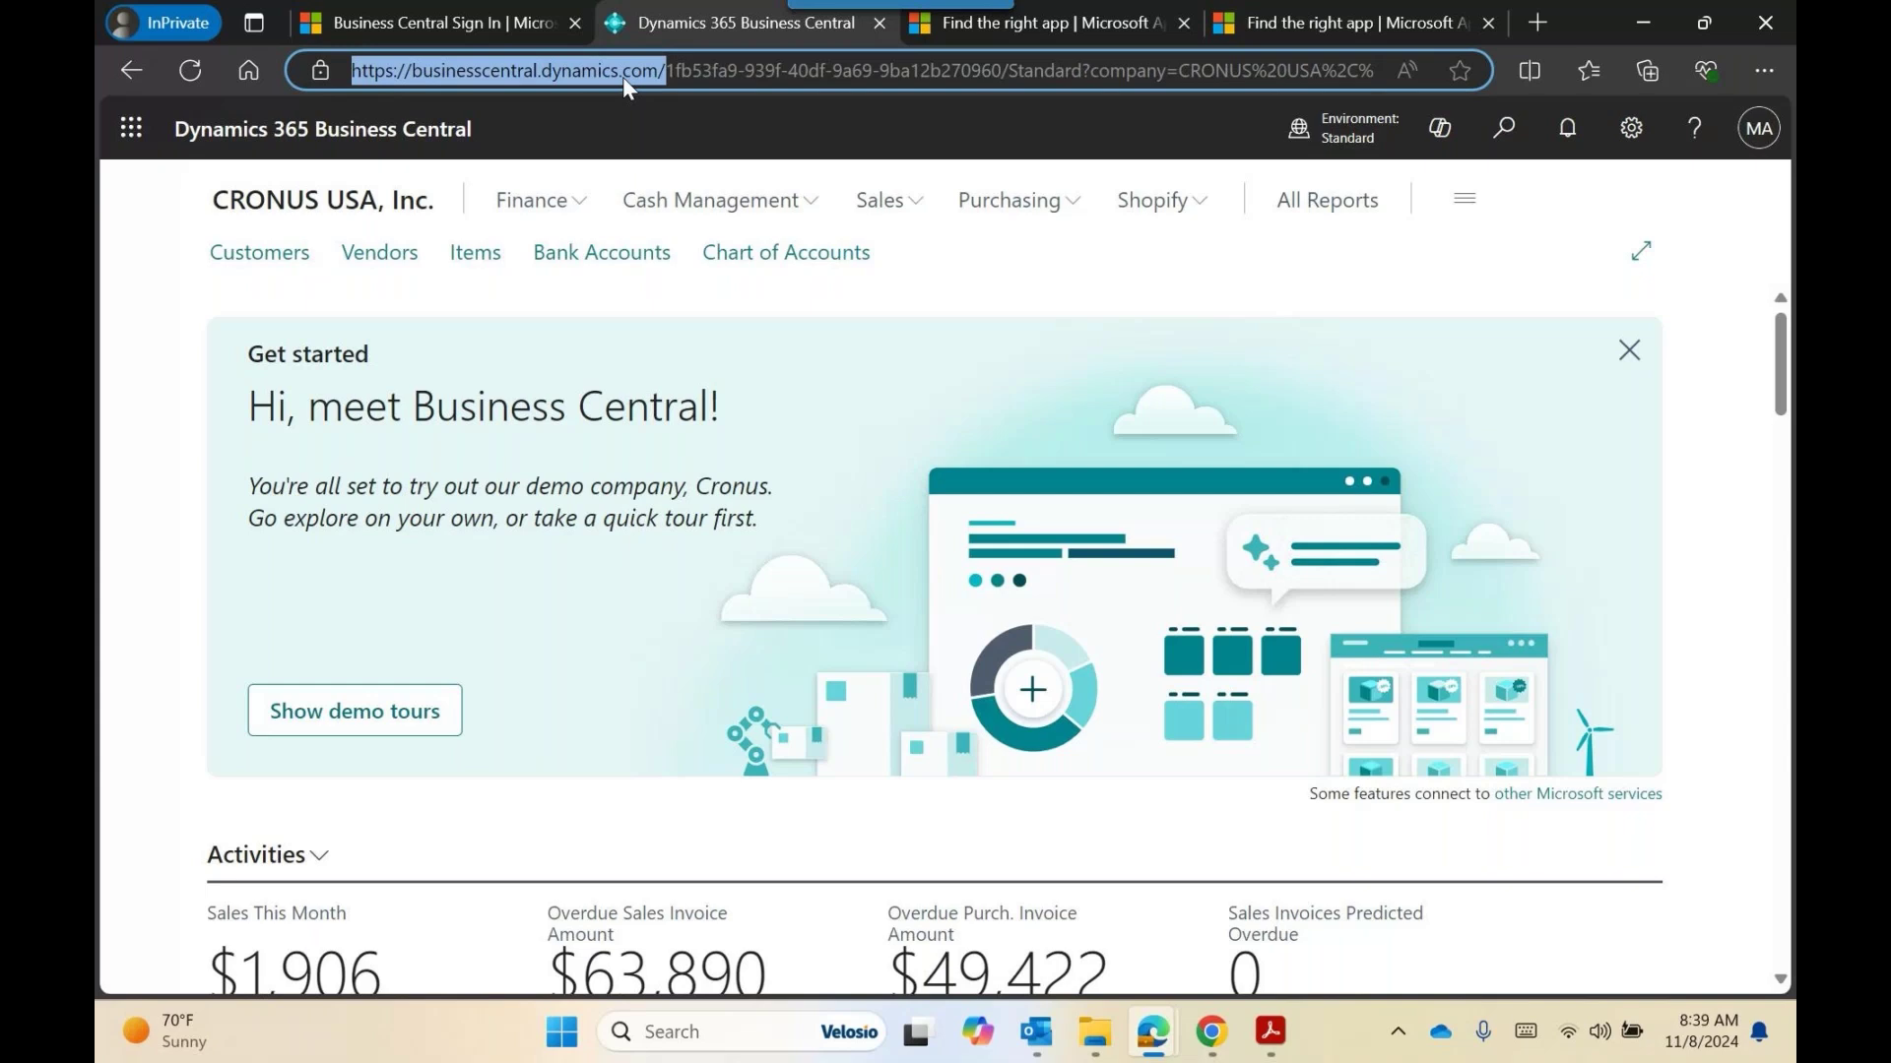
# Check which account is signed in by viewing the profile details and its e-mail, and close them.
pyautogui.click(1756, 148)
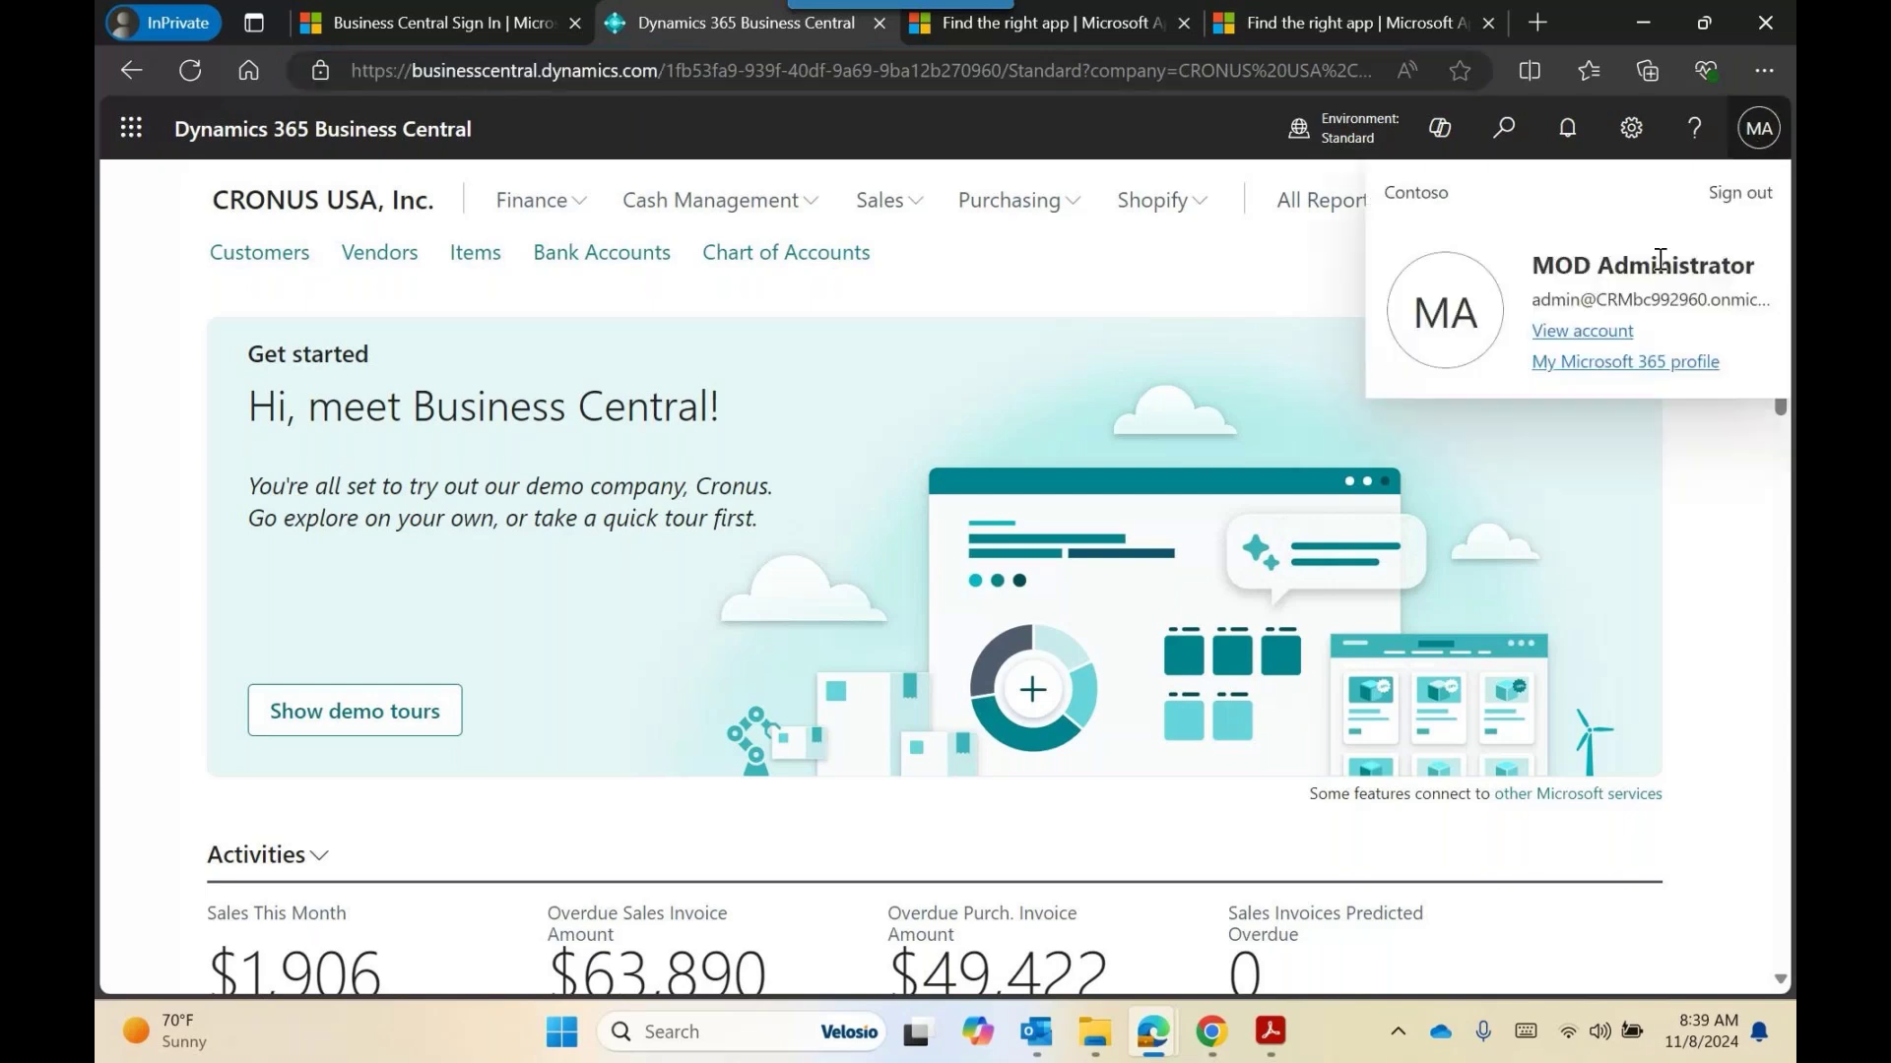
pyautogui.moveTo(1548, 300); pyautogui.dragTo(1744, 301)
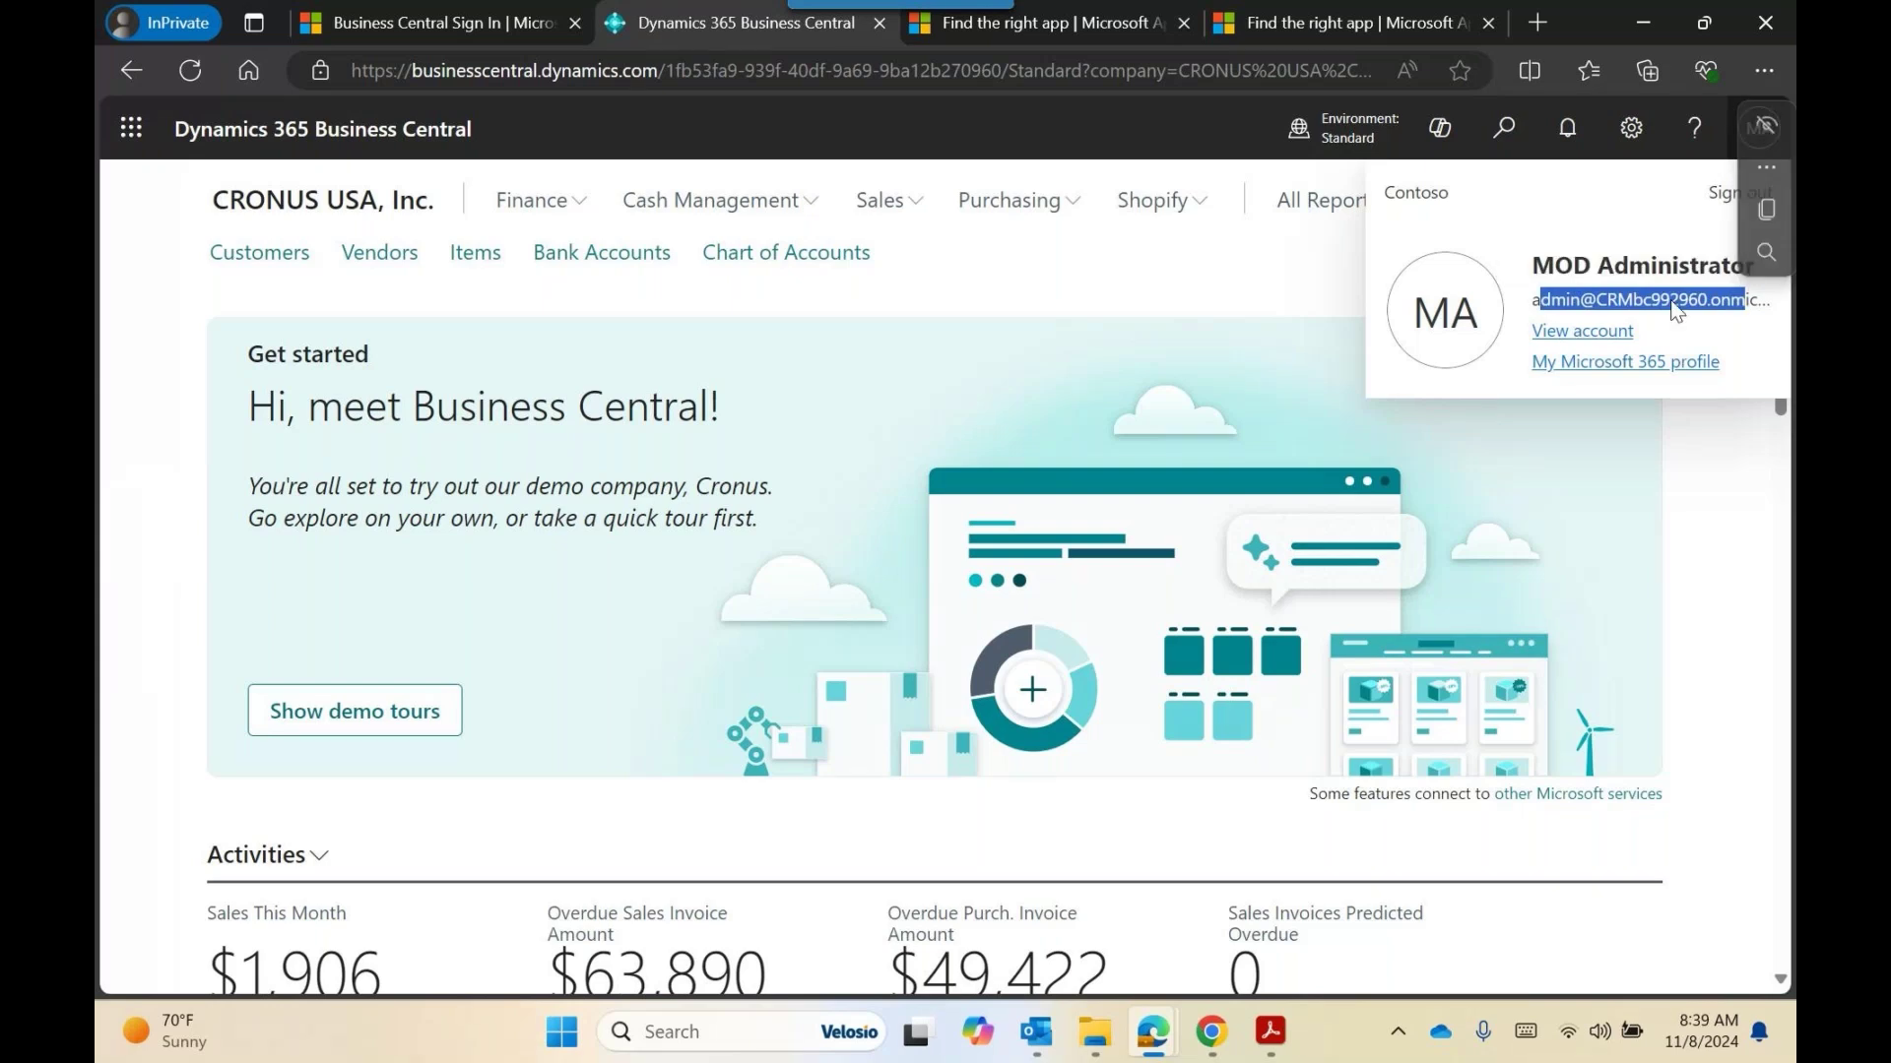
pyautogui.click(1285, 277)
pyautogui.click(1757, 139)
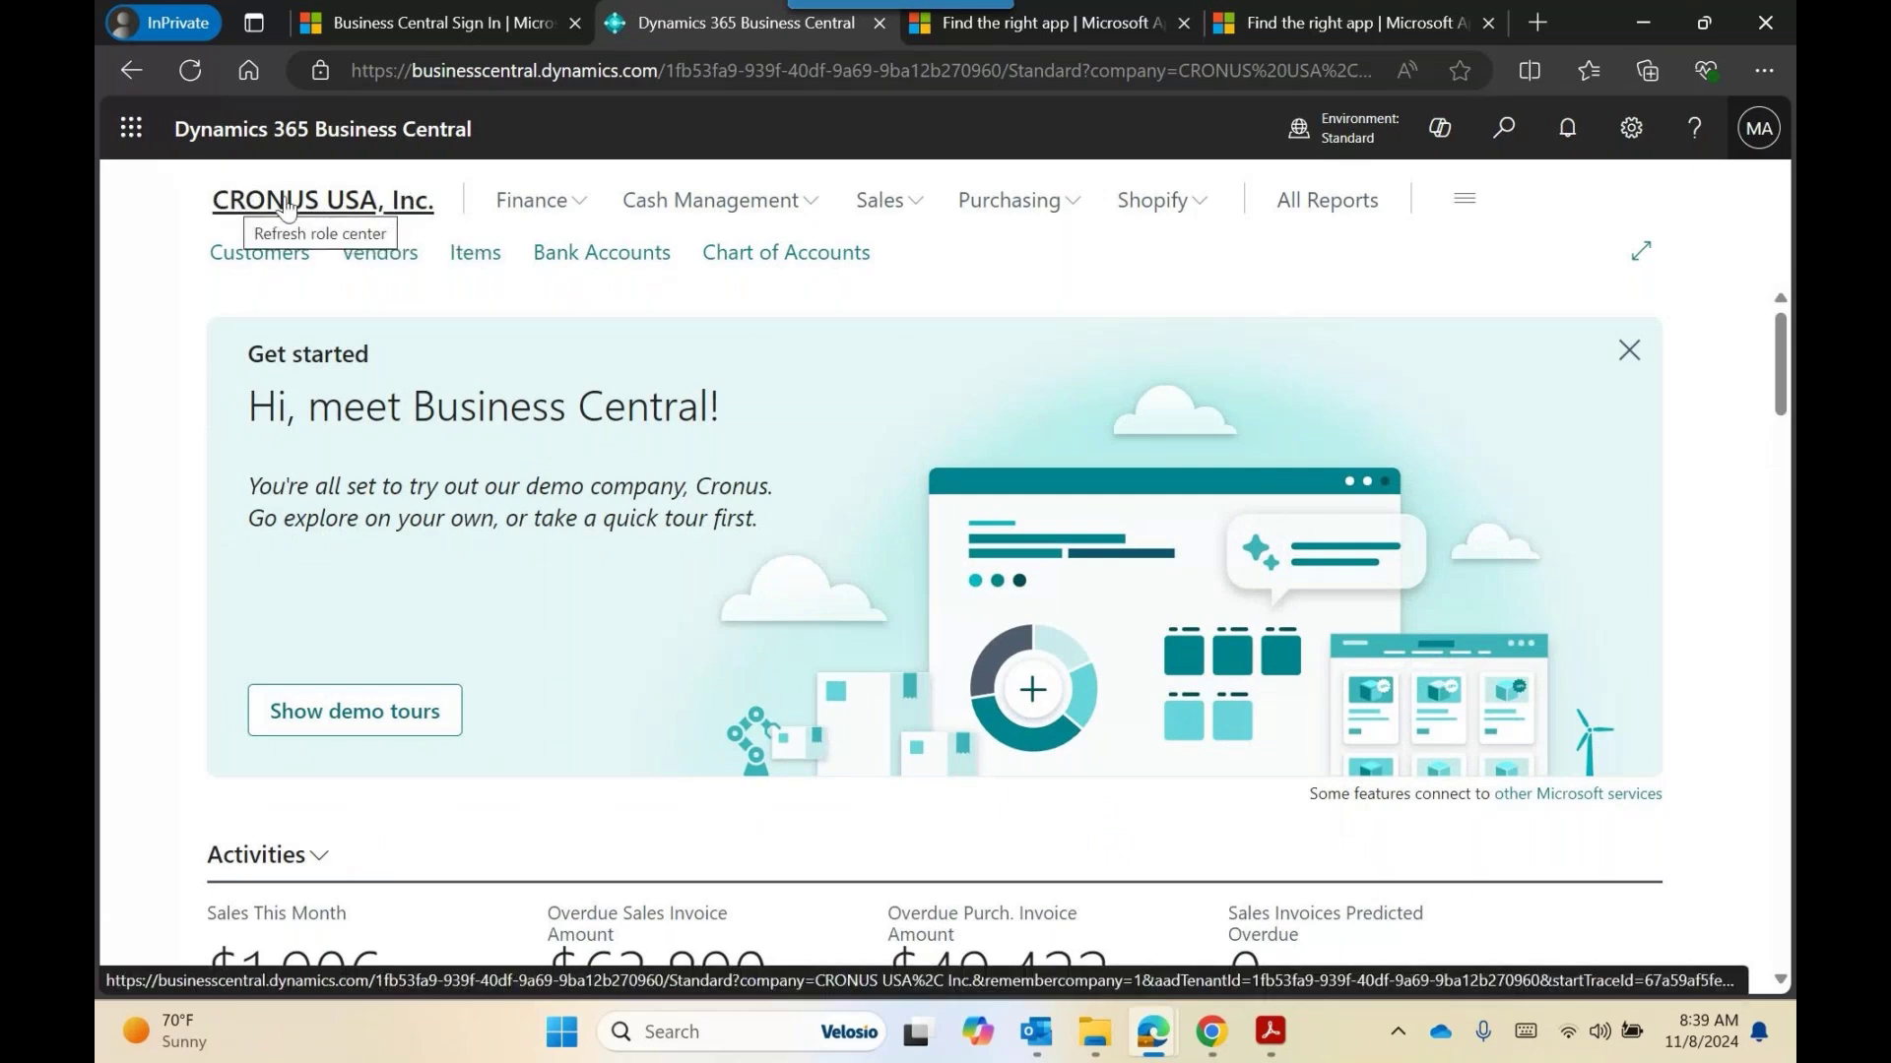
# Look through the pages available under Finance, Cash Management, Sales and Purchasing on the role center.
pyautogui.click(527, 213)
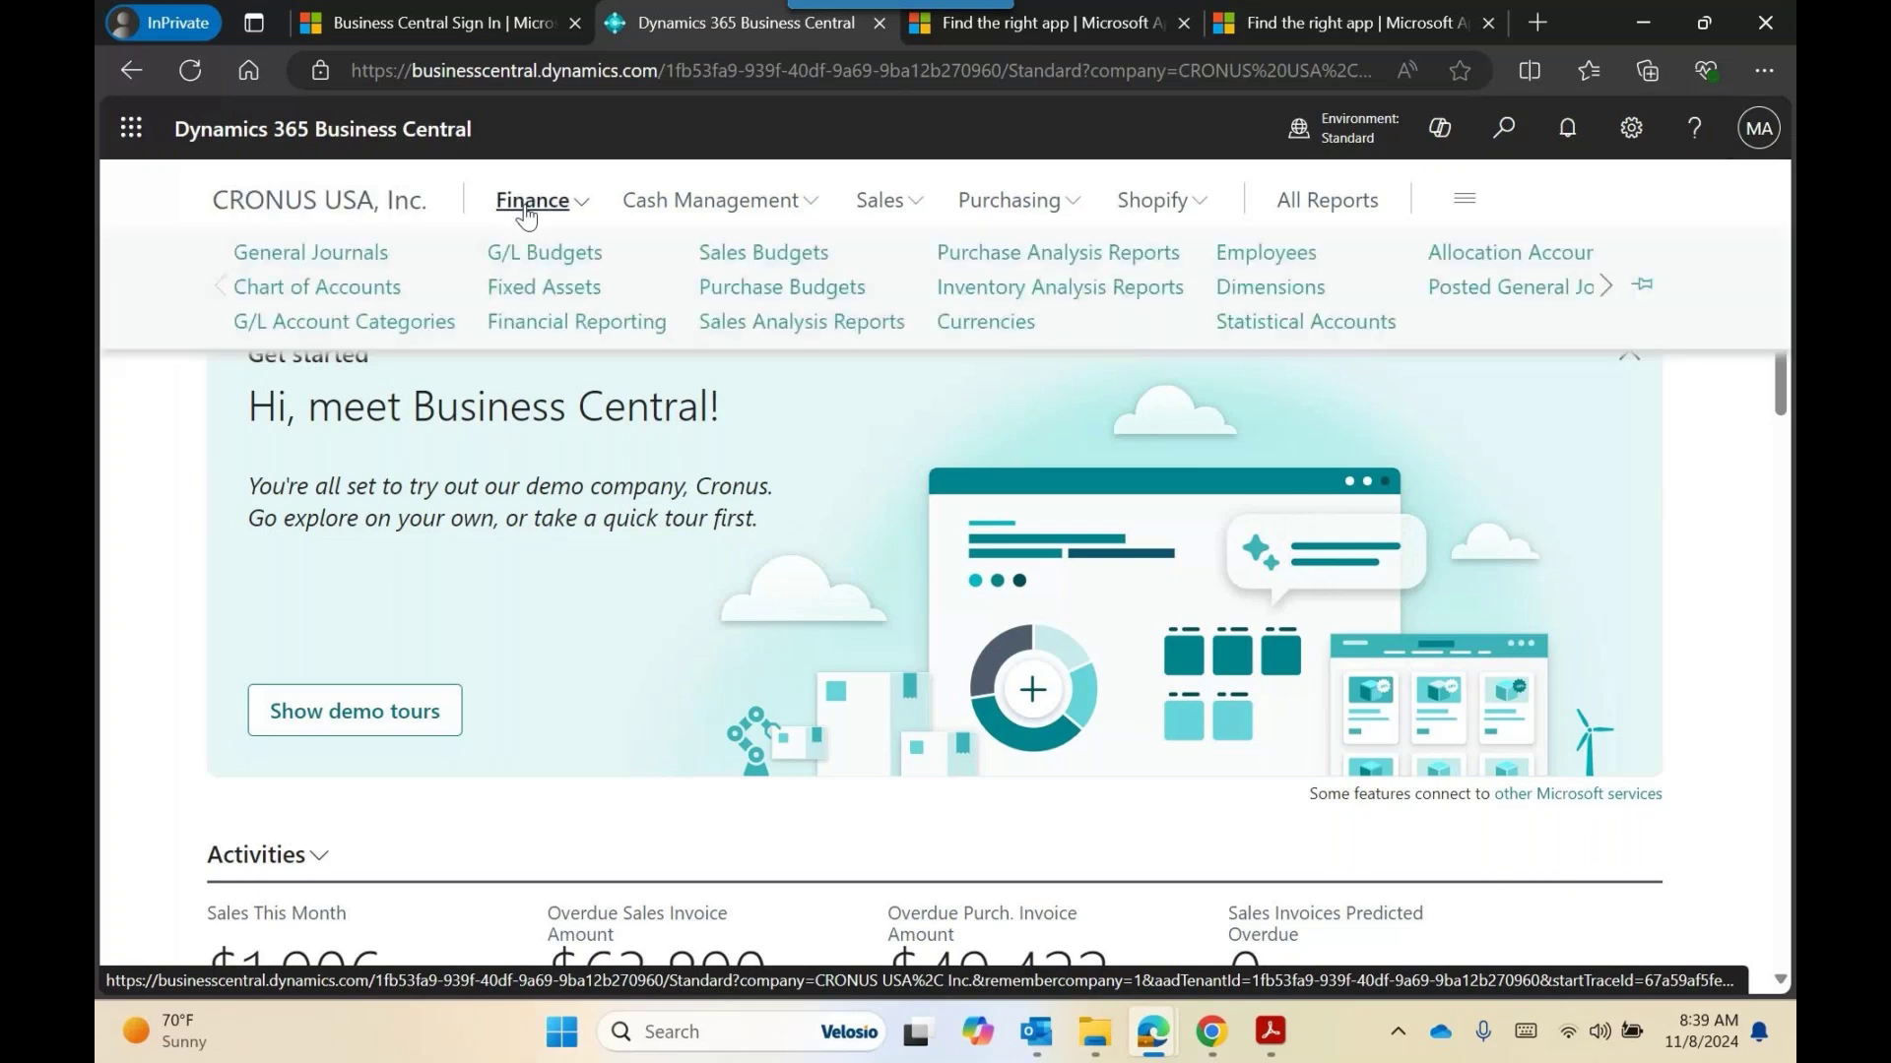
pyautogui.click(739, 208)
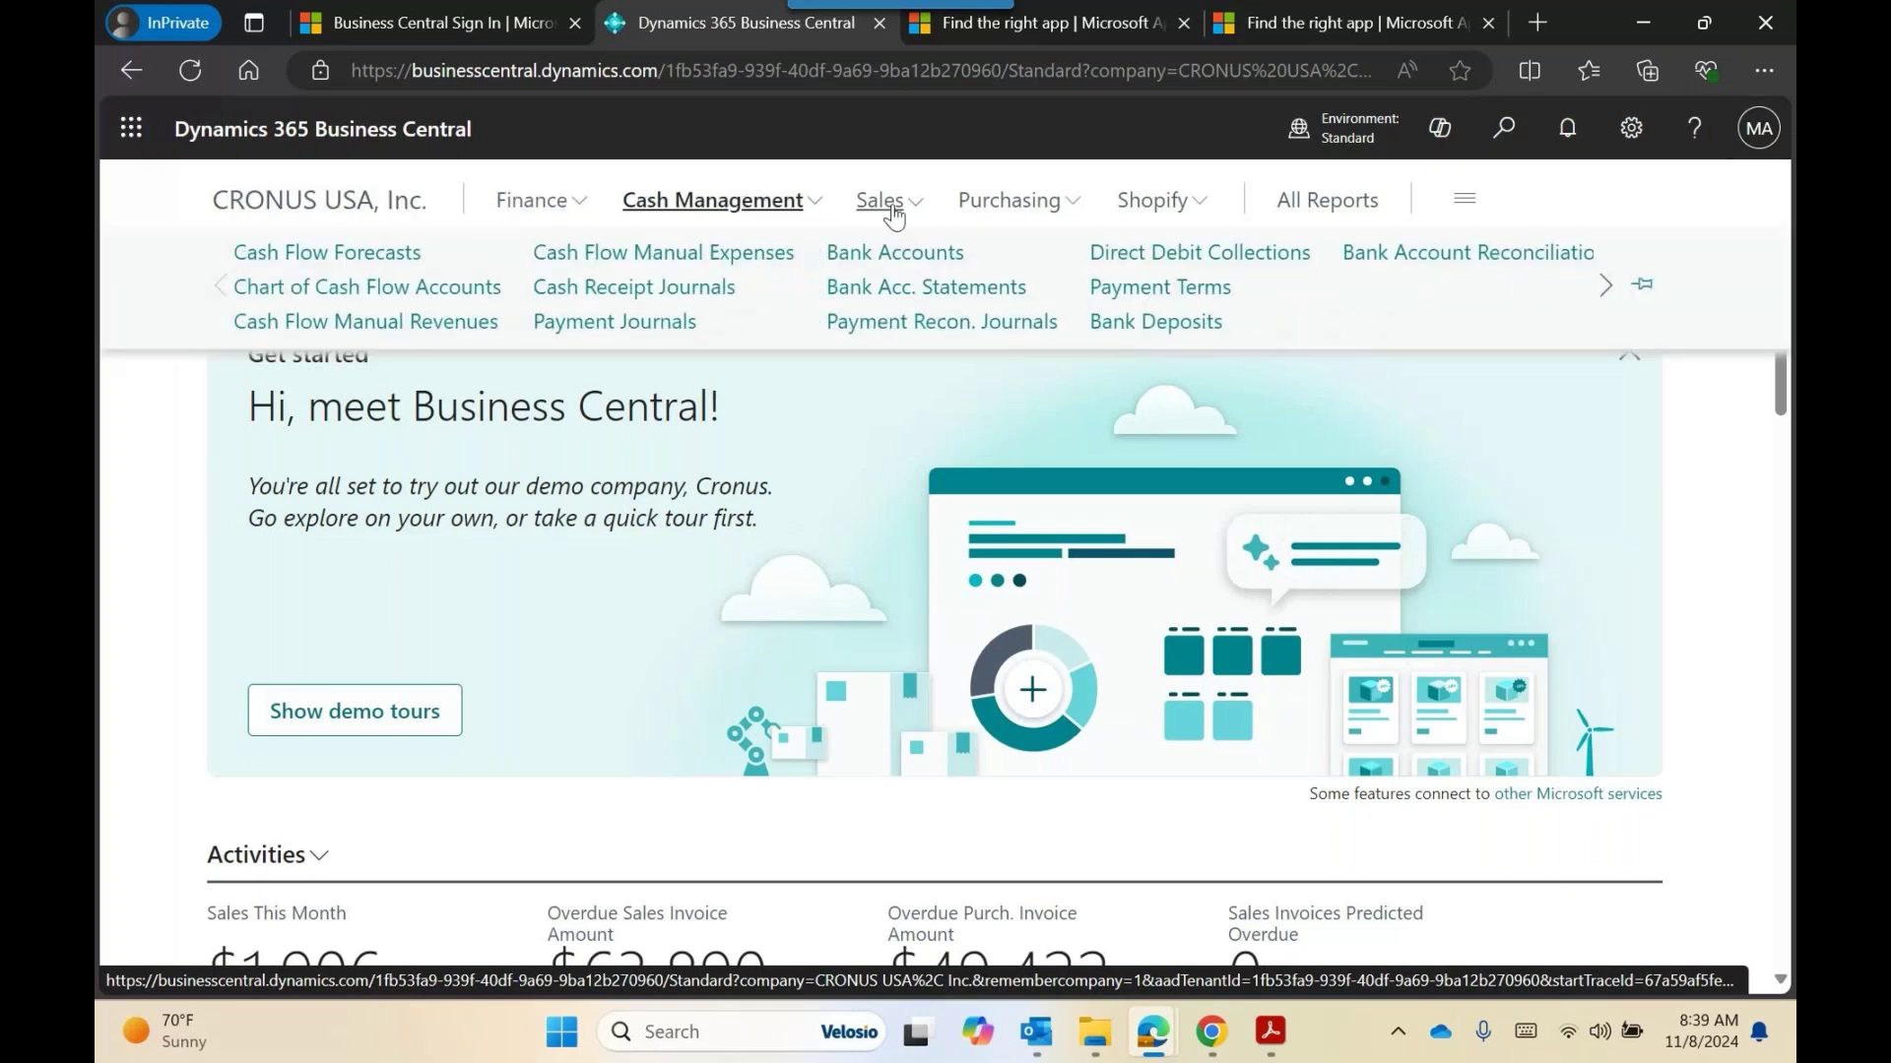
pyautogui.click(879, 201)
pyautogui.click(1005, 202)
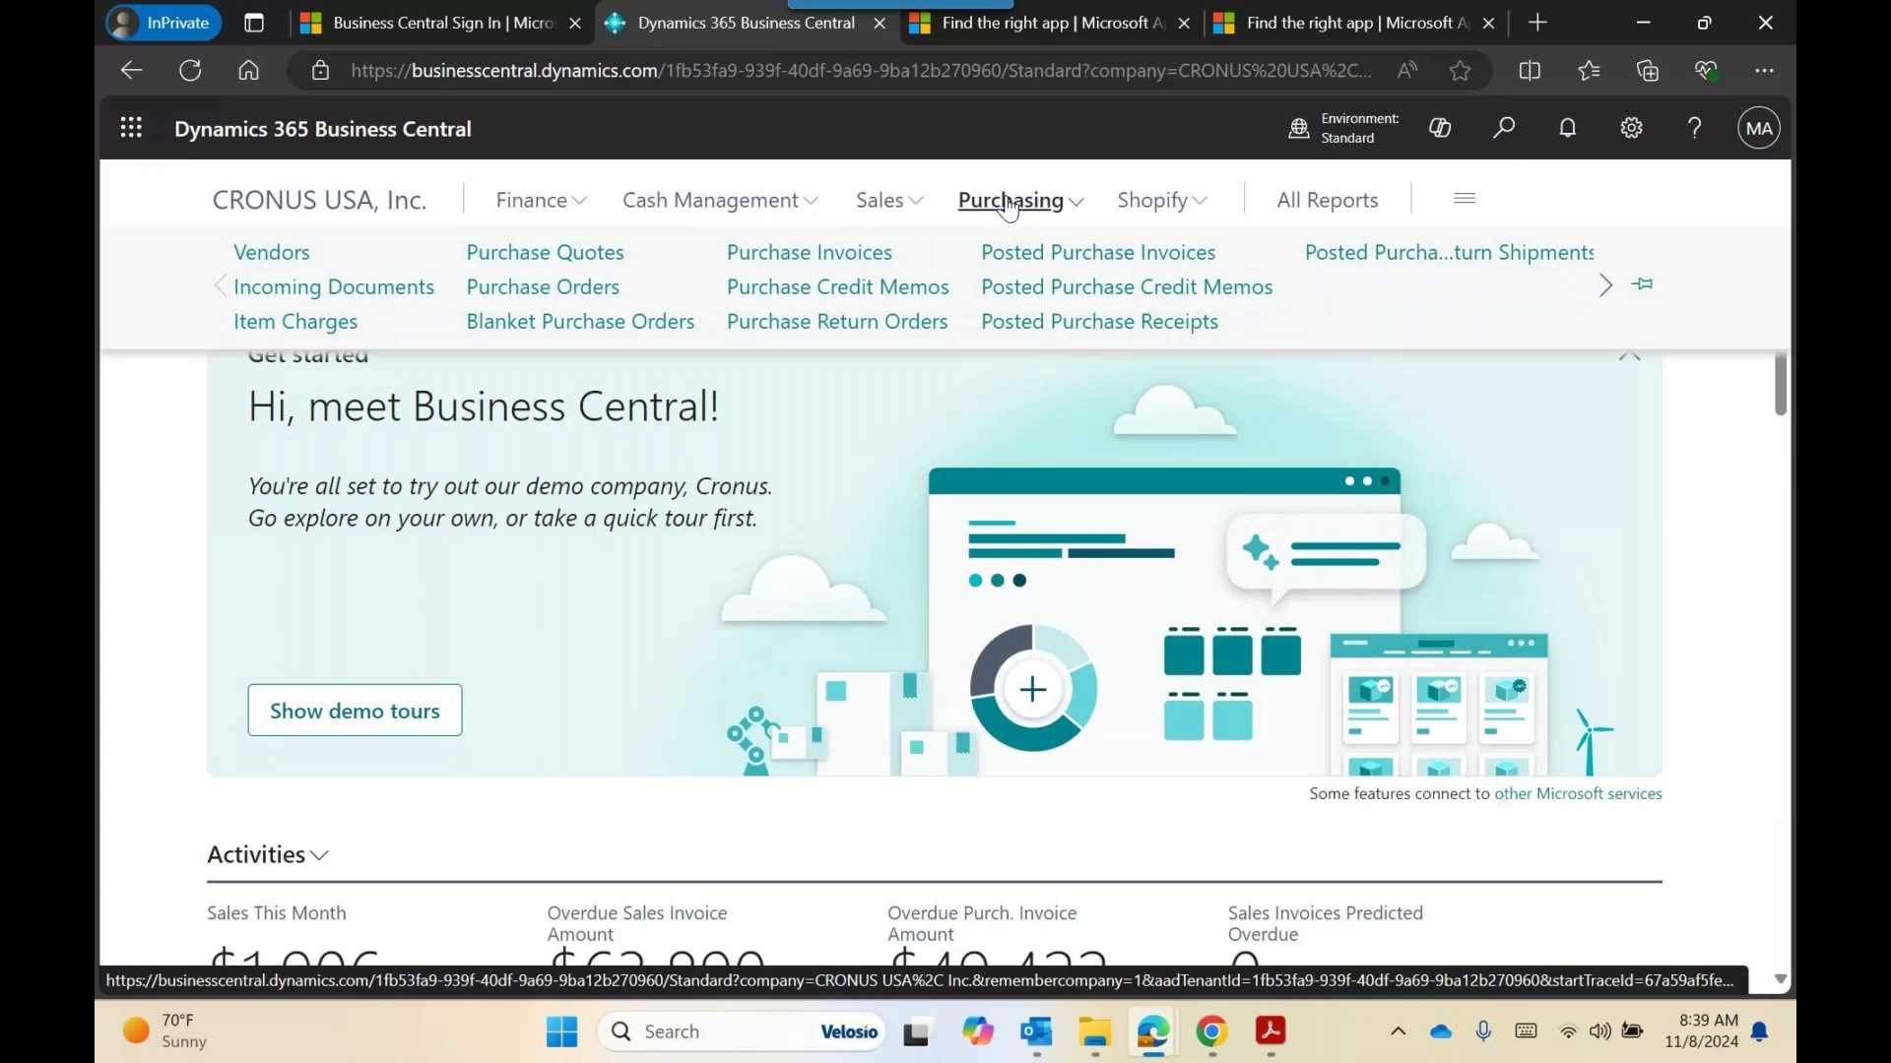
pyautogui.click(1005, 201)
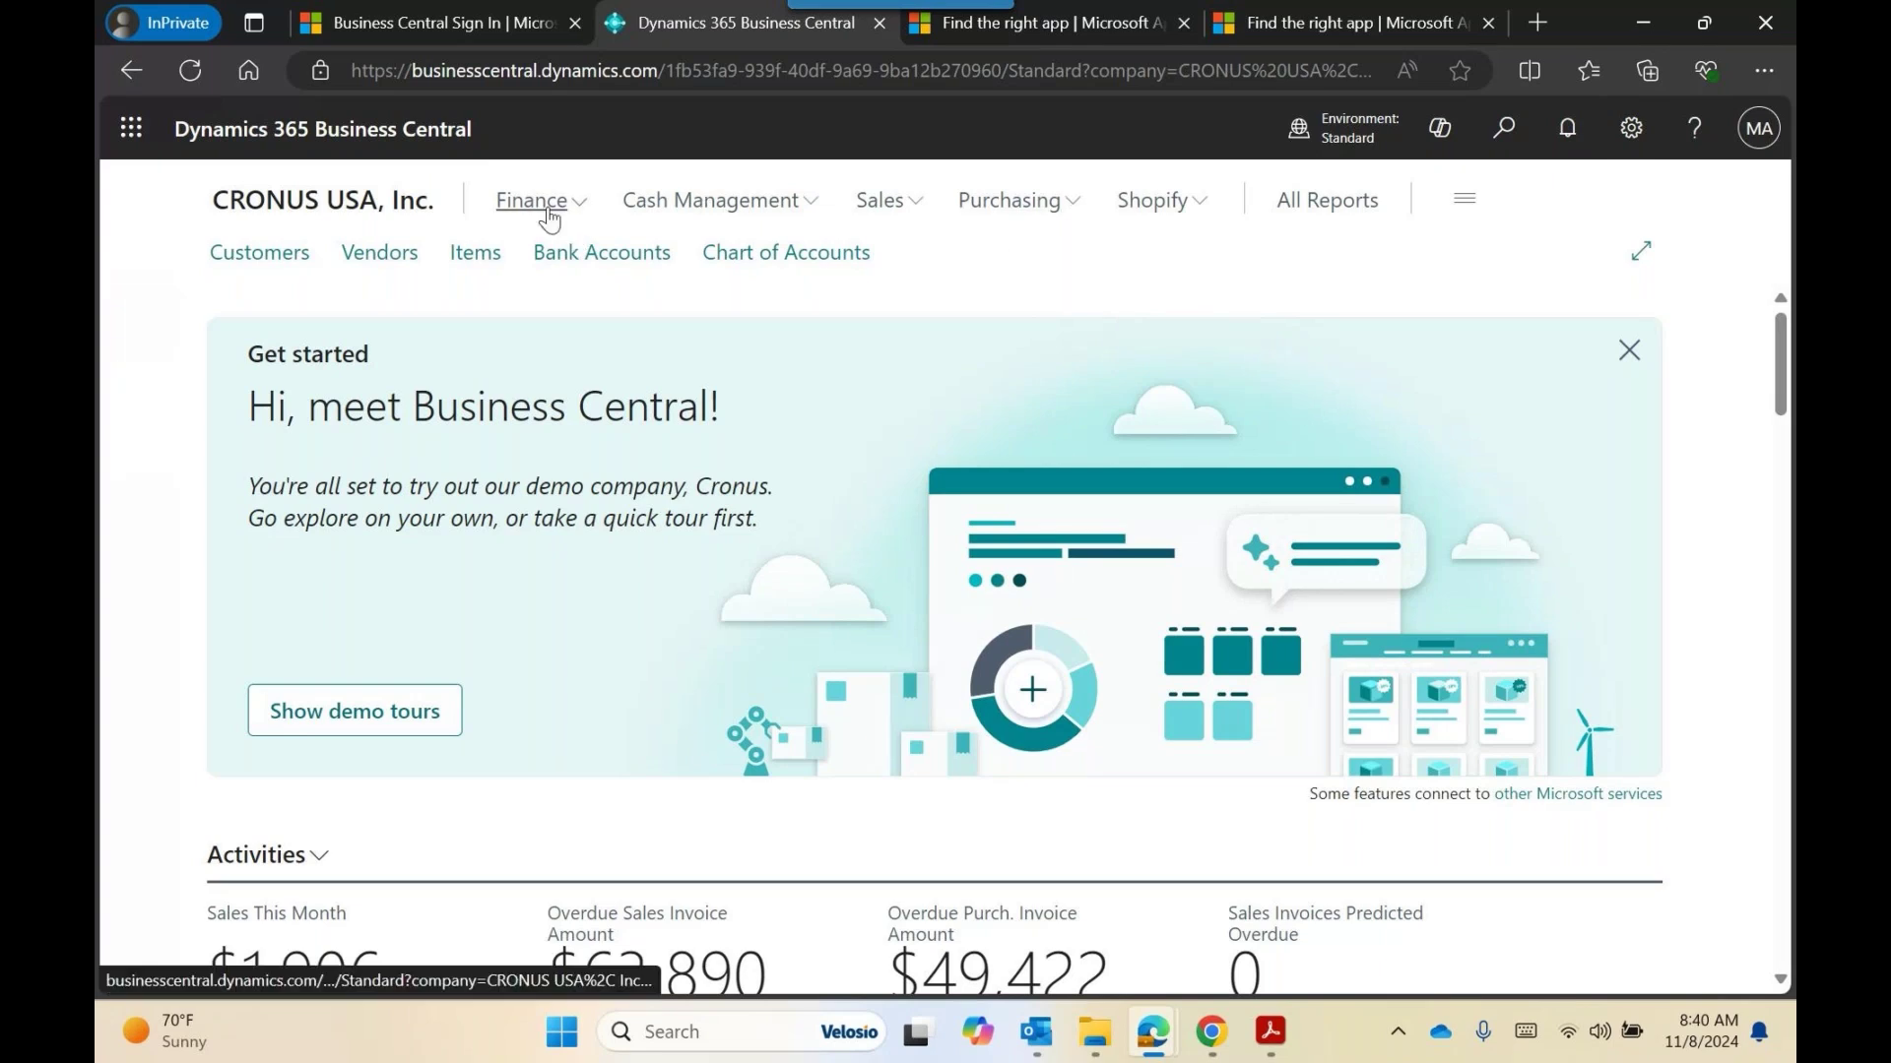
pyautogui.scroll(-1, 770, 676)
pyautogui.scroll(1, 817, 760)
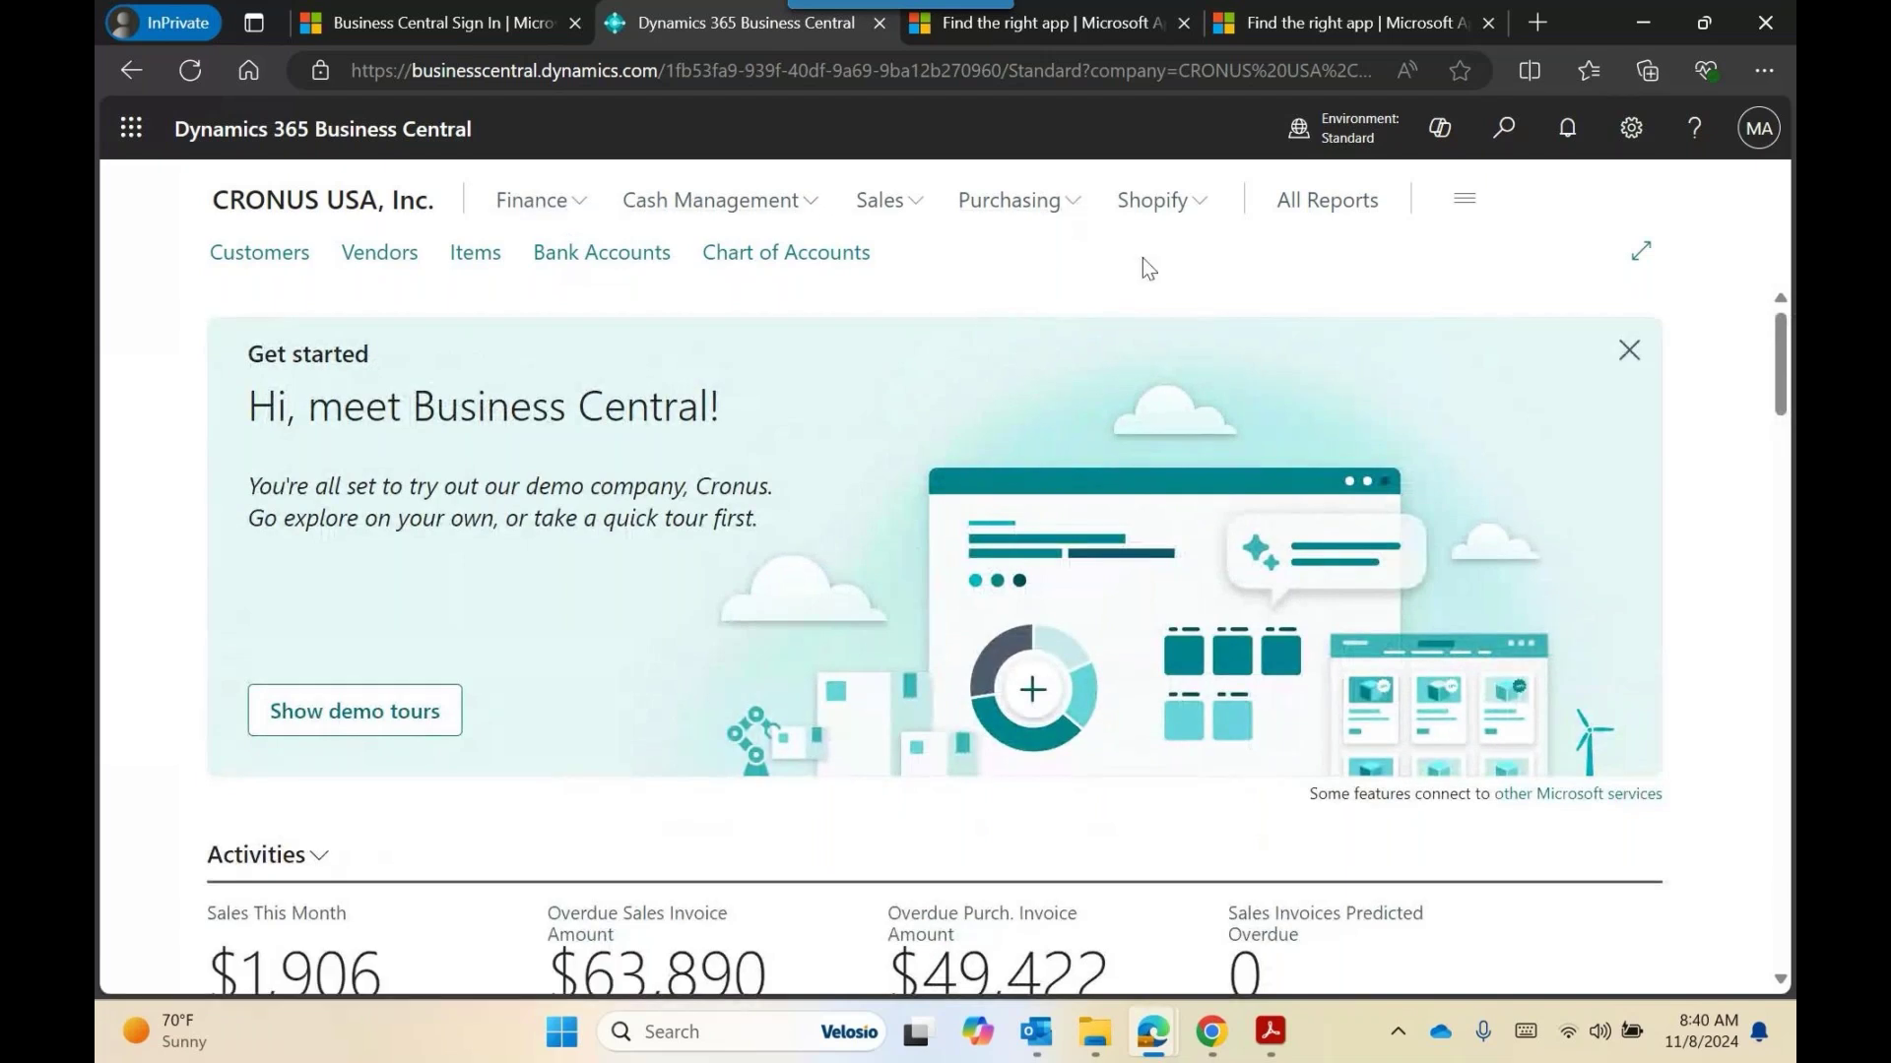
# View the Chart of Accounts from the Finance area and return to the role center.
pyautogui.click(532, 201)
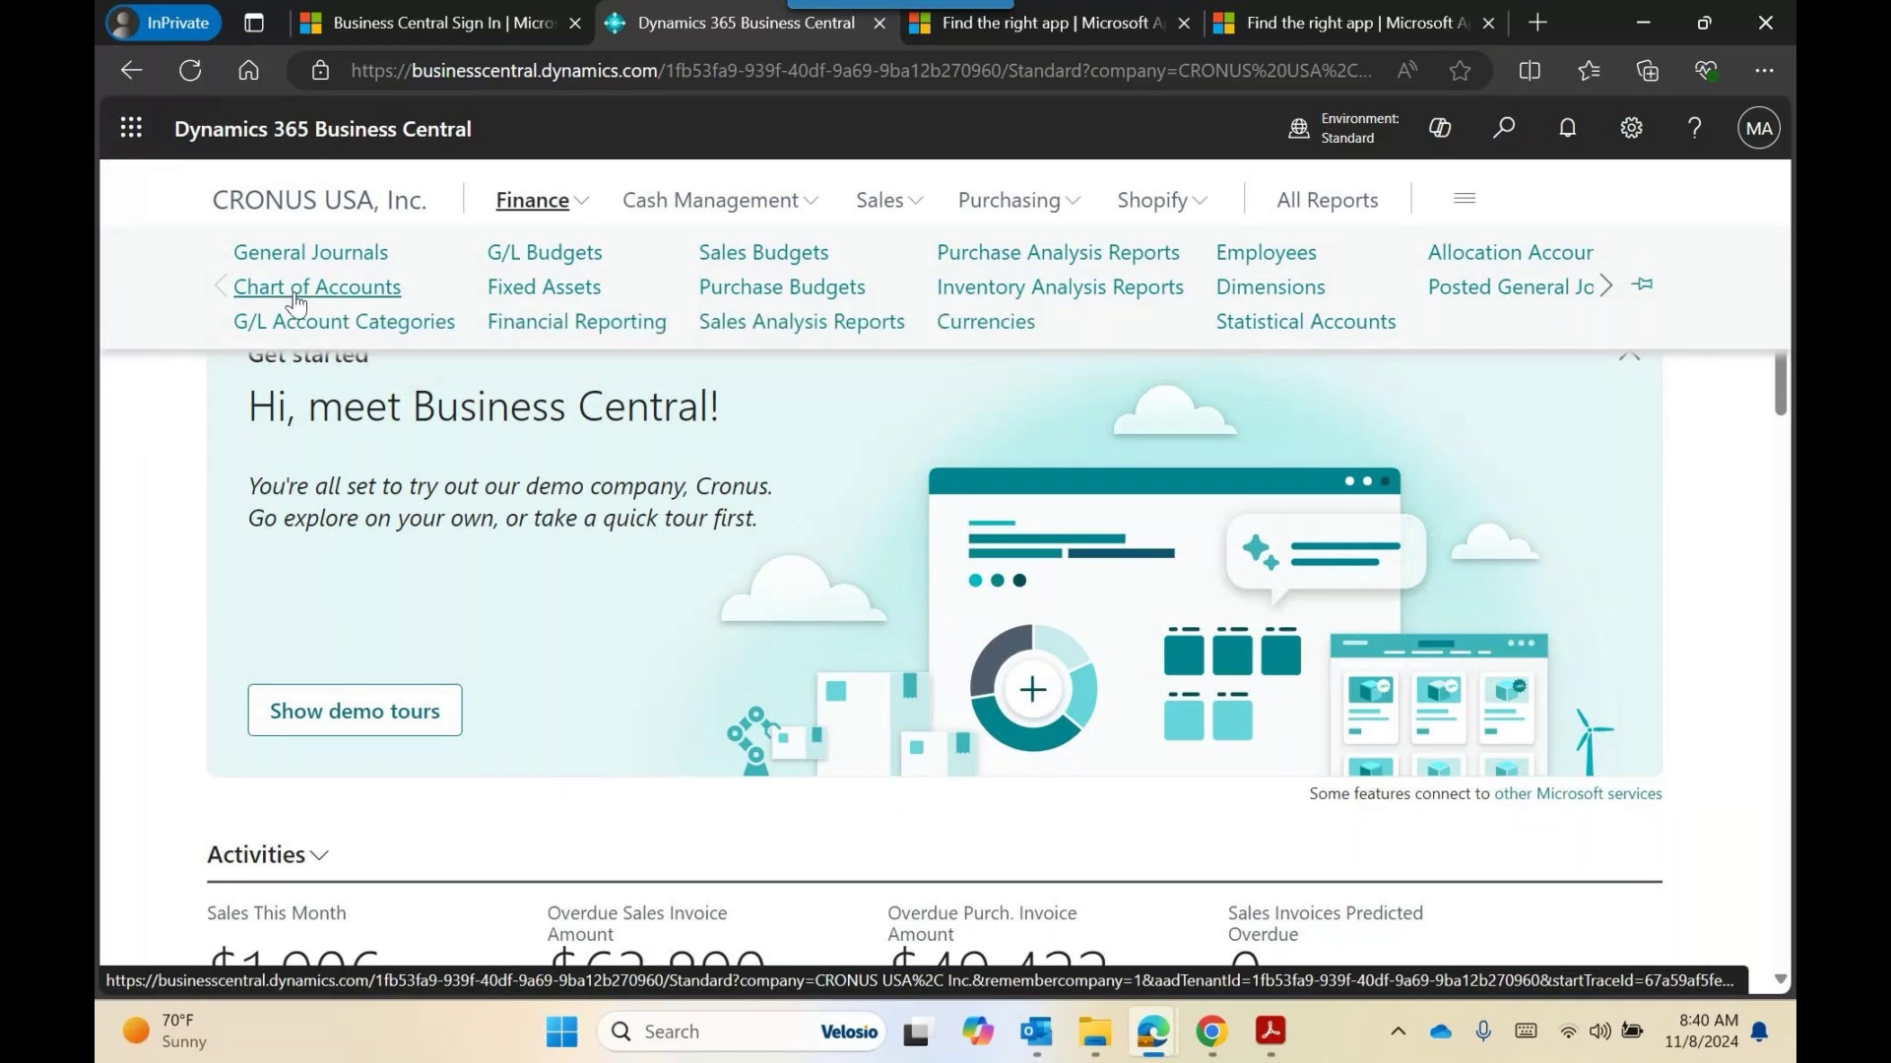
pyautogui.click(329, 287)
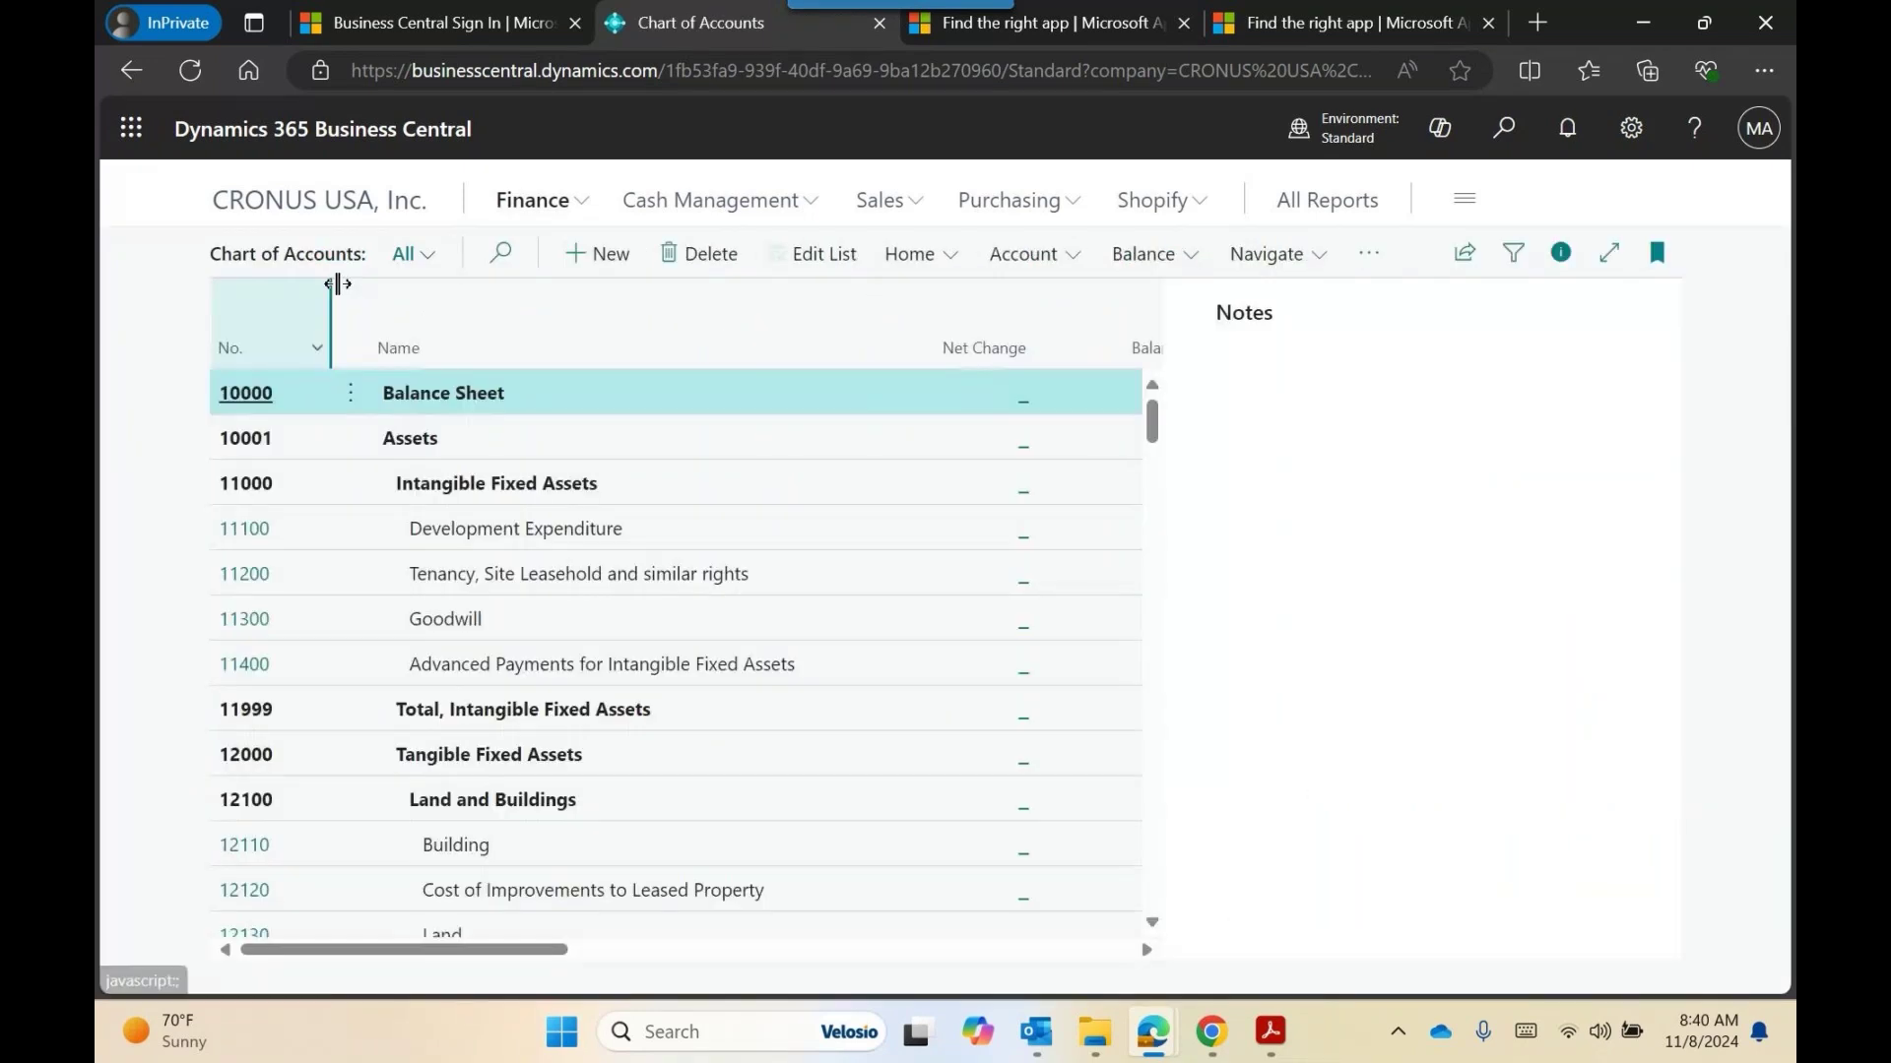
pyautogui.click(761, 399)
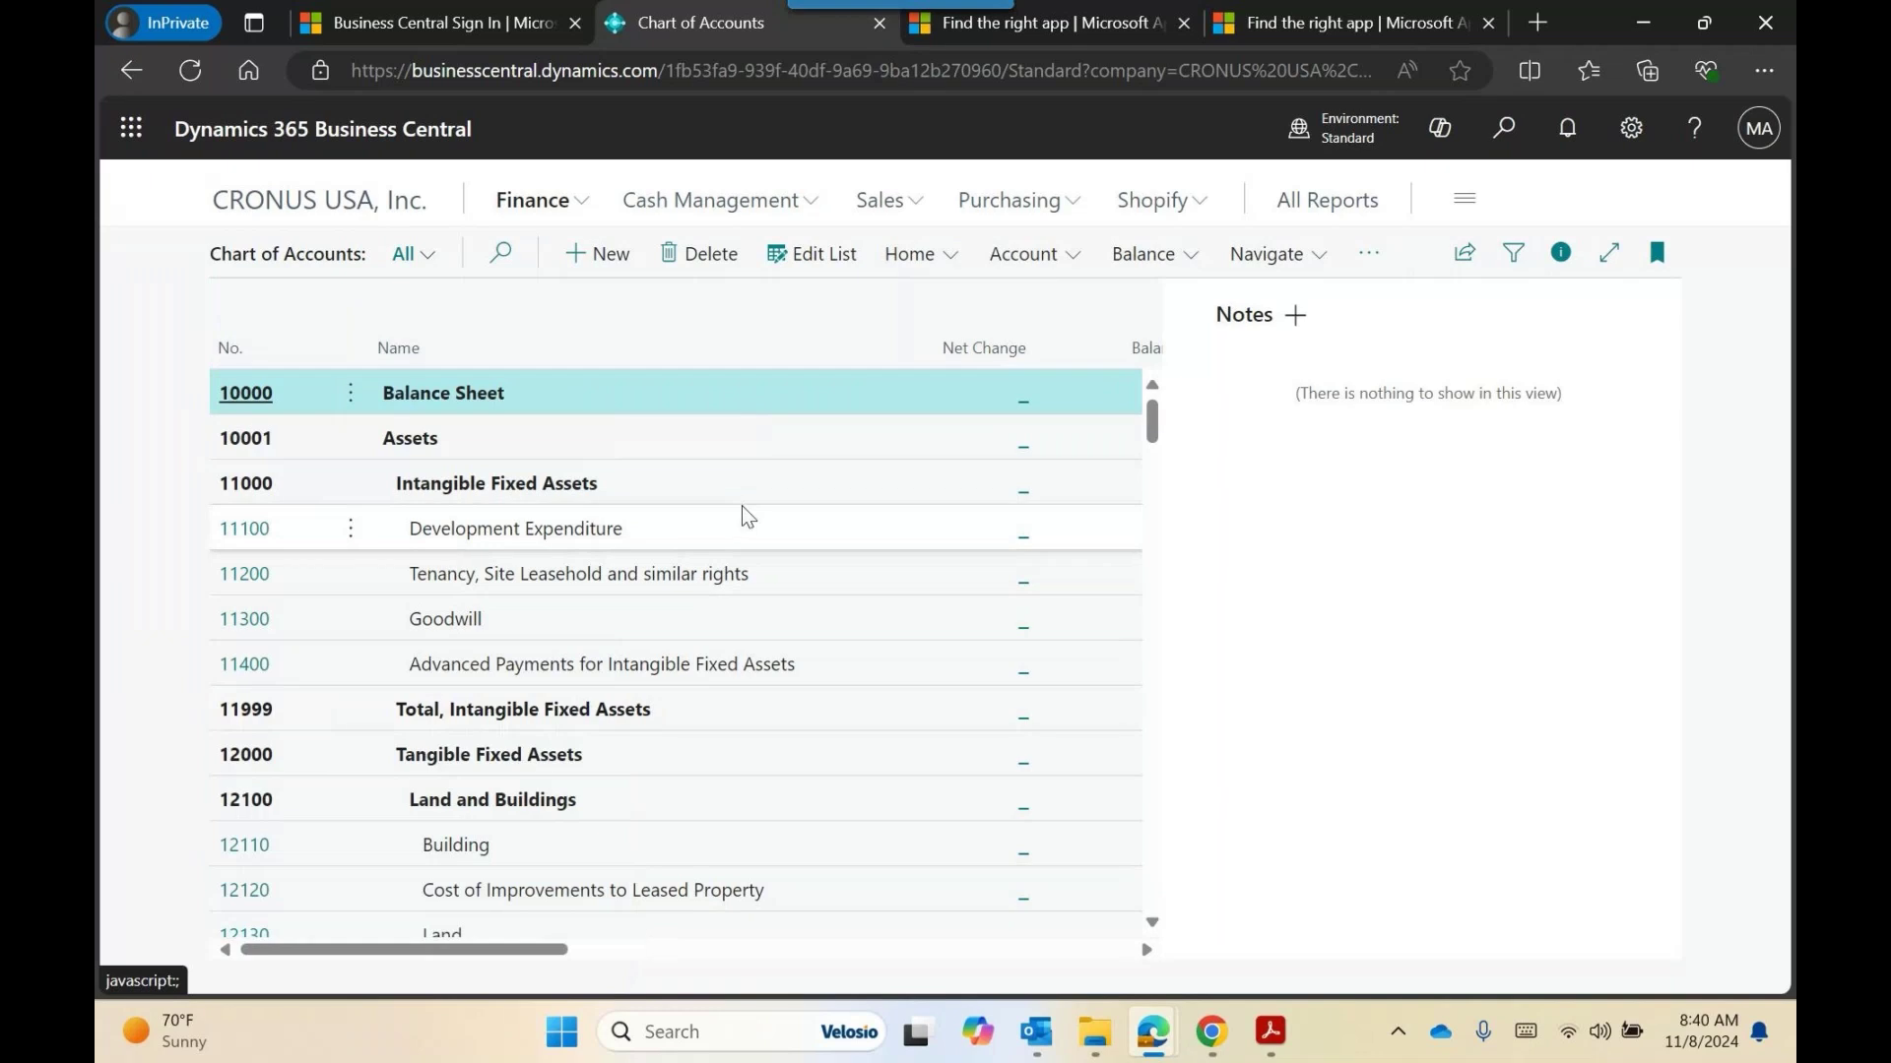
pyautogui.click(325, 202)
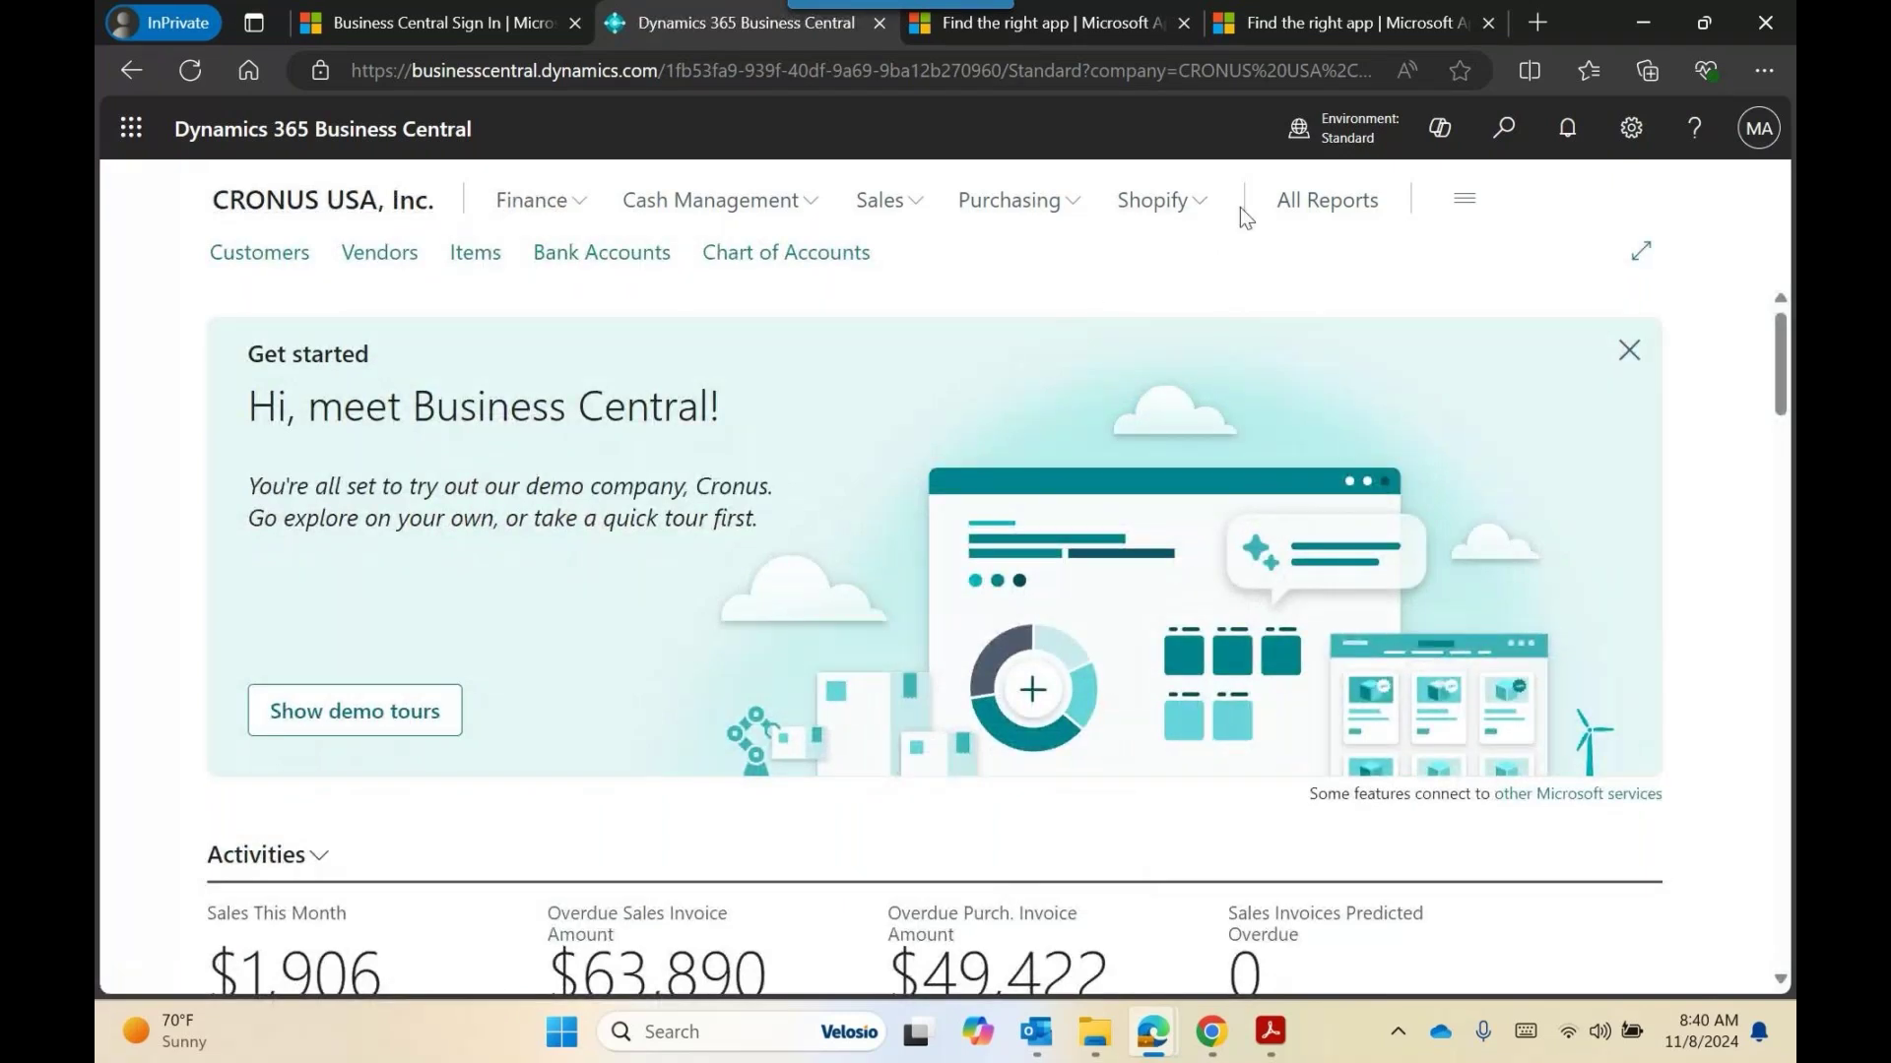
# Review the Activities figures and tiles on the role center, and open the ongoing Sales Orders list.
pyautogui.scroll(-5, 785, 535)
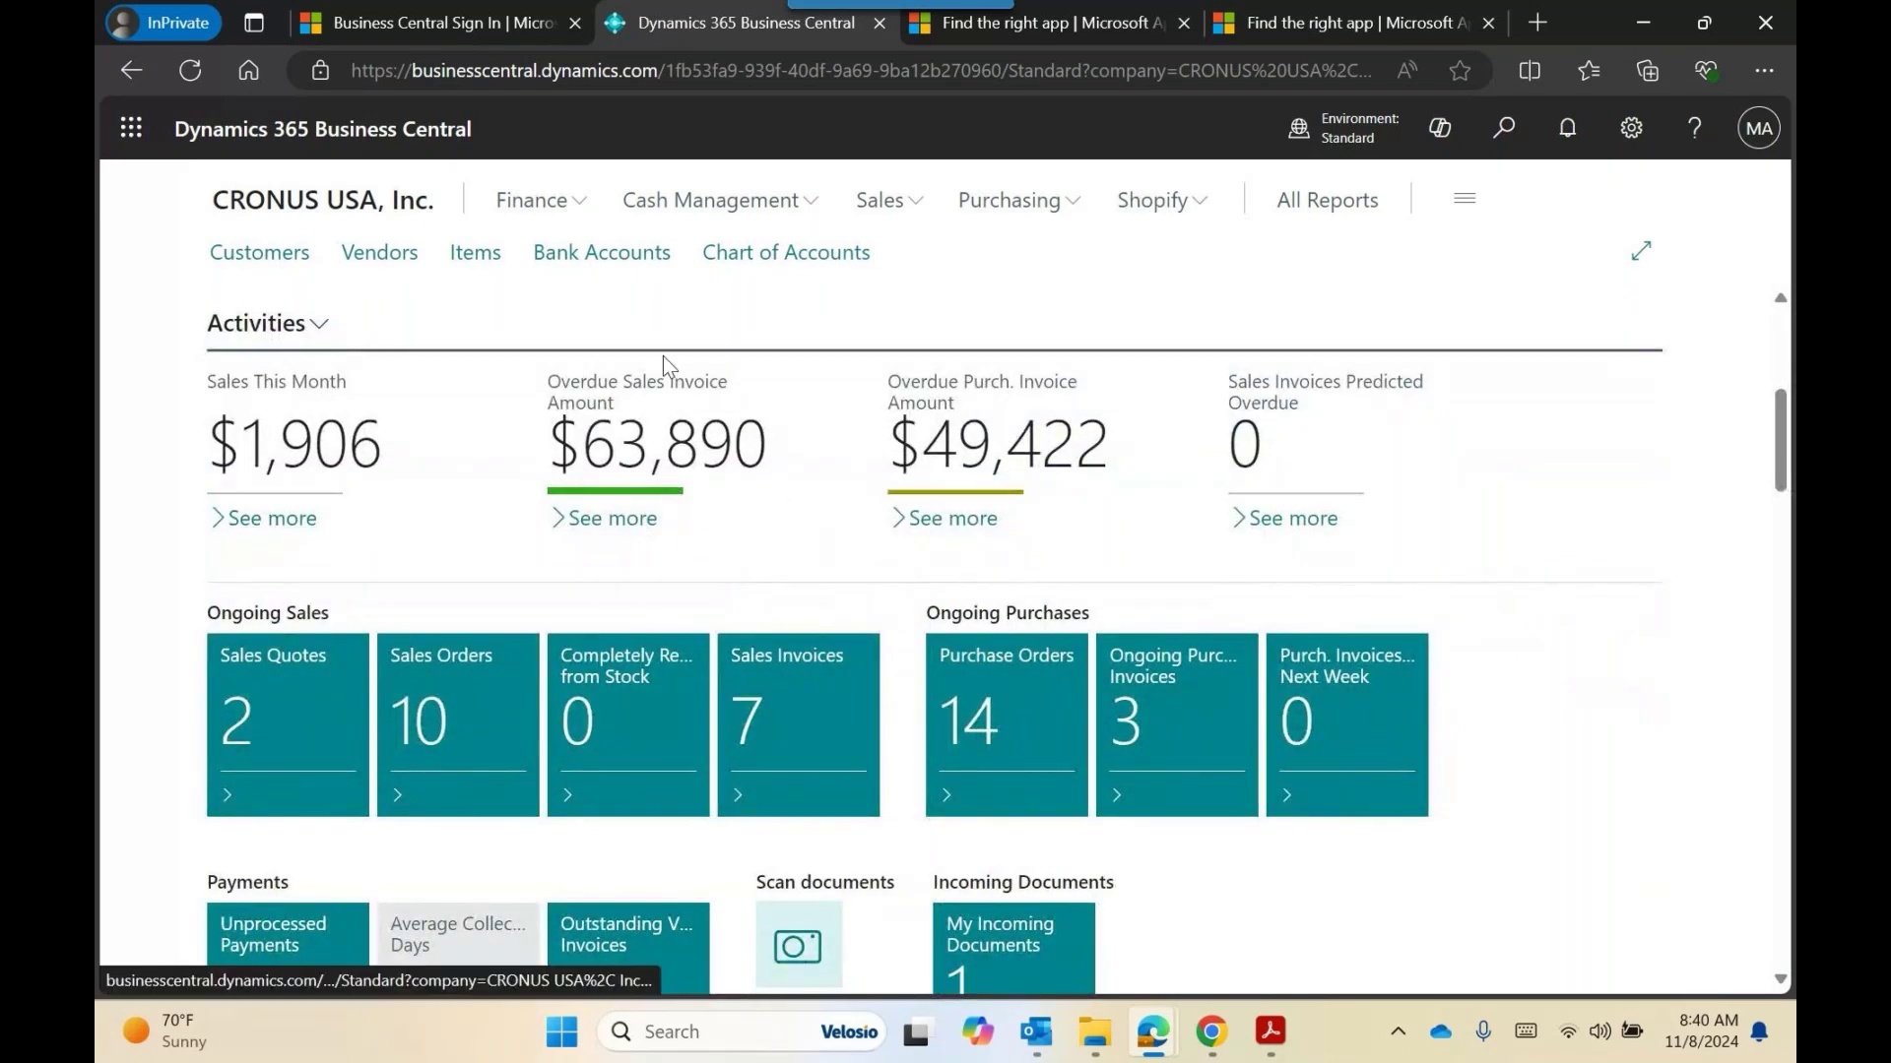
pyautogui.scroll(-1, 714, 588)
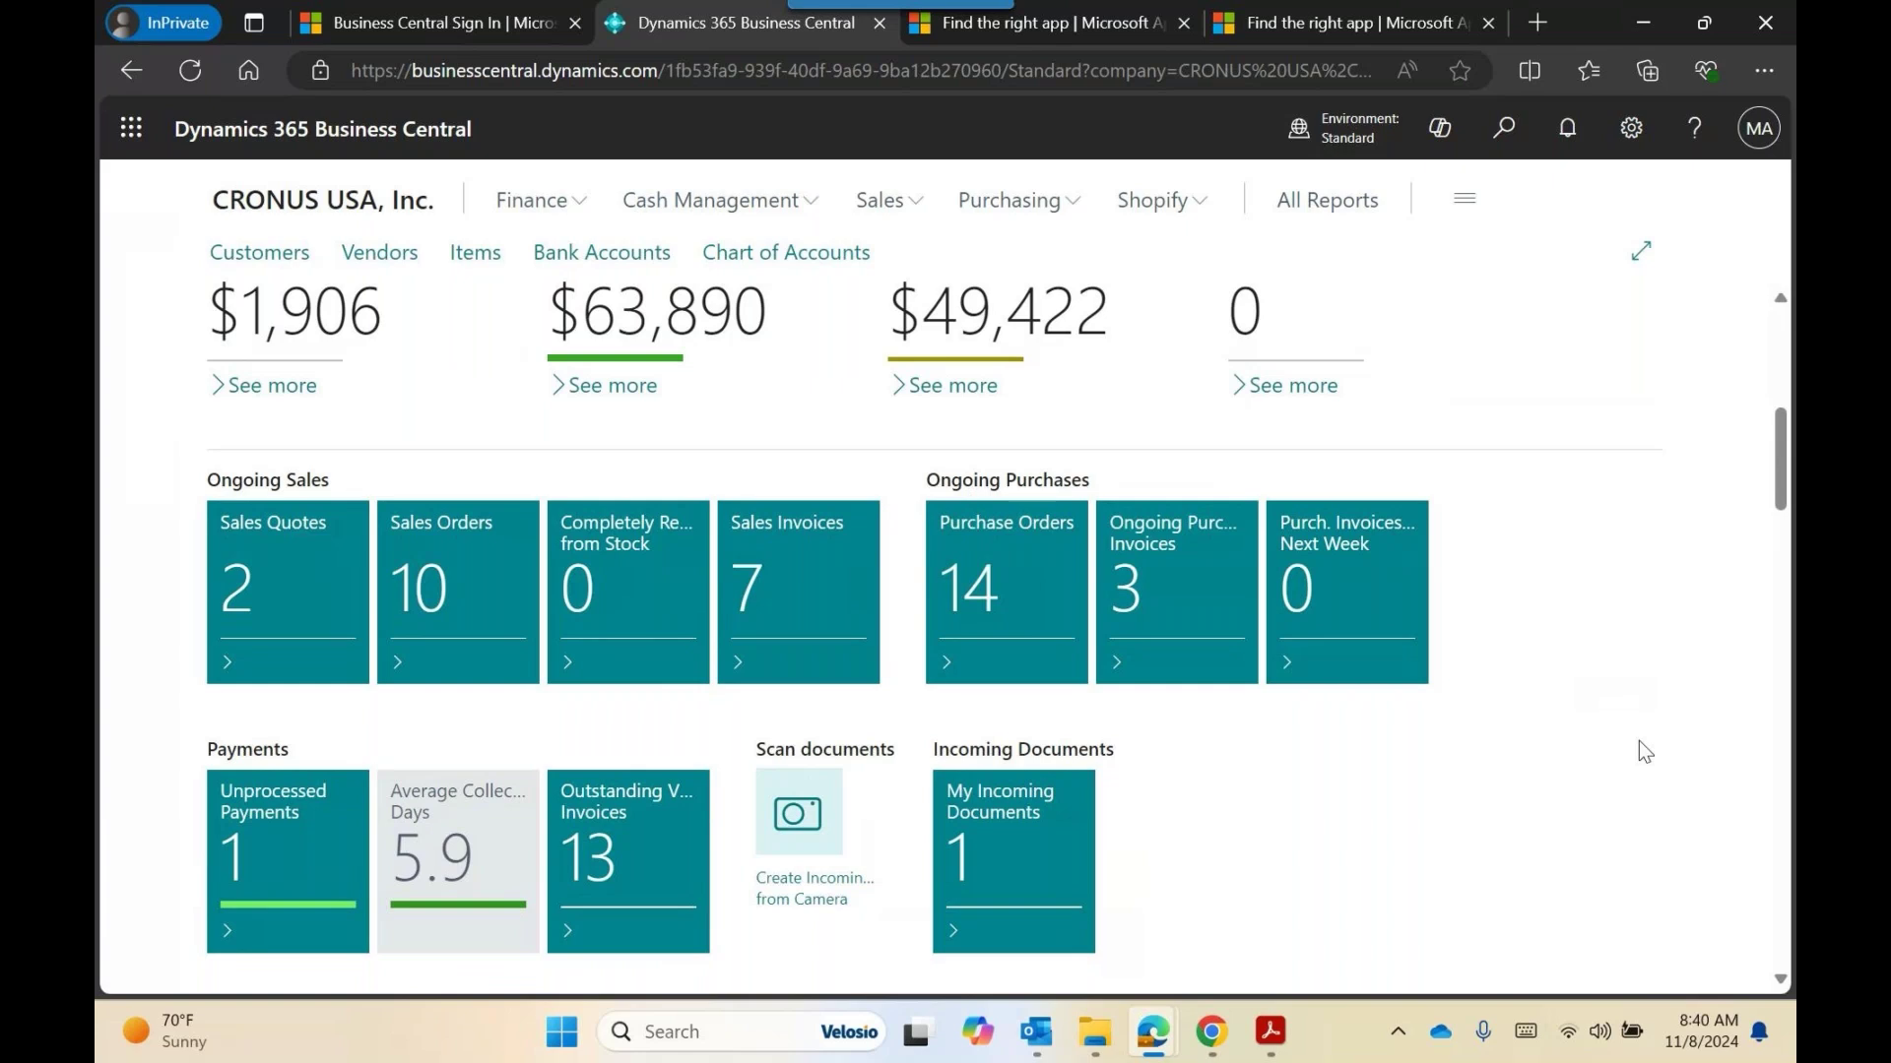
pyautogui.scroll(1, 1632, 740)
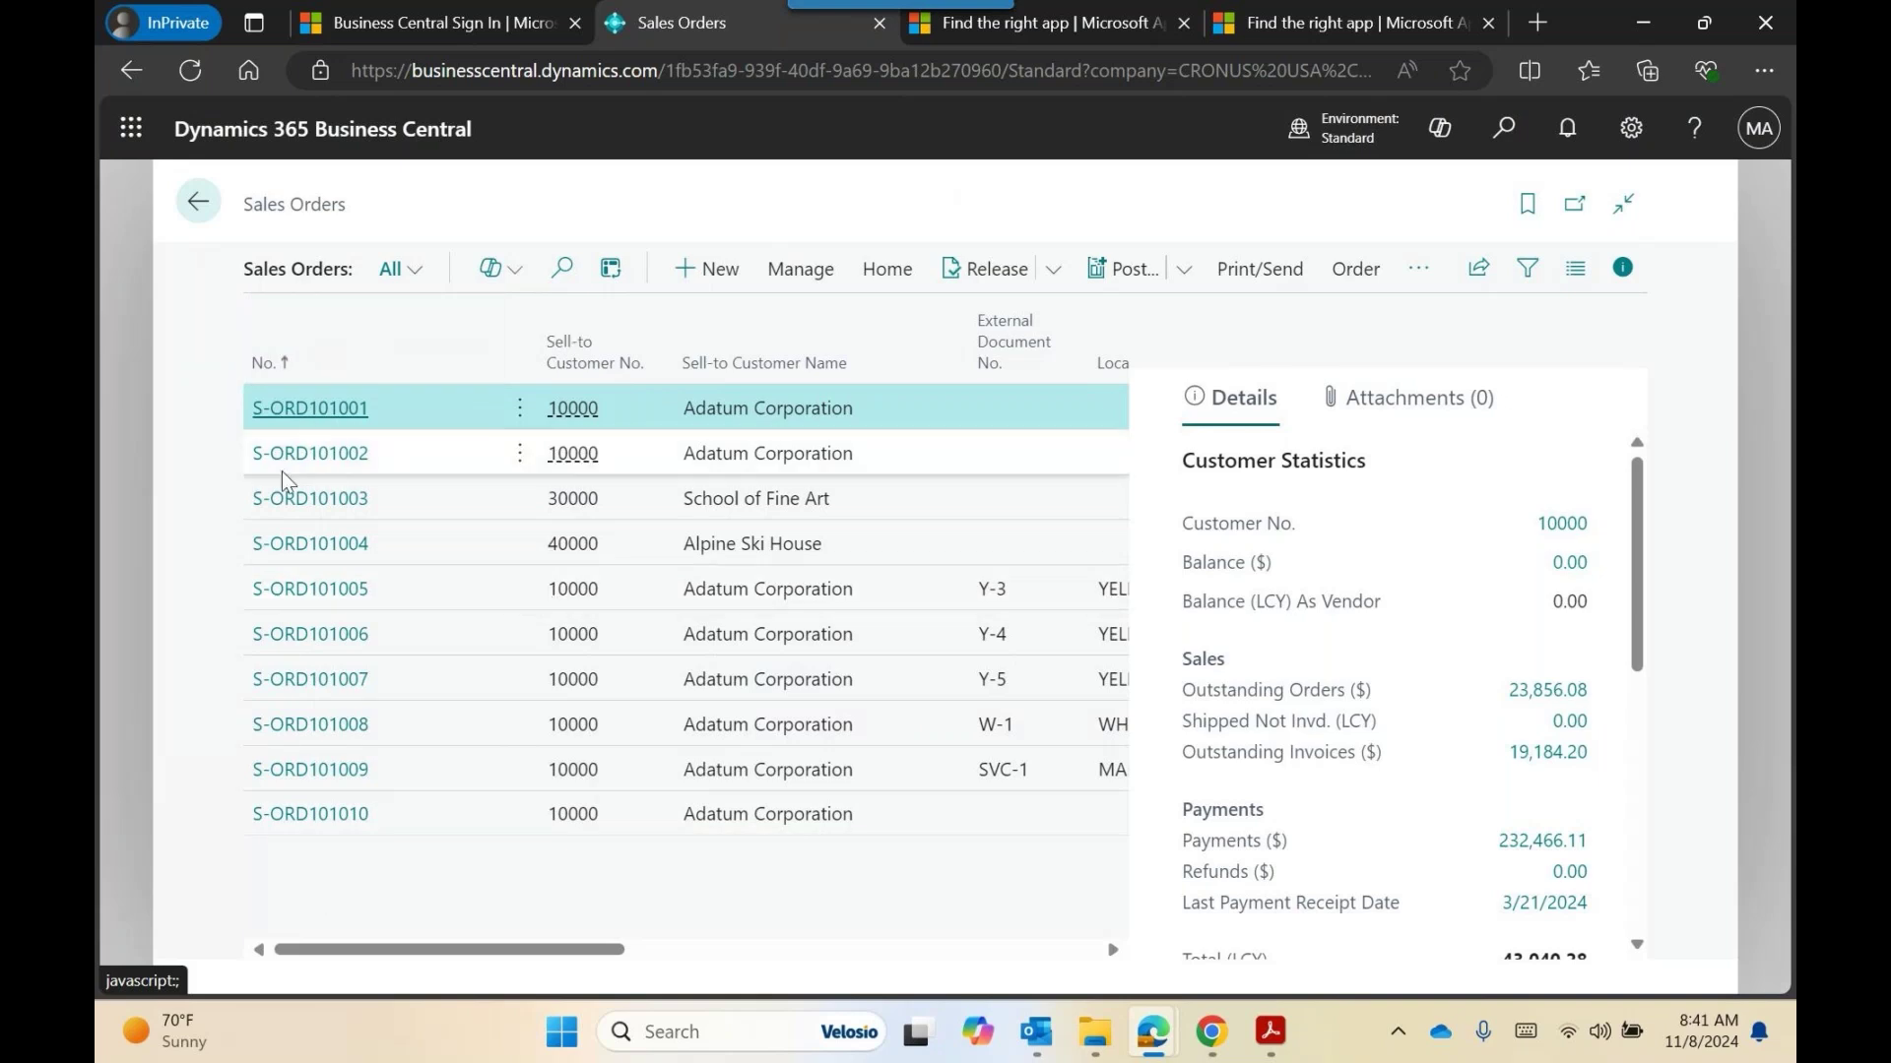
# Open the School of Fine Art sales order, review its general details, lines and totals, and return to the list.
pyautogui.click(290, 502)
pyautogui.click(289, 497)
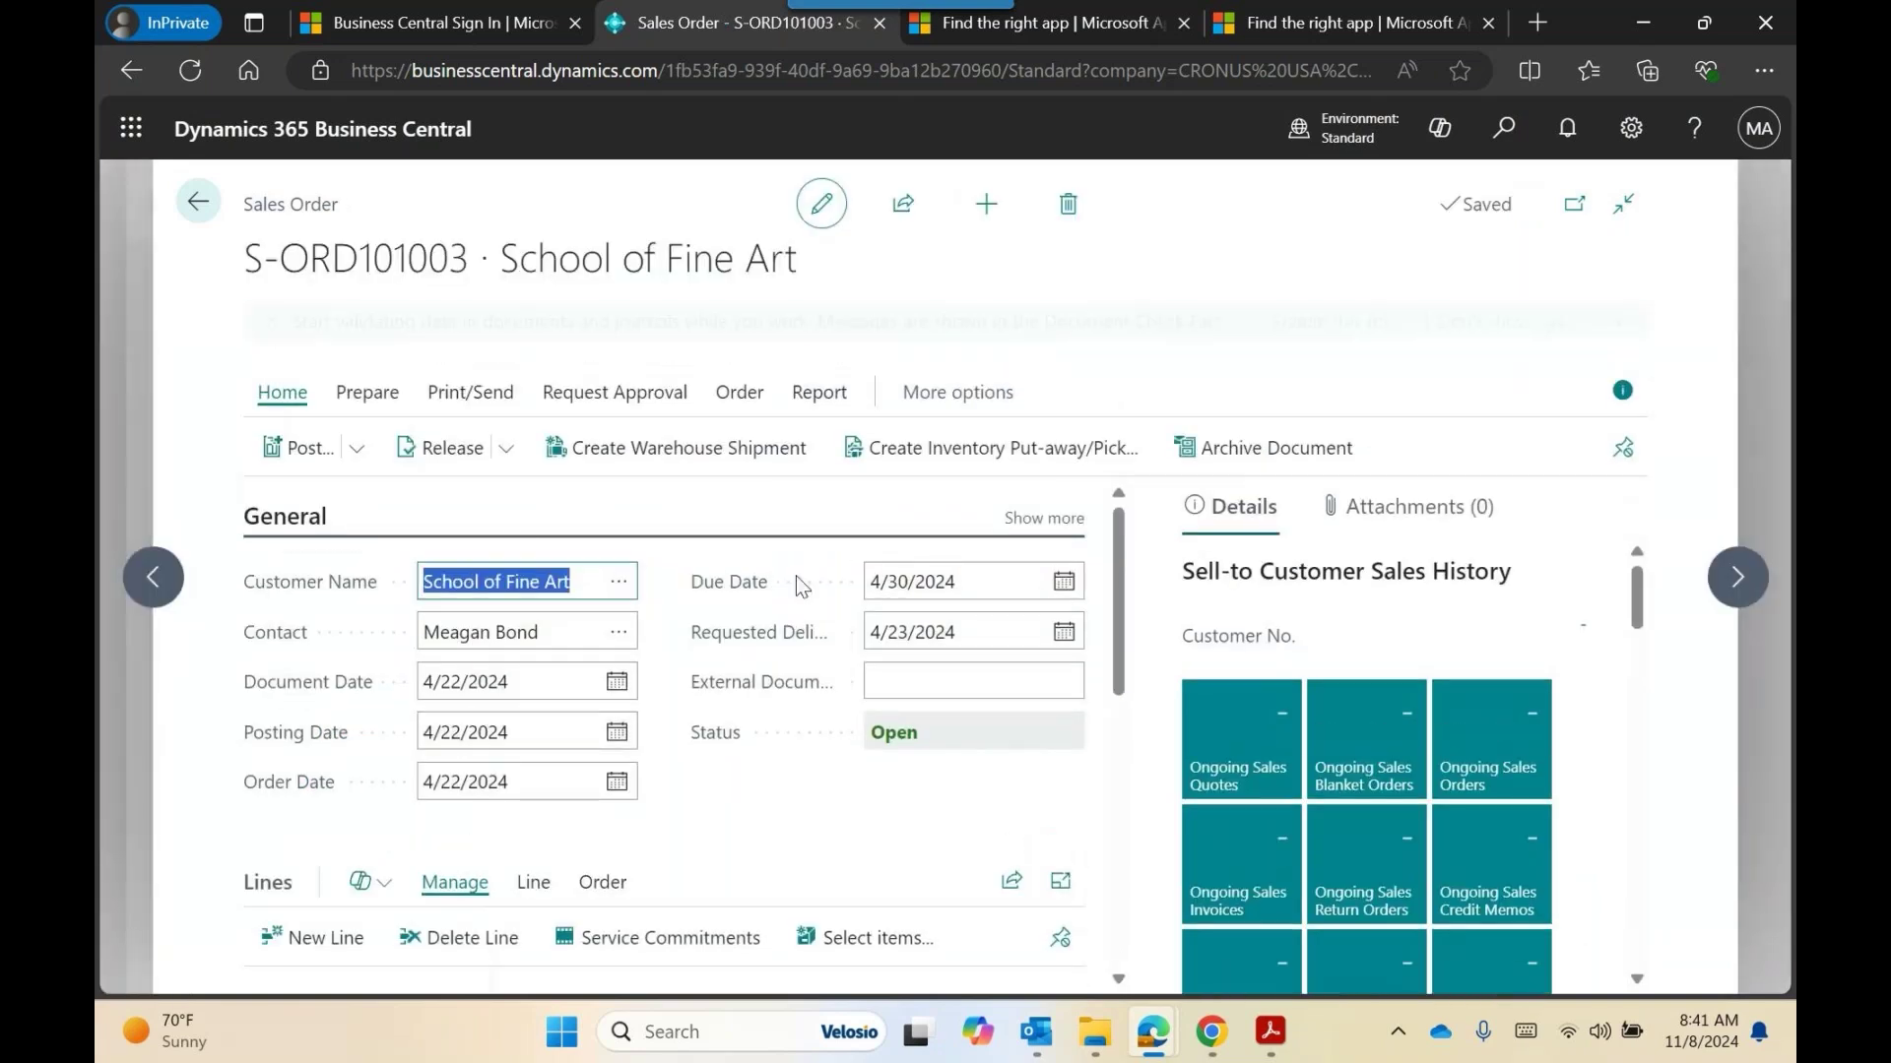
pyautogui.scroll(-3, 670, 614)
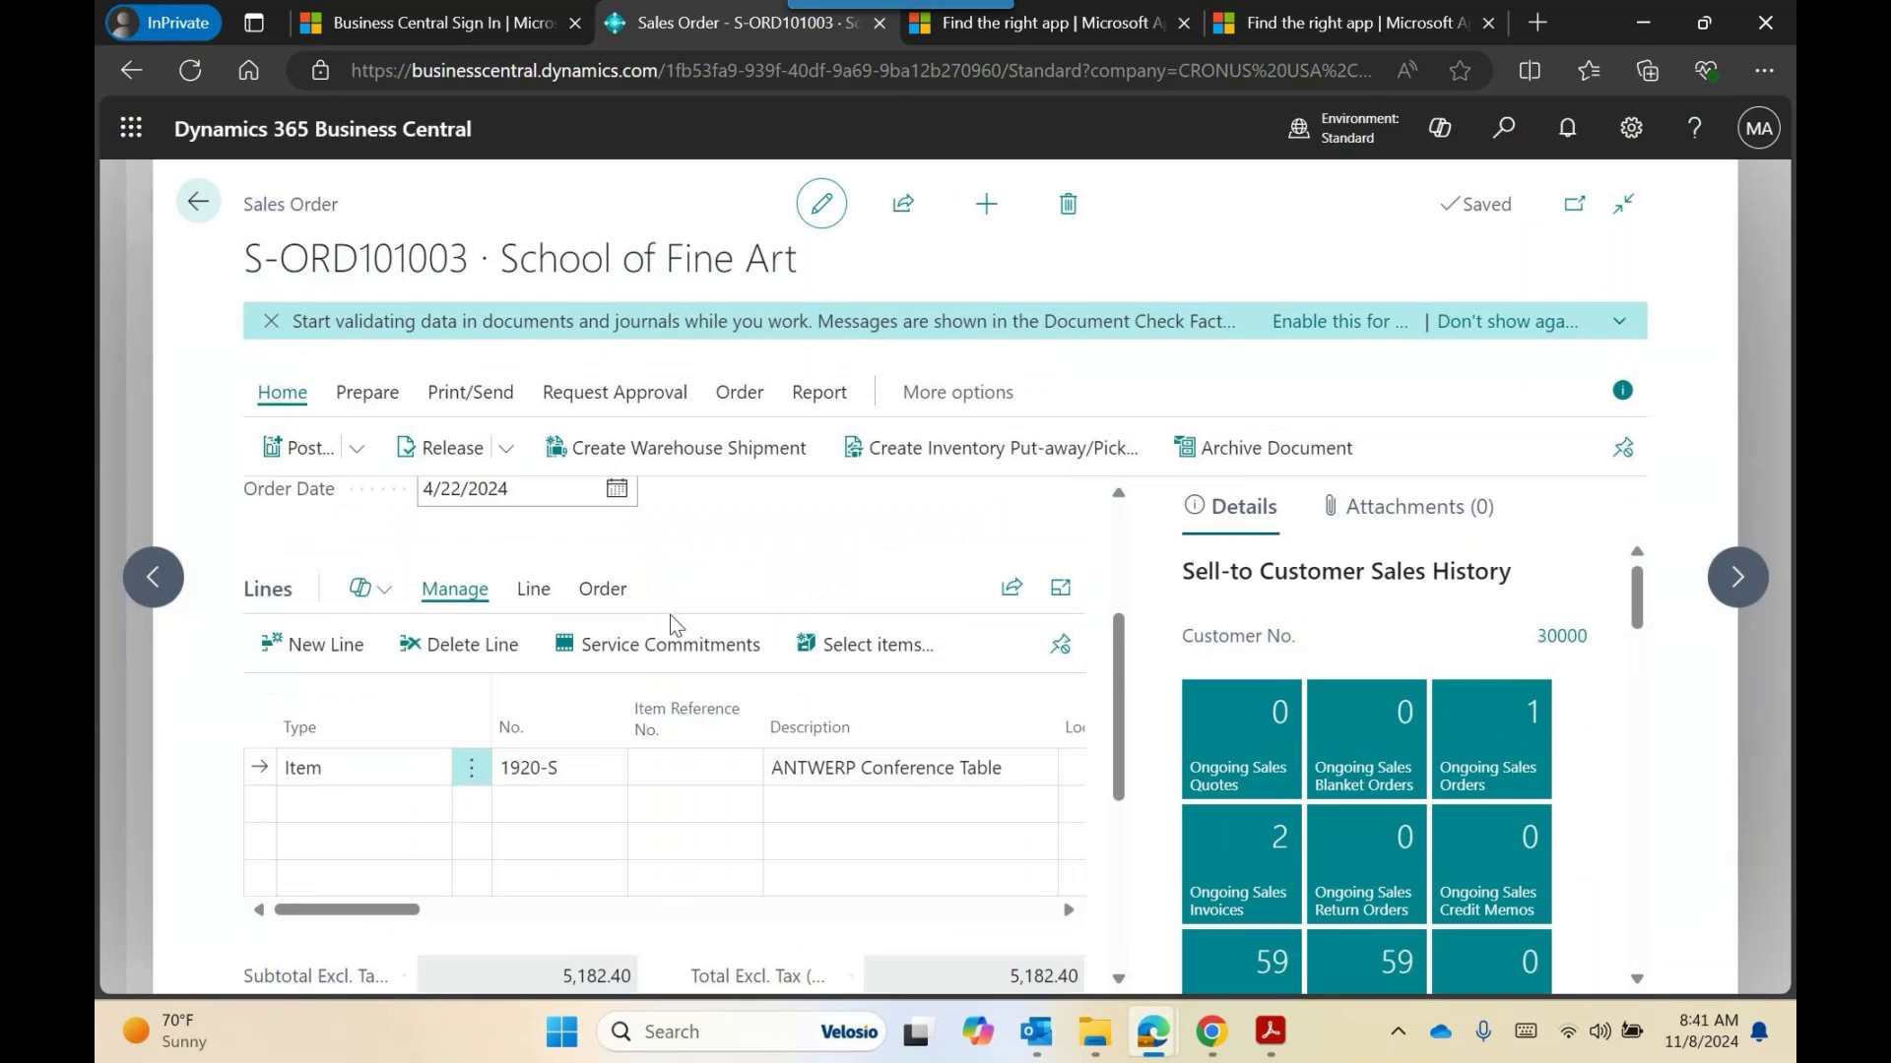
pyautogui.scroll(-4, 670, 615)
pyautogui.scroll(7, 654, 675)
pyautogui.click(198, 202)
# Open the Adatum Corporation sales order with external document number W-1 and review its item lines.
pyautogui.click(325, 724)
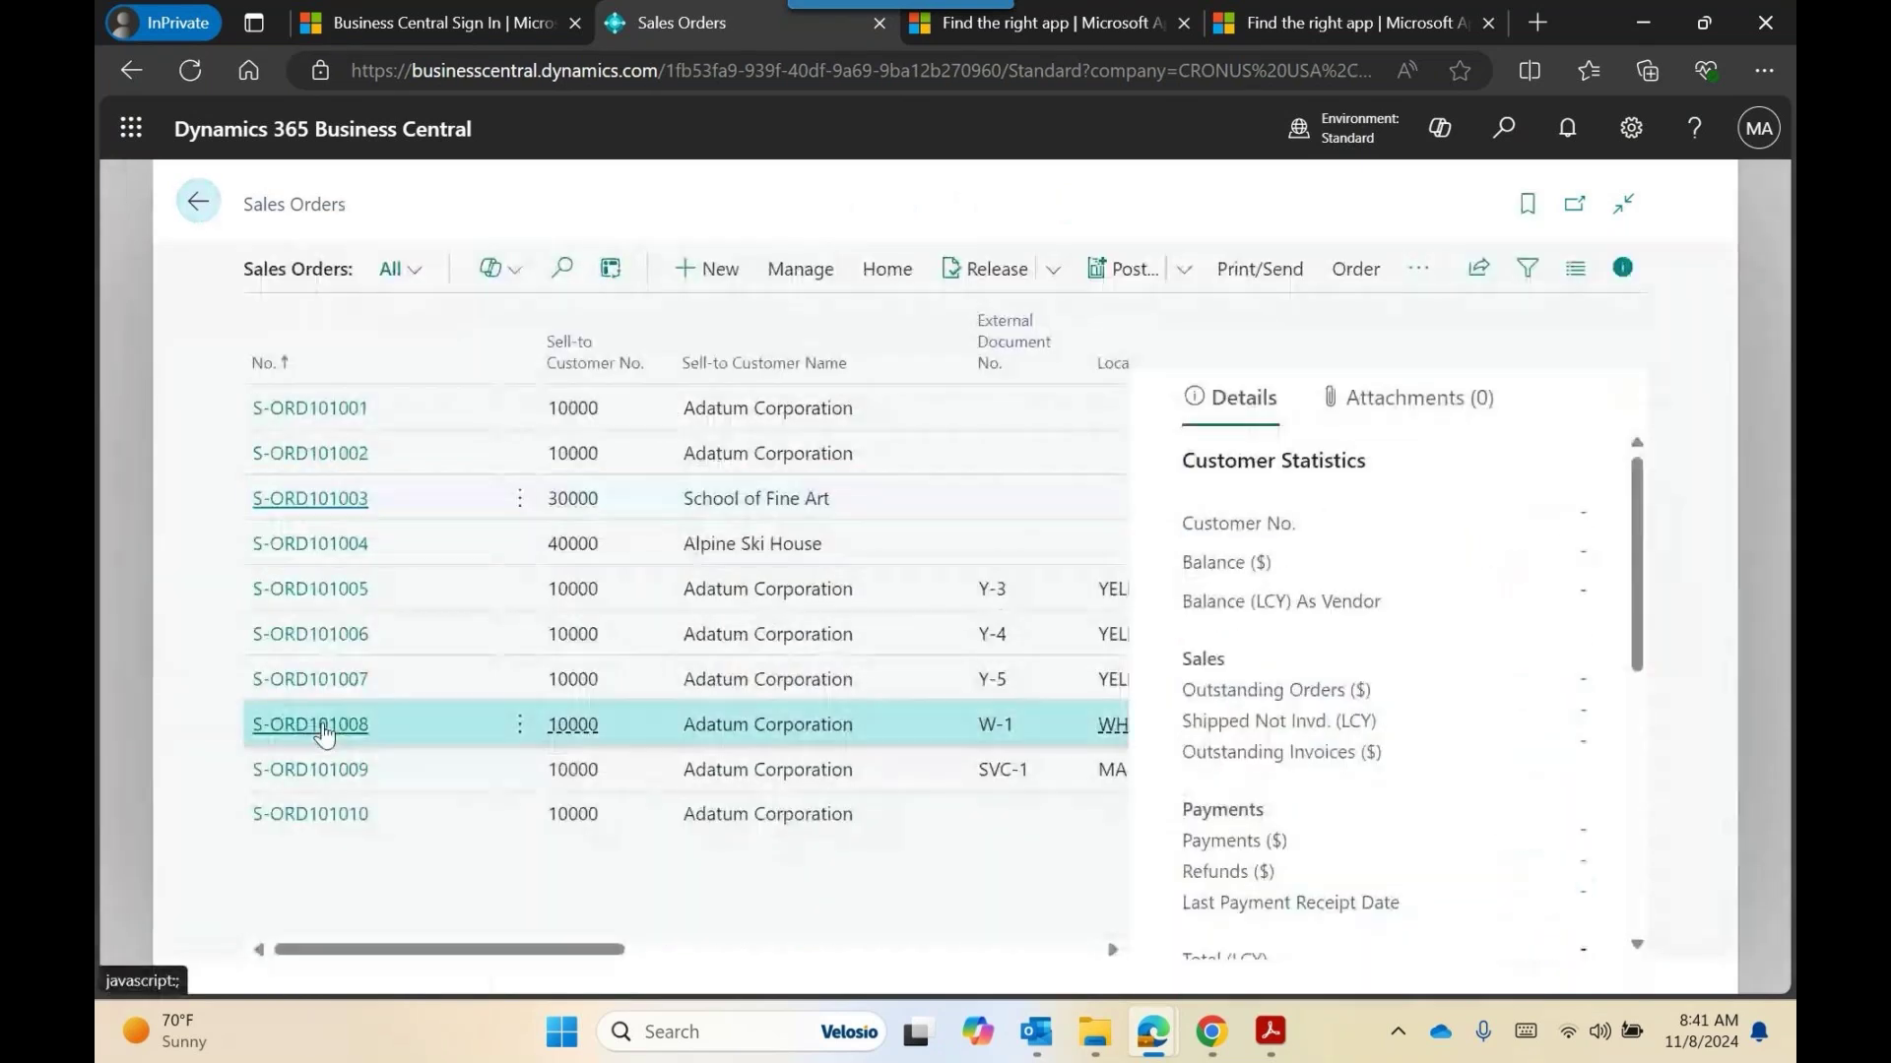
pyautogui.click(325, 729)
pyautogui.scroll(-4, 772, 616)
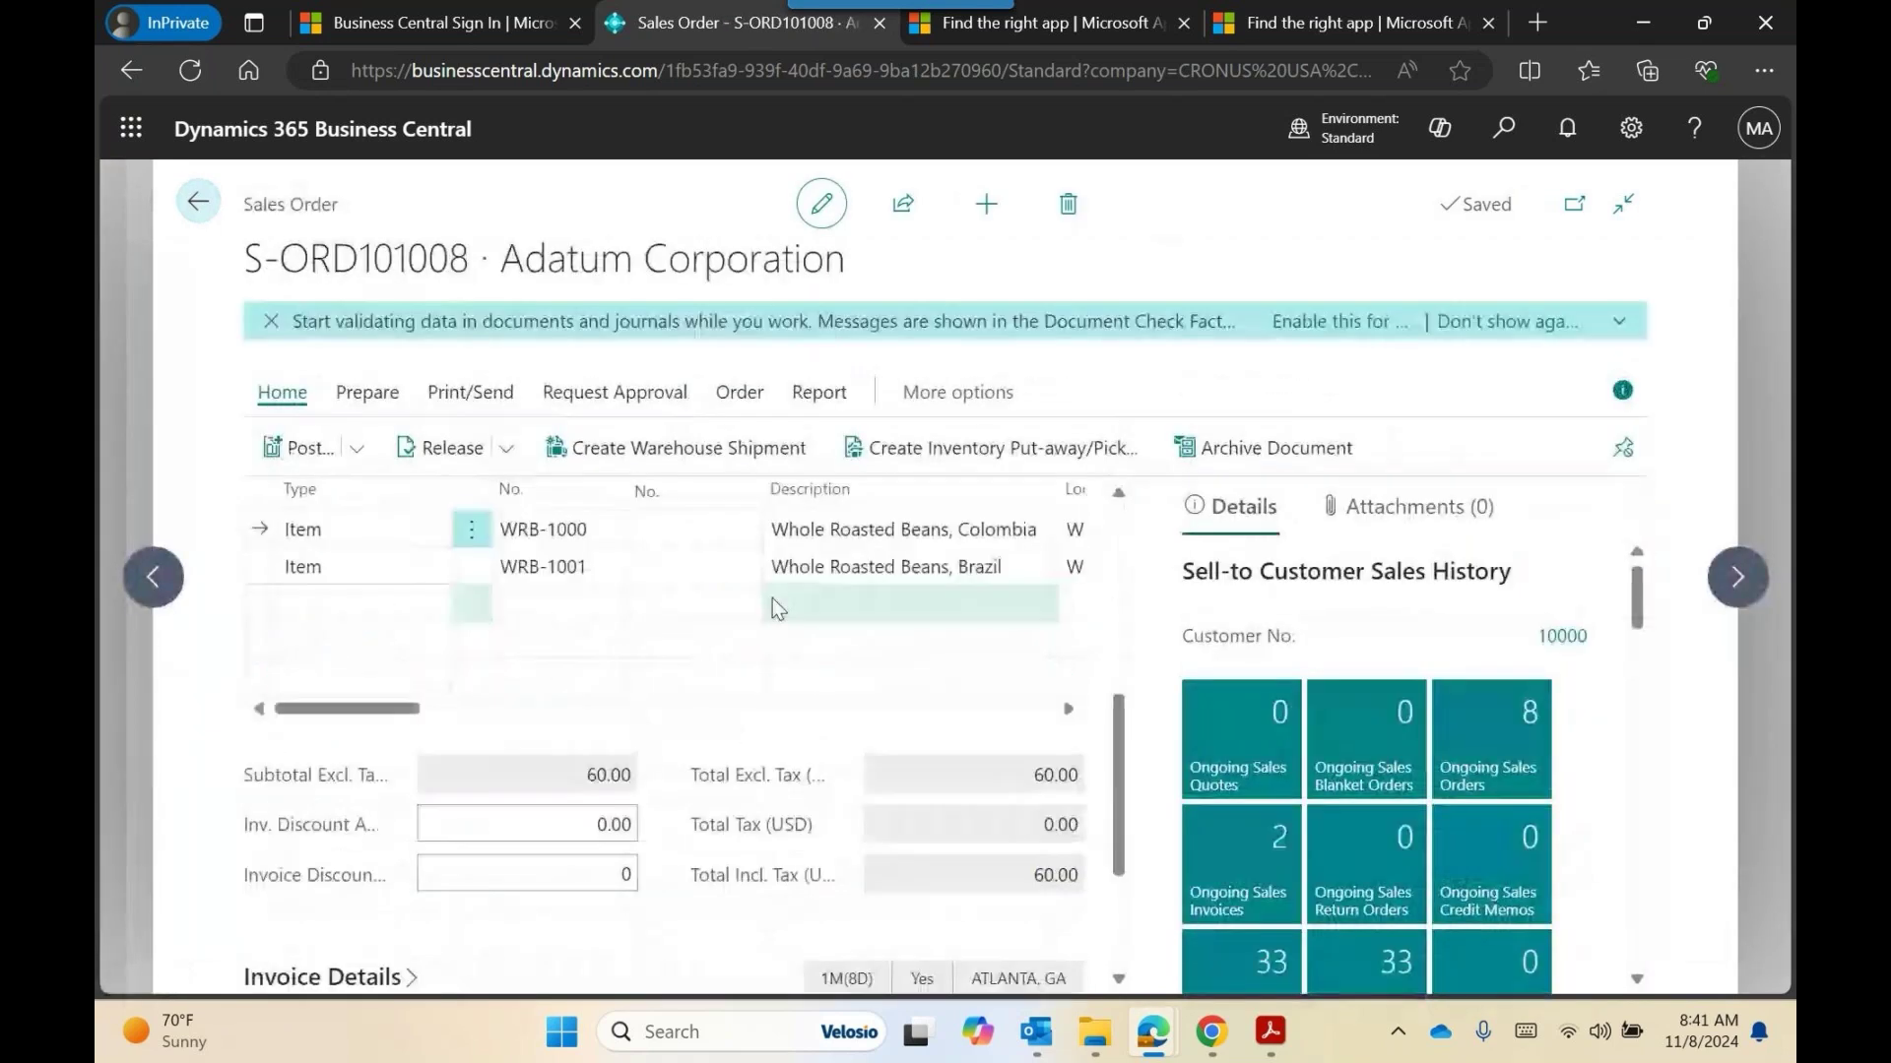
# View the posting options for the Adatum Corporation order, cancel without posting, and exit the order without releasing it.
pyautogui.click(295, 449)
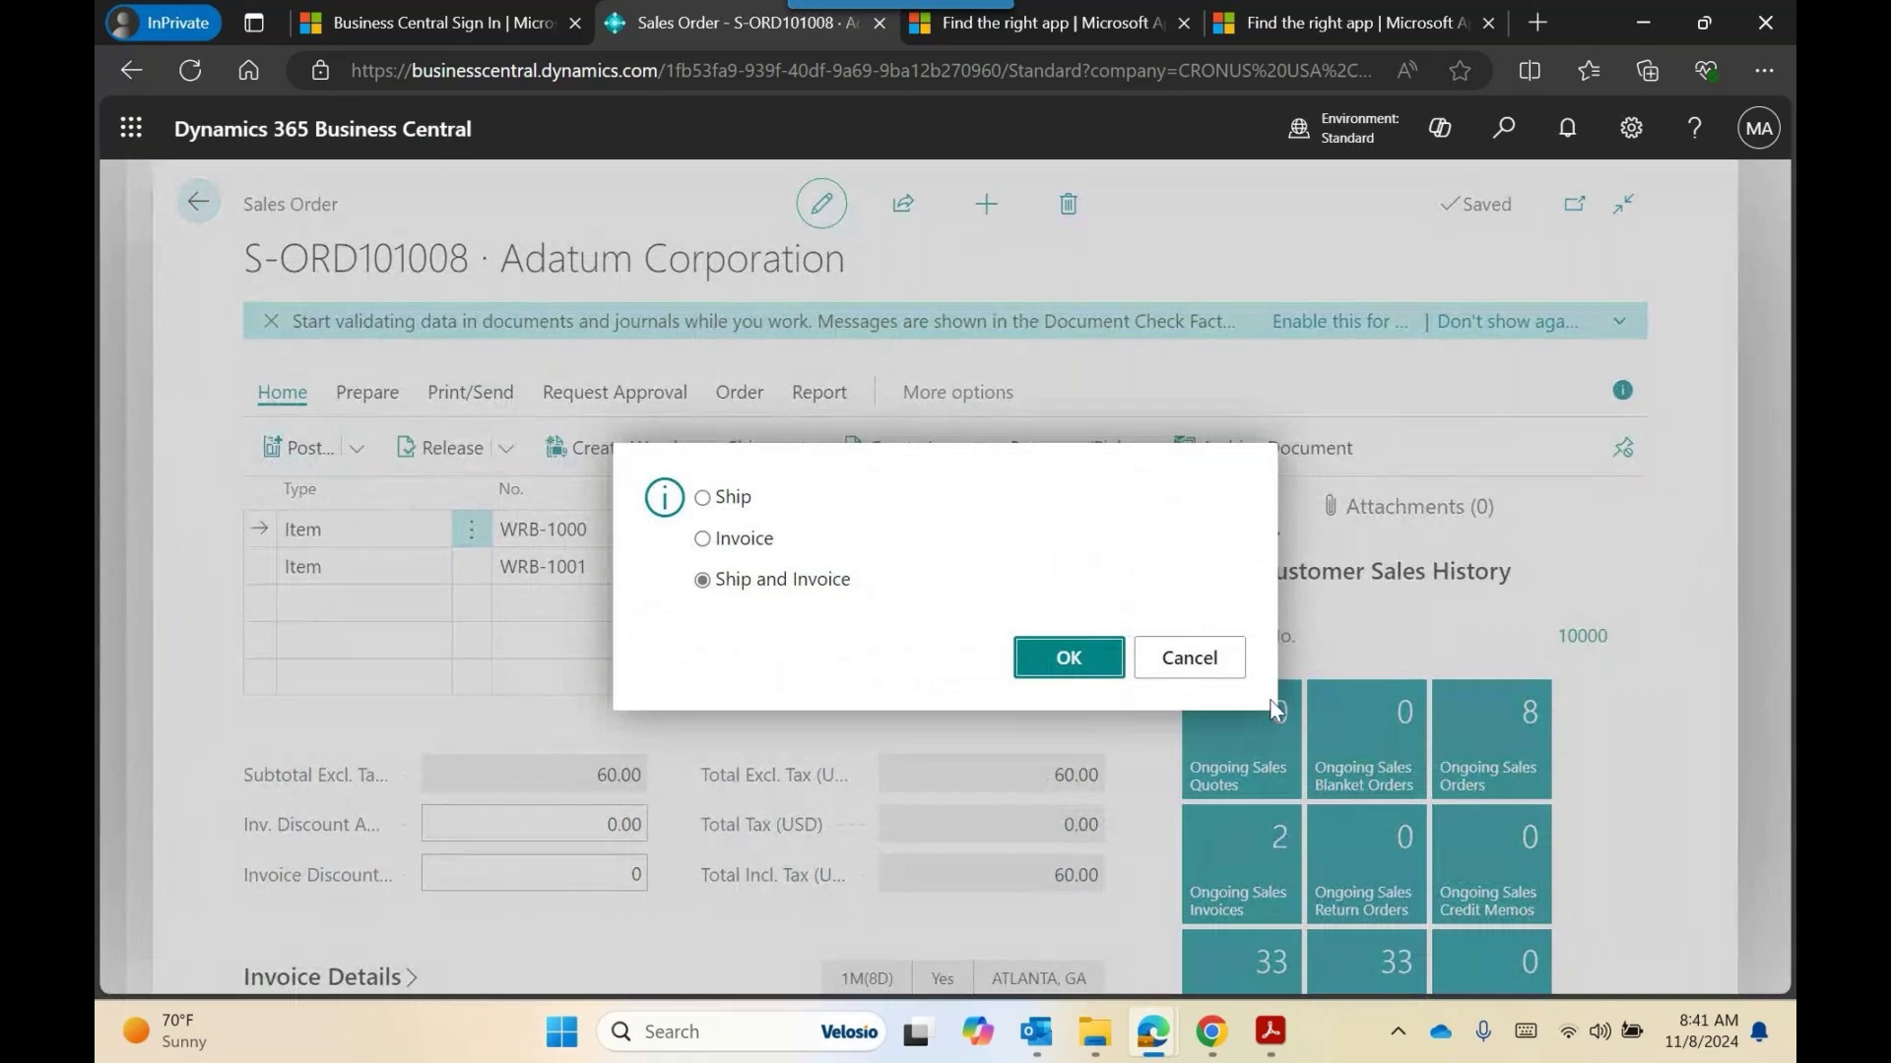
pyautogui.click(1193, 660)
pyautogui.click(199, 204)
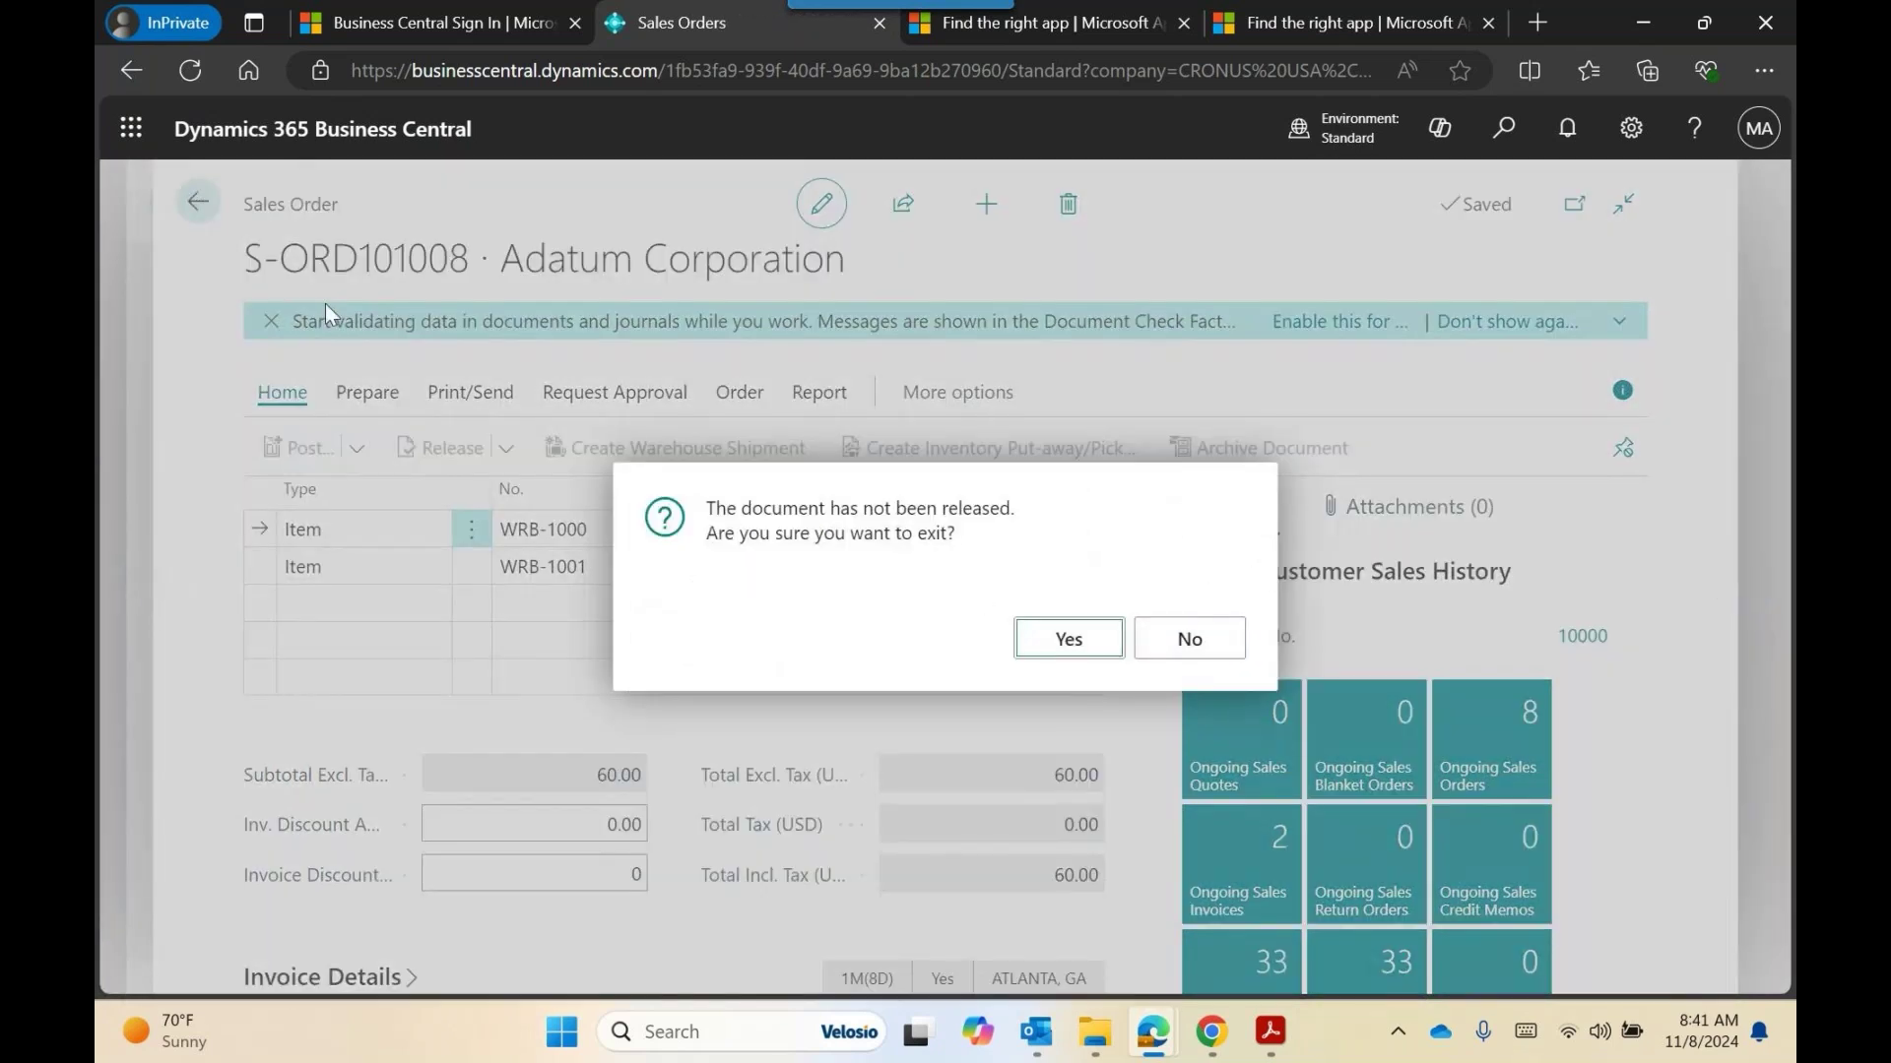
pyautogui.press('Return')
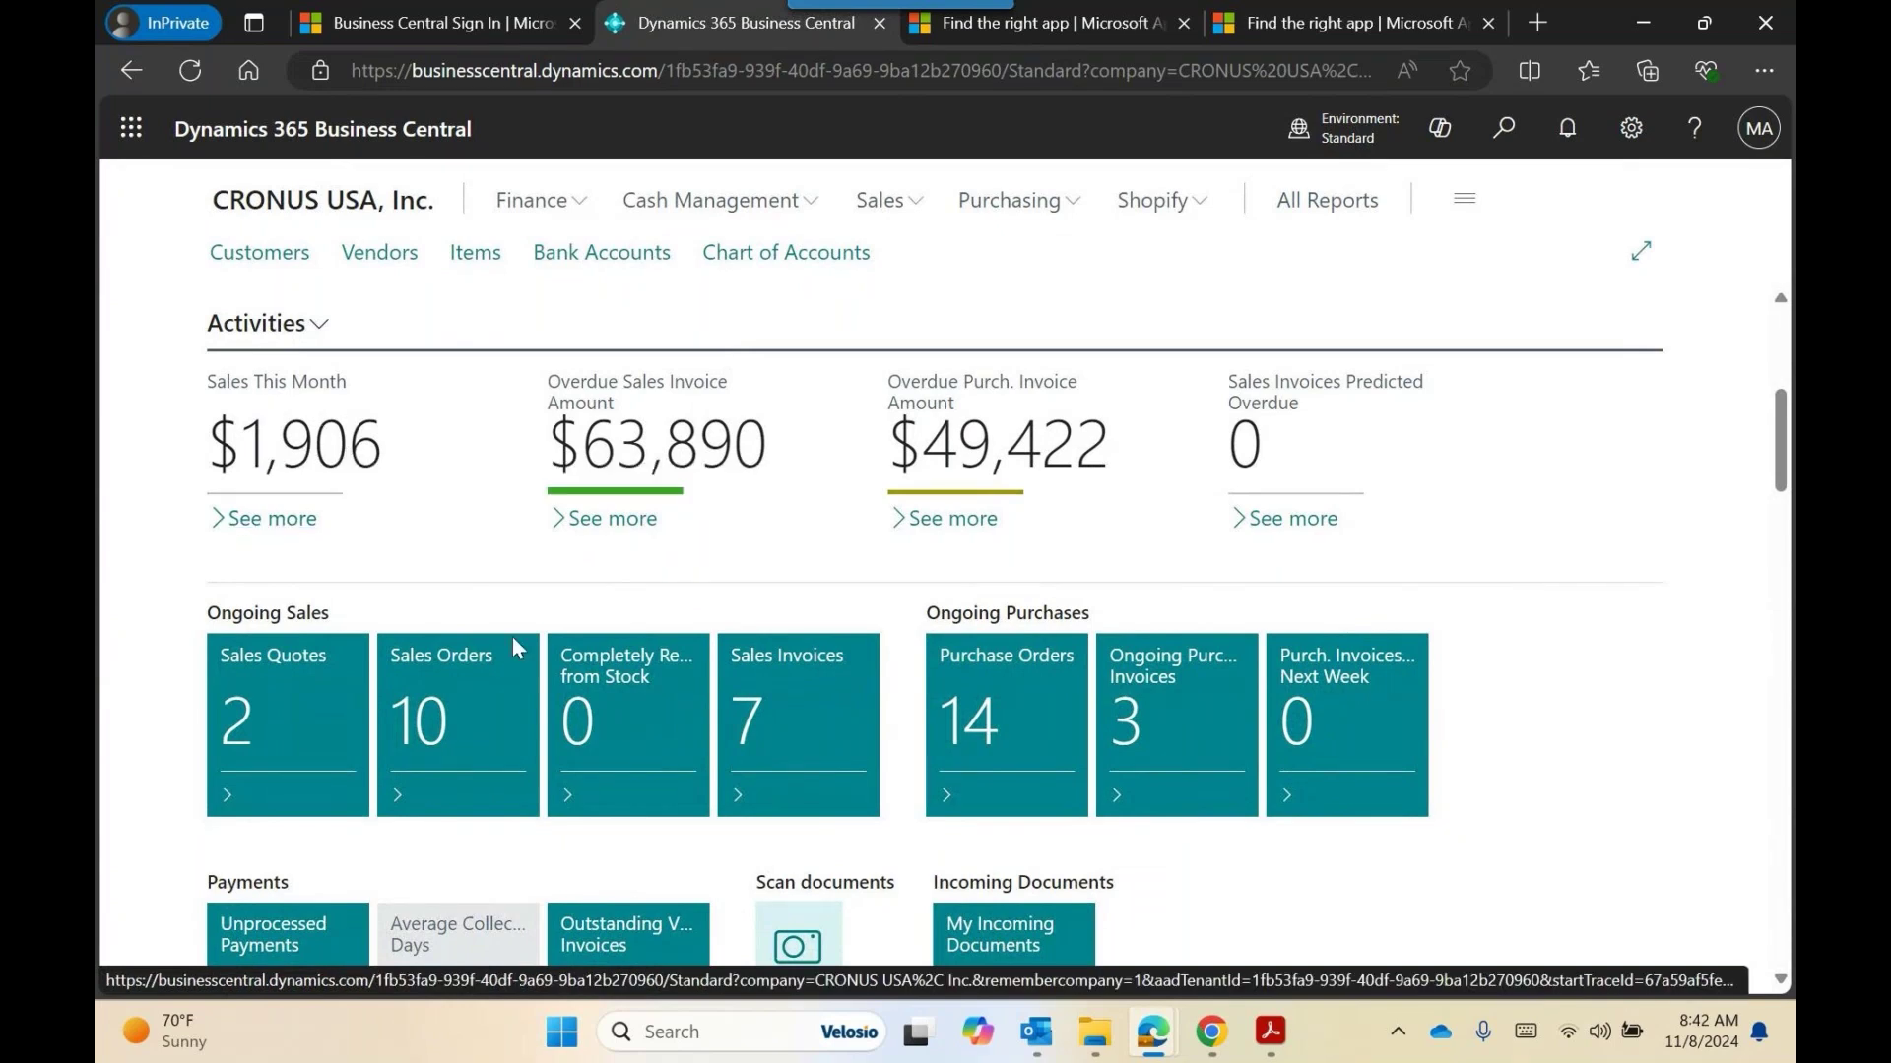
# Drill into the Sales This Month figure to view its customer ledger entries, and return to the role center.
pyautogui.click(296, 458)
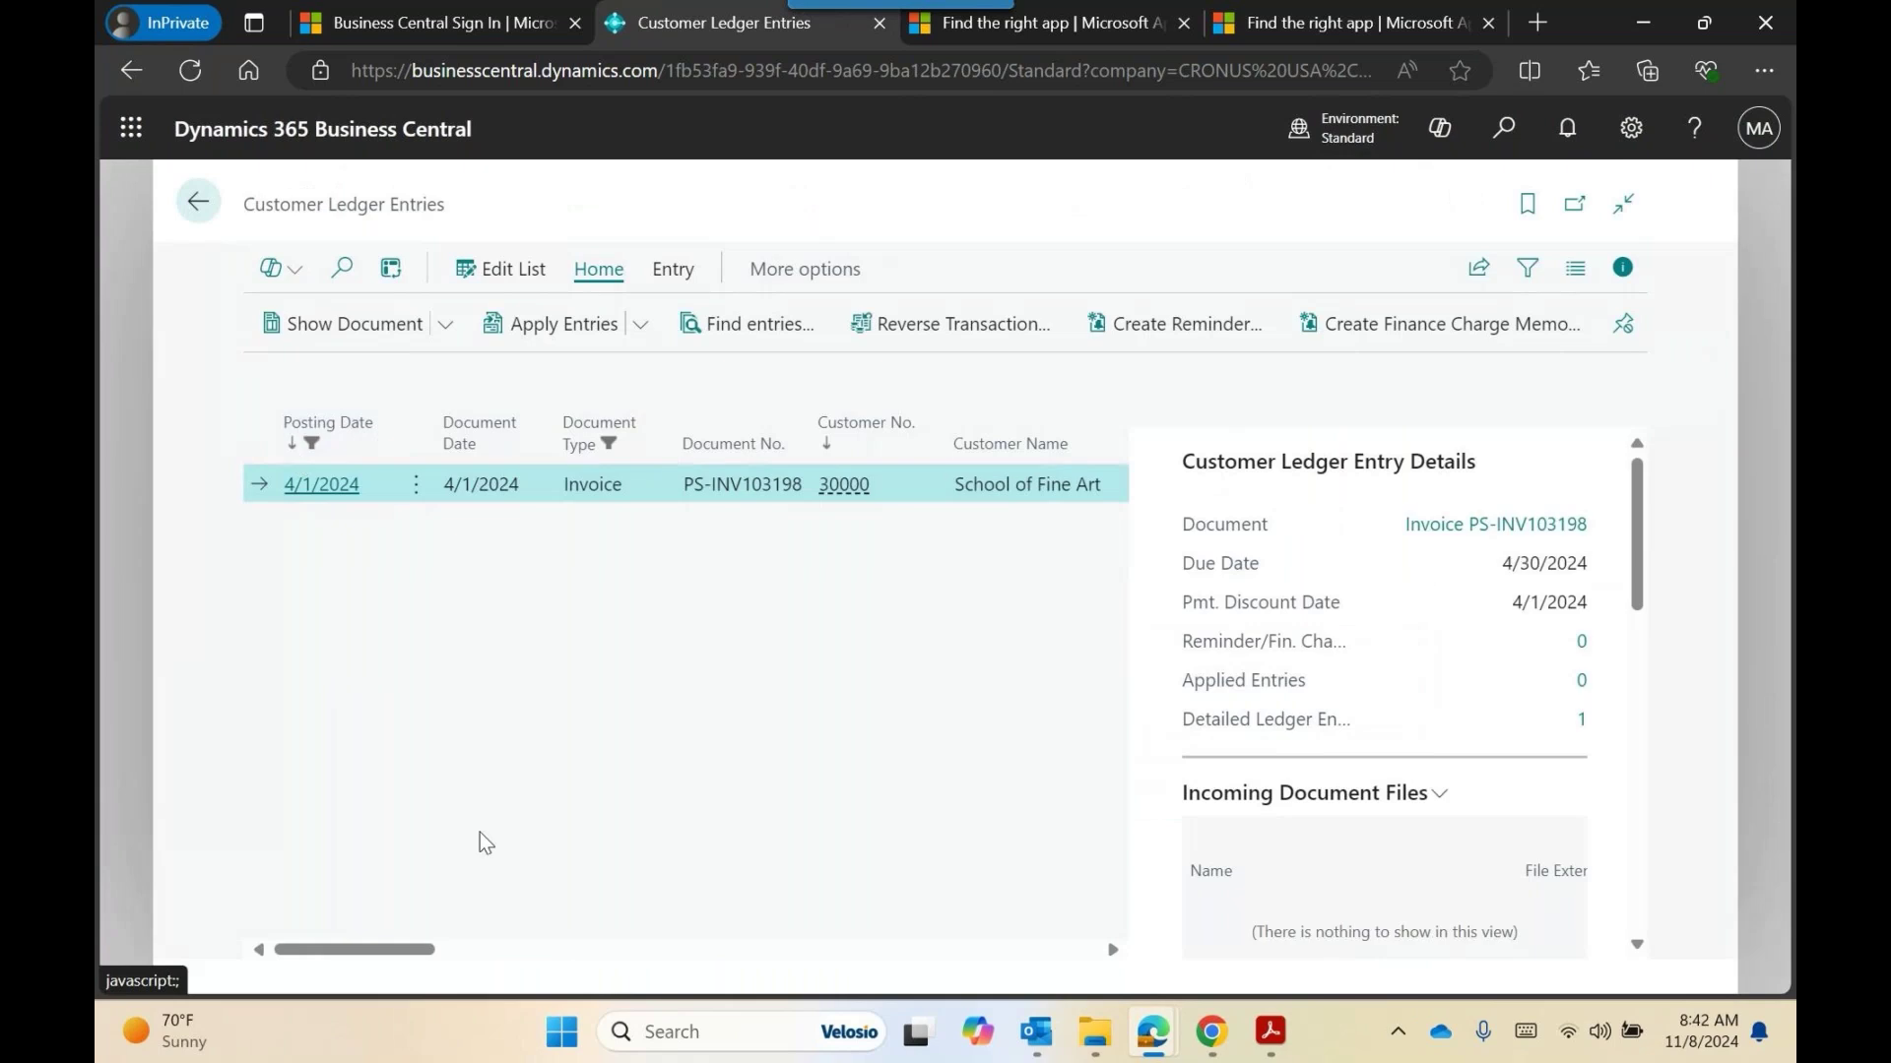
pyautogui.moveTo(388, 941); pyautogui.dragTo(292, 902)
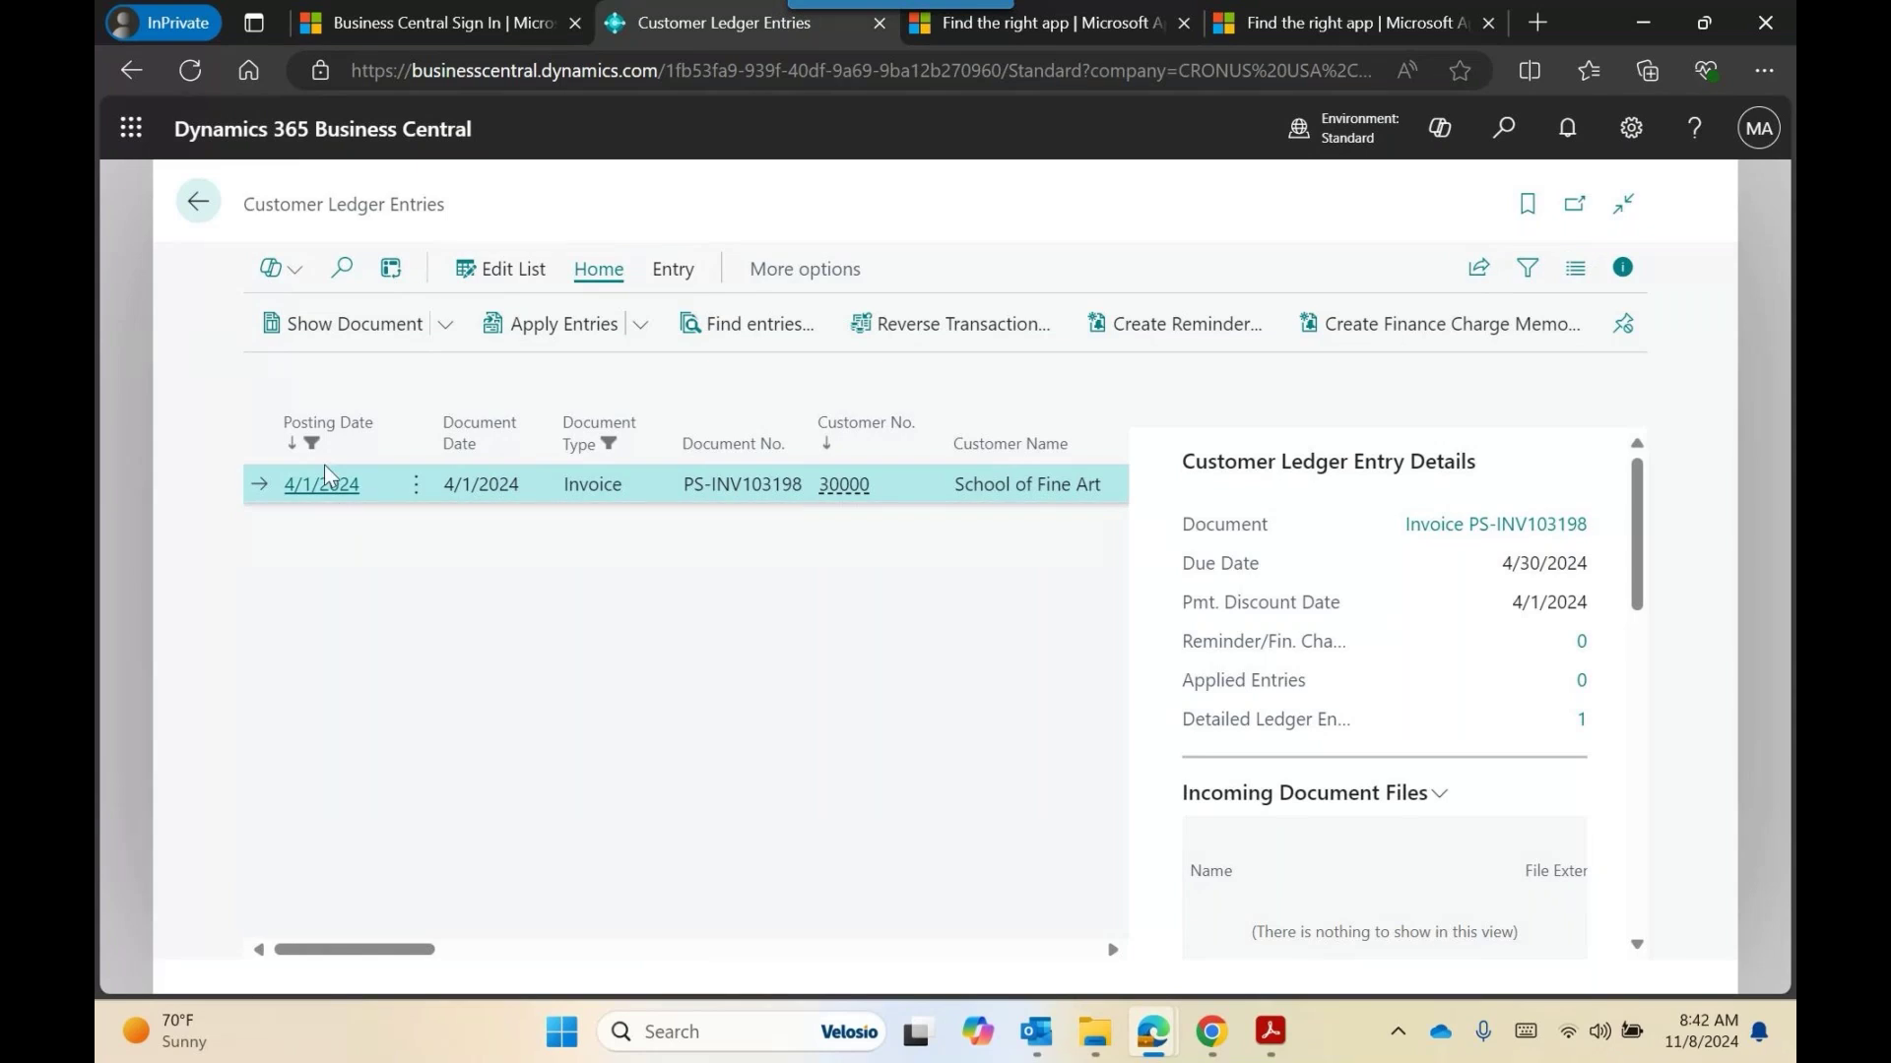
pyautogui.click(198, 202)
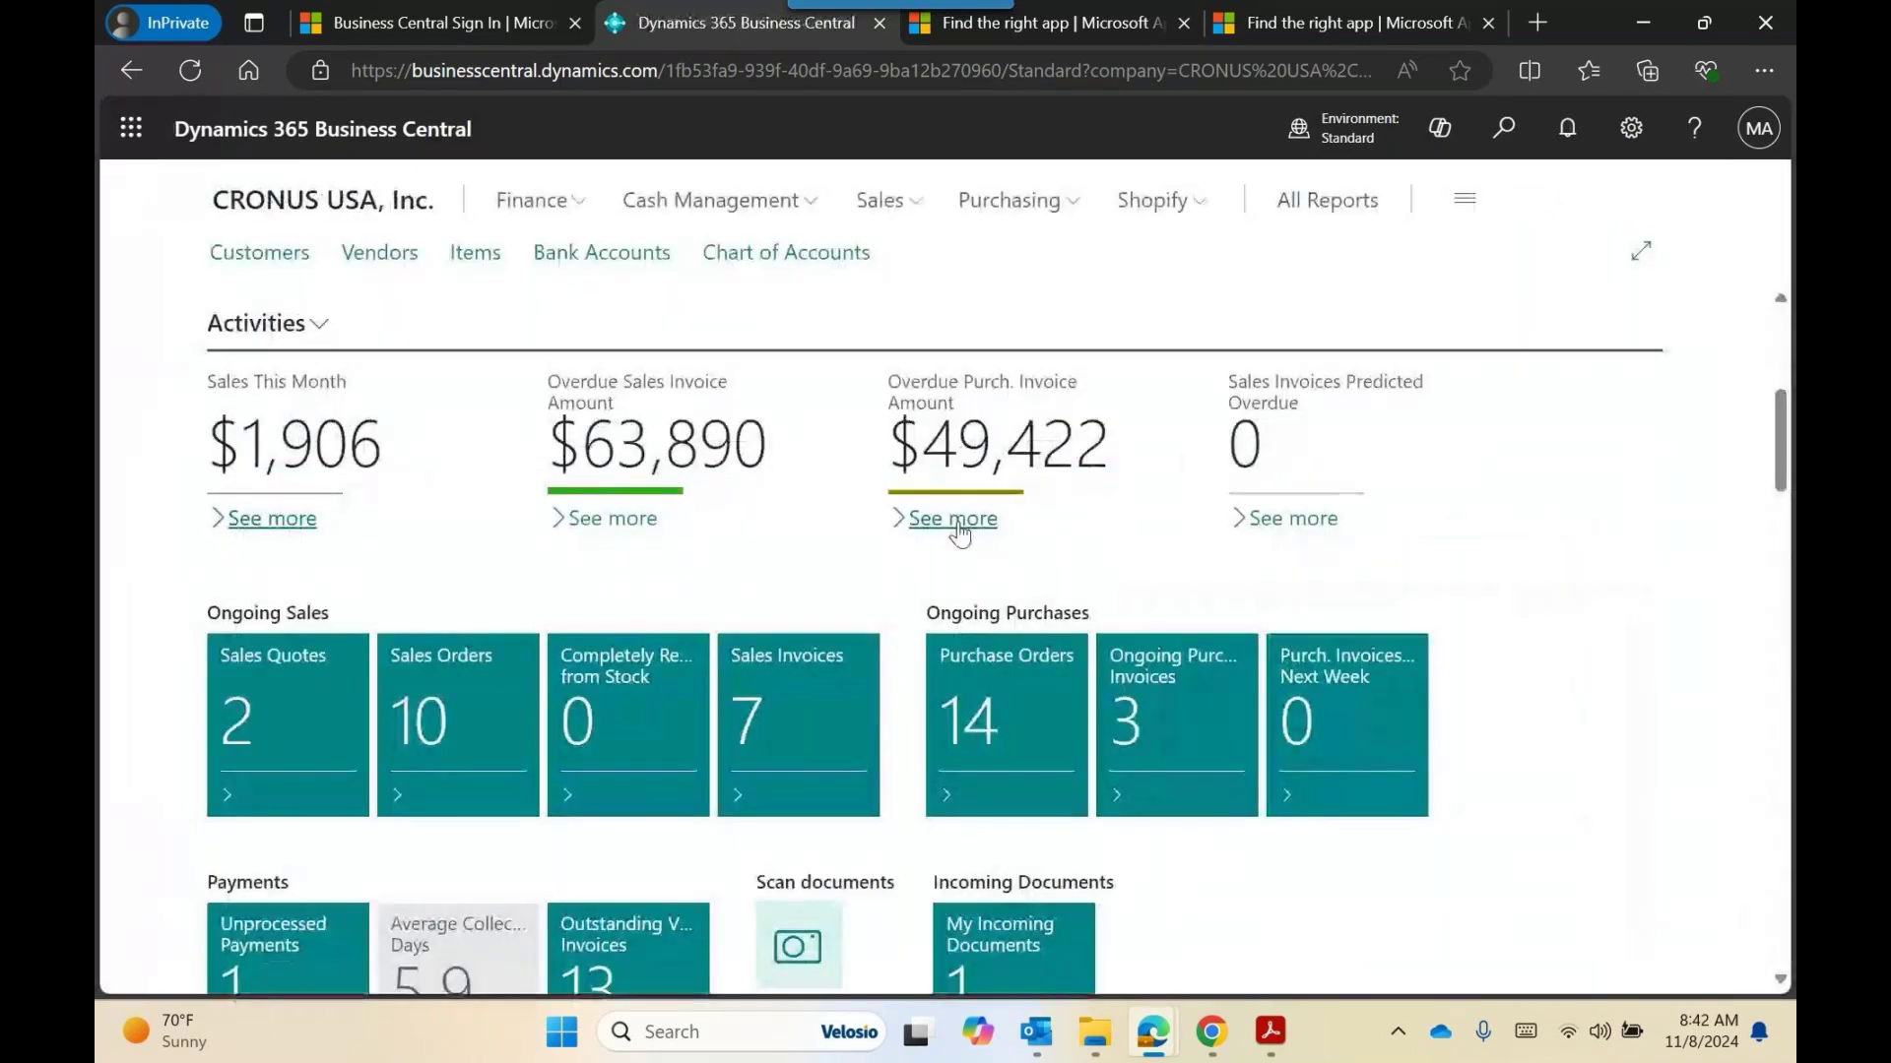
# Examine the rest of the role center, including the Business Performance chart, Power BI section and Report Inbox.
pyautogui.scroll(-10, 970, 561)
pyautogui.scroll(-5, 984, 605)
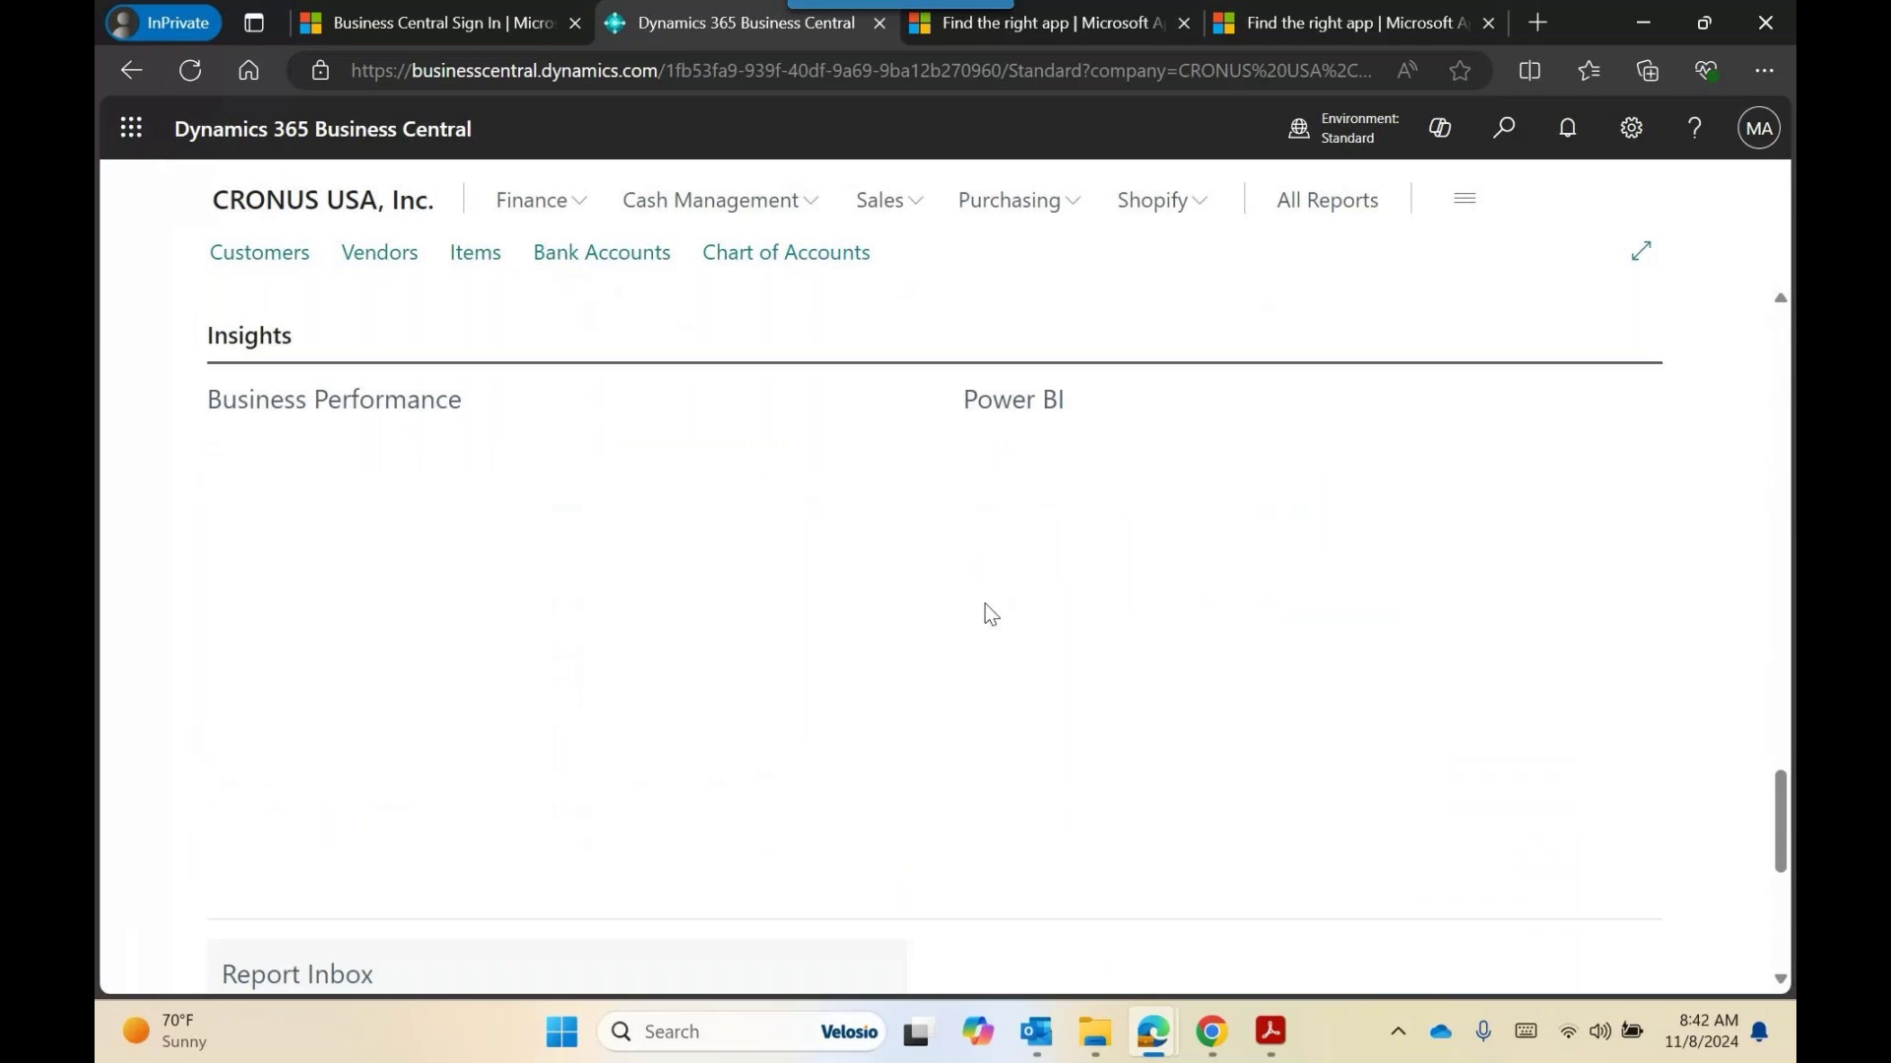
pyautogui.scroll(8, 984, 605)
pyautogui.scroll(-8, 1069, 689)
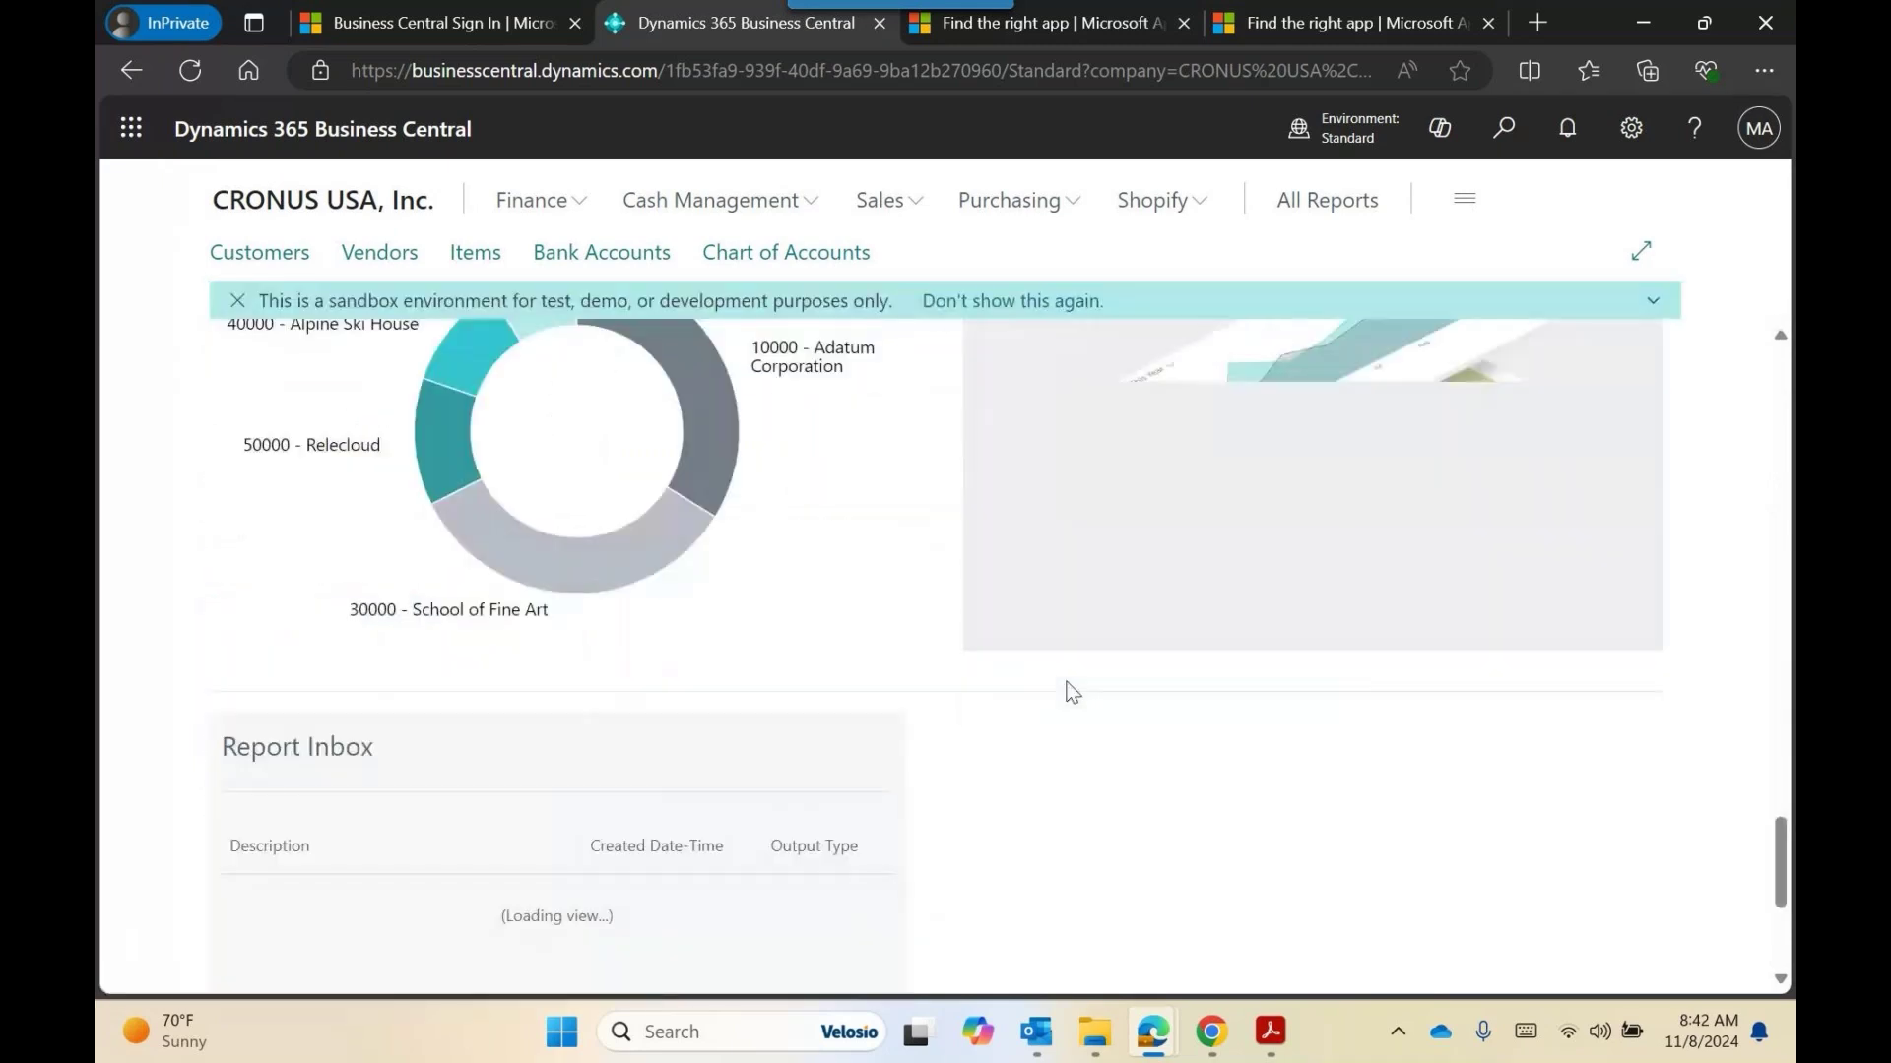
pyautogui.scroll(3, 1070, 689)
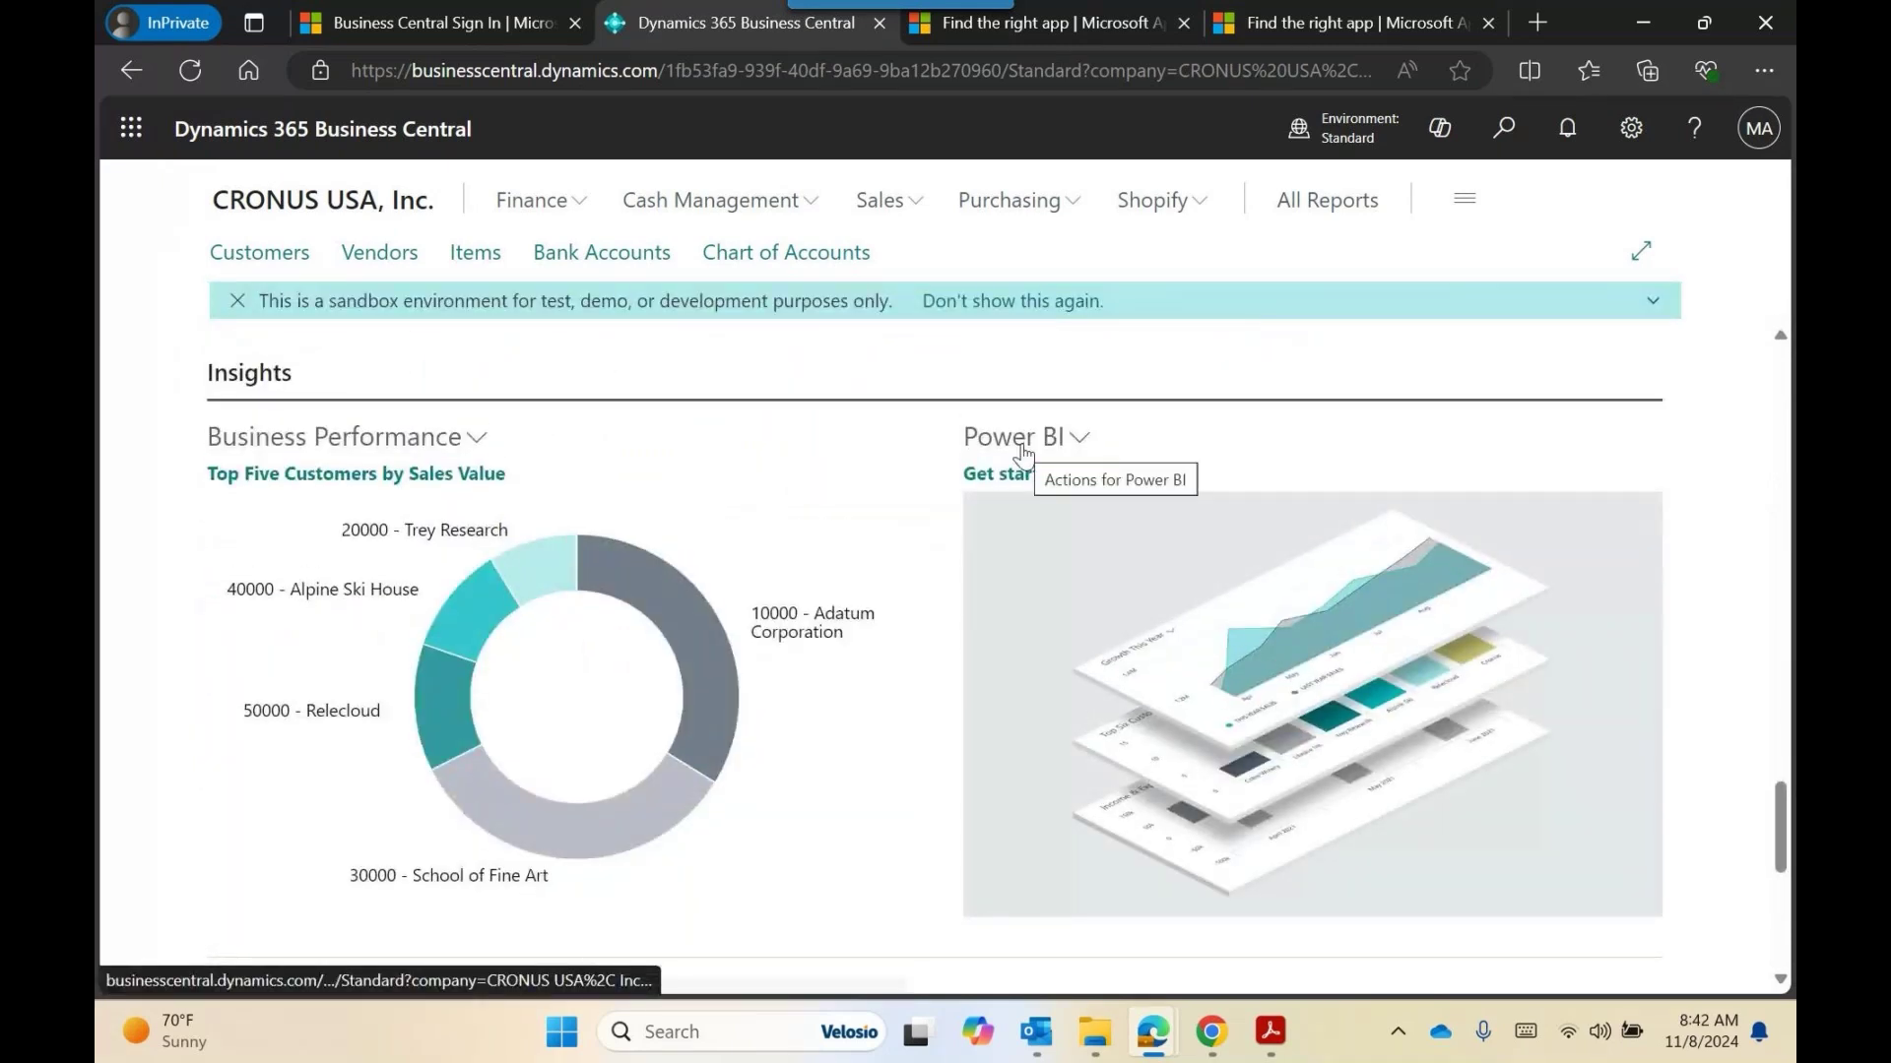
pyautogui.scroll(-5, 1139, 676)
pyautogui.scroll(7, 1139, 676)
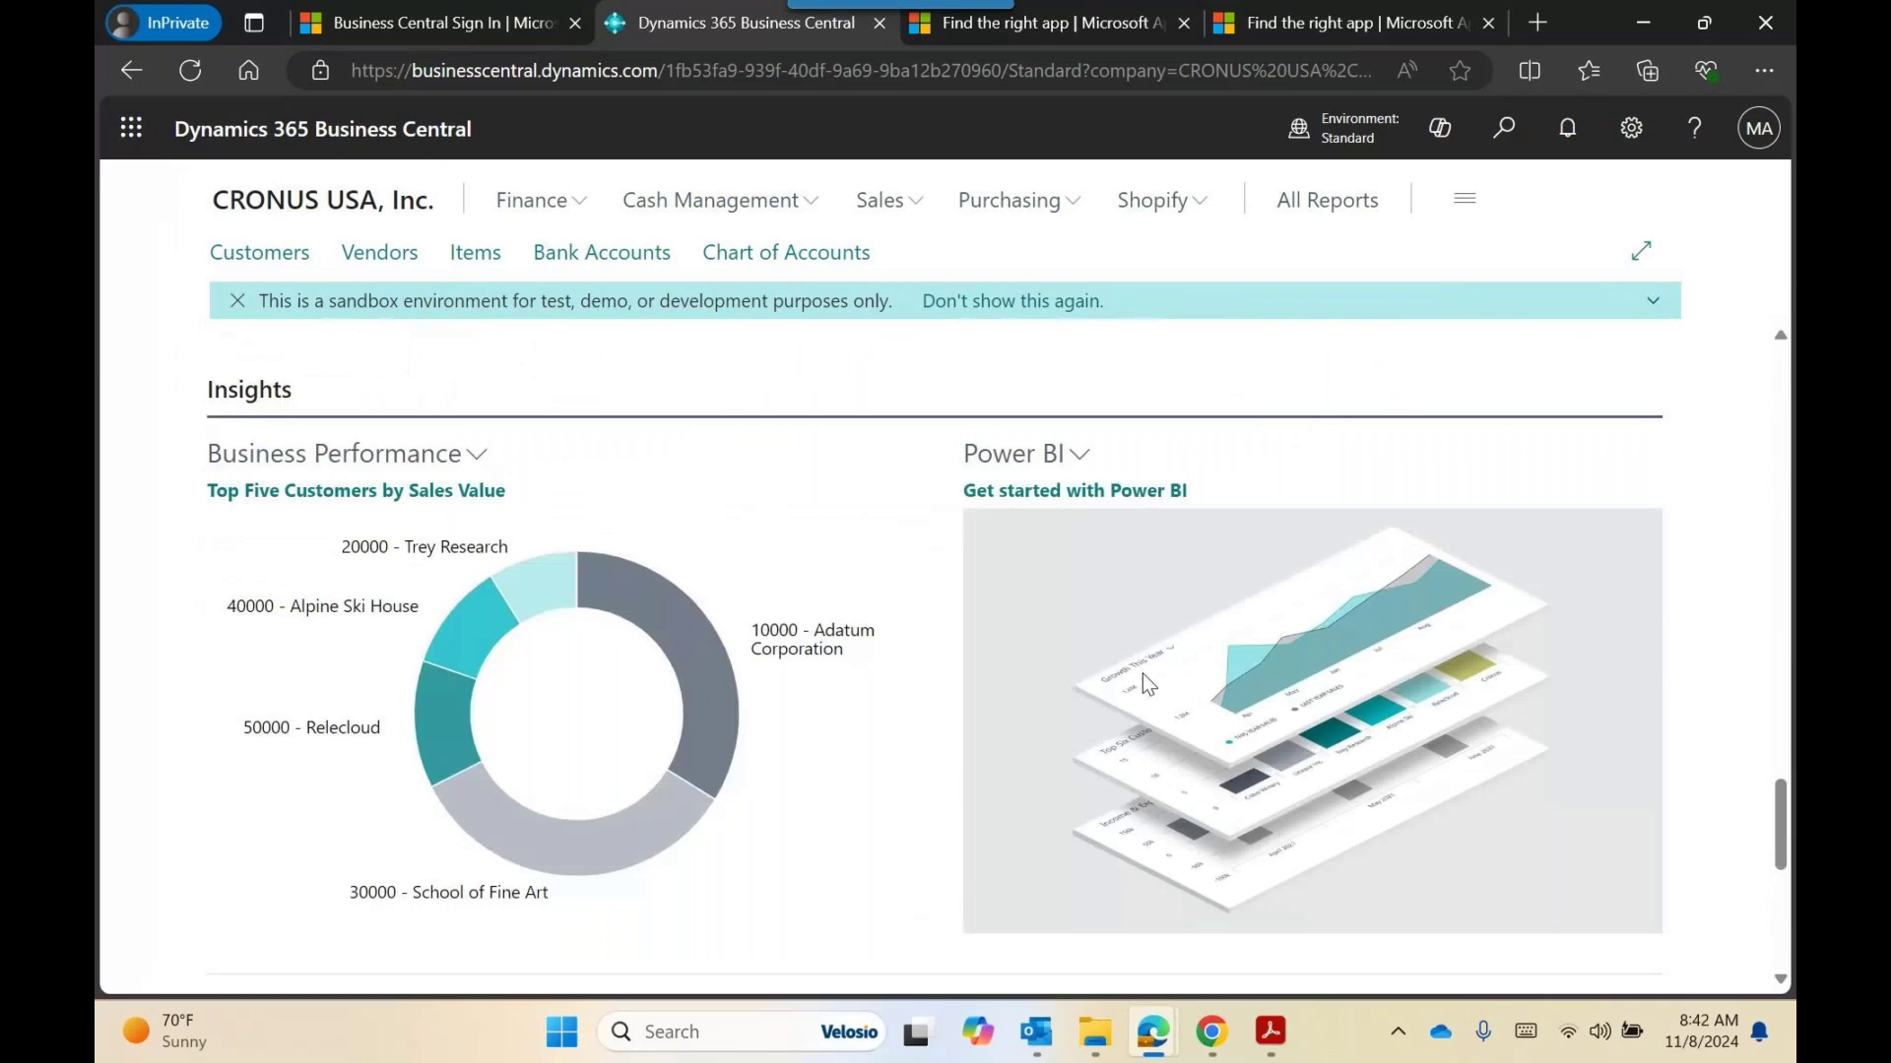
pyautogui.scroll(-4, 1099, 741)
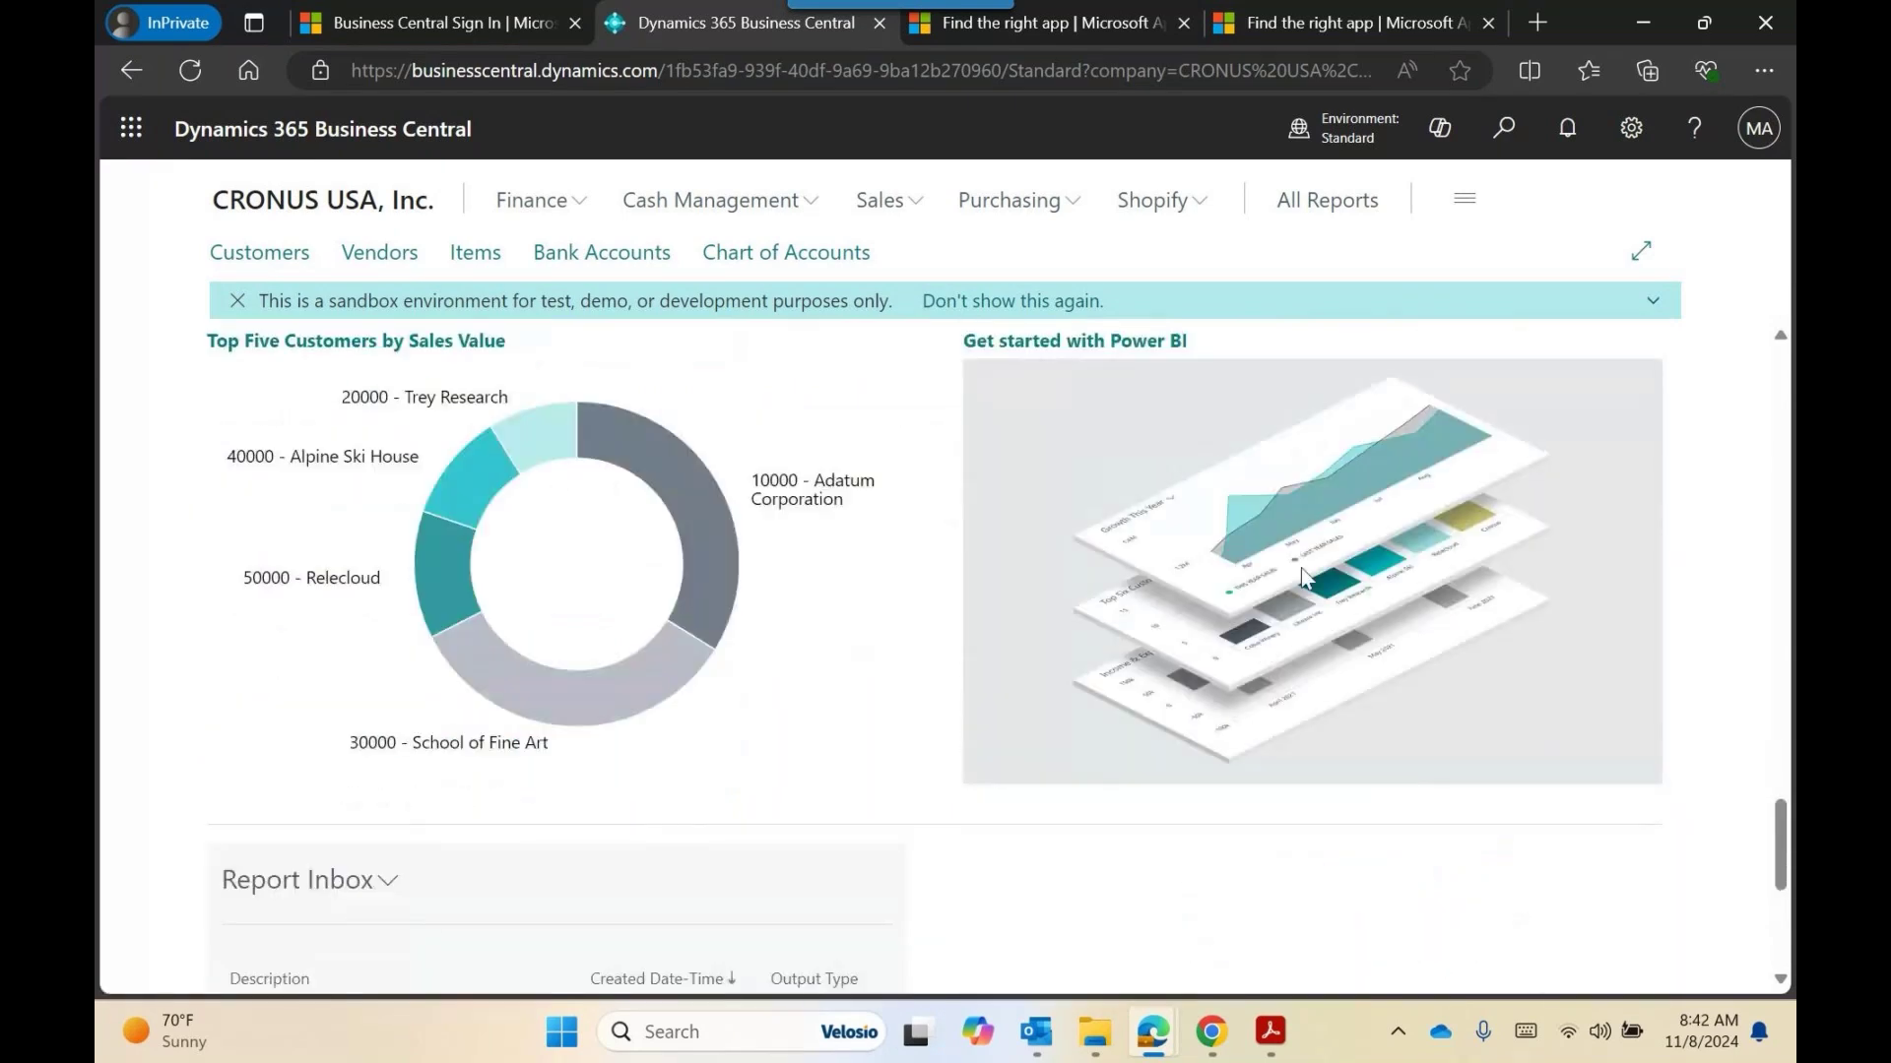
pyautogui.scroll(1, 1290, 603)
pyautogui.scroll(4, 1290, 603)
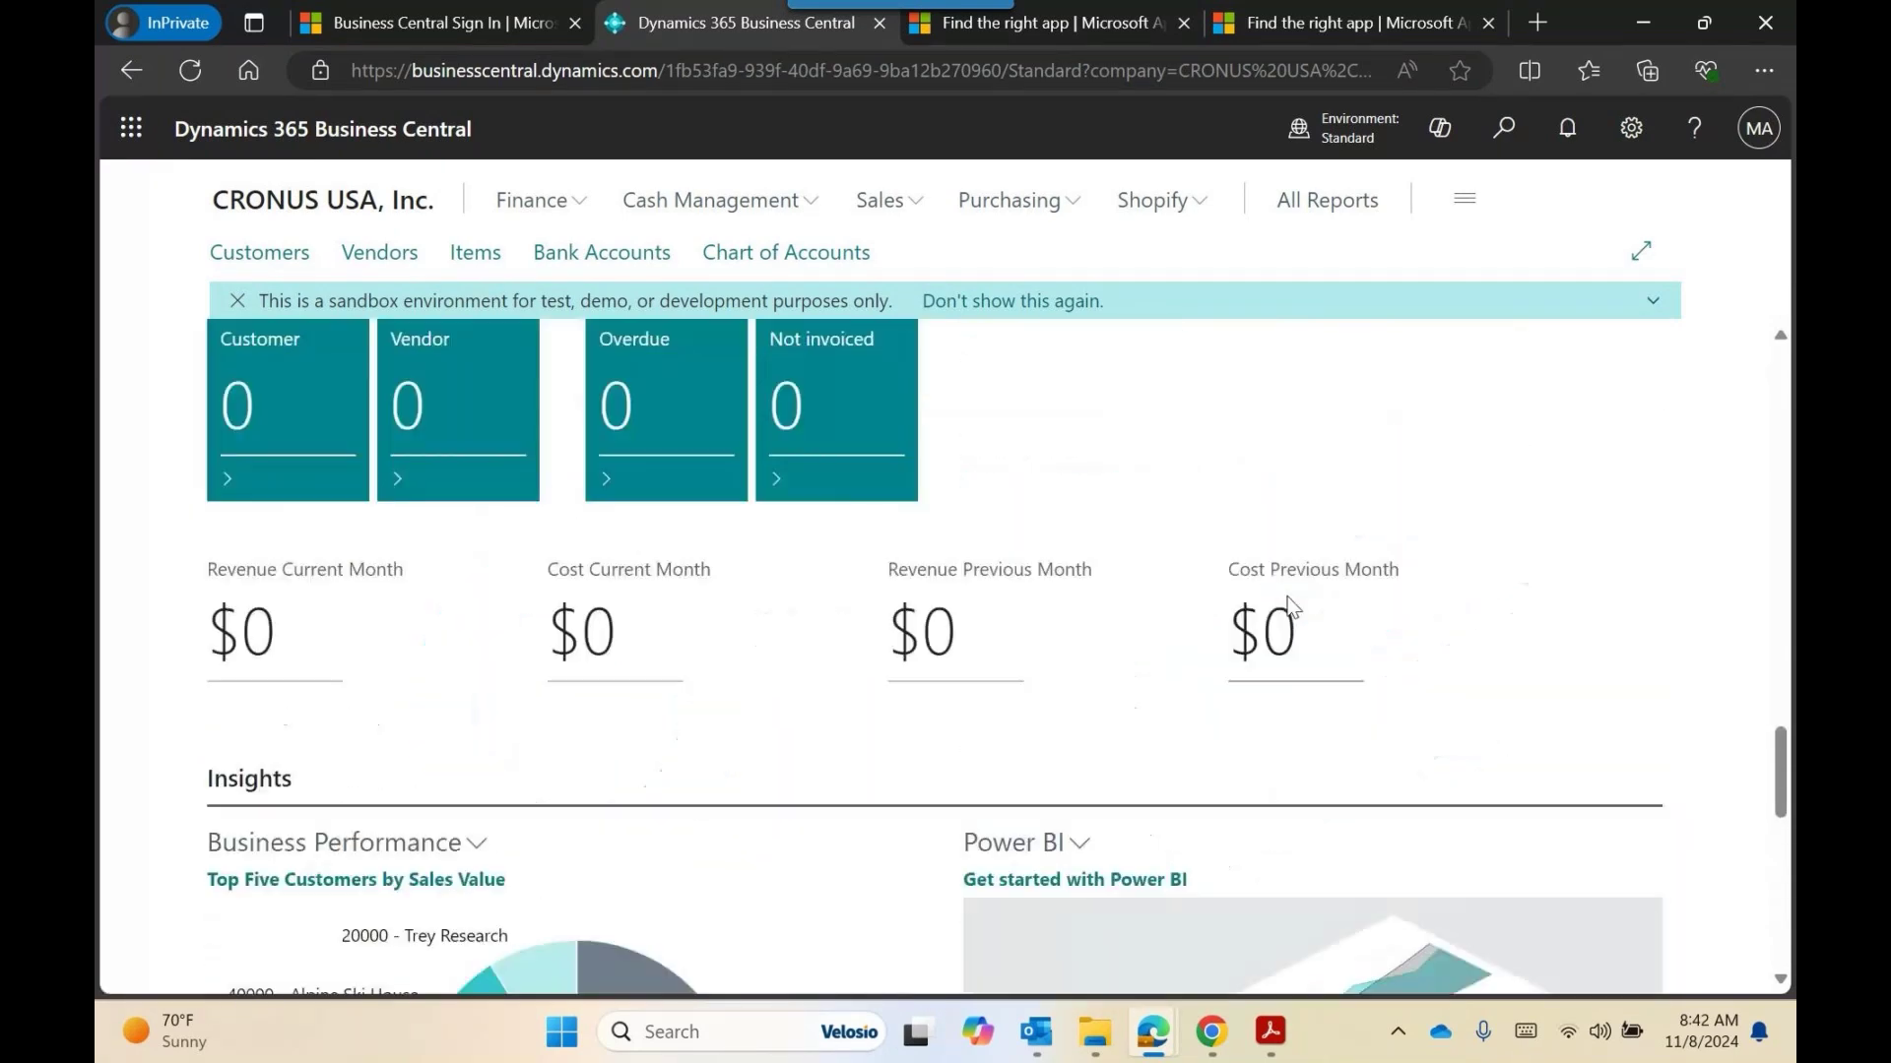
pyautogui.scroll(10, 1290, 603)
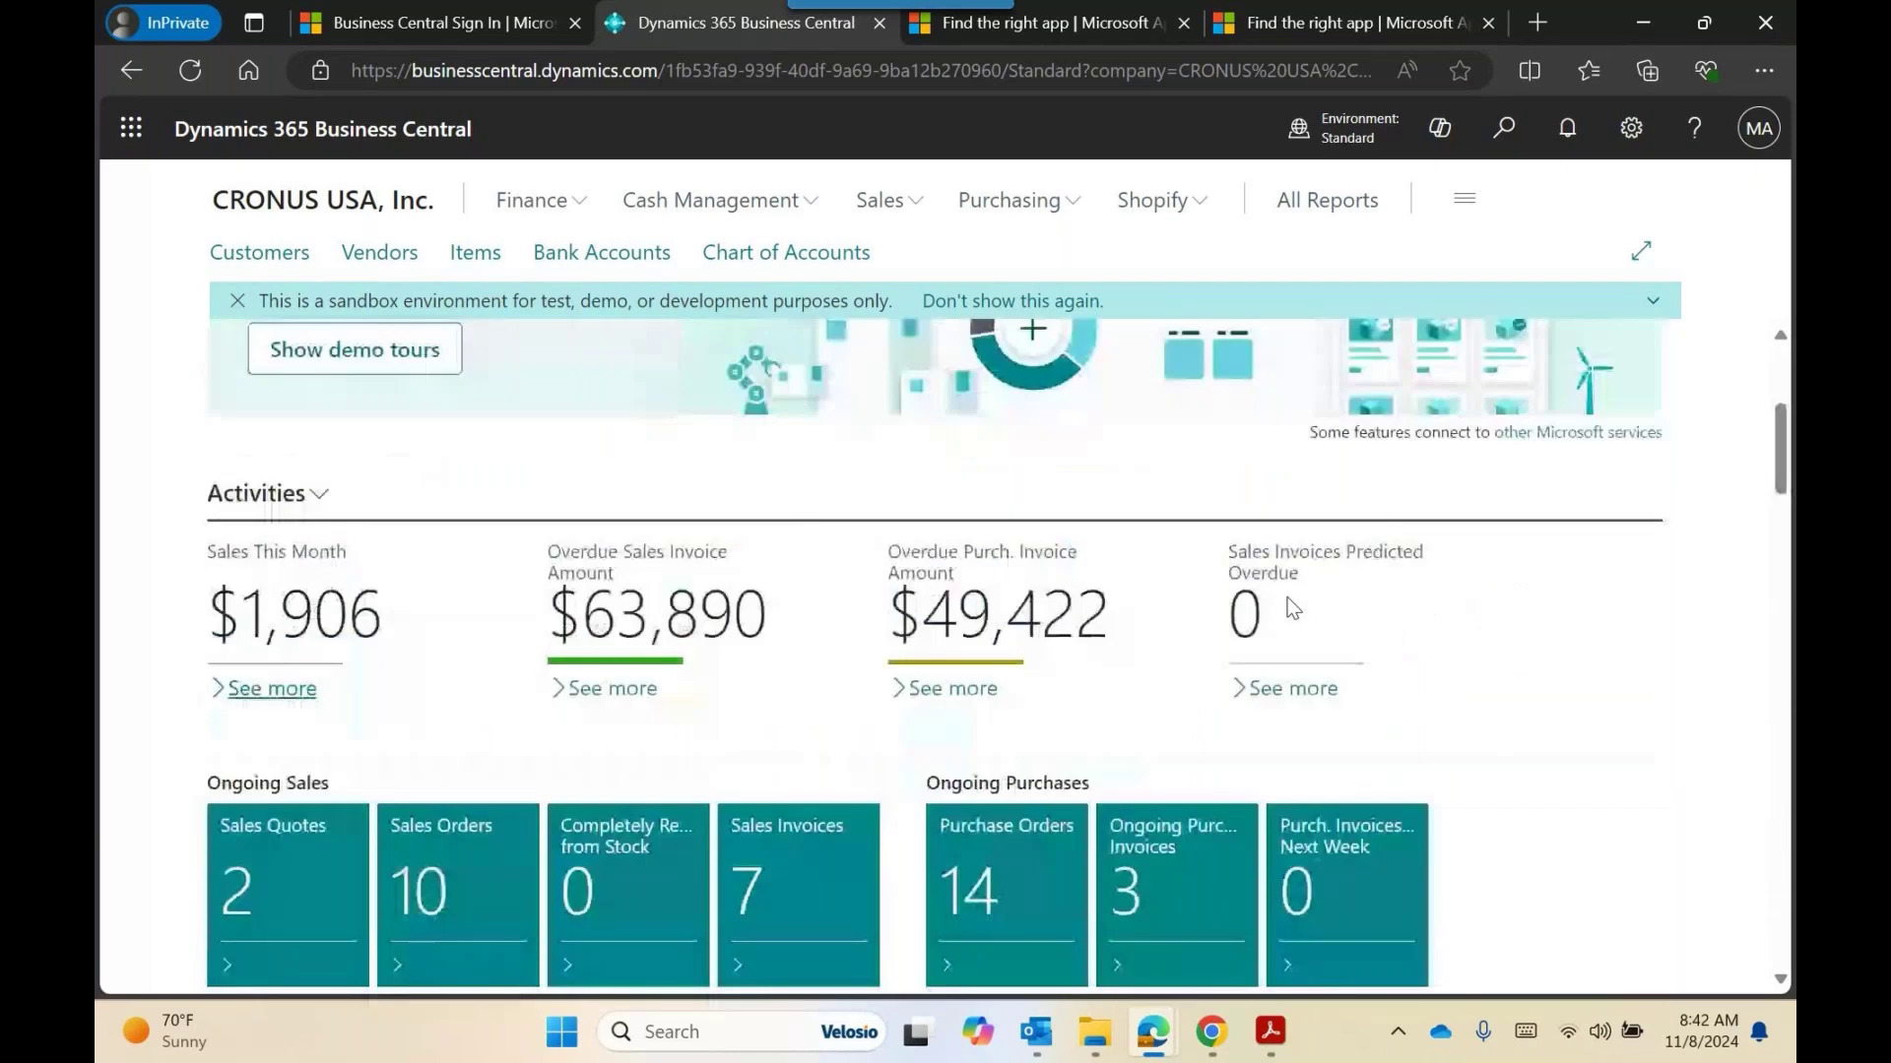
pyautogui.scroll(5, 689, 602)
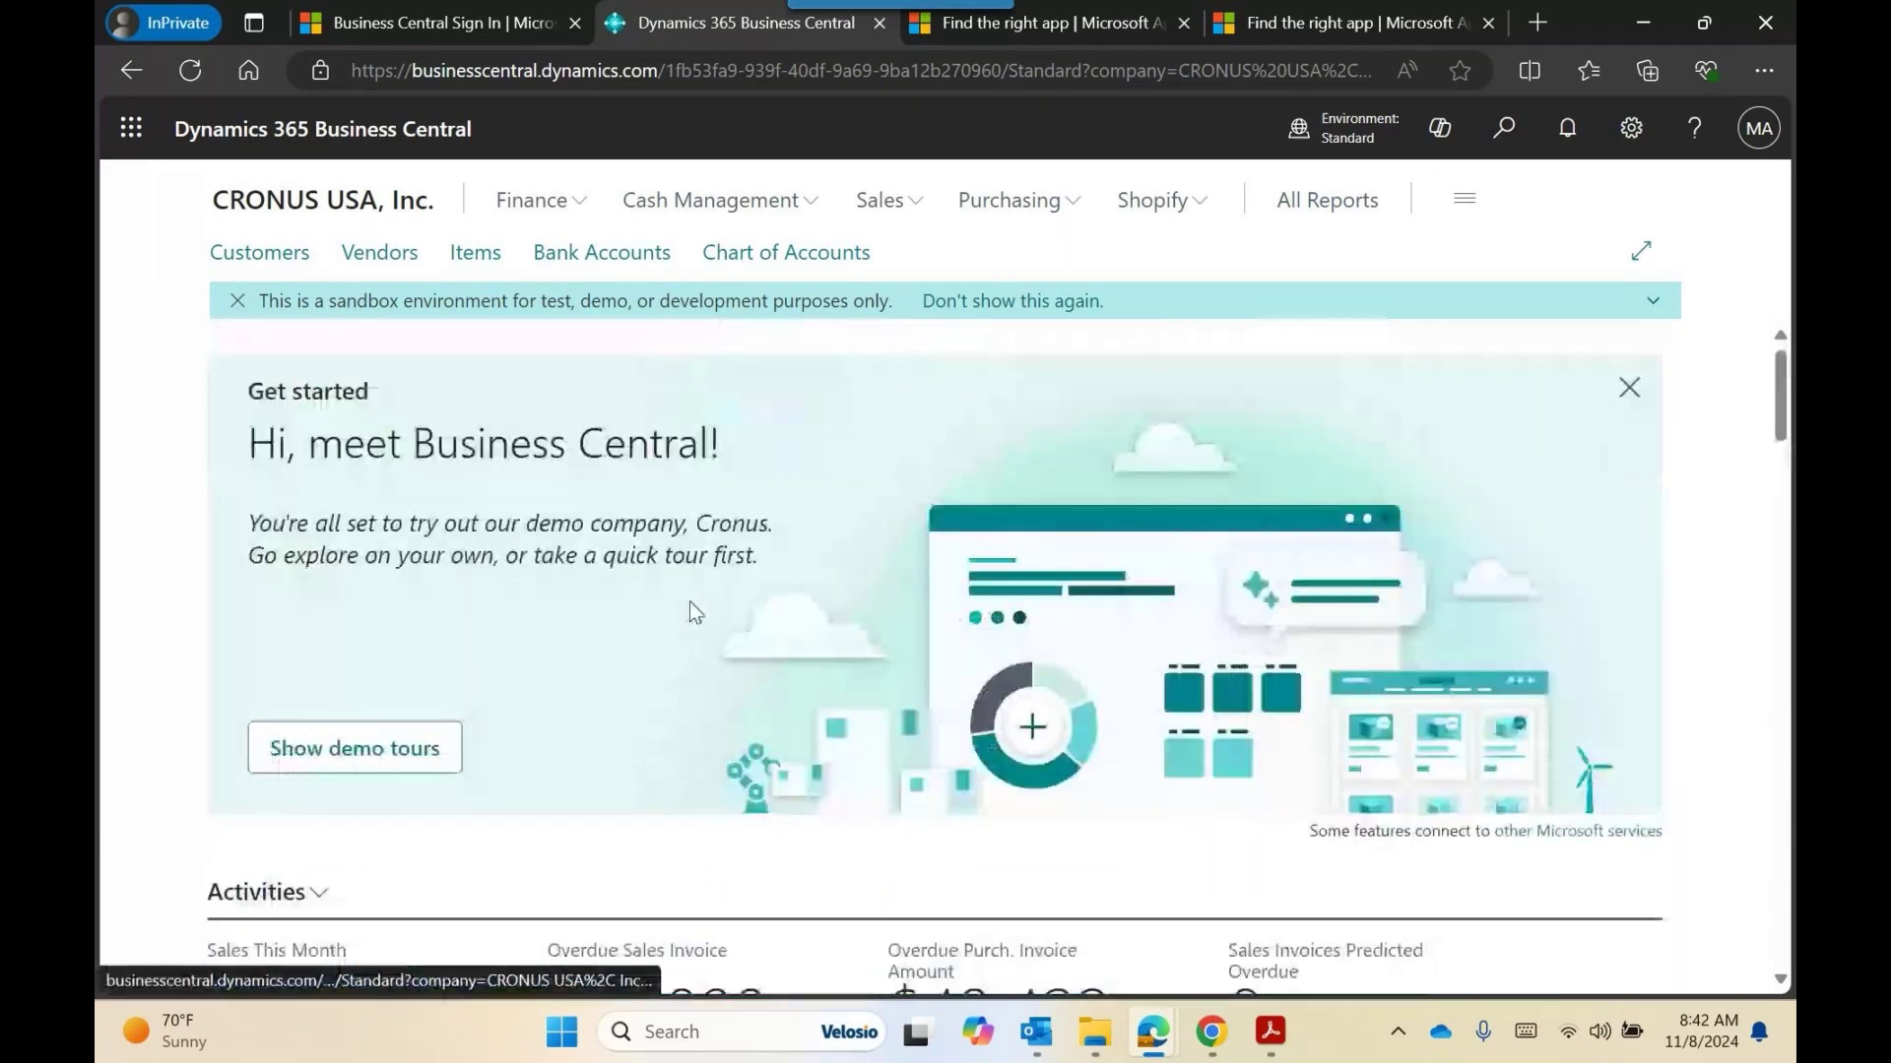
# Start personalizing the role center and show the customization options for the Ongoing Purchases group in Activities.
pyautogui.scroll(-1, 689, 602)
pyautogui.scroll(-8, 689, 603)
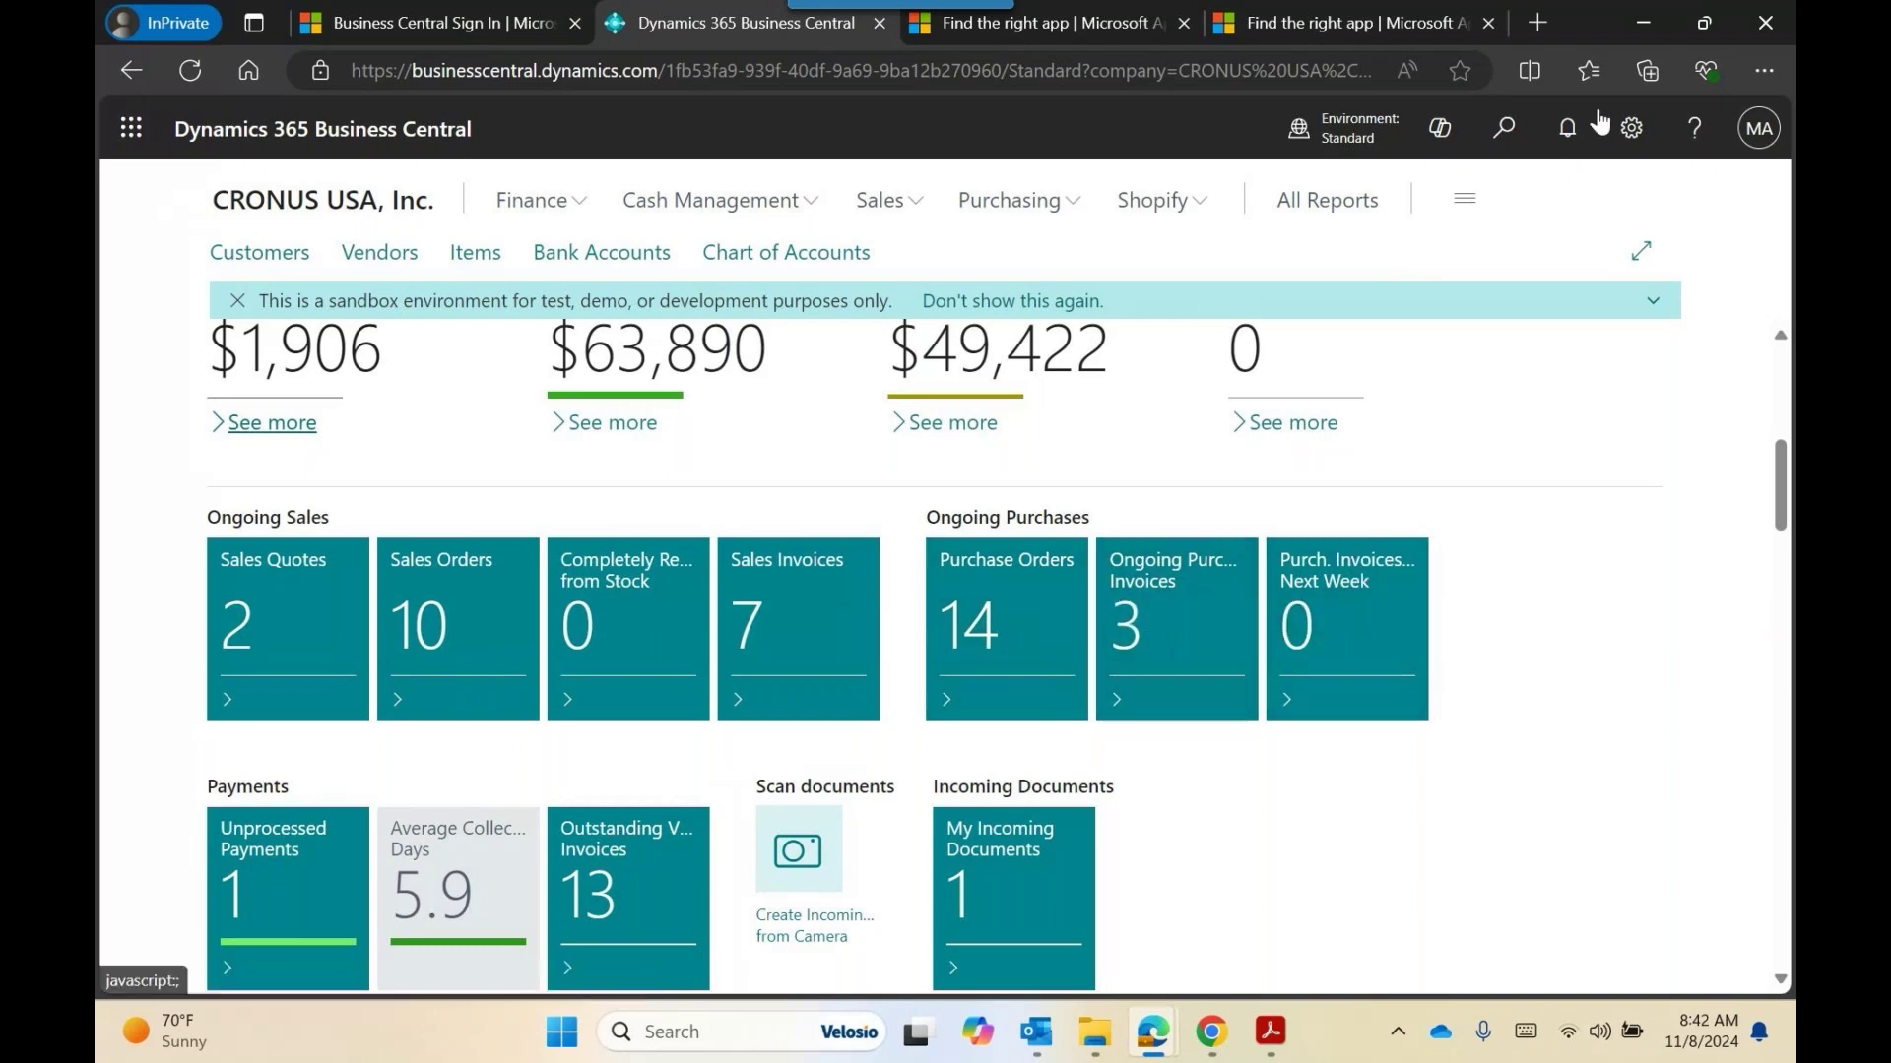
pyautogui.click(1629, 129)
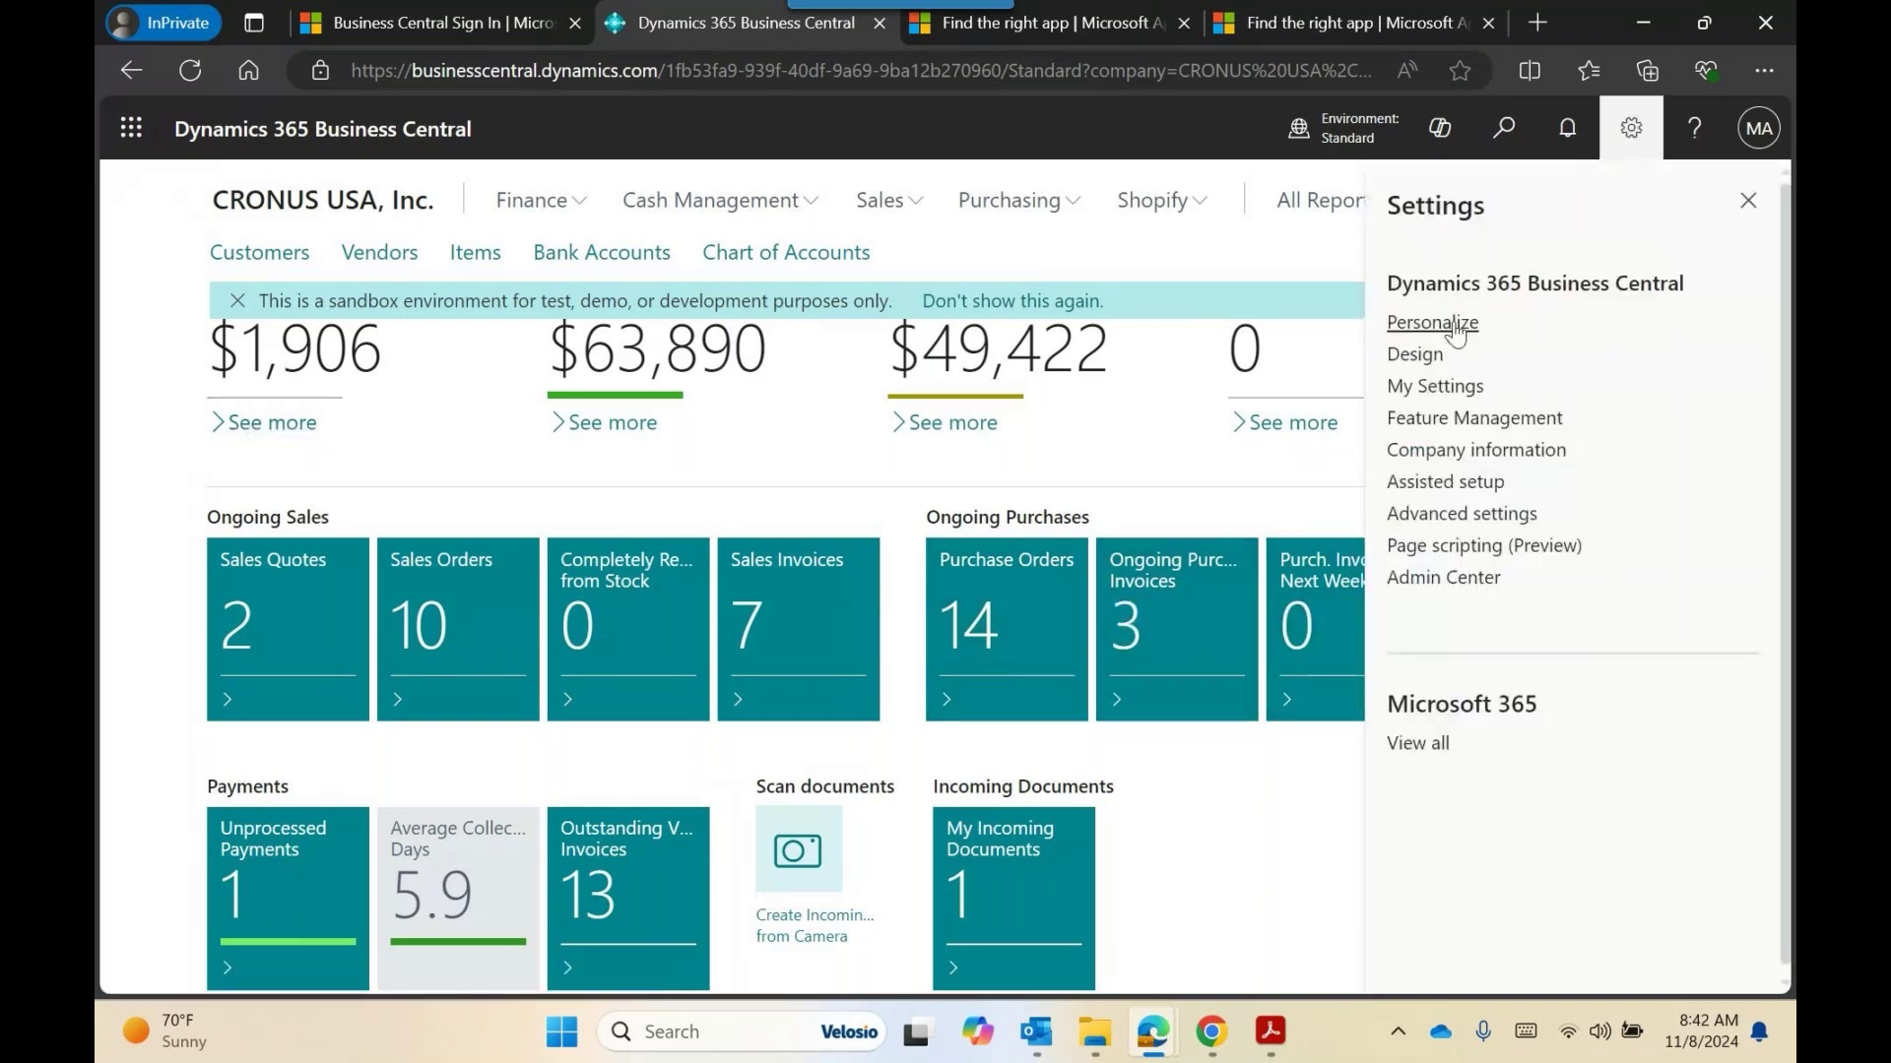
pyautogui.click(1454, 325)
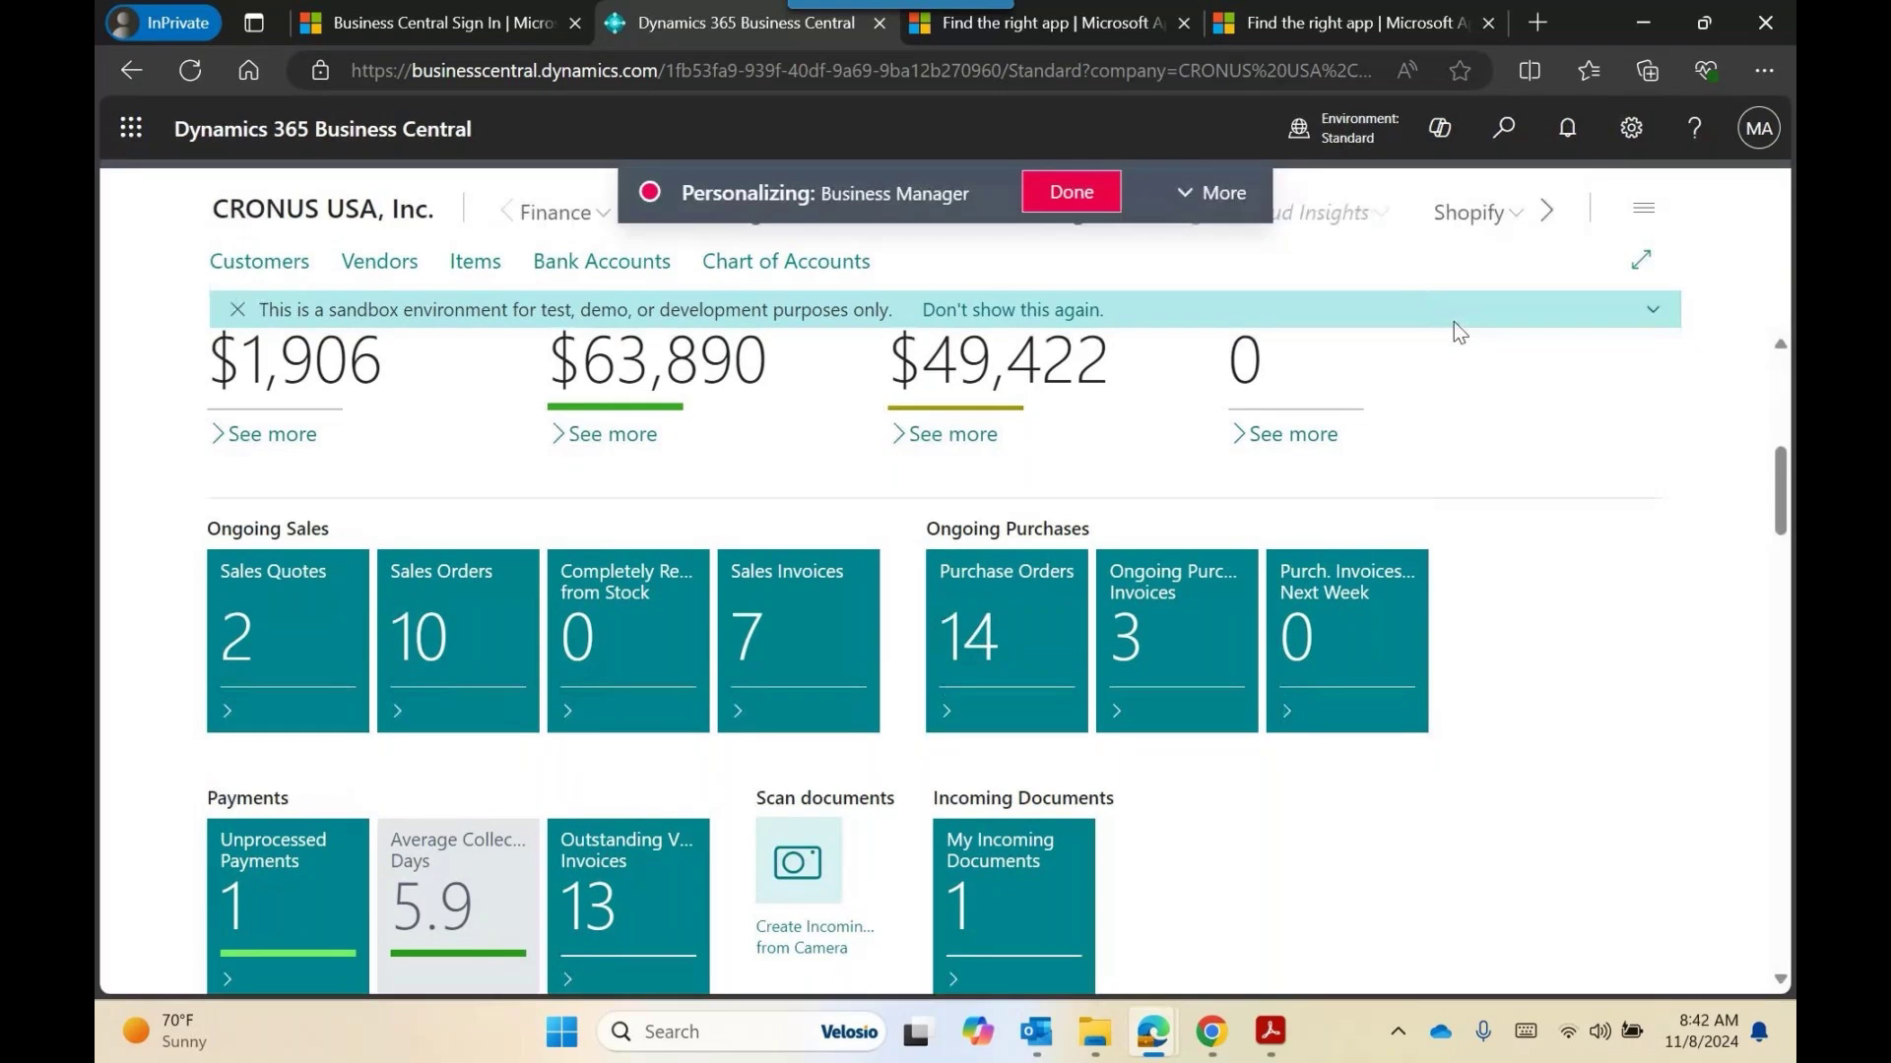
pyautogui.click(1457, 527)
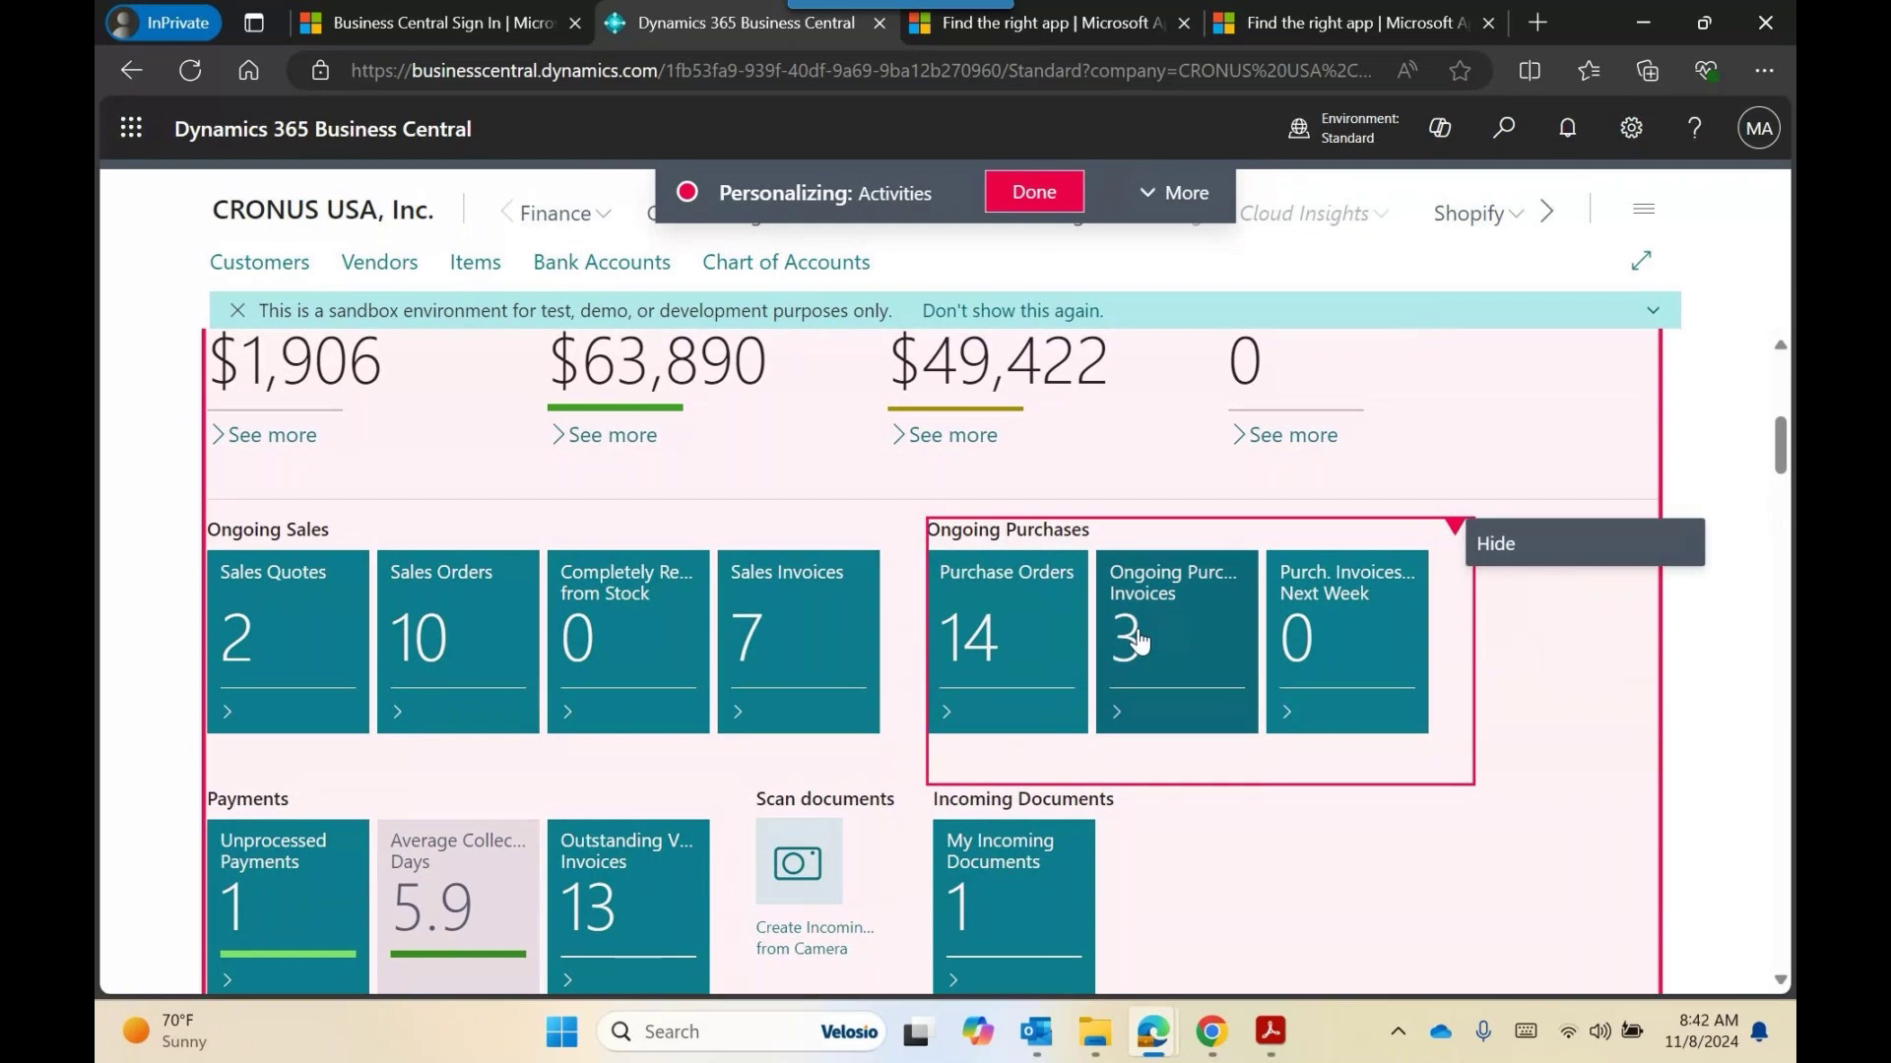
# Examine the Activities figures and tiles available for personalization, and finish personalizing without hiding anything.
pyautogui.scroll(-5, 1112, 640)
pyautogui.scroll(9, 1101, 645)
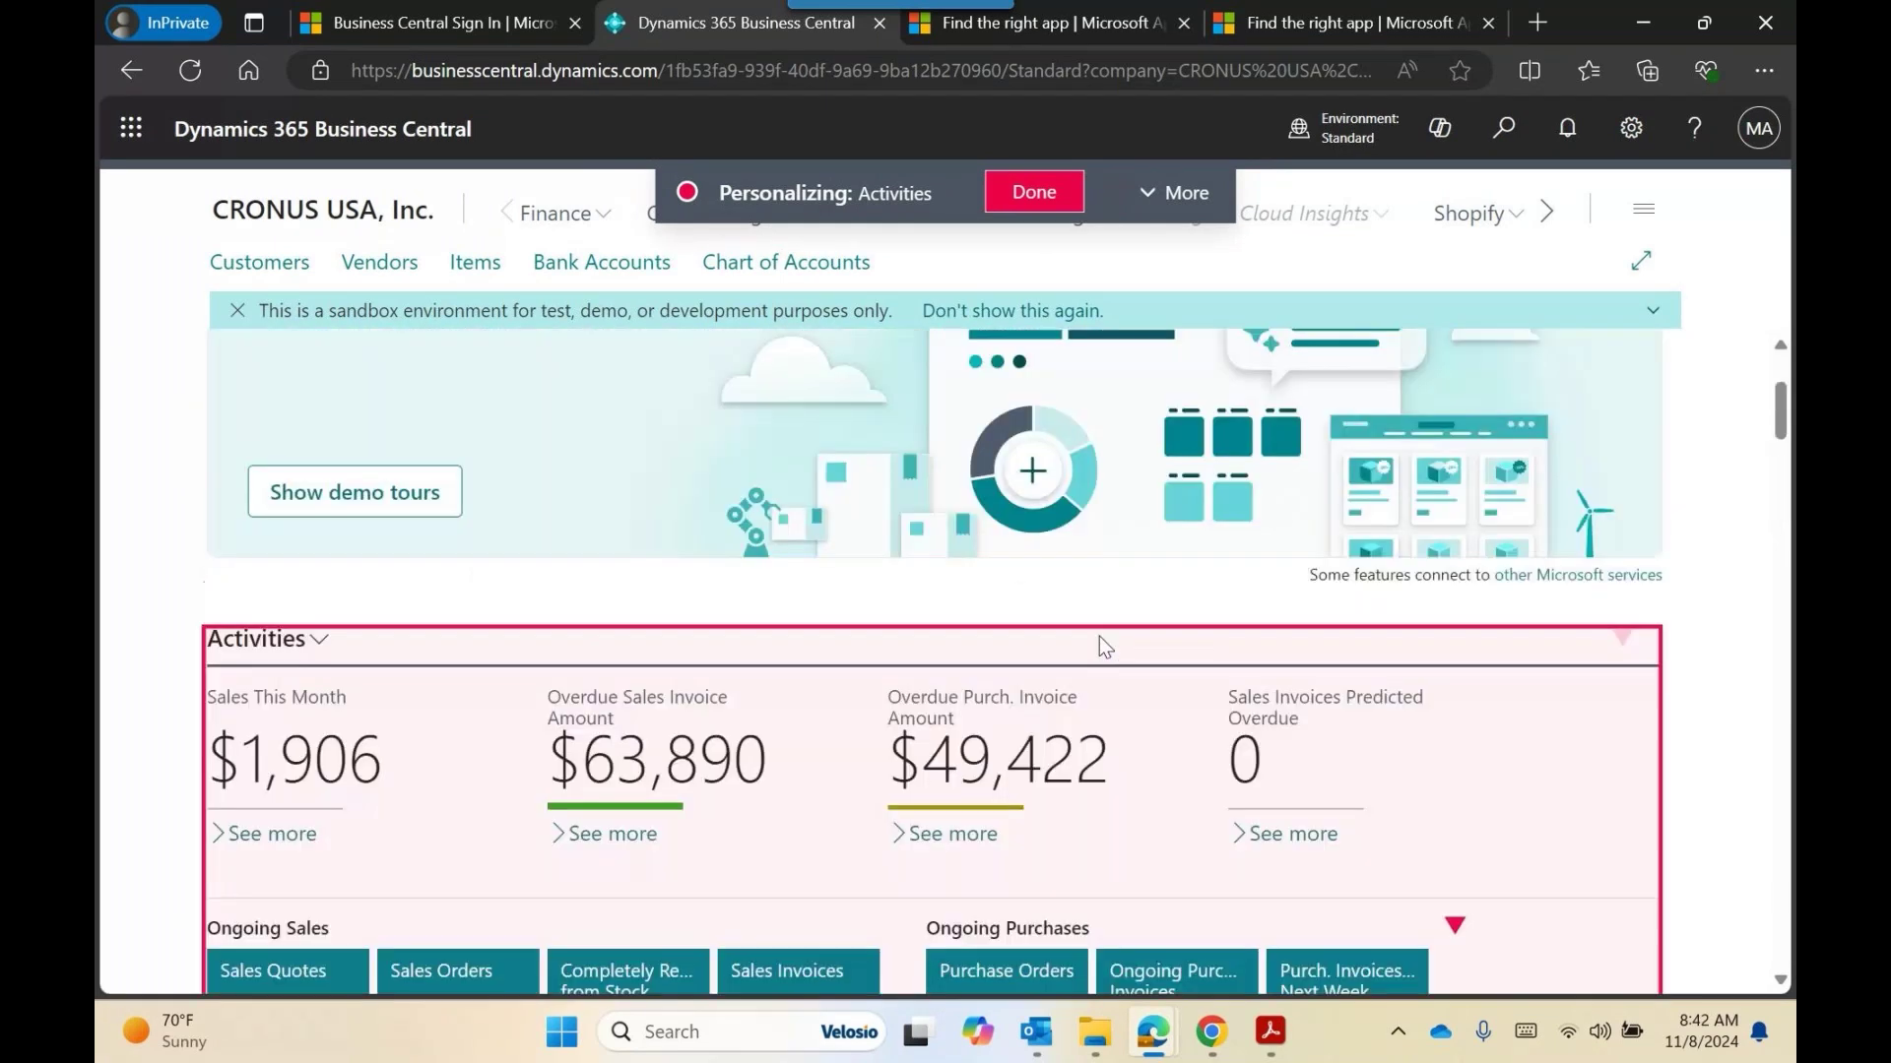
pyautogui.scroll(-5, 1099, 636)
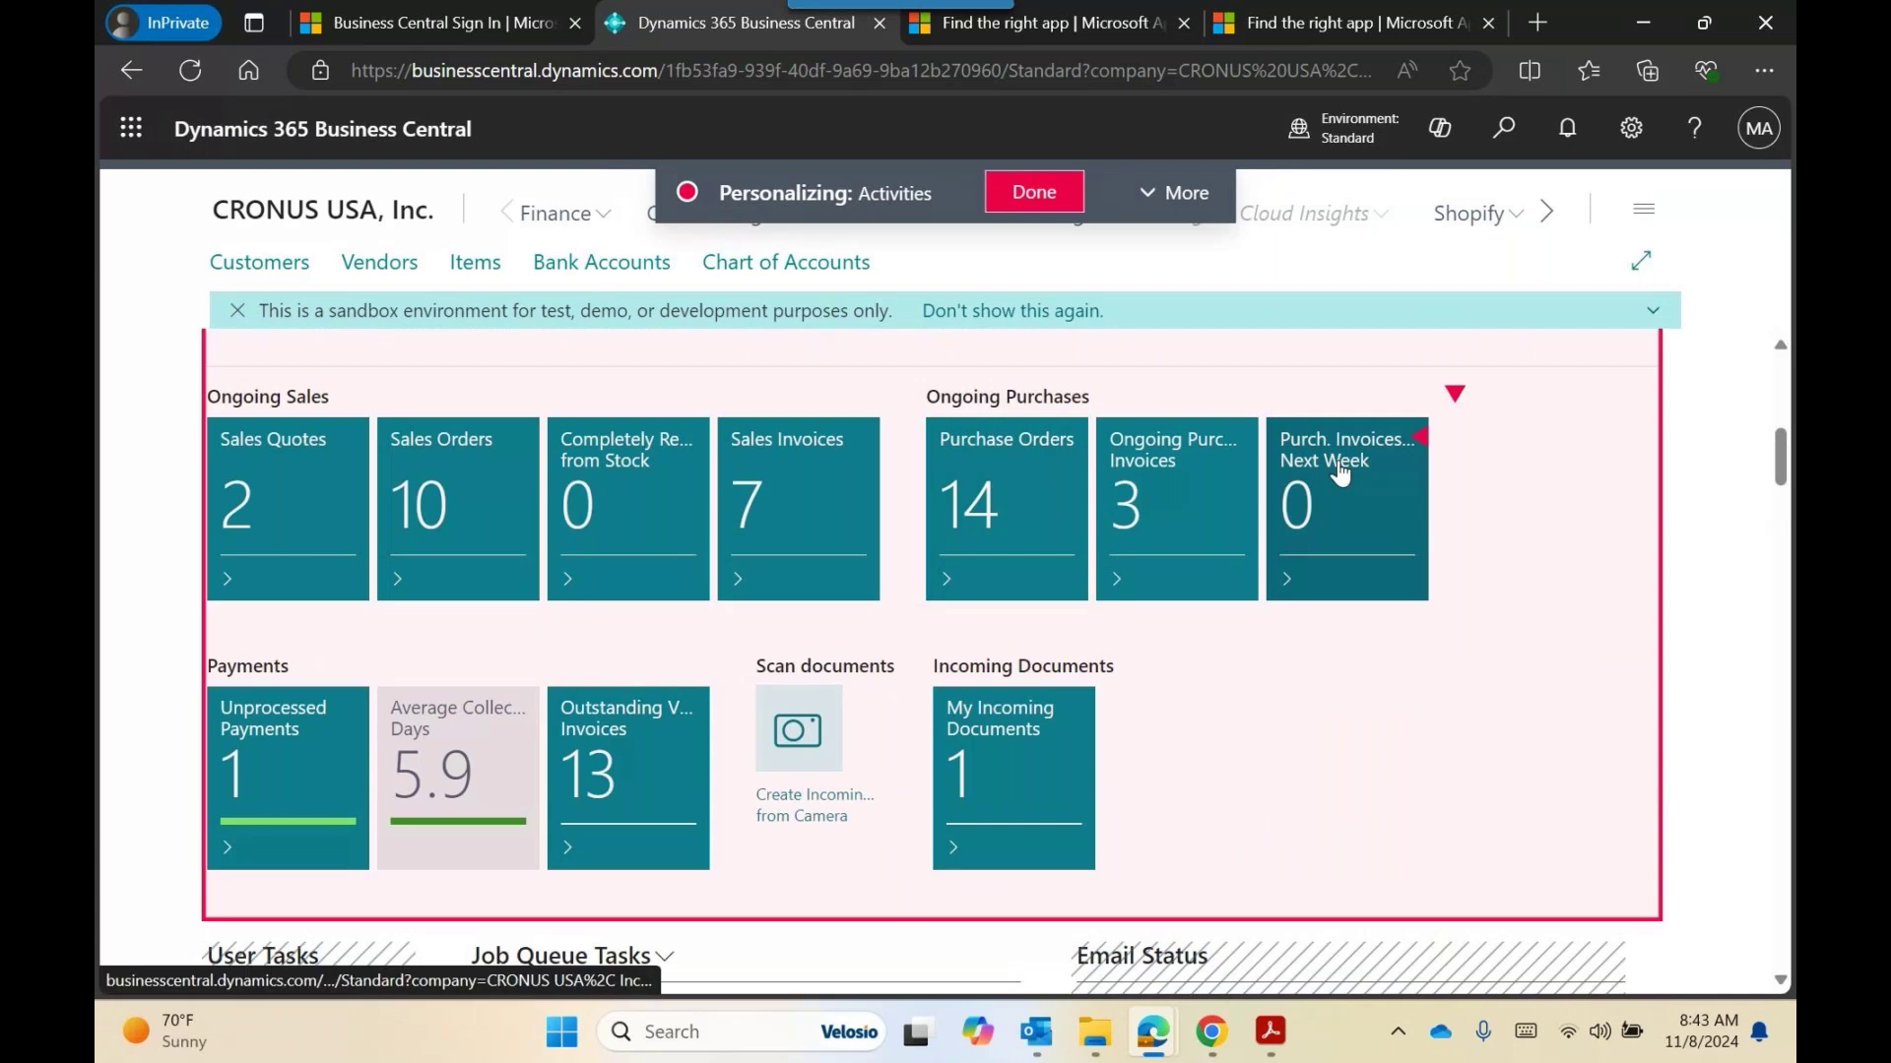
pyautogui.scroll(4, 1191, 495)
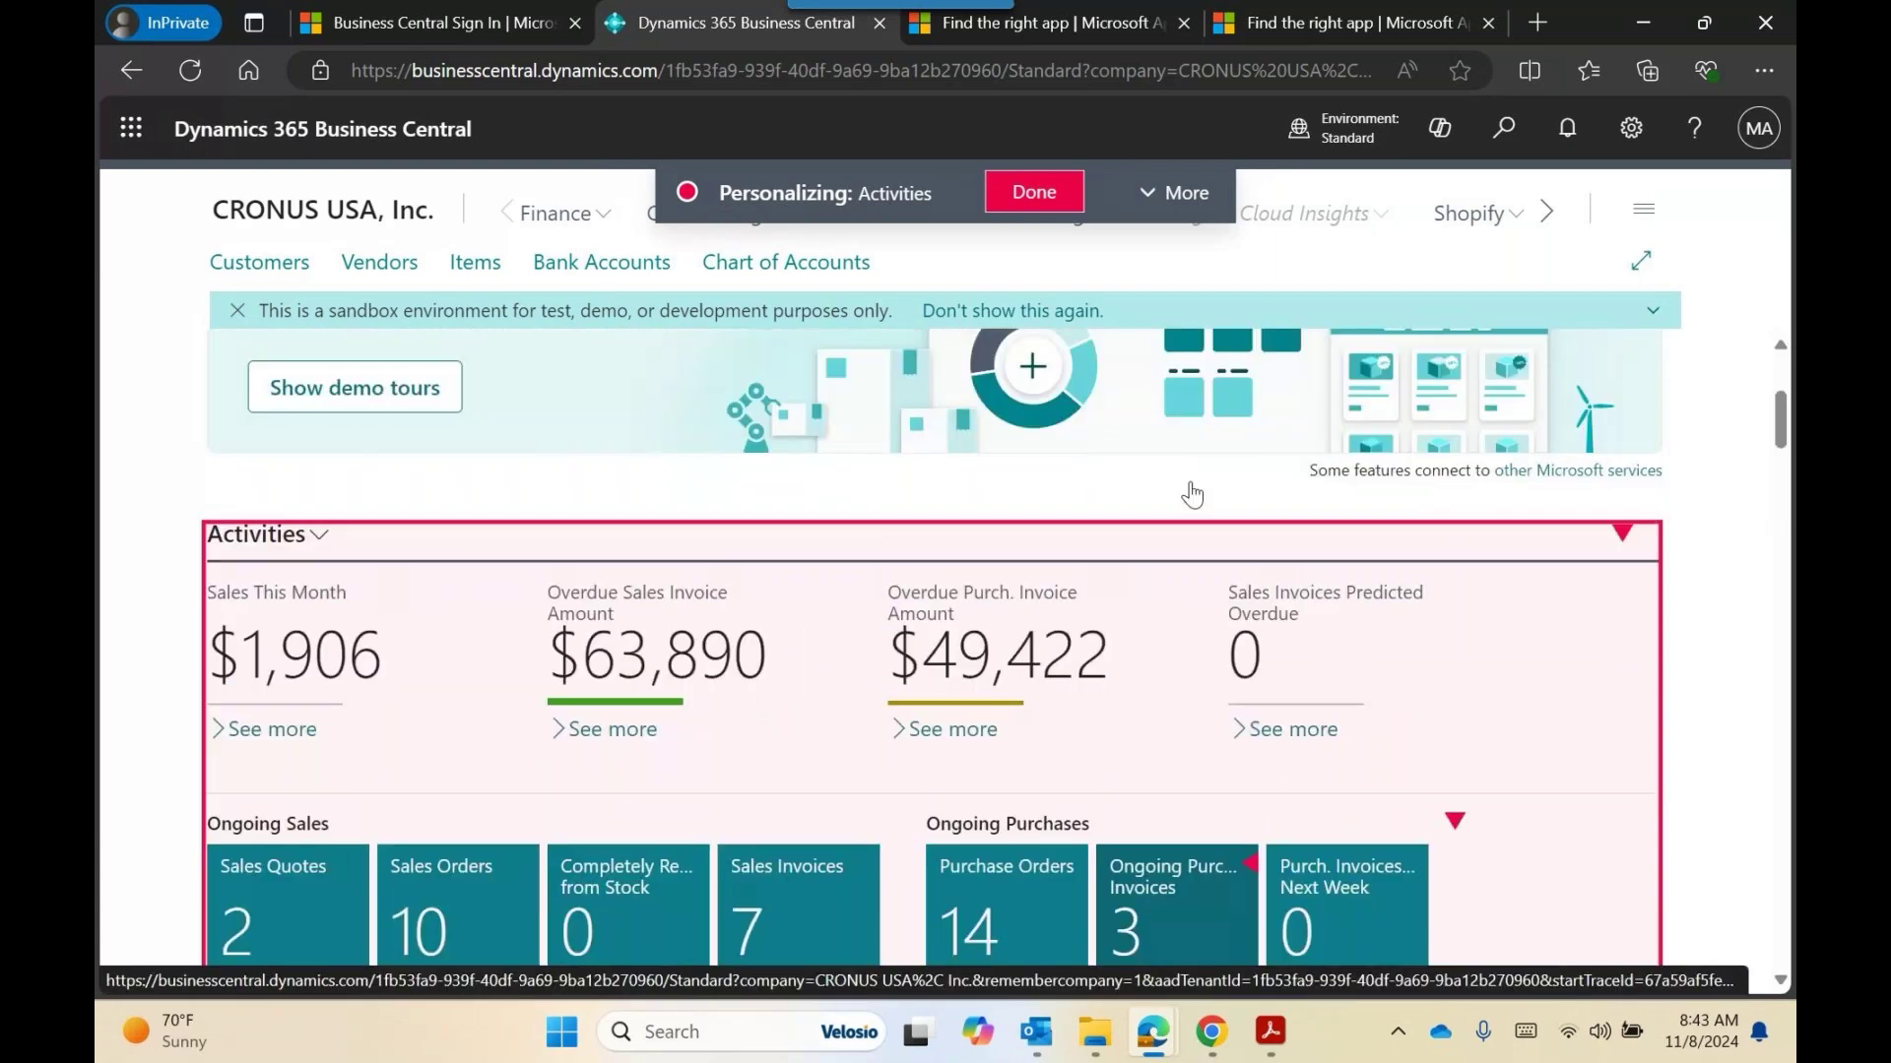
pyautogui.scroll(2, 1191, 495)
pyautogui.scroll(-5, 1194, 494)
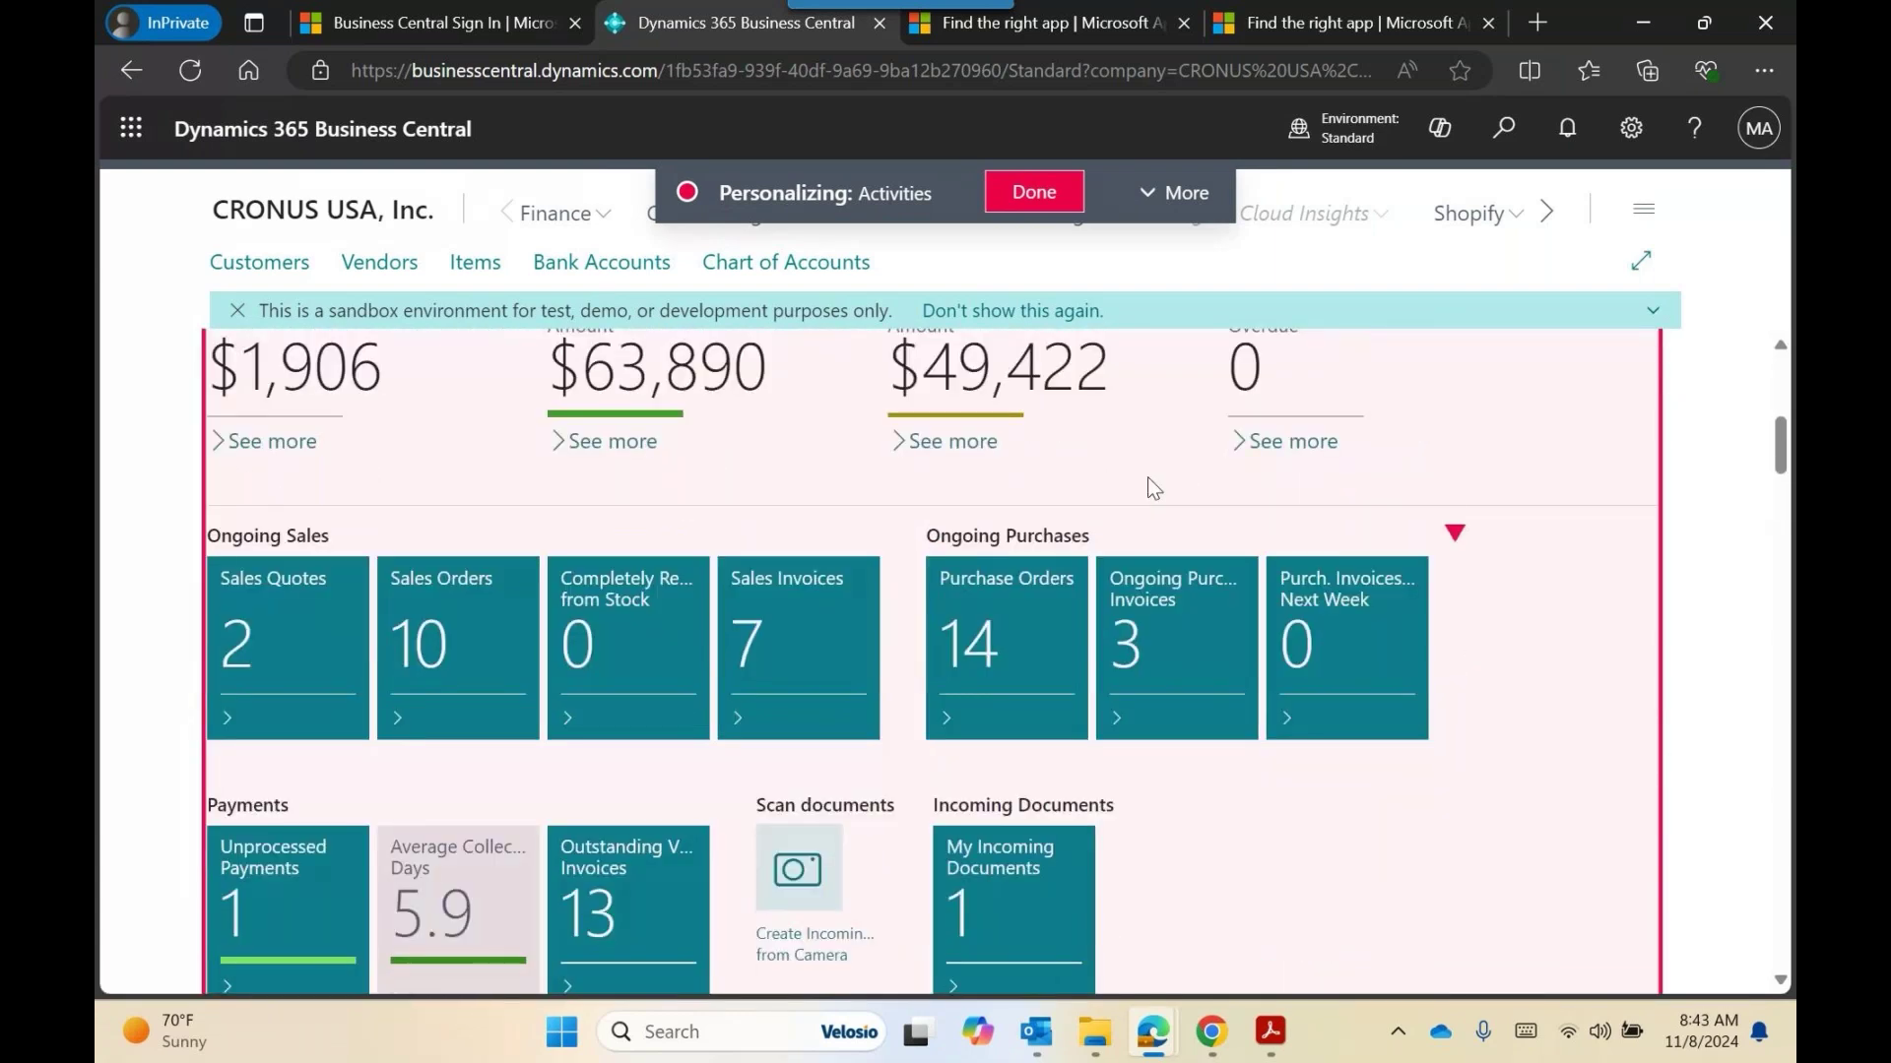
pyautogui.scroll(-4, 1148, 476)
pyautogui.click(1034, 192)
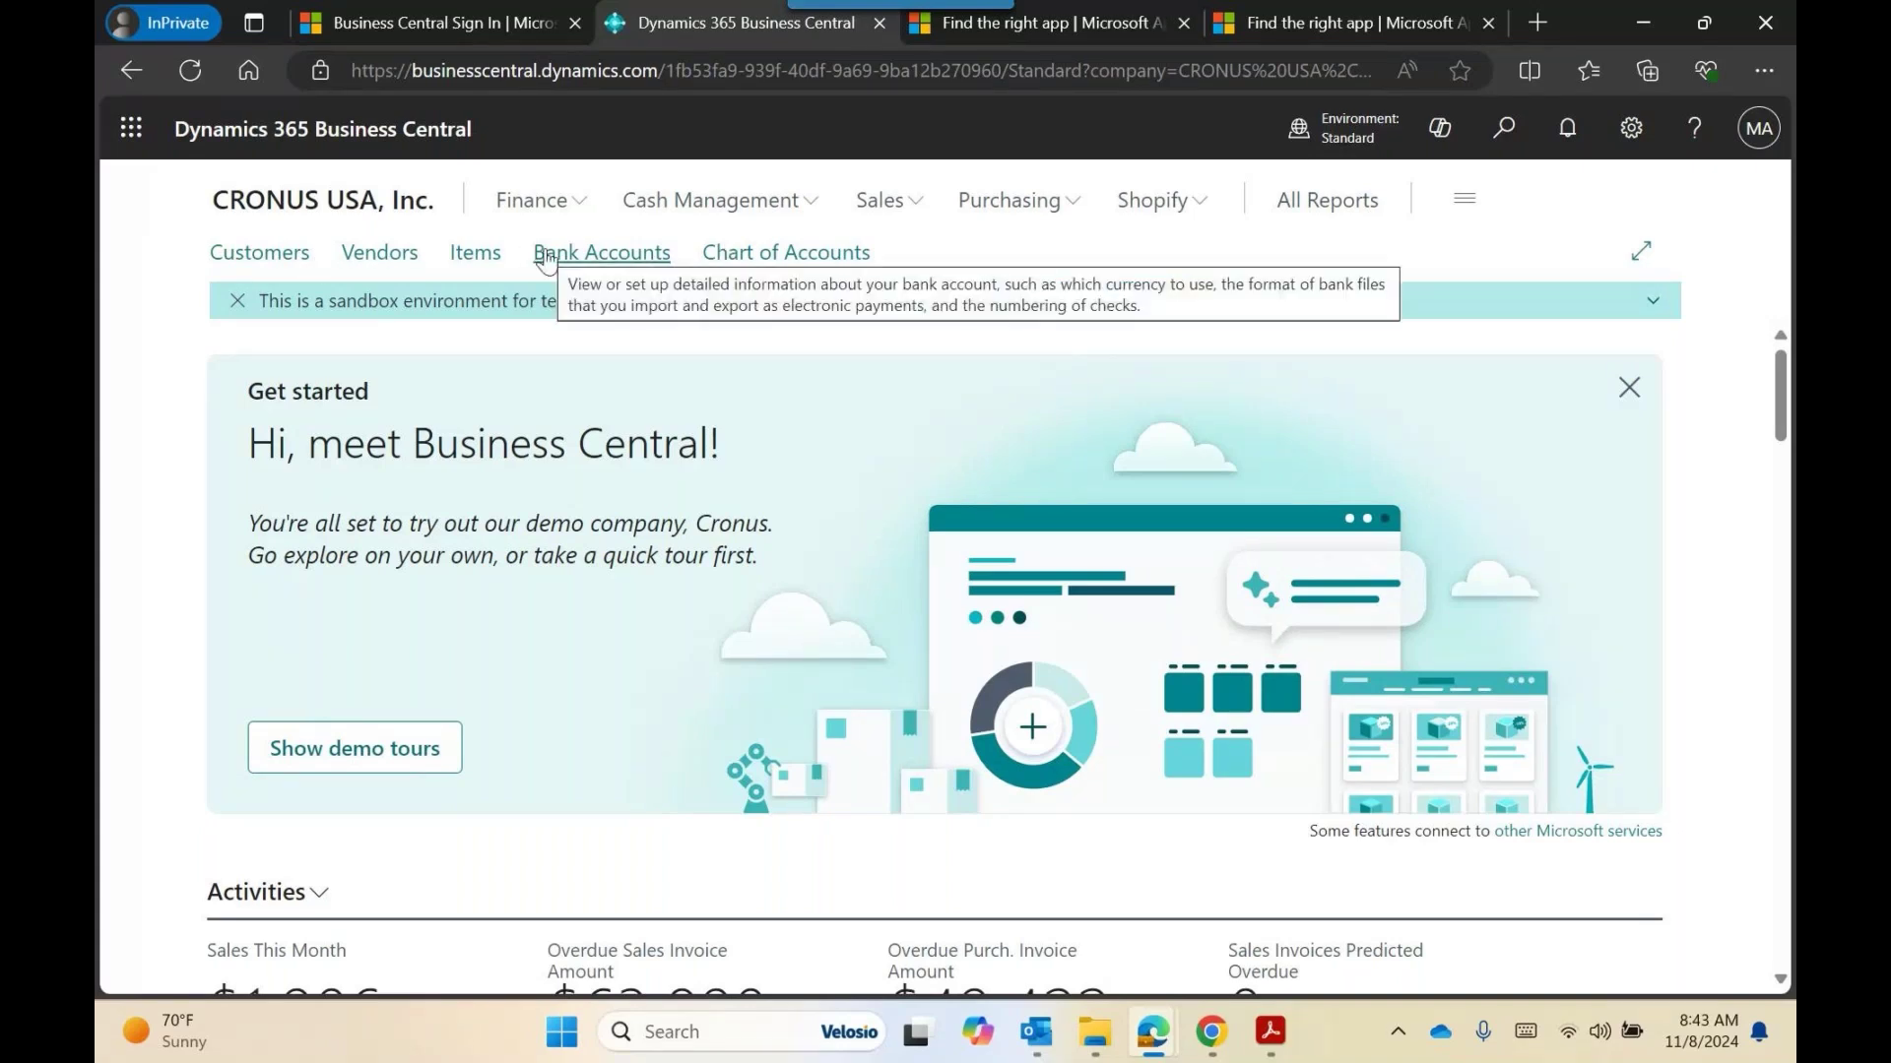
# View the Items list and return to the role center.
pyautogui.click(468, 258)
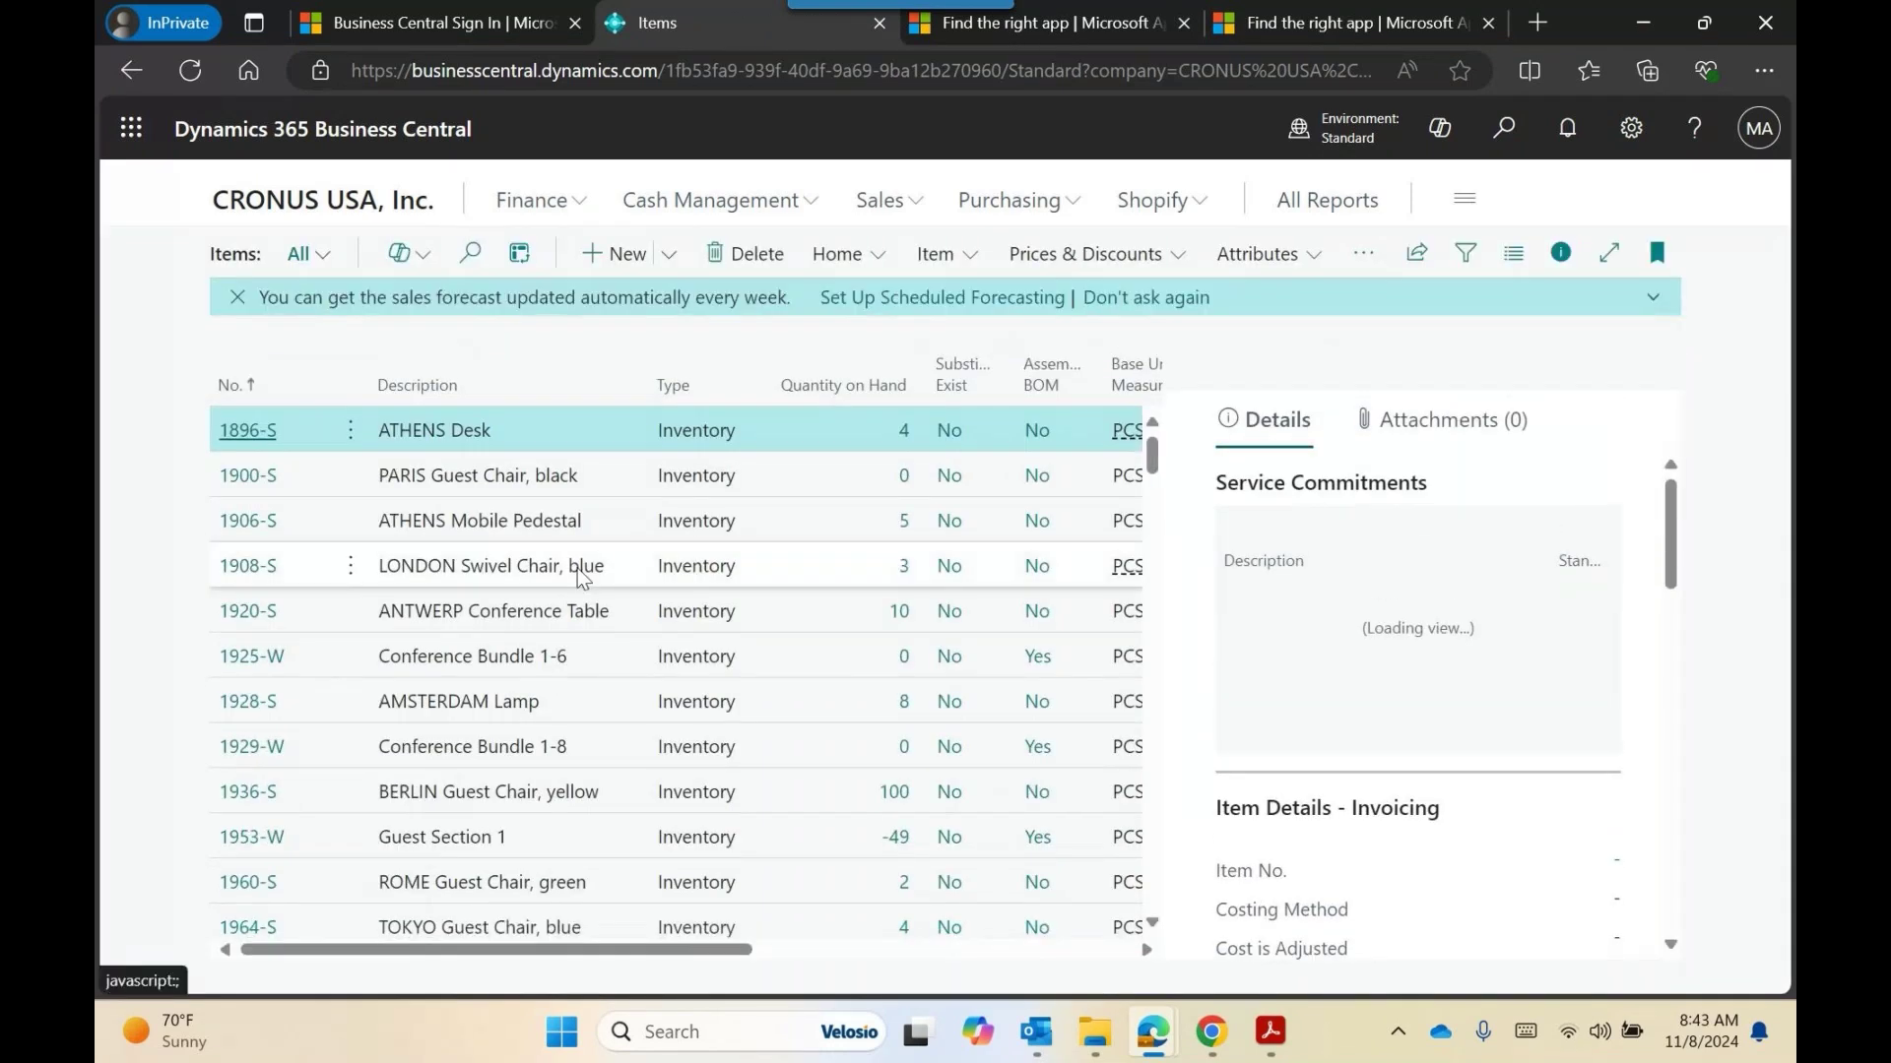
pyautogui.scroll(-4, 584, 591)
pyautogui.scroll(4, 582, 592)
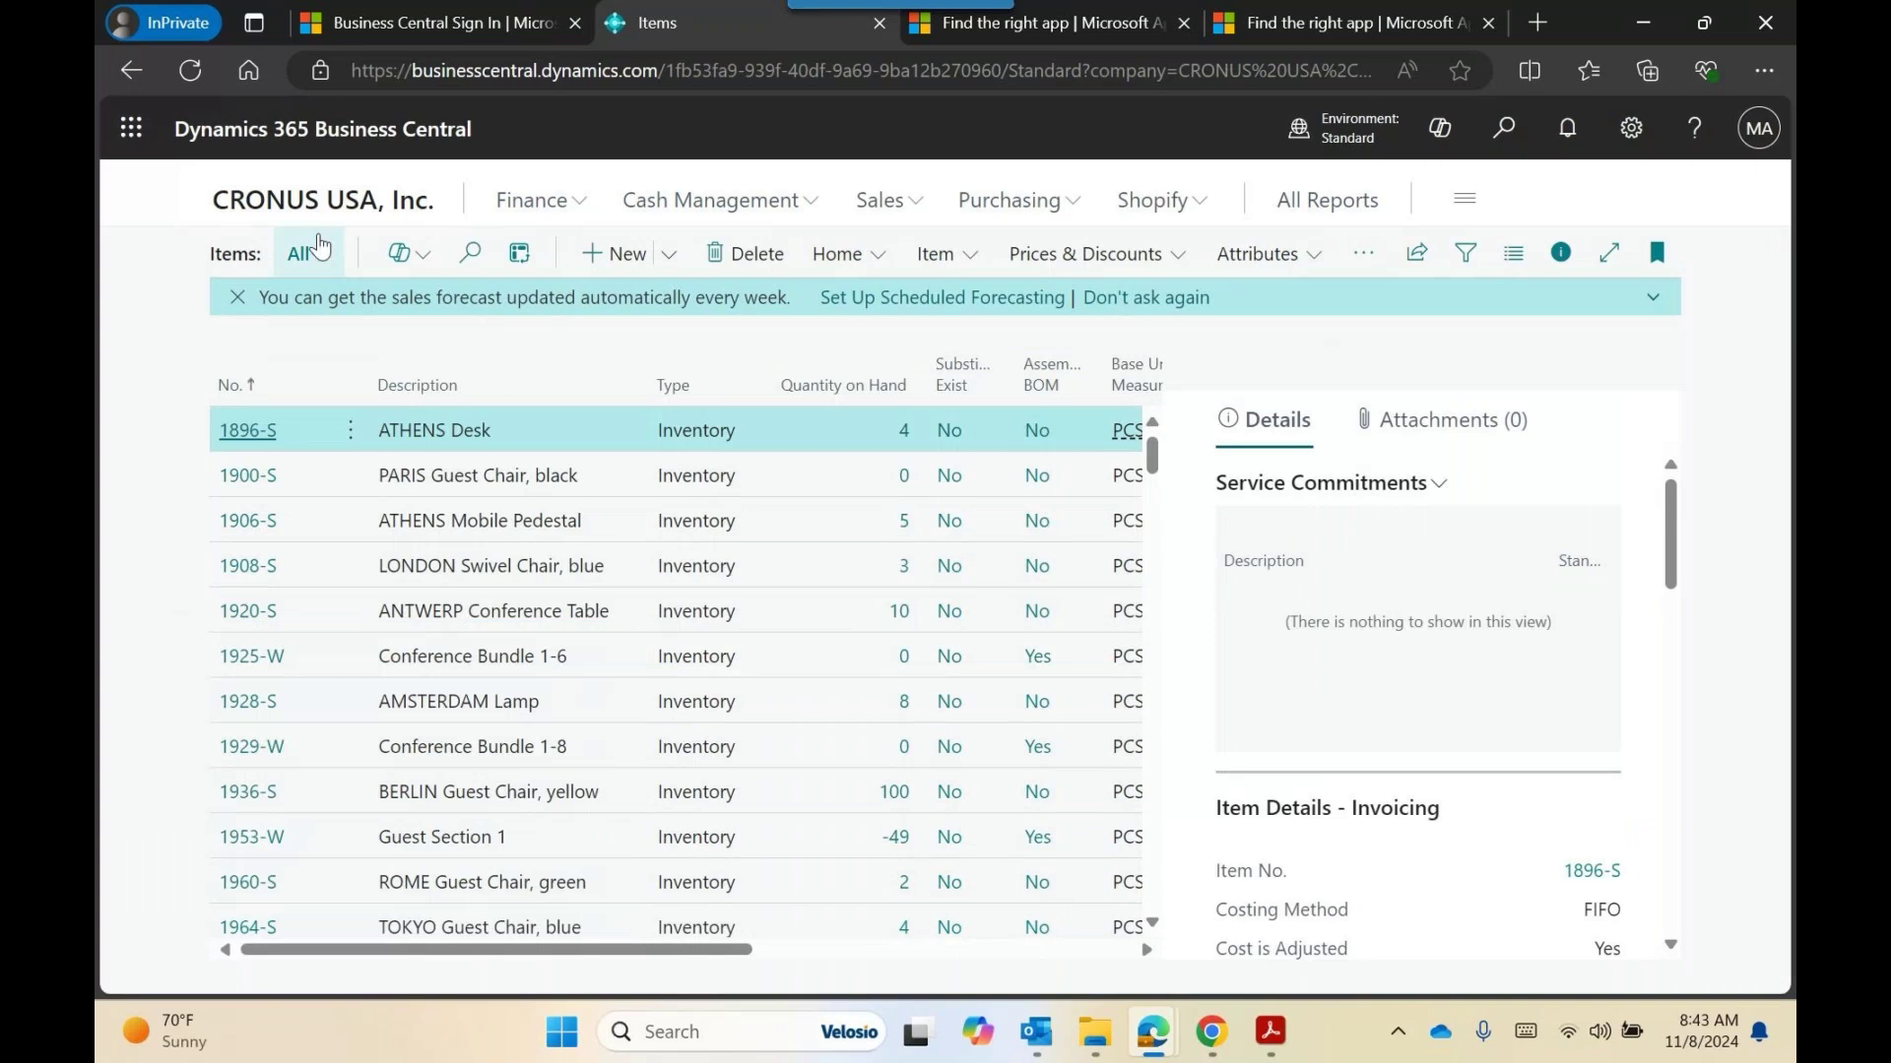
pyautogui.click(298, 219)
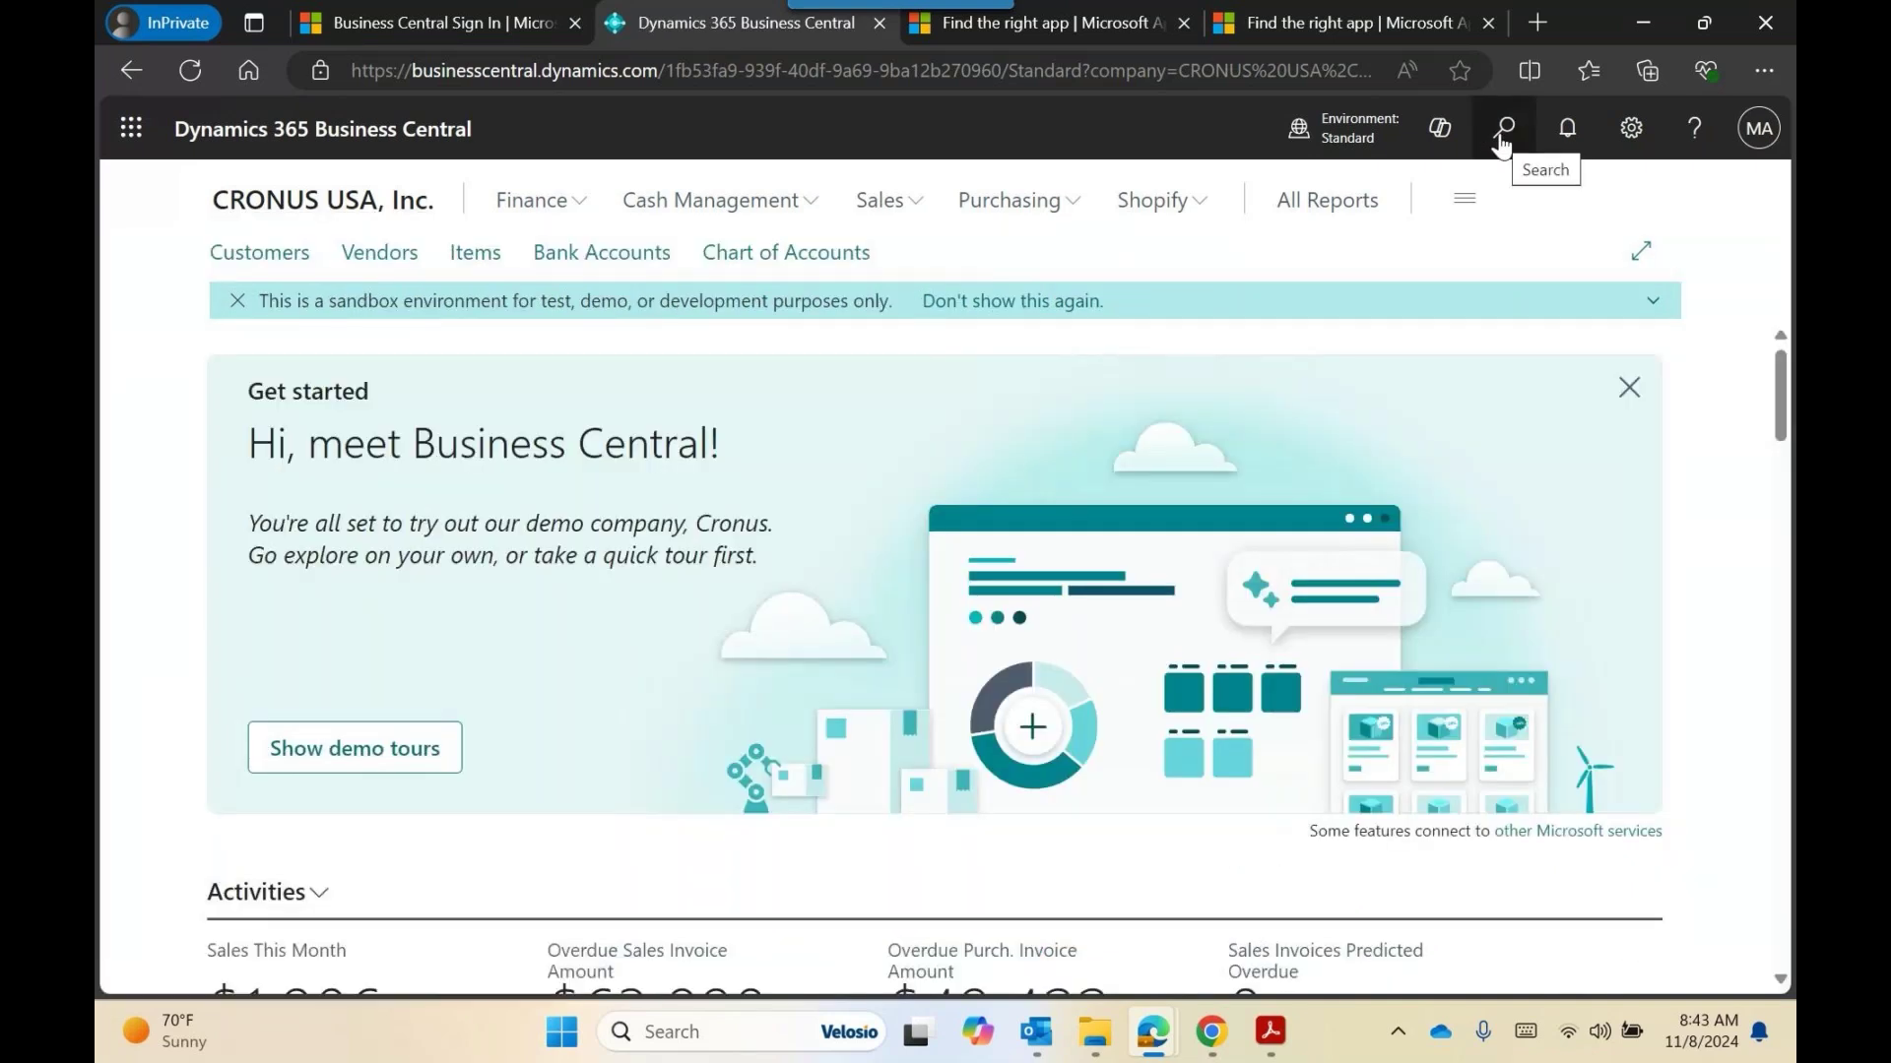
# Search for "Fixed Asset", bookmark the Fixed Assets list to the role center, and close the search.
pyautogui.click(1504, 129)
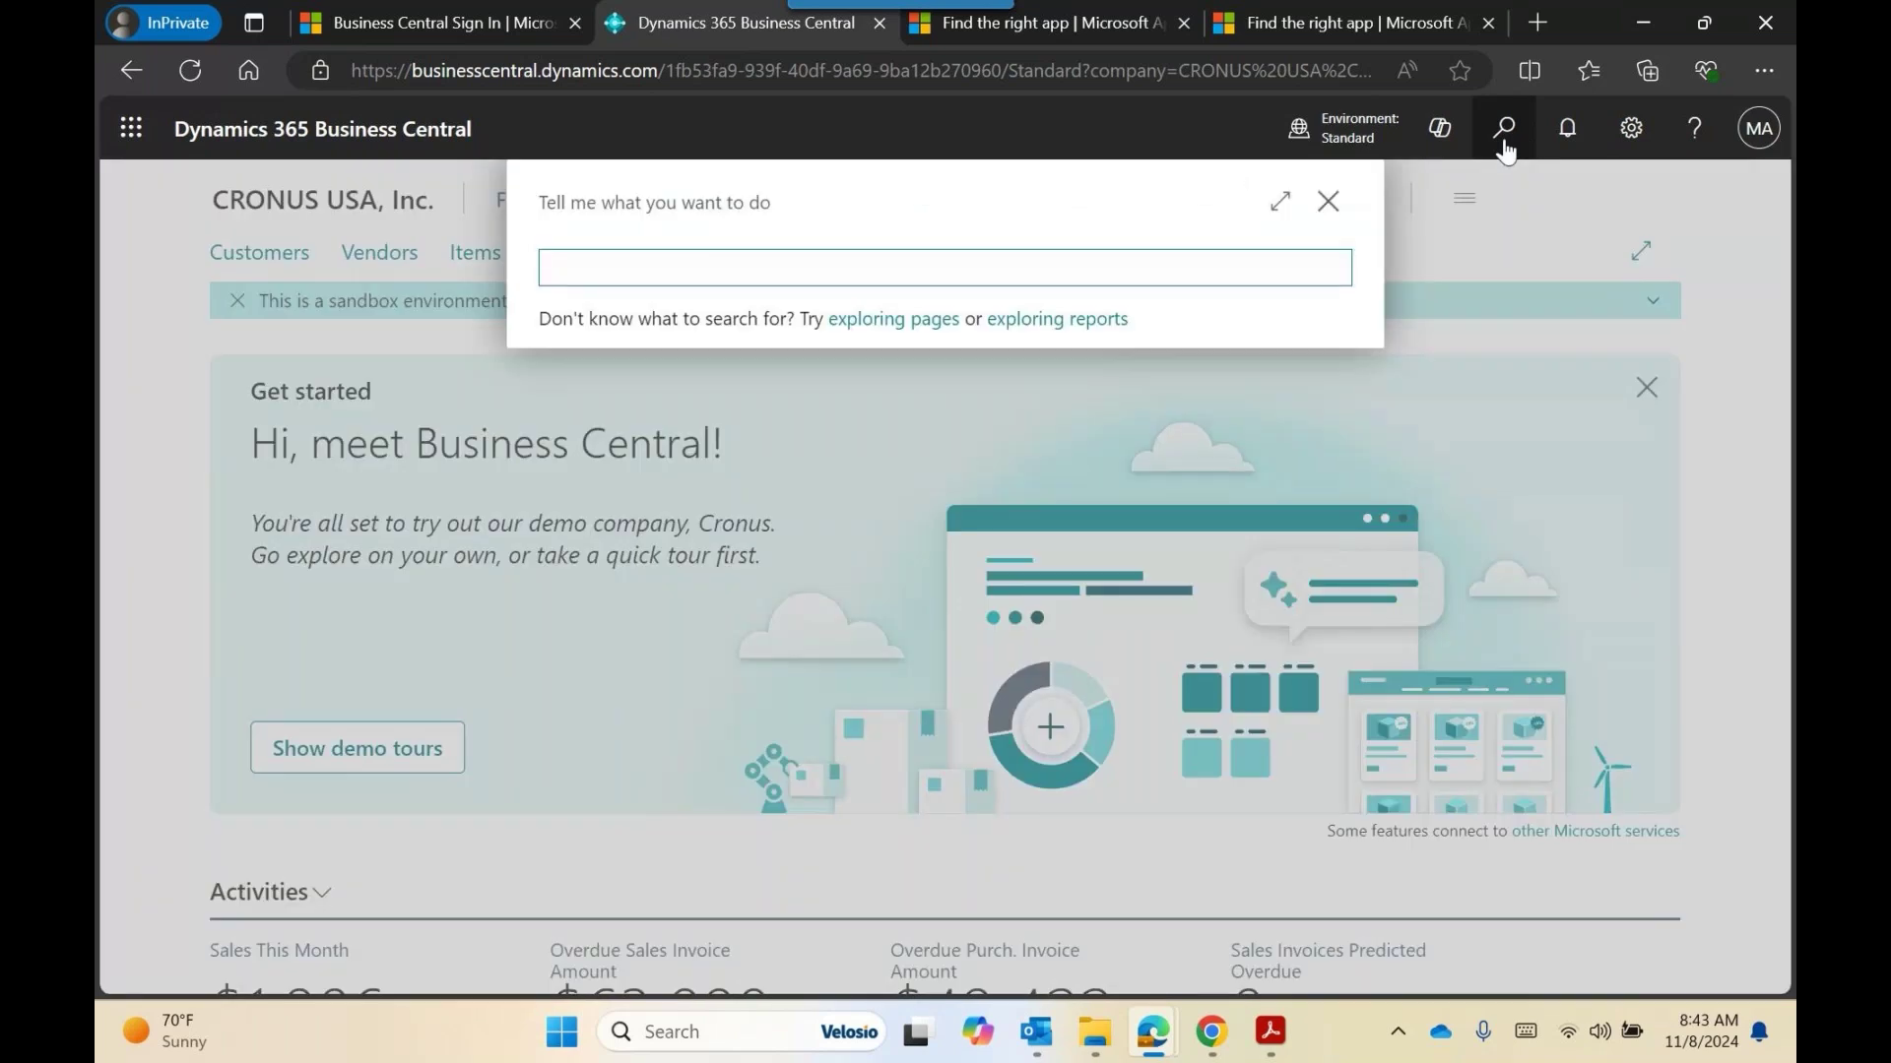
pyautogui.write('Fixed Asset')
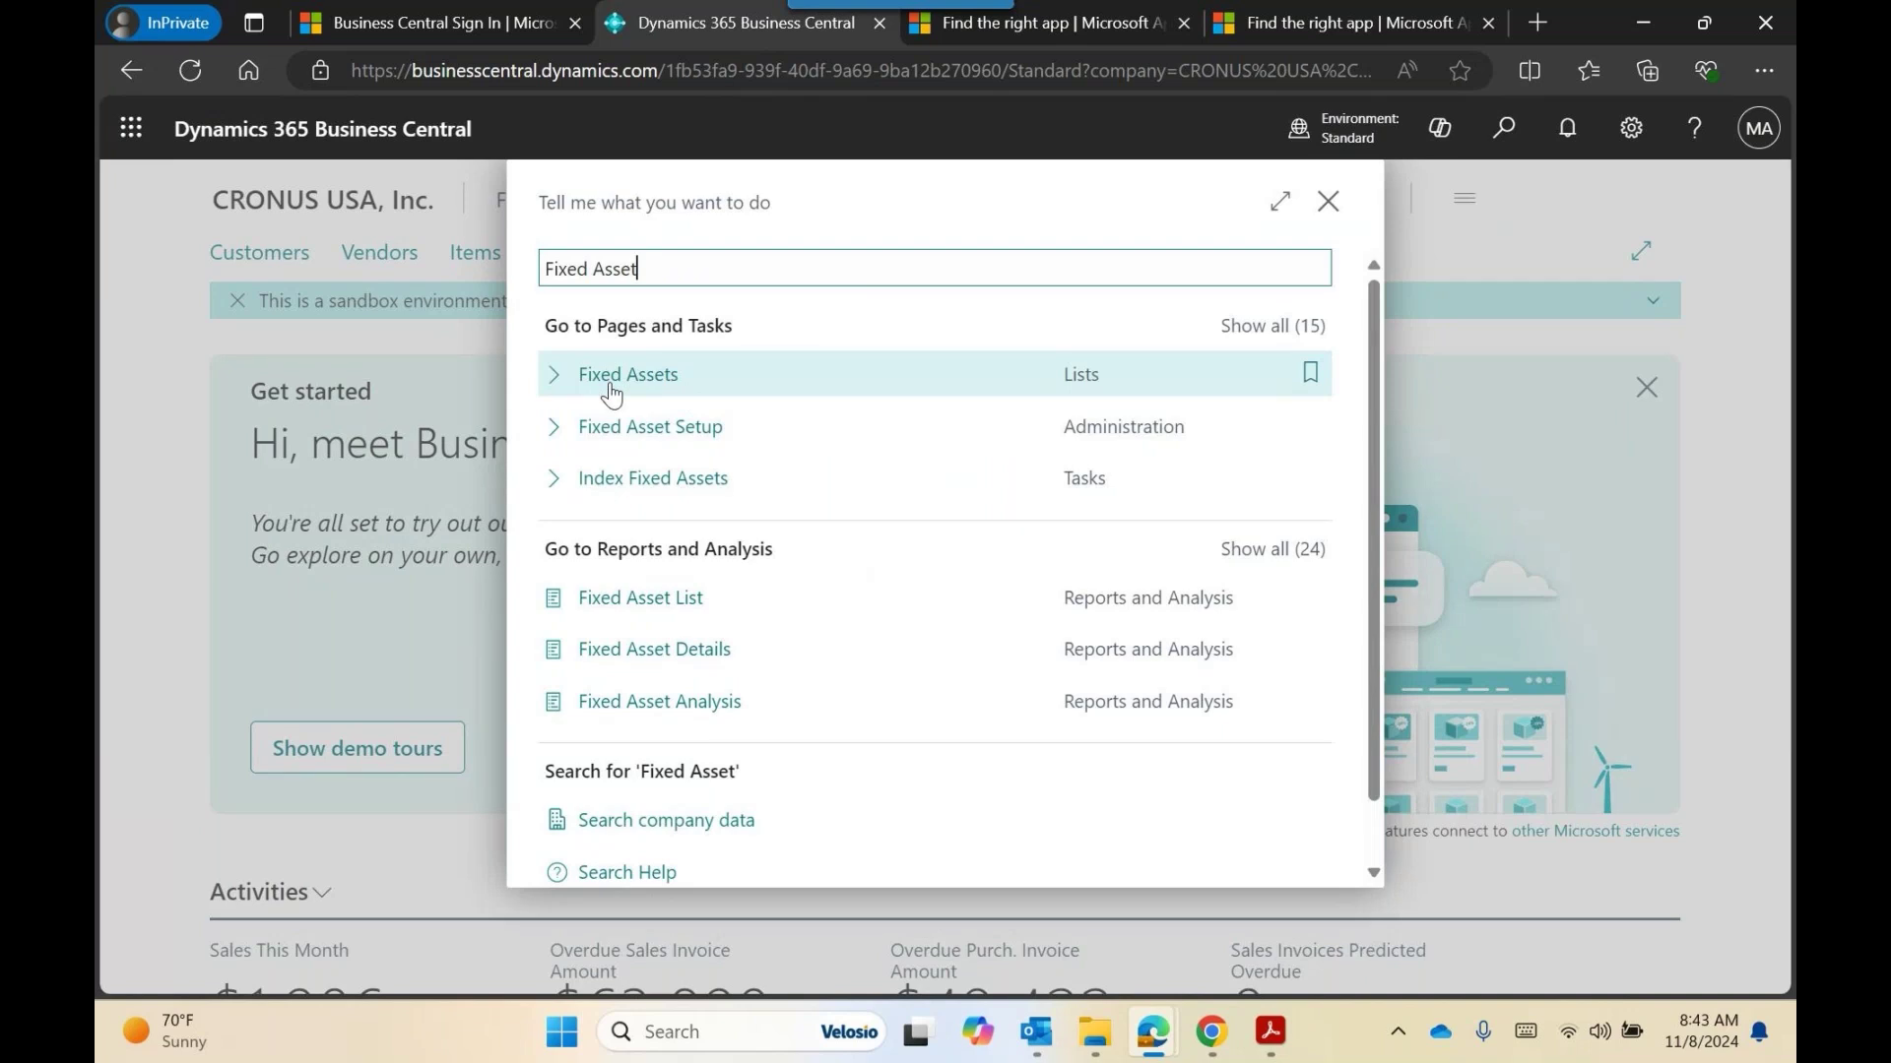
pyautogui.click(1313, 378)
pyautogui.click(717, 258)
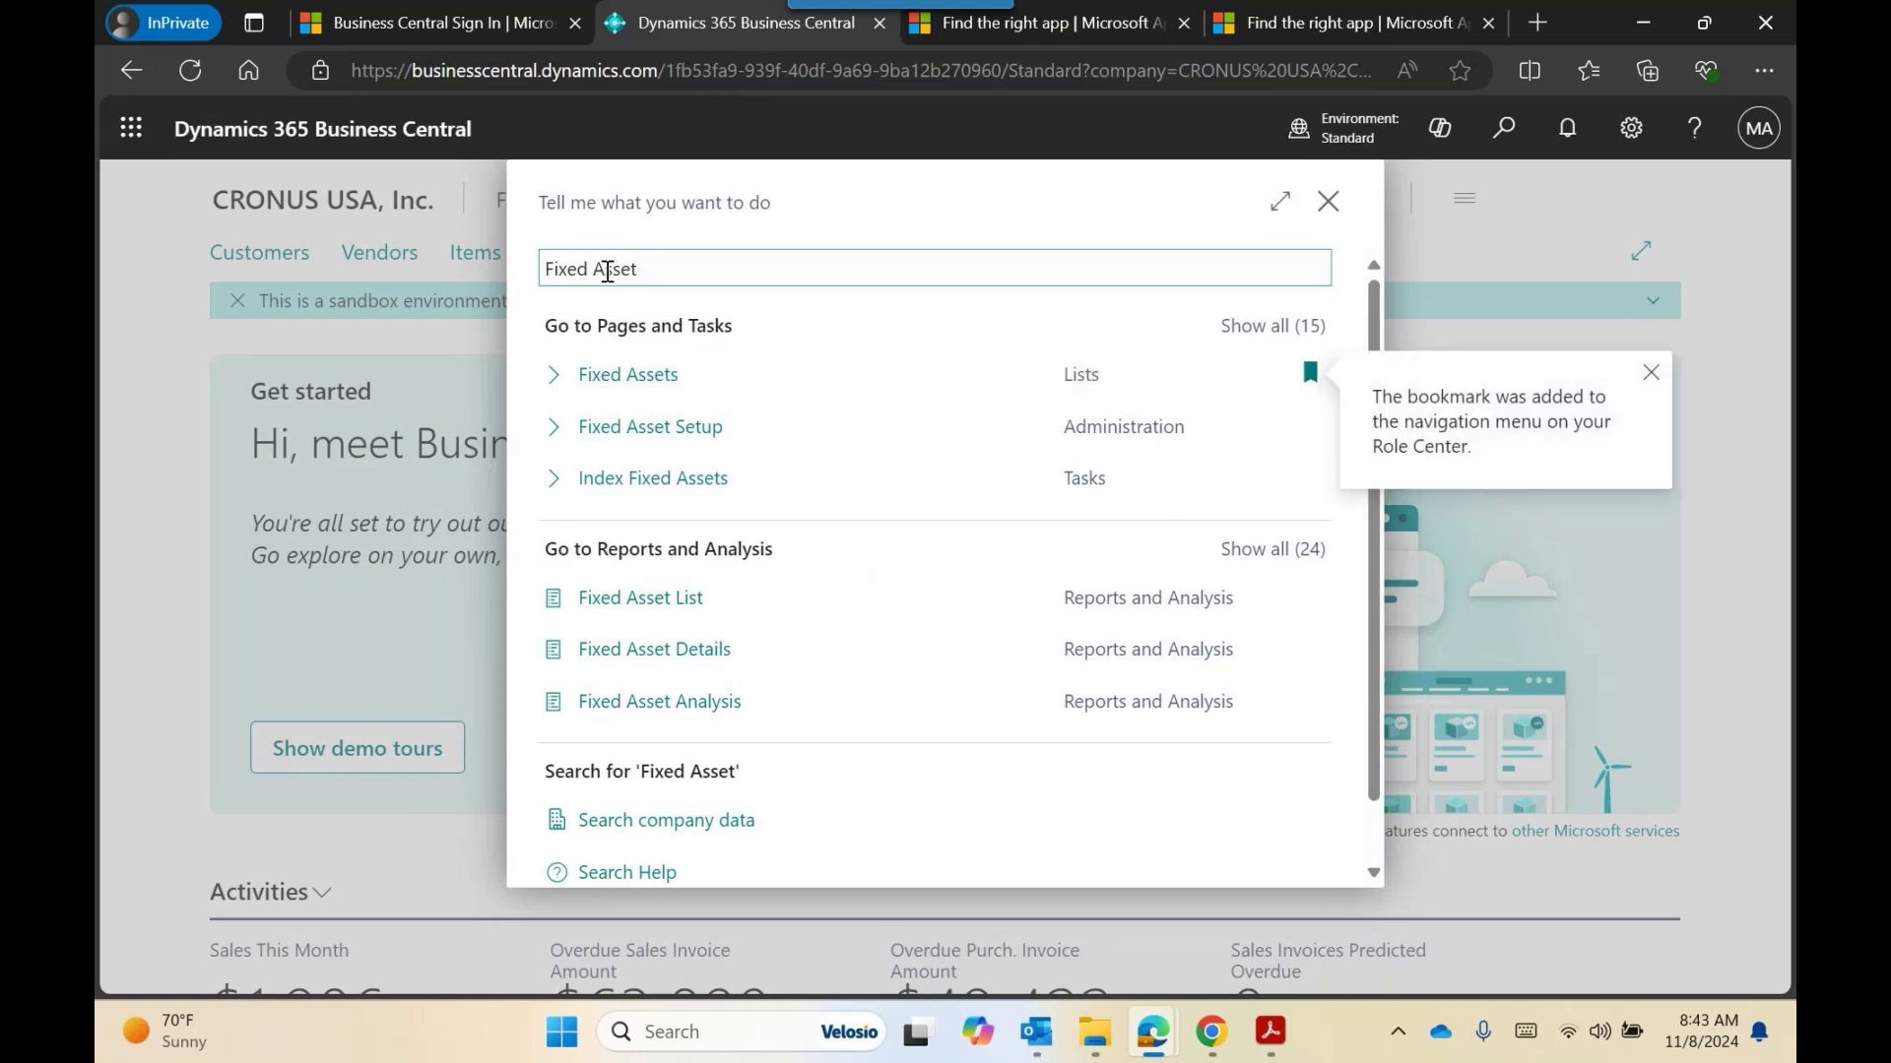
pyautogui.click(1331, 204)
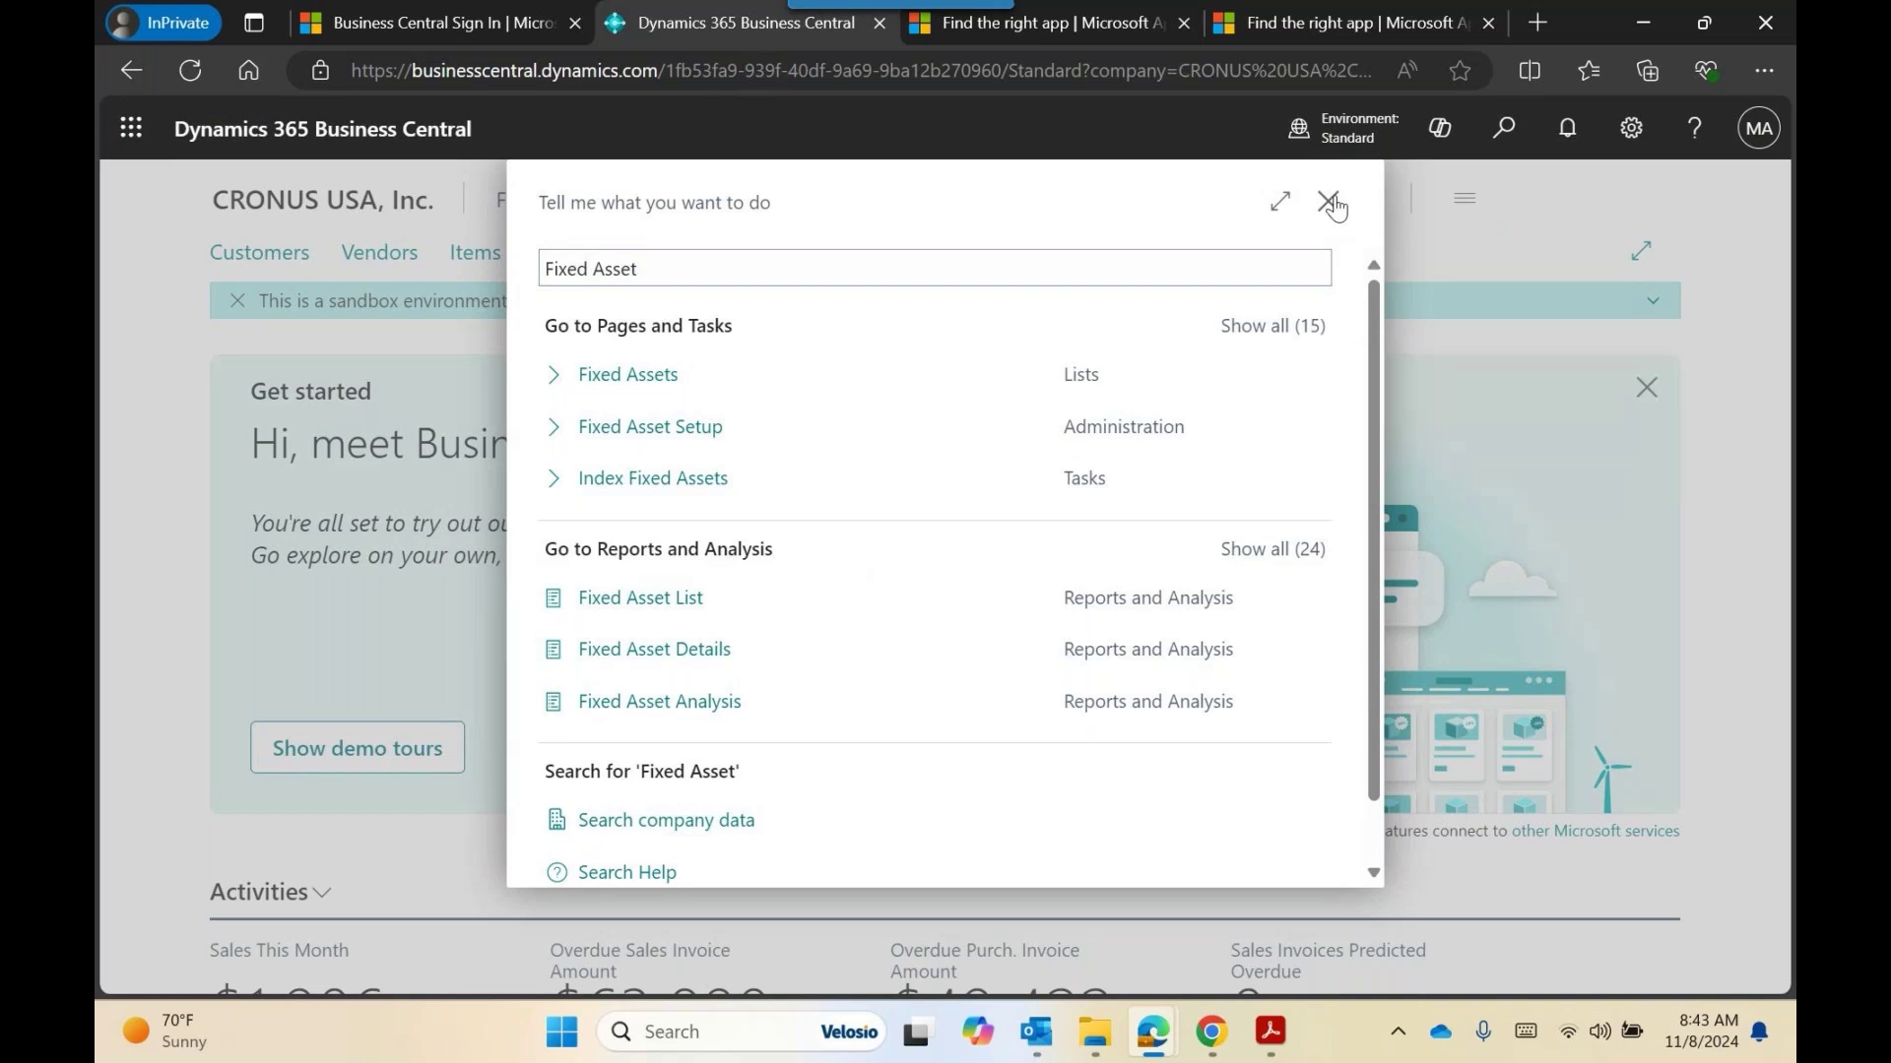
pyautogui.click(1329, 202)
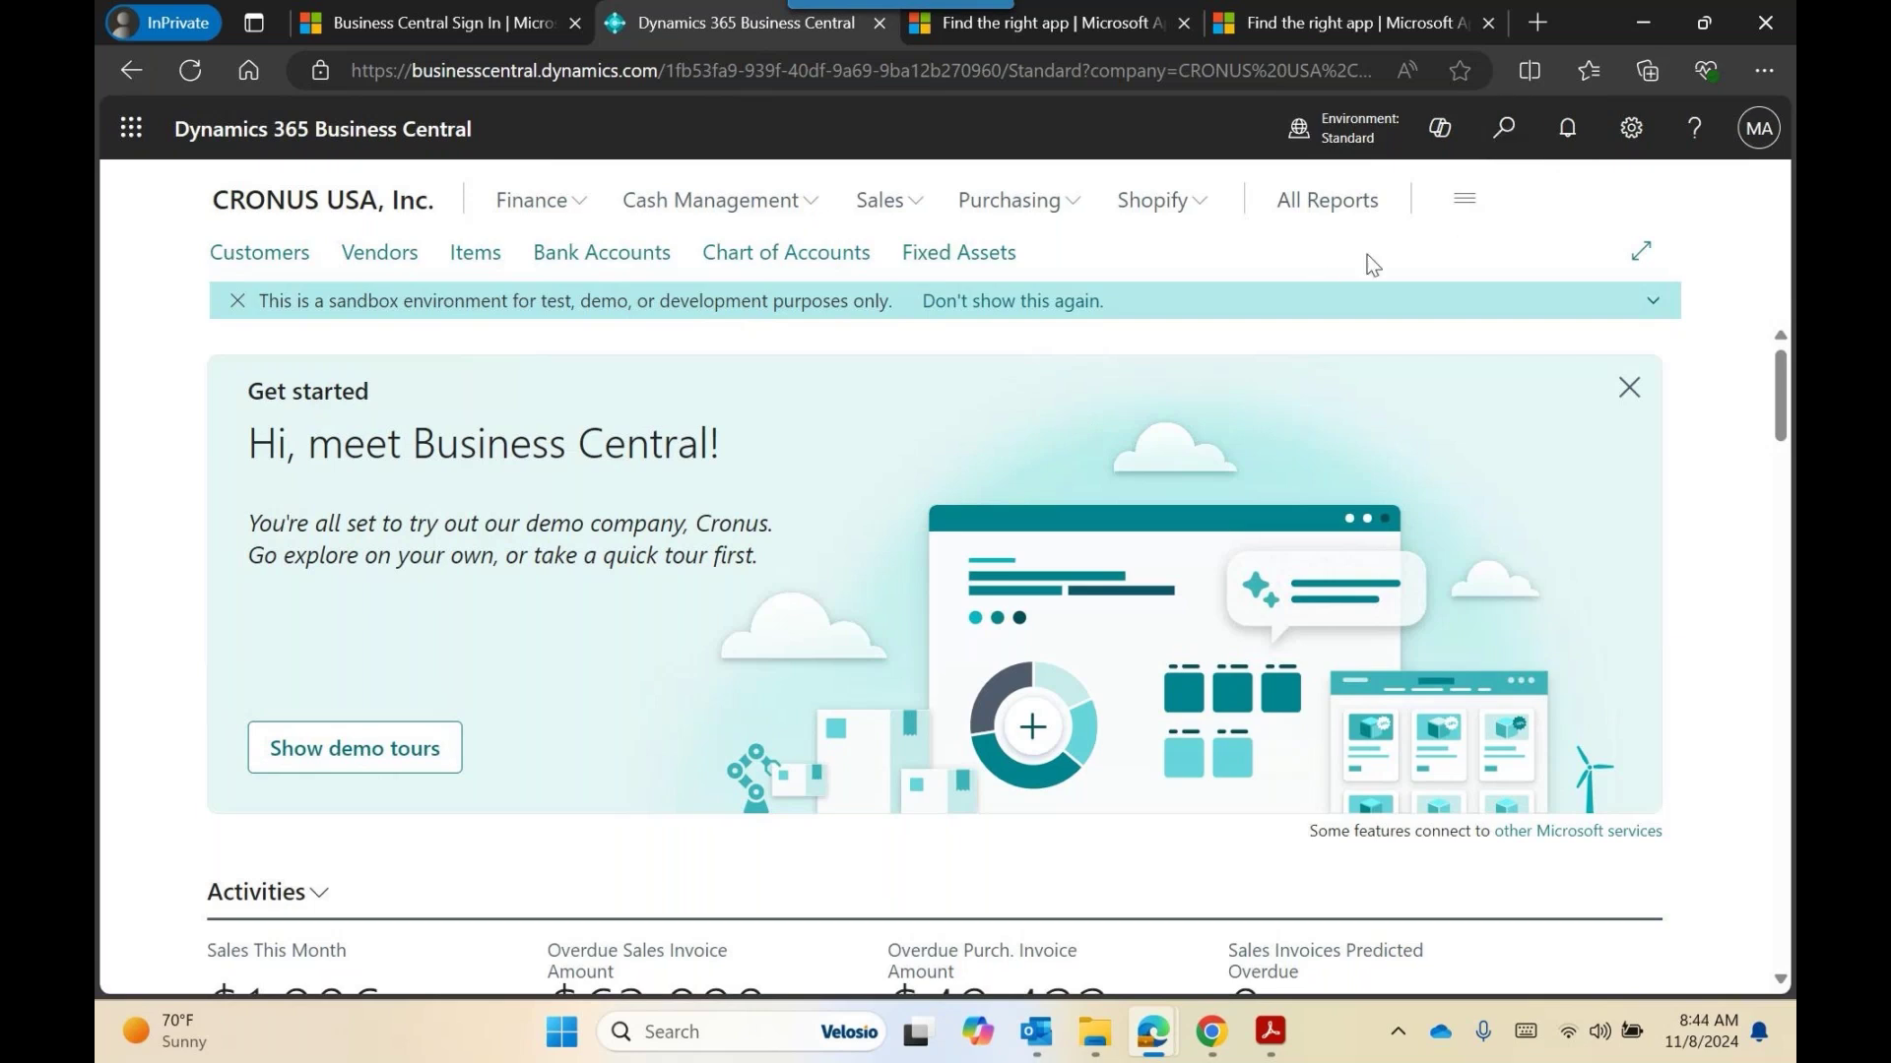
# View the Fixed Assets list from its new bookmark and return to the role center.
pyautogui.click(957, 254)
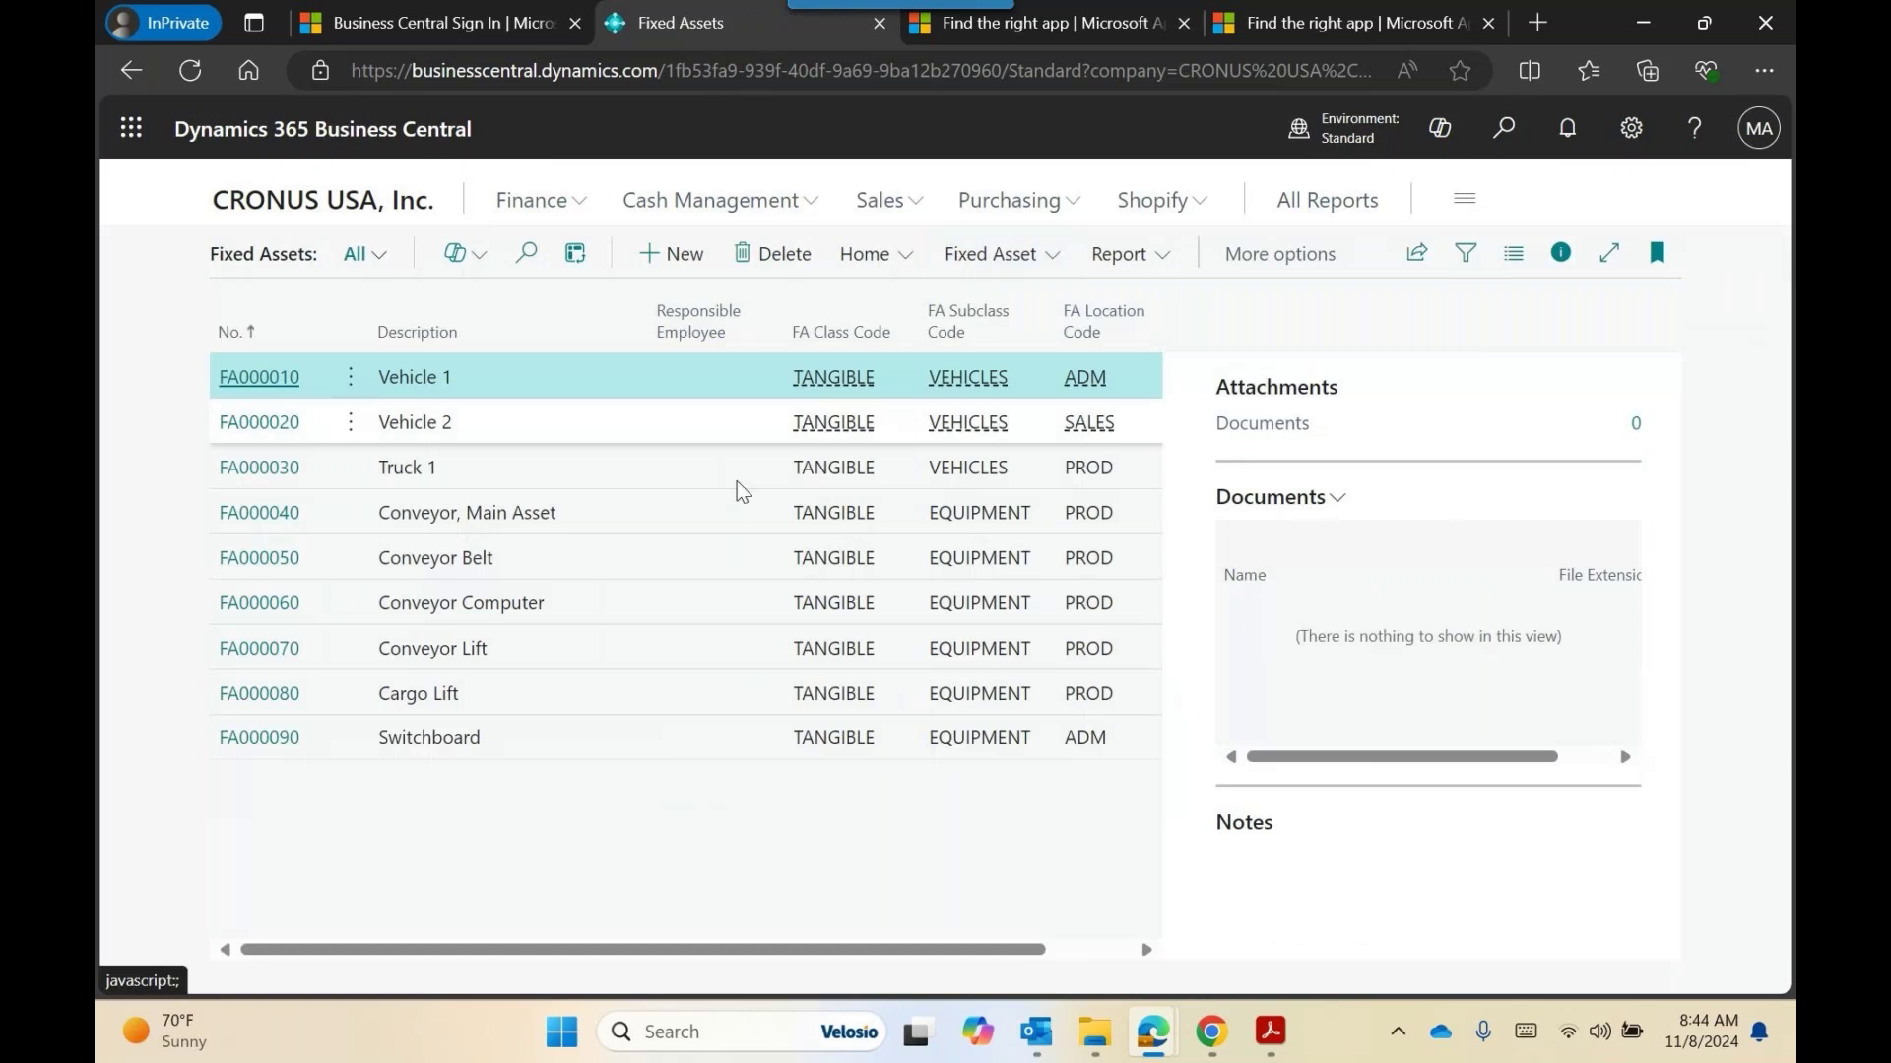
pyautogui.click(569, 769)
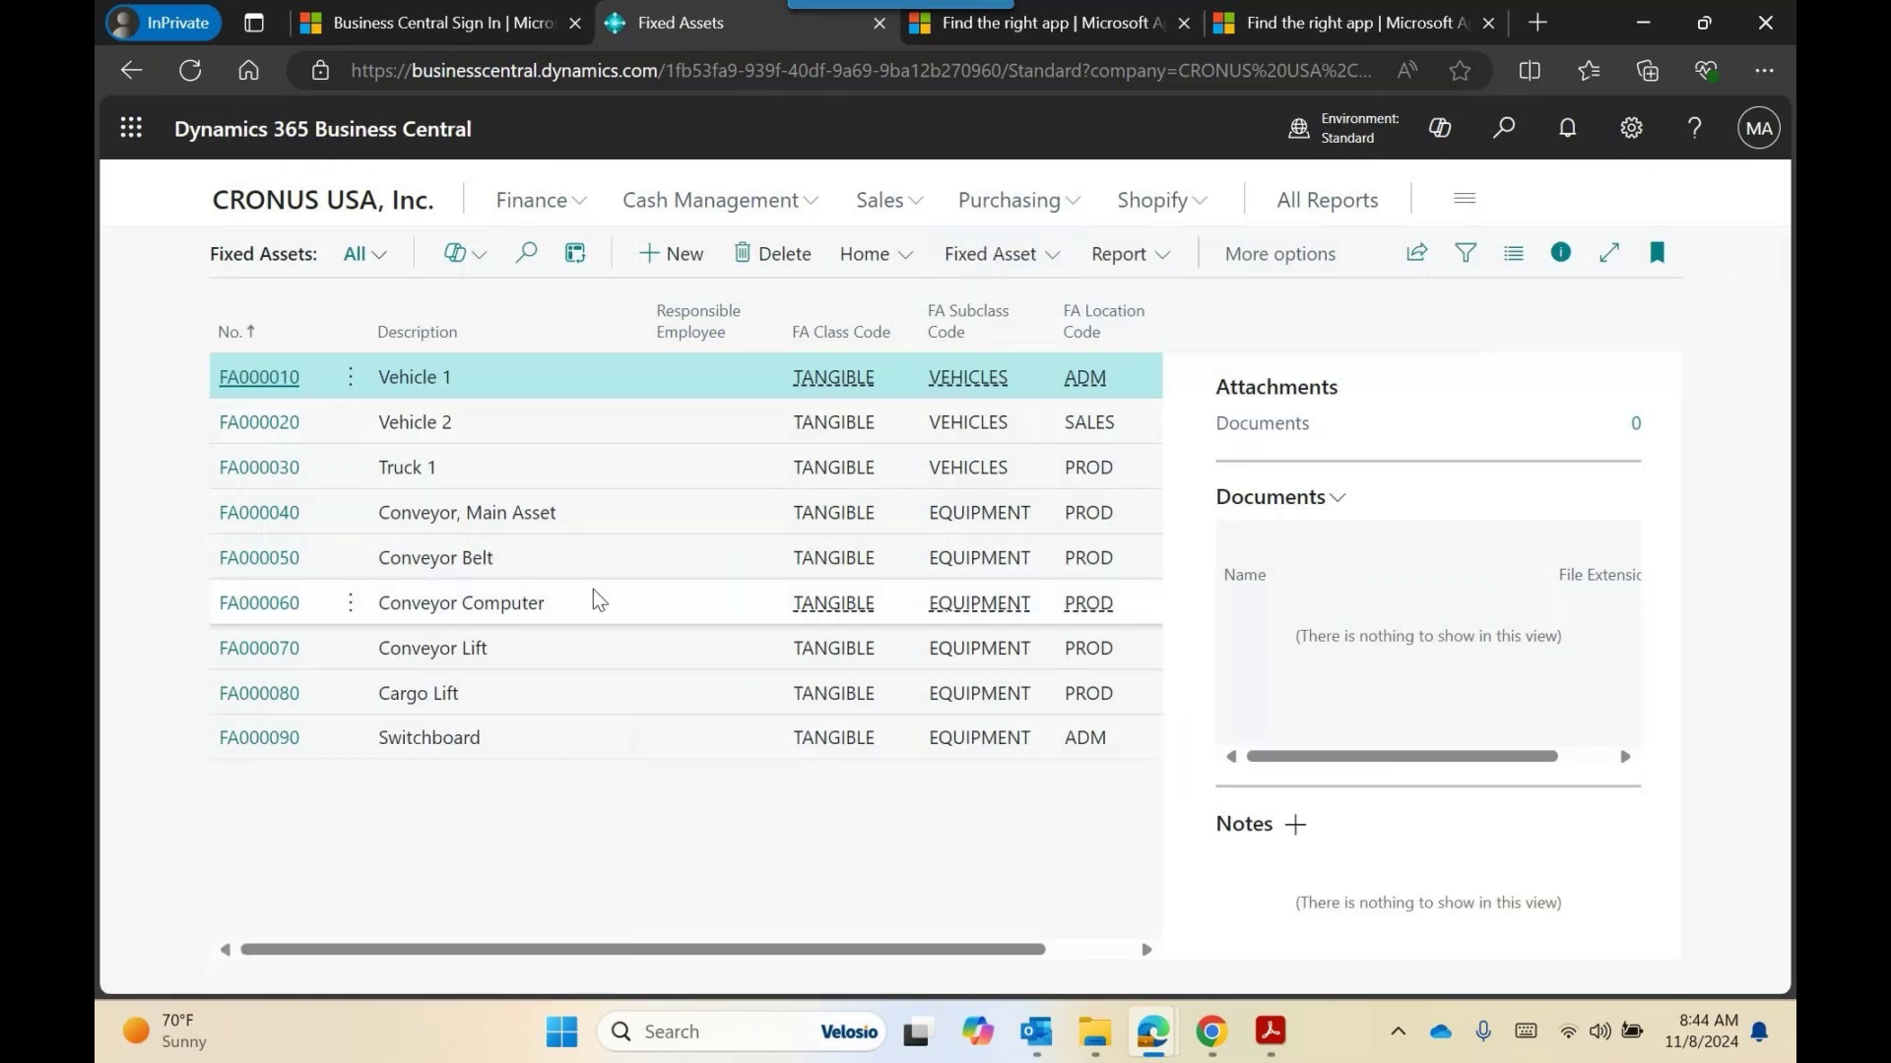
pyautogui.click(313, 204)
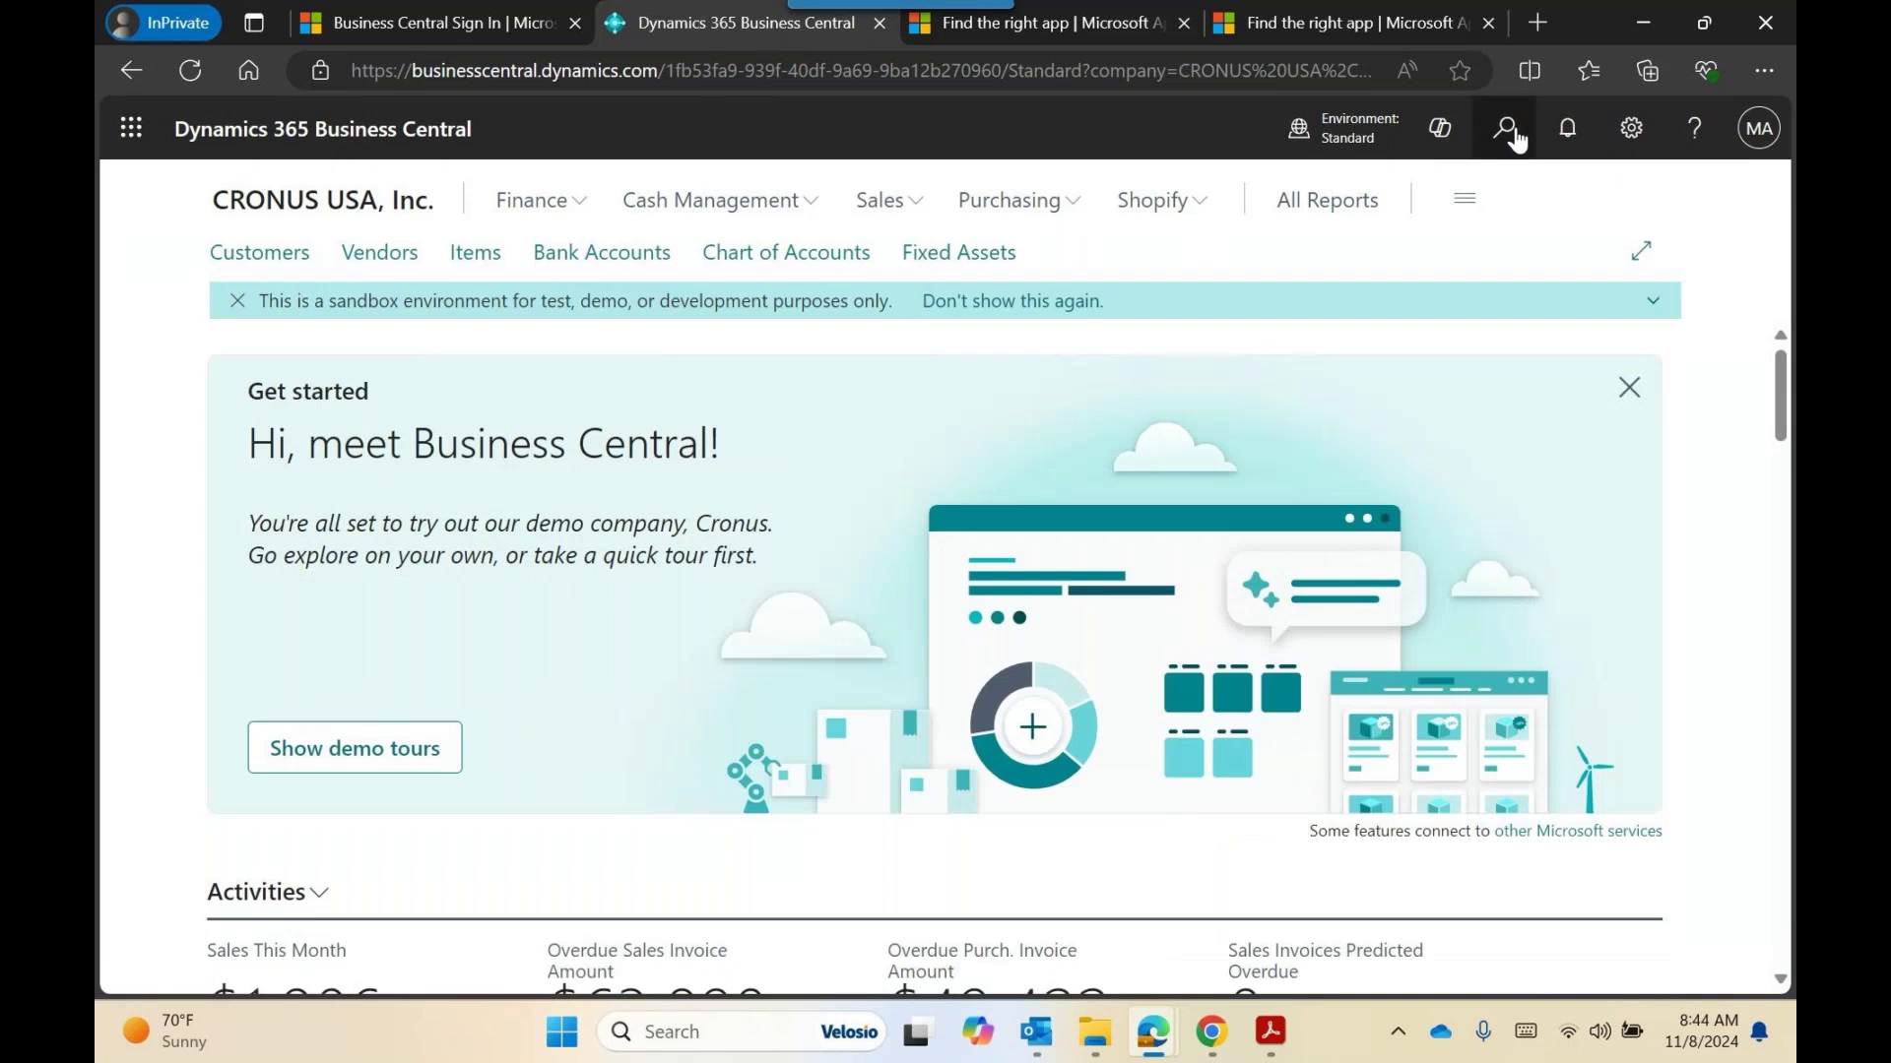
# Search for "Purchase Order", repeat the search with the abbreviation "Pur Ord", and open the Purchase Orders list.
pyautogui.click(1513, 135)
pyautogui.write('Purchase Order')
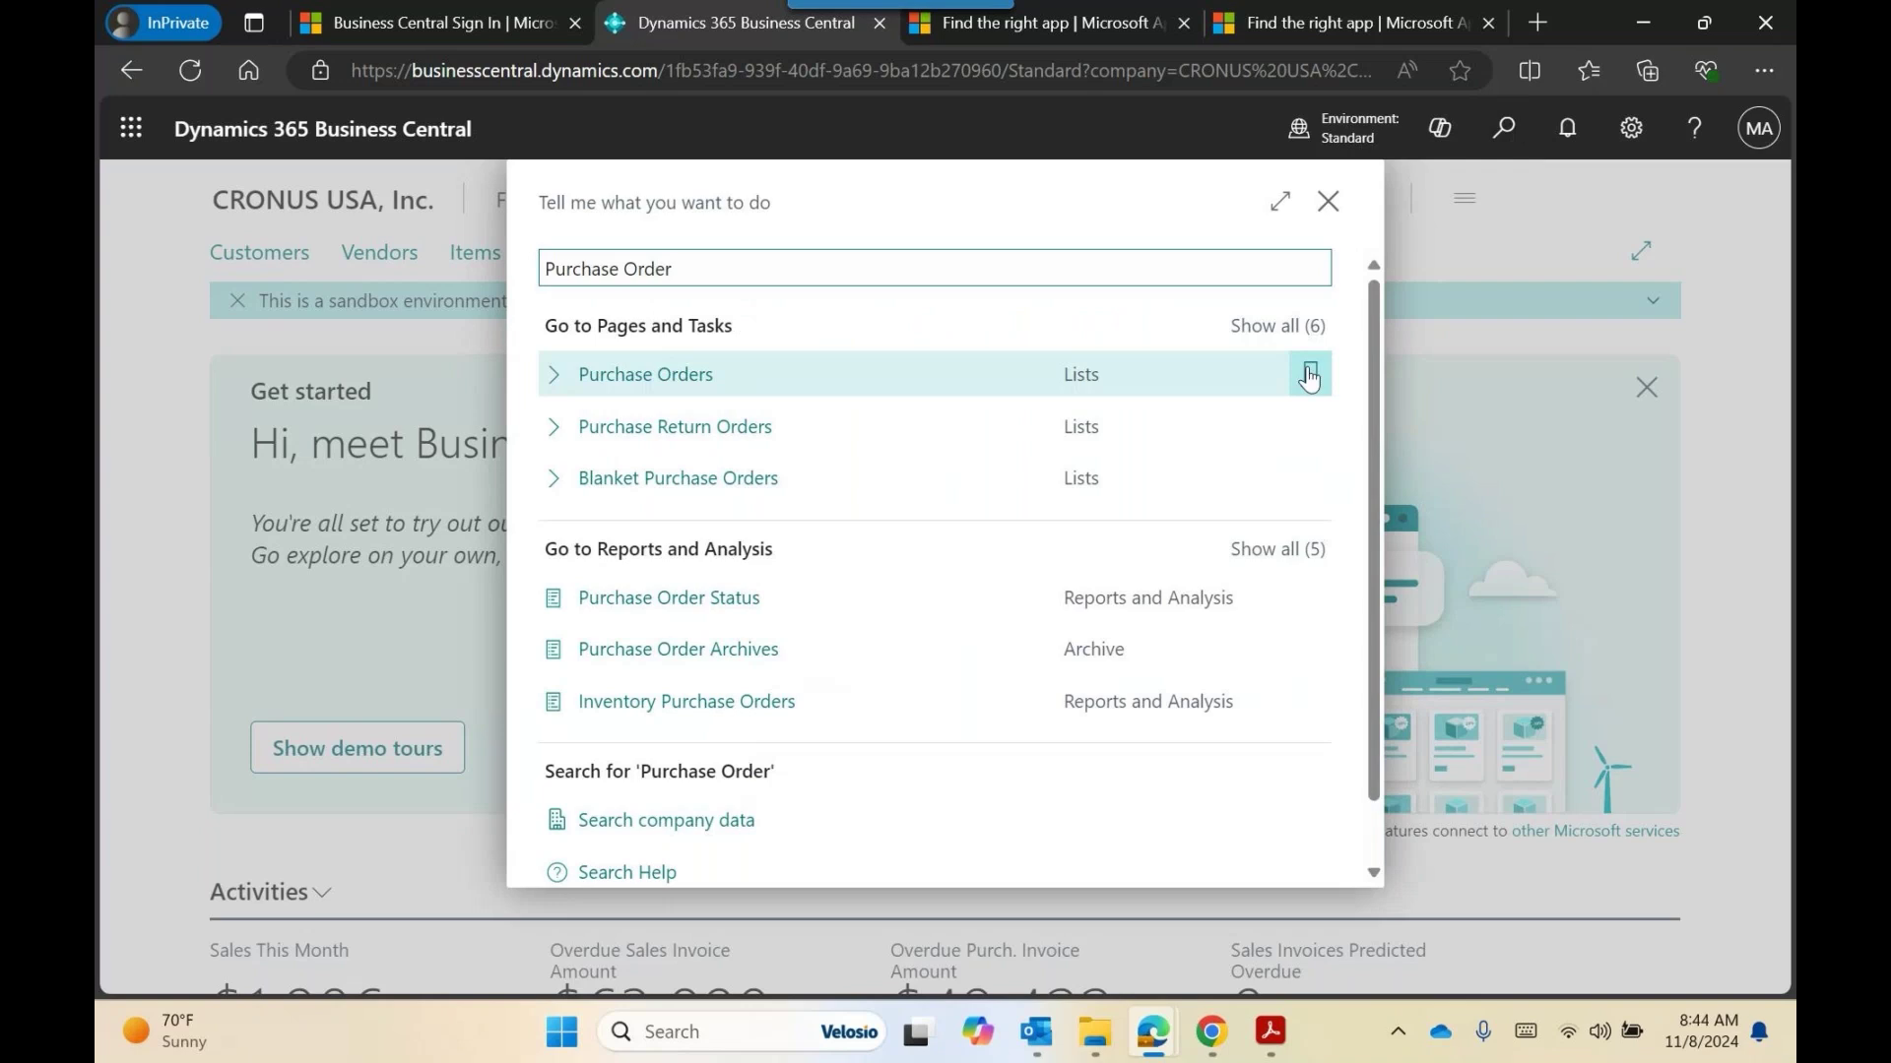
pyautogui.moveTo(719, 269); pyautogui.dragTo(458, 259)
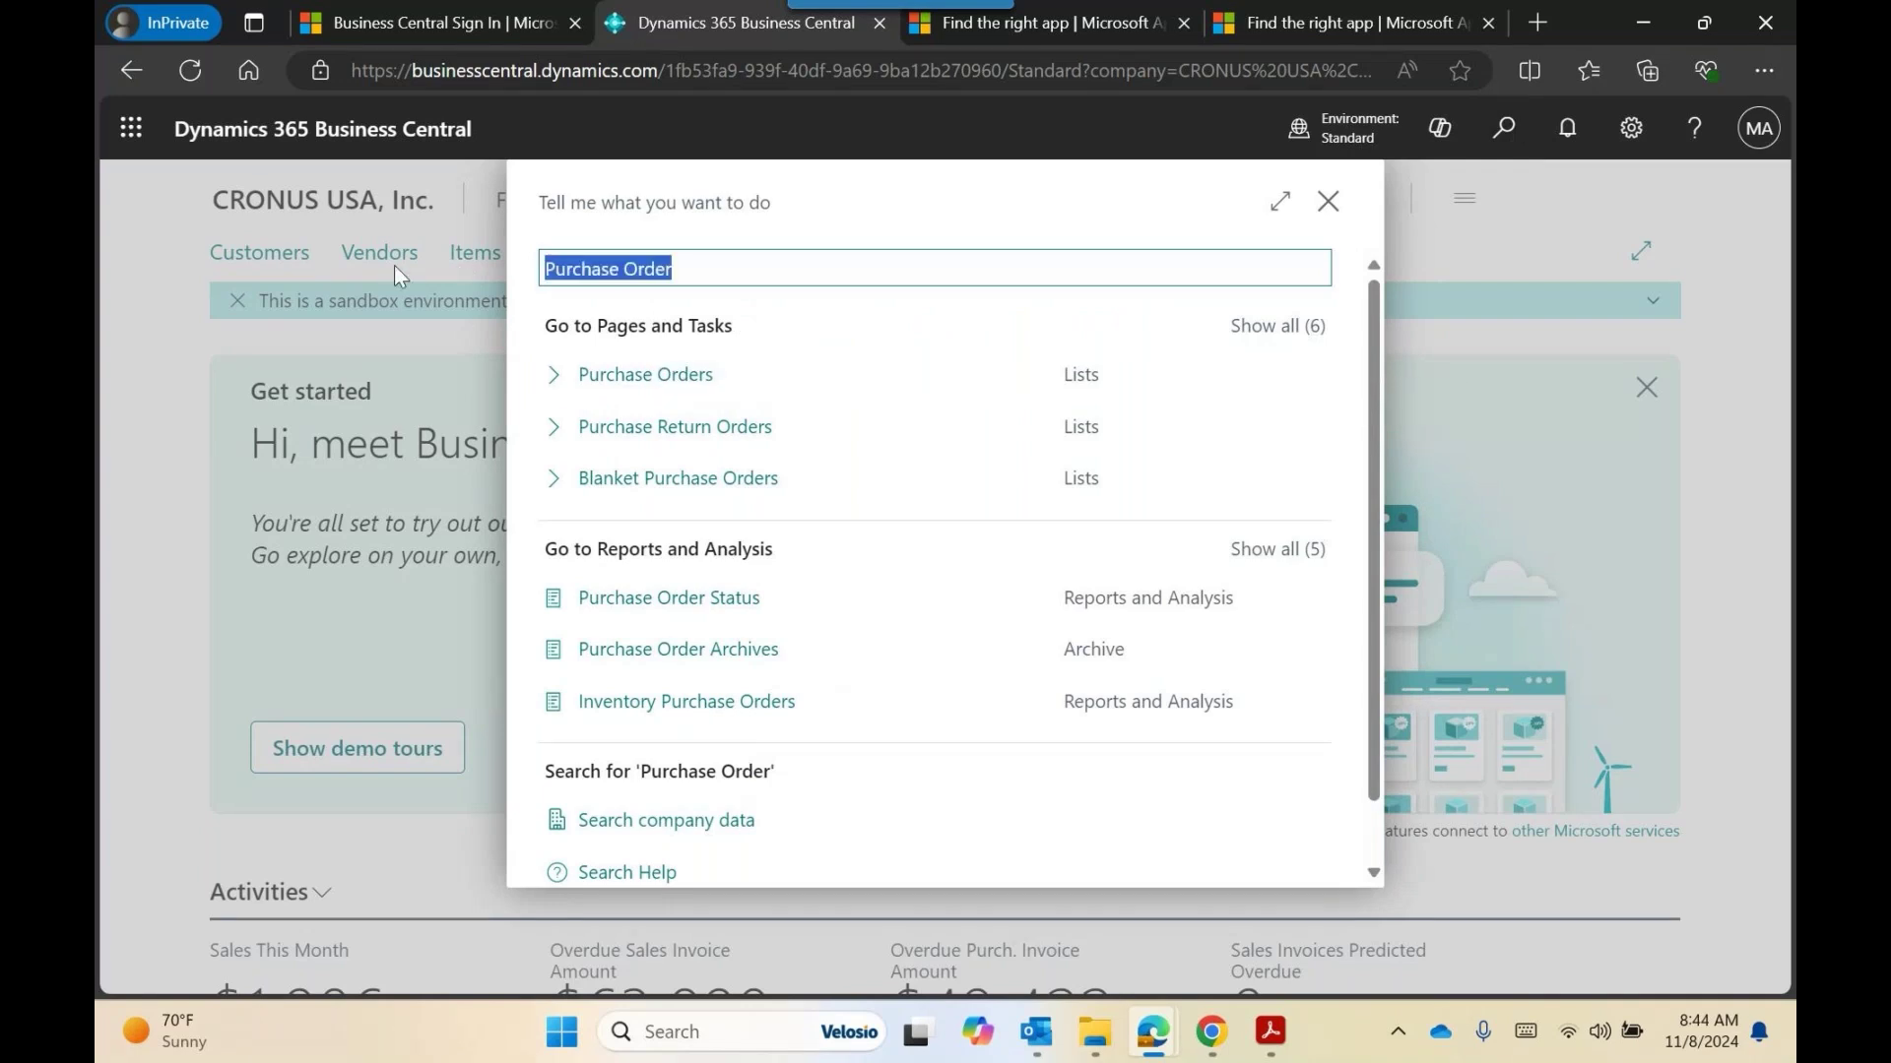
pyautogui.write('Pur Or')
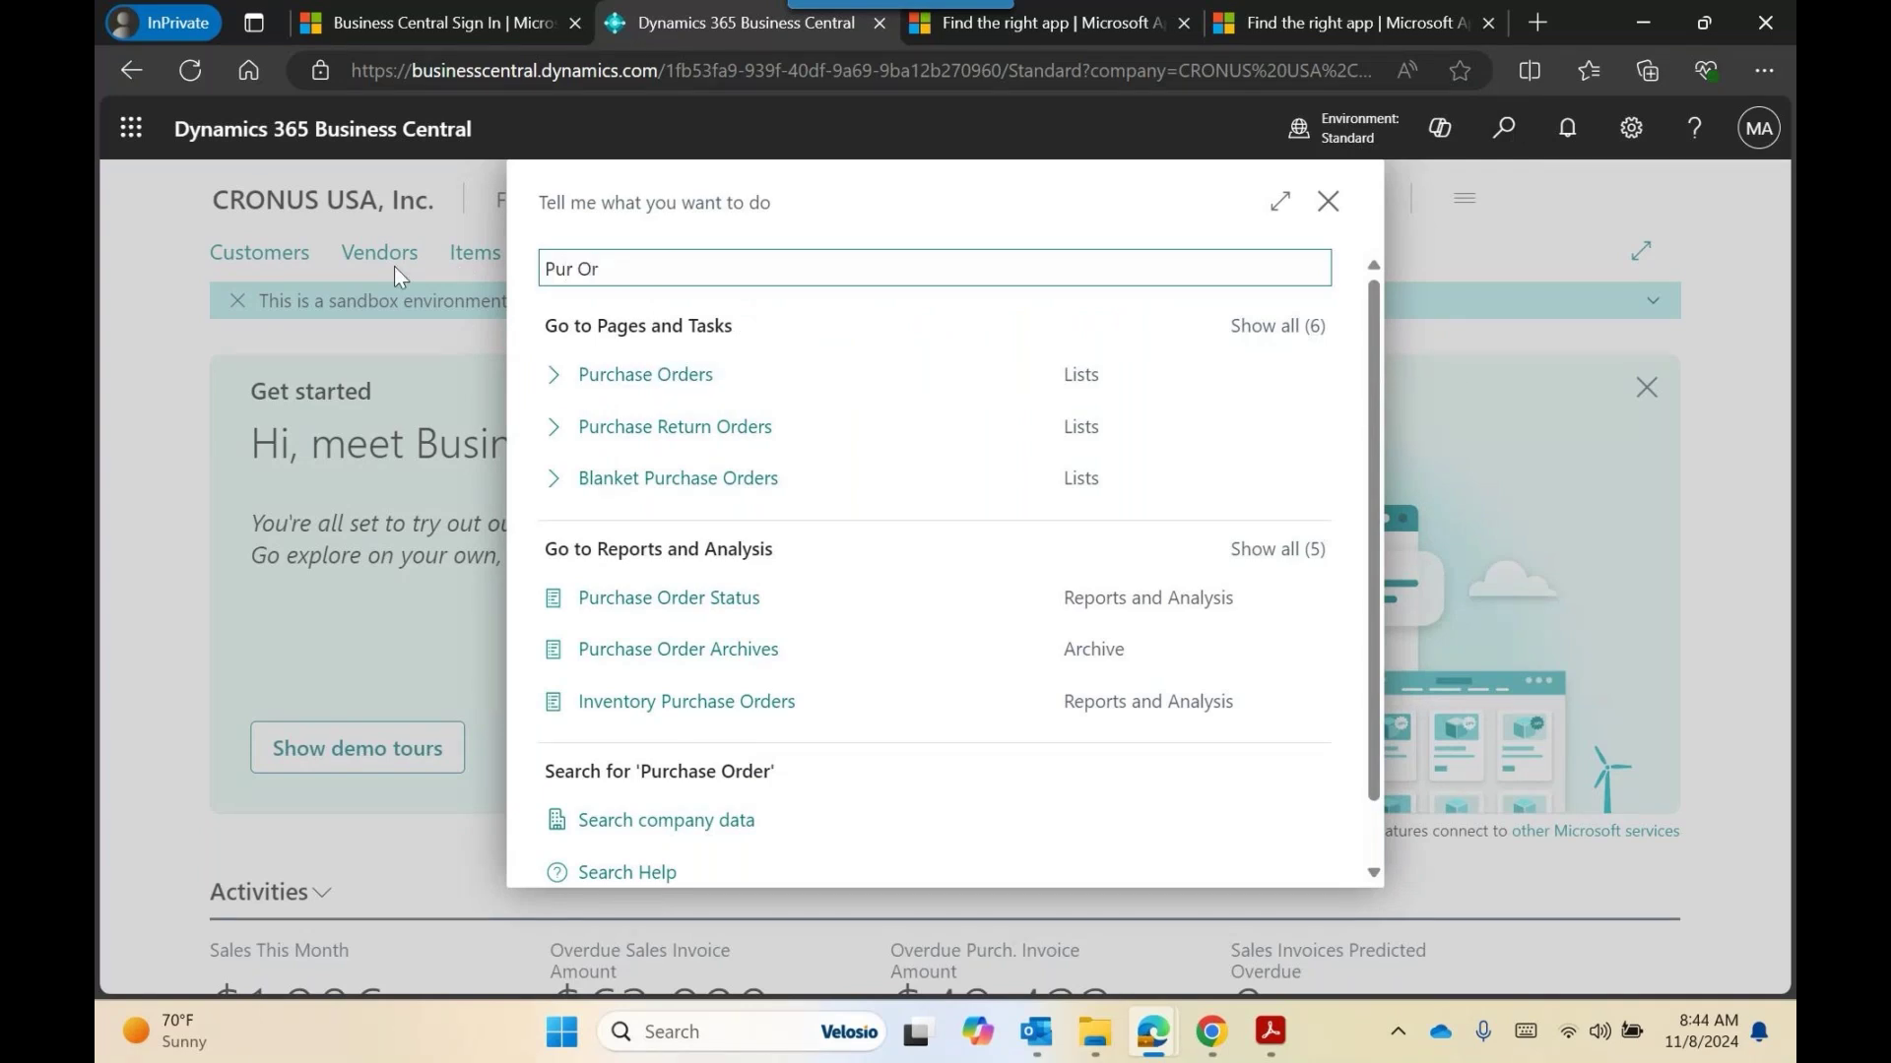
pyautogui.write('d')
pyautogui.click(653, 374)
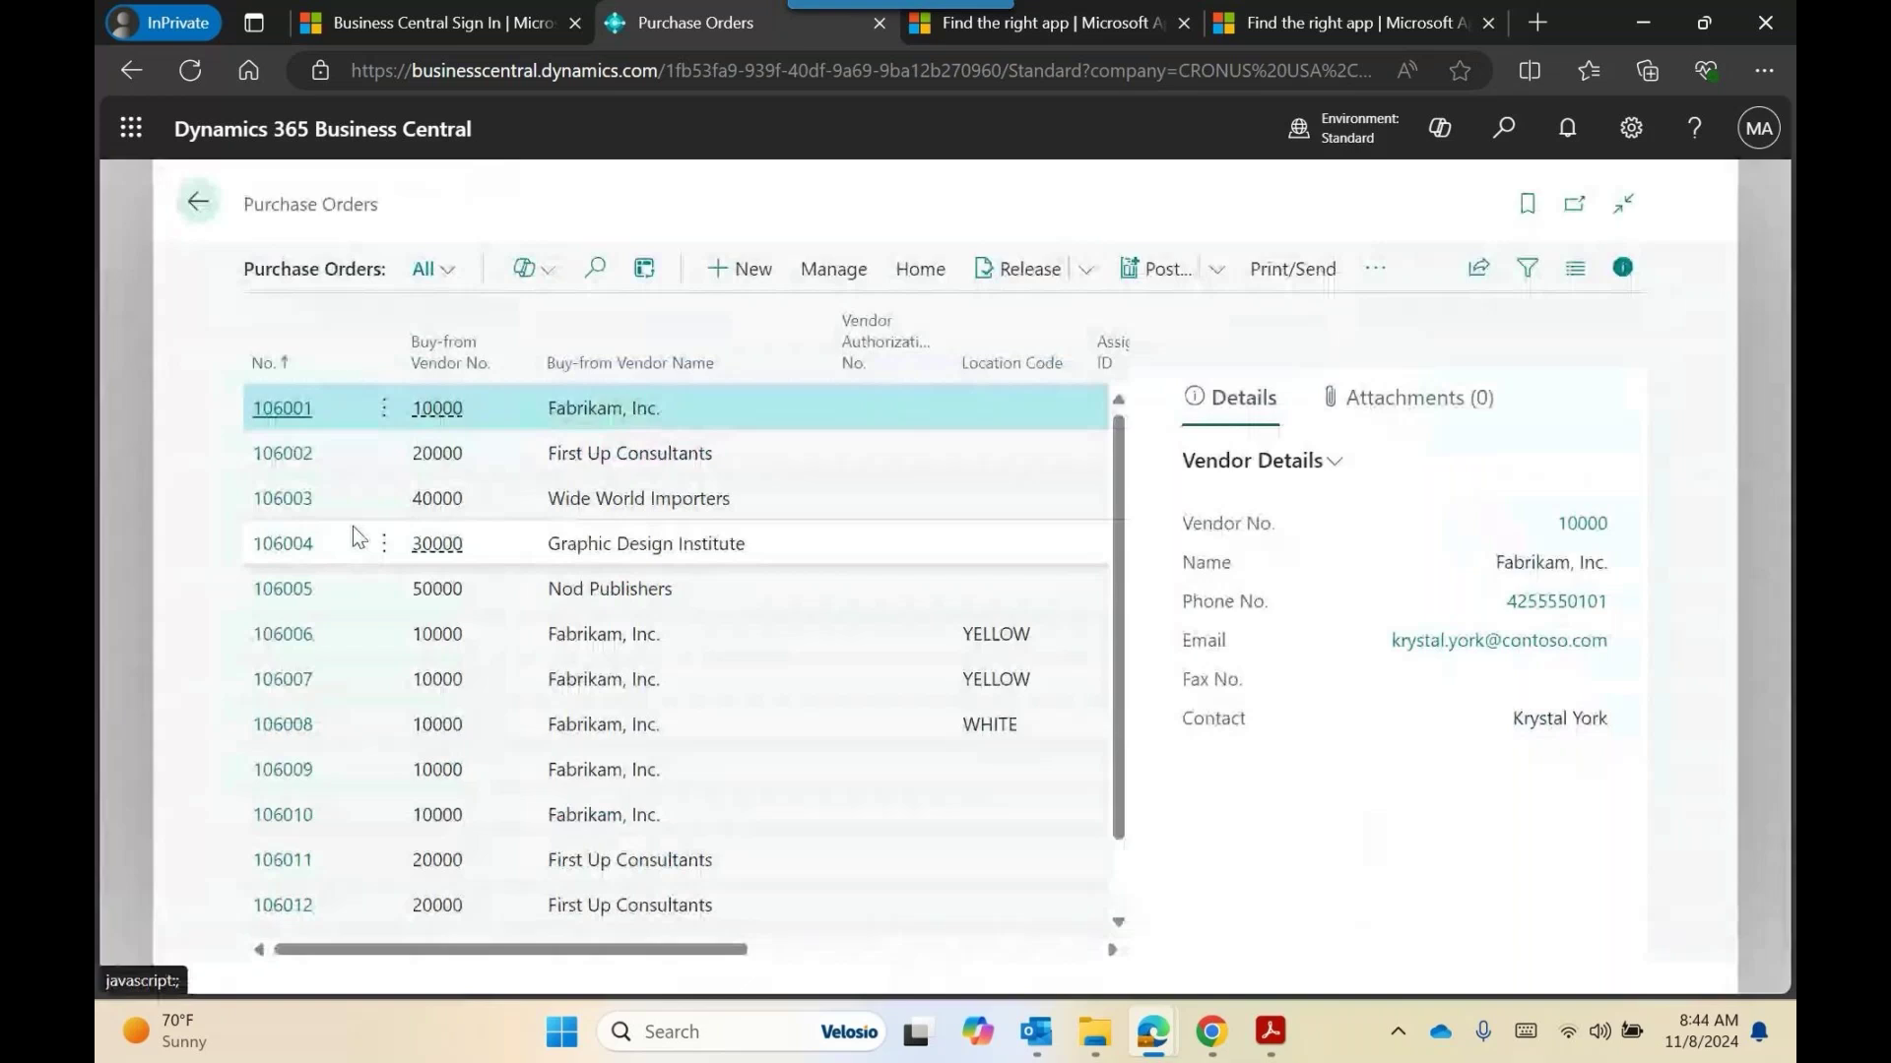
# Review the Nod Publishers purchase order from the list, and return to the role center.
pyautogui.scroll(-2, 355, 532)
pyautogui.scroll(1, 353, 525)
pyautogui.scroll(-1, 359, 591)
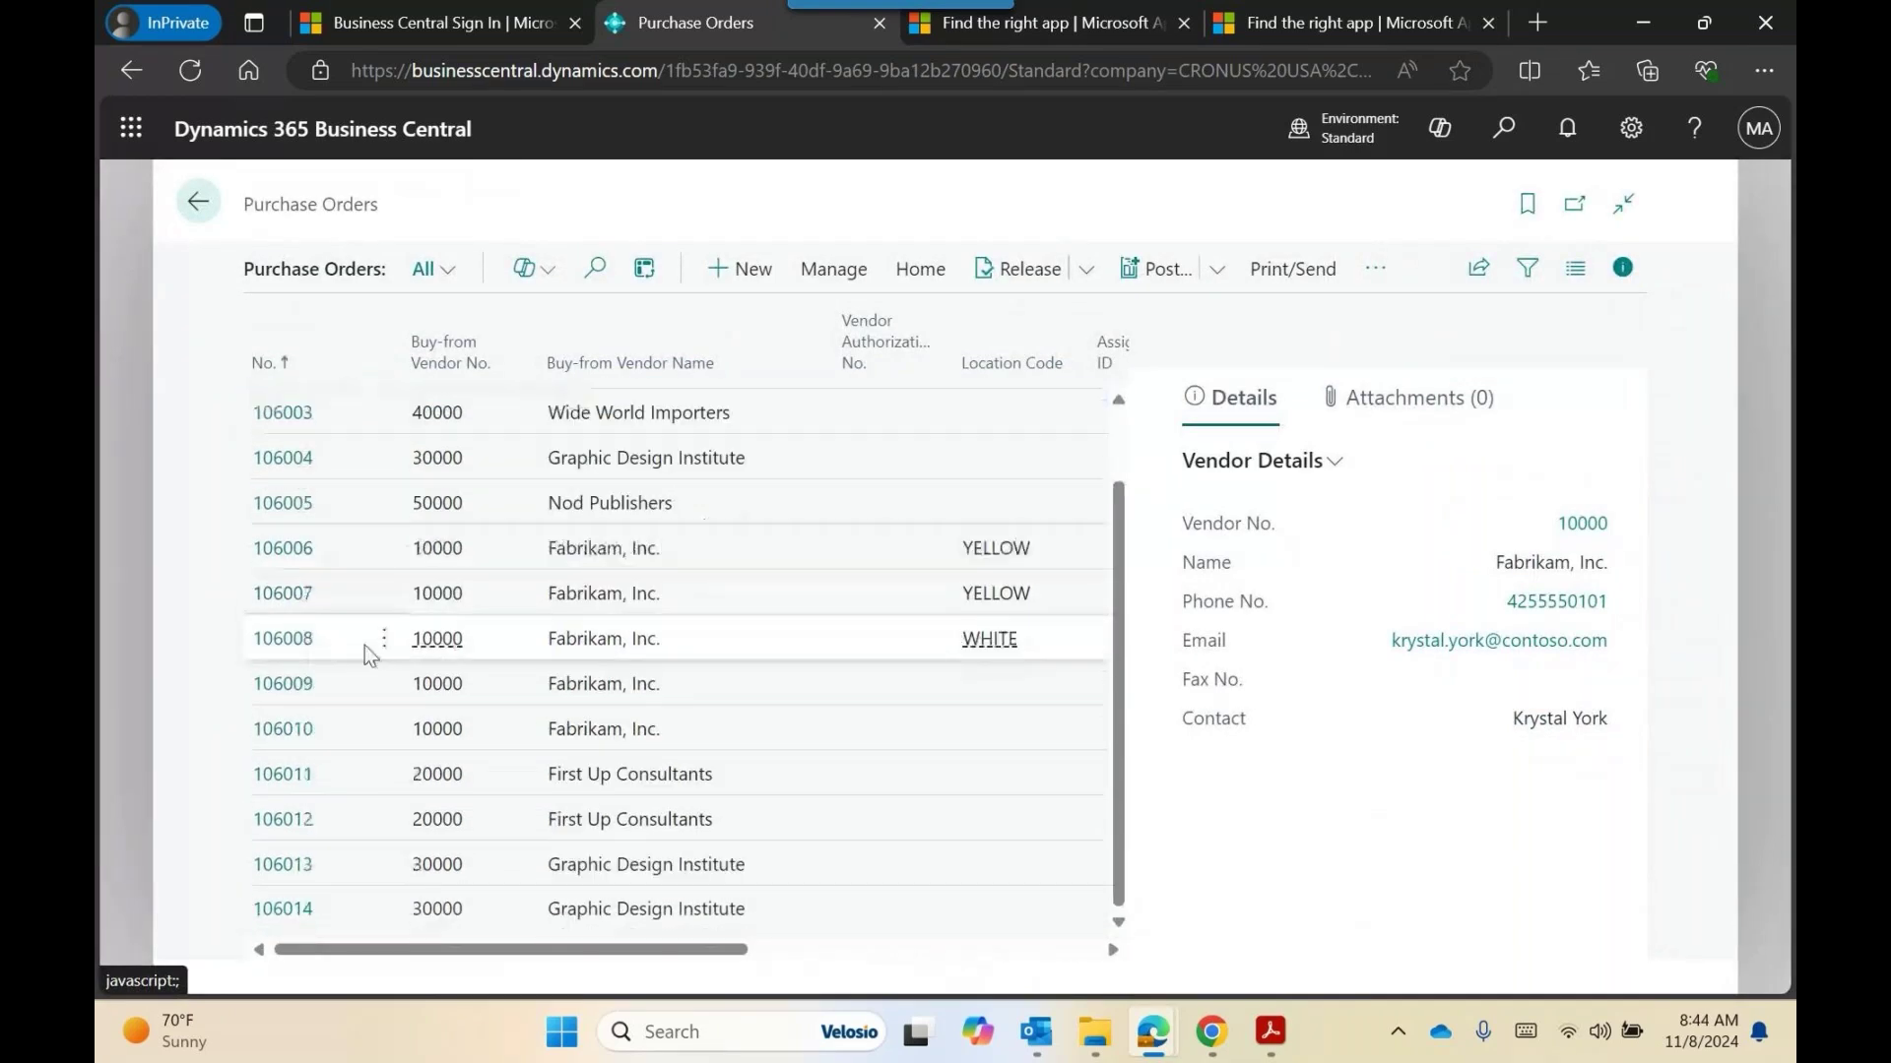
pyautogui.click(277, 514)
pyautogui.click(276, 503)
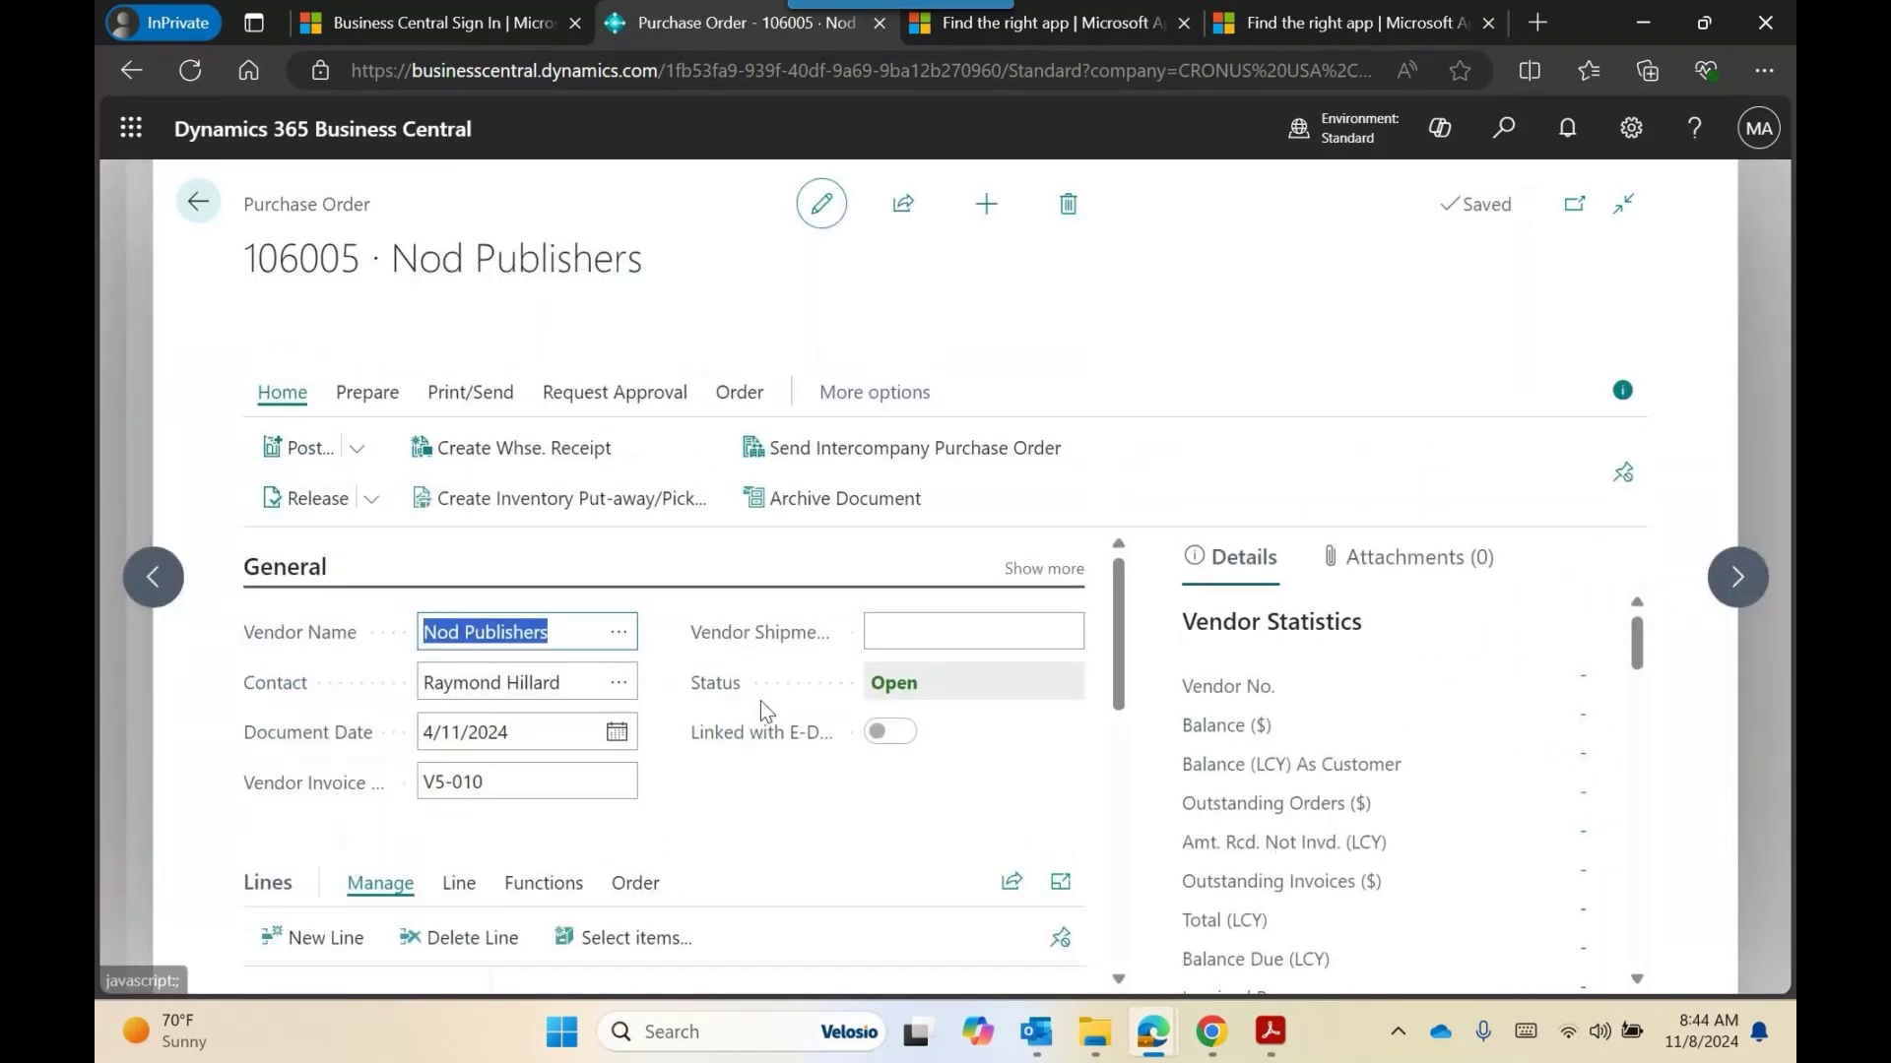
pyautogui.scroll(-5, 760, 703)
pyautogui.scroll(-2, 761, 705)
pyautogui.scroll(7, 840, 844)
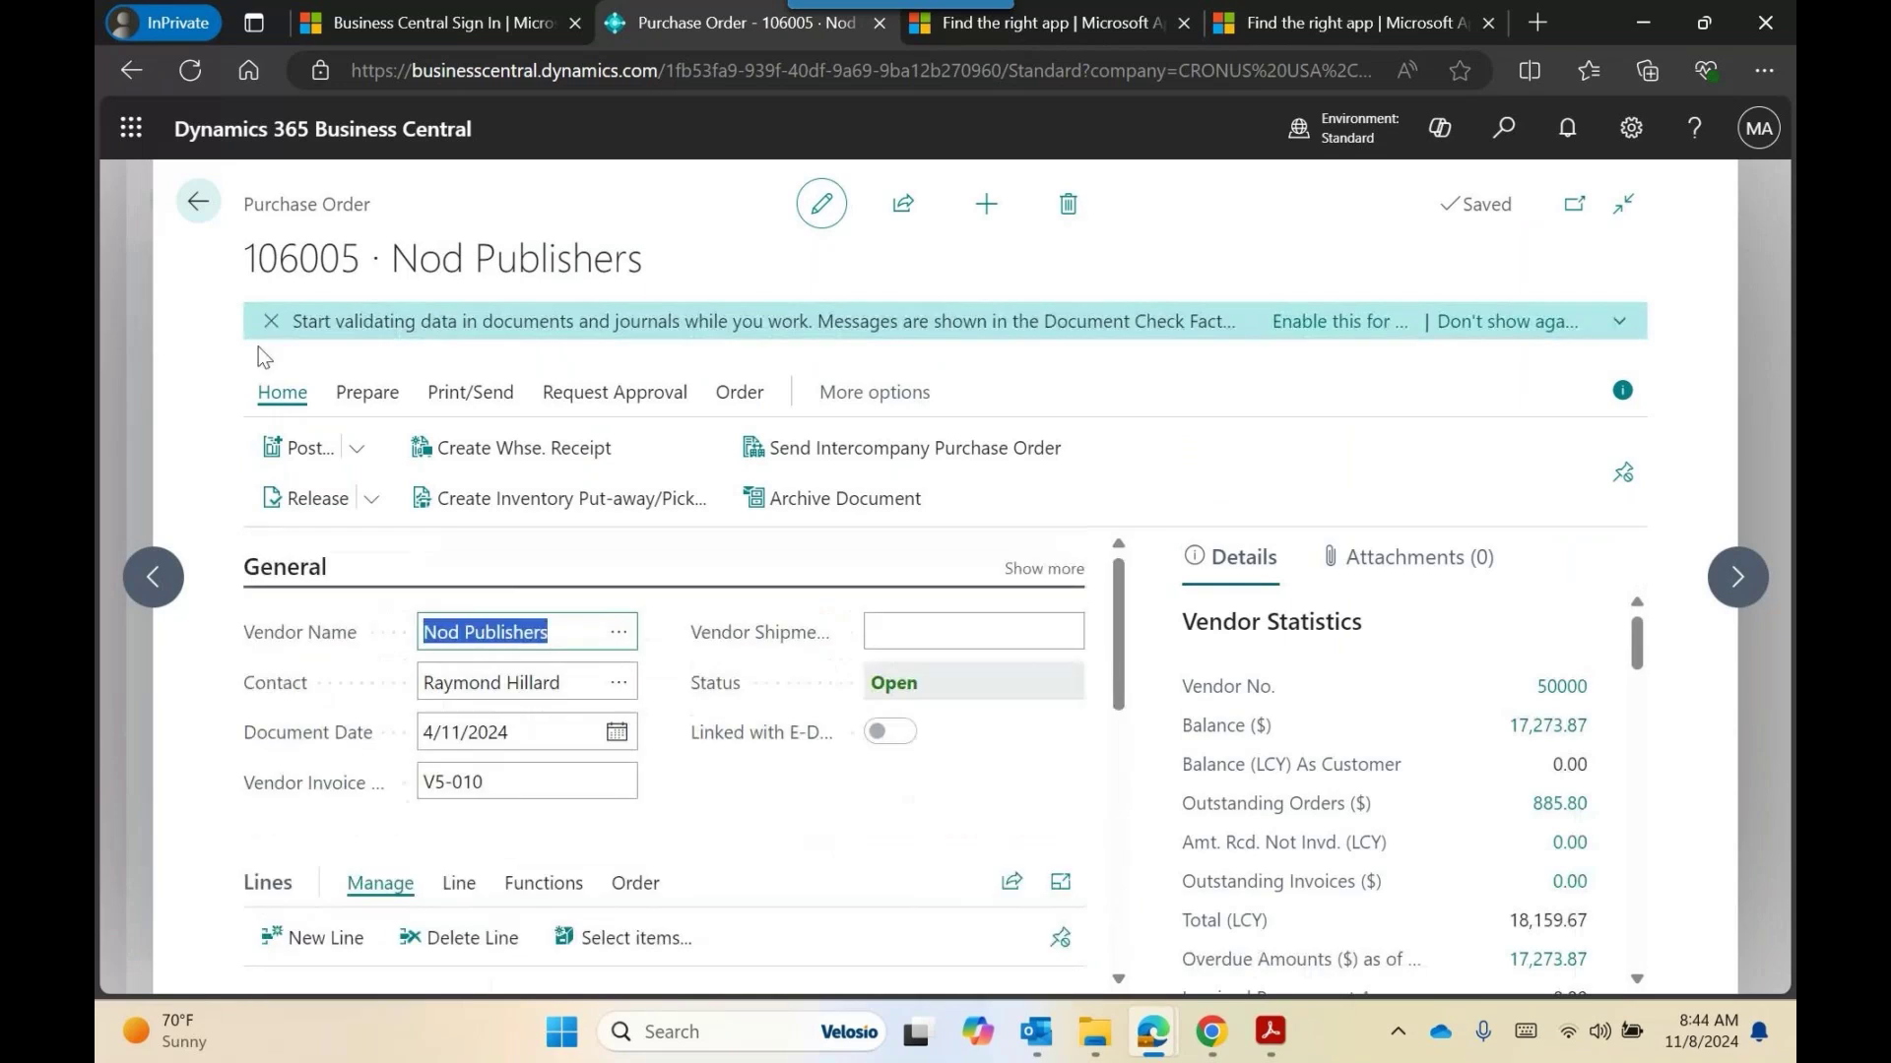
pyautogui.click(198, 204)
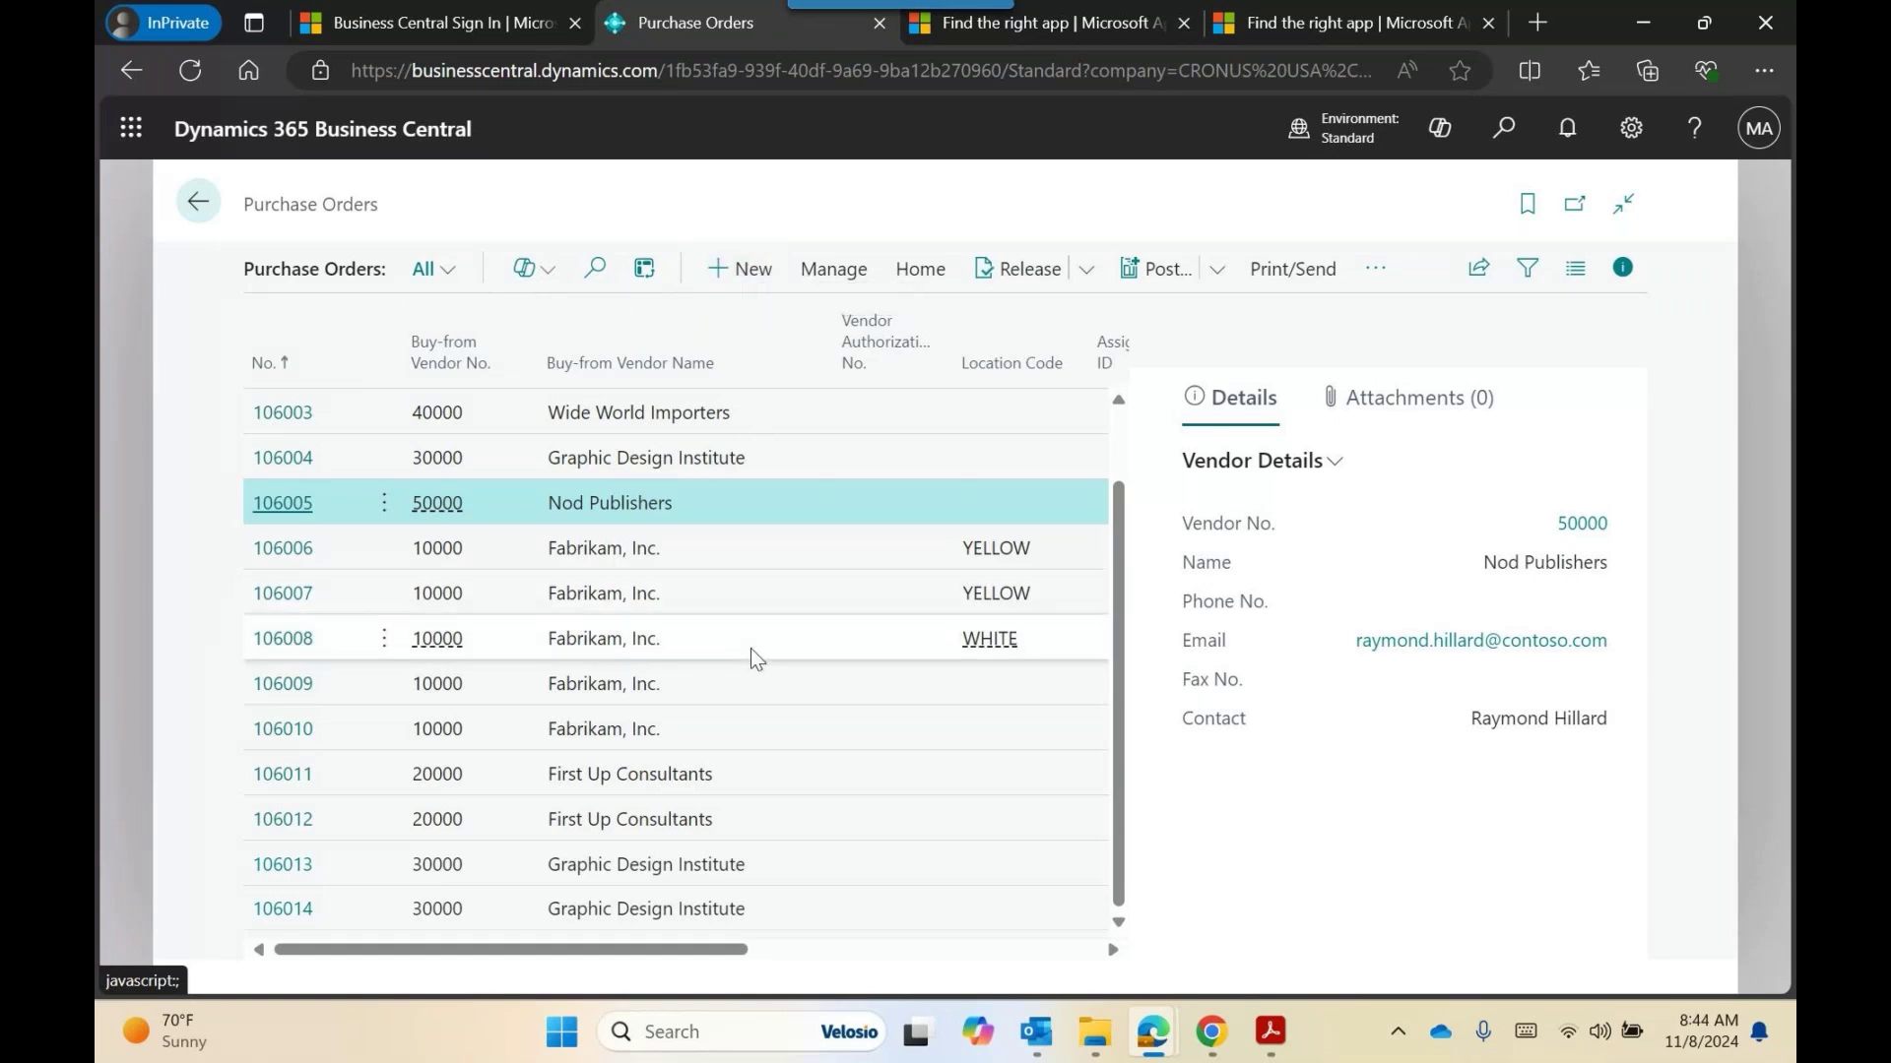
pyautogui.scroll(1, 750, 648)
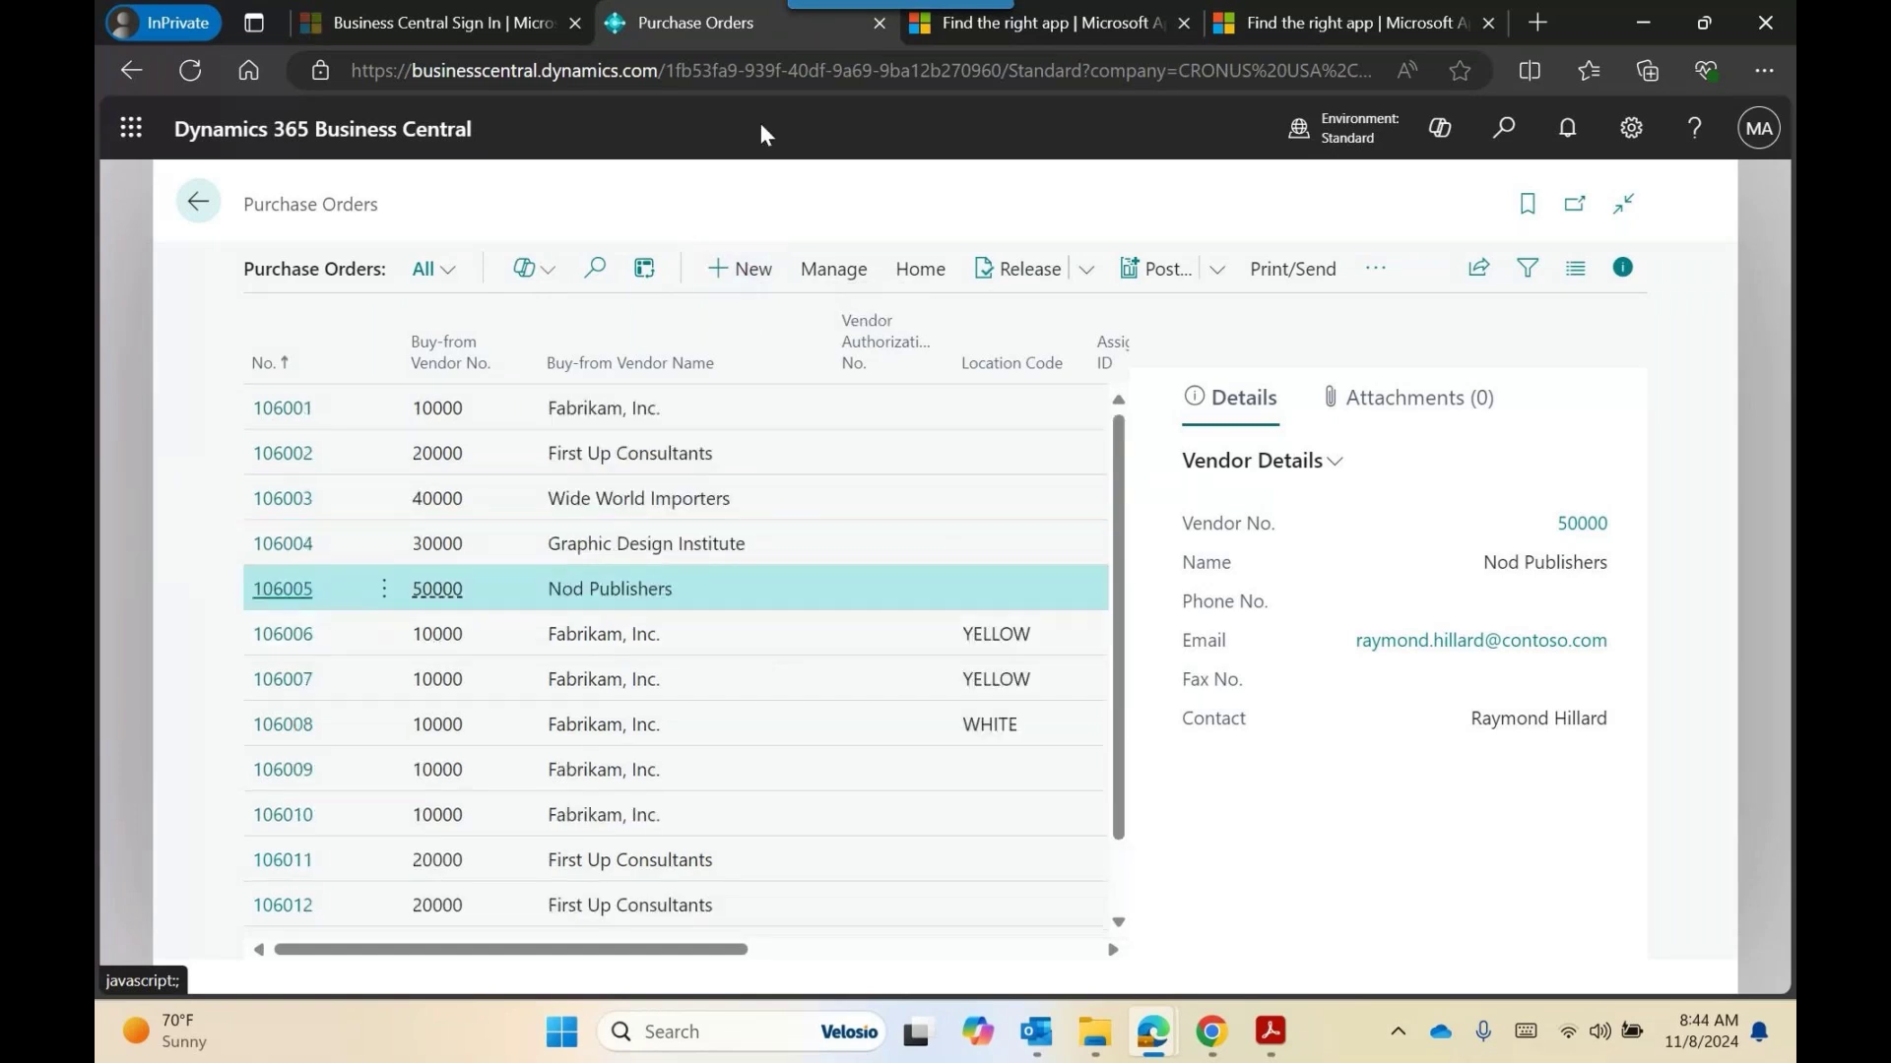
pyautogui.click(201, 203)
# Open the Posted Purchase Invoices list from the Purchasing area and look through its entries.
pyautogui.click(988, 208)
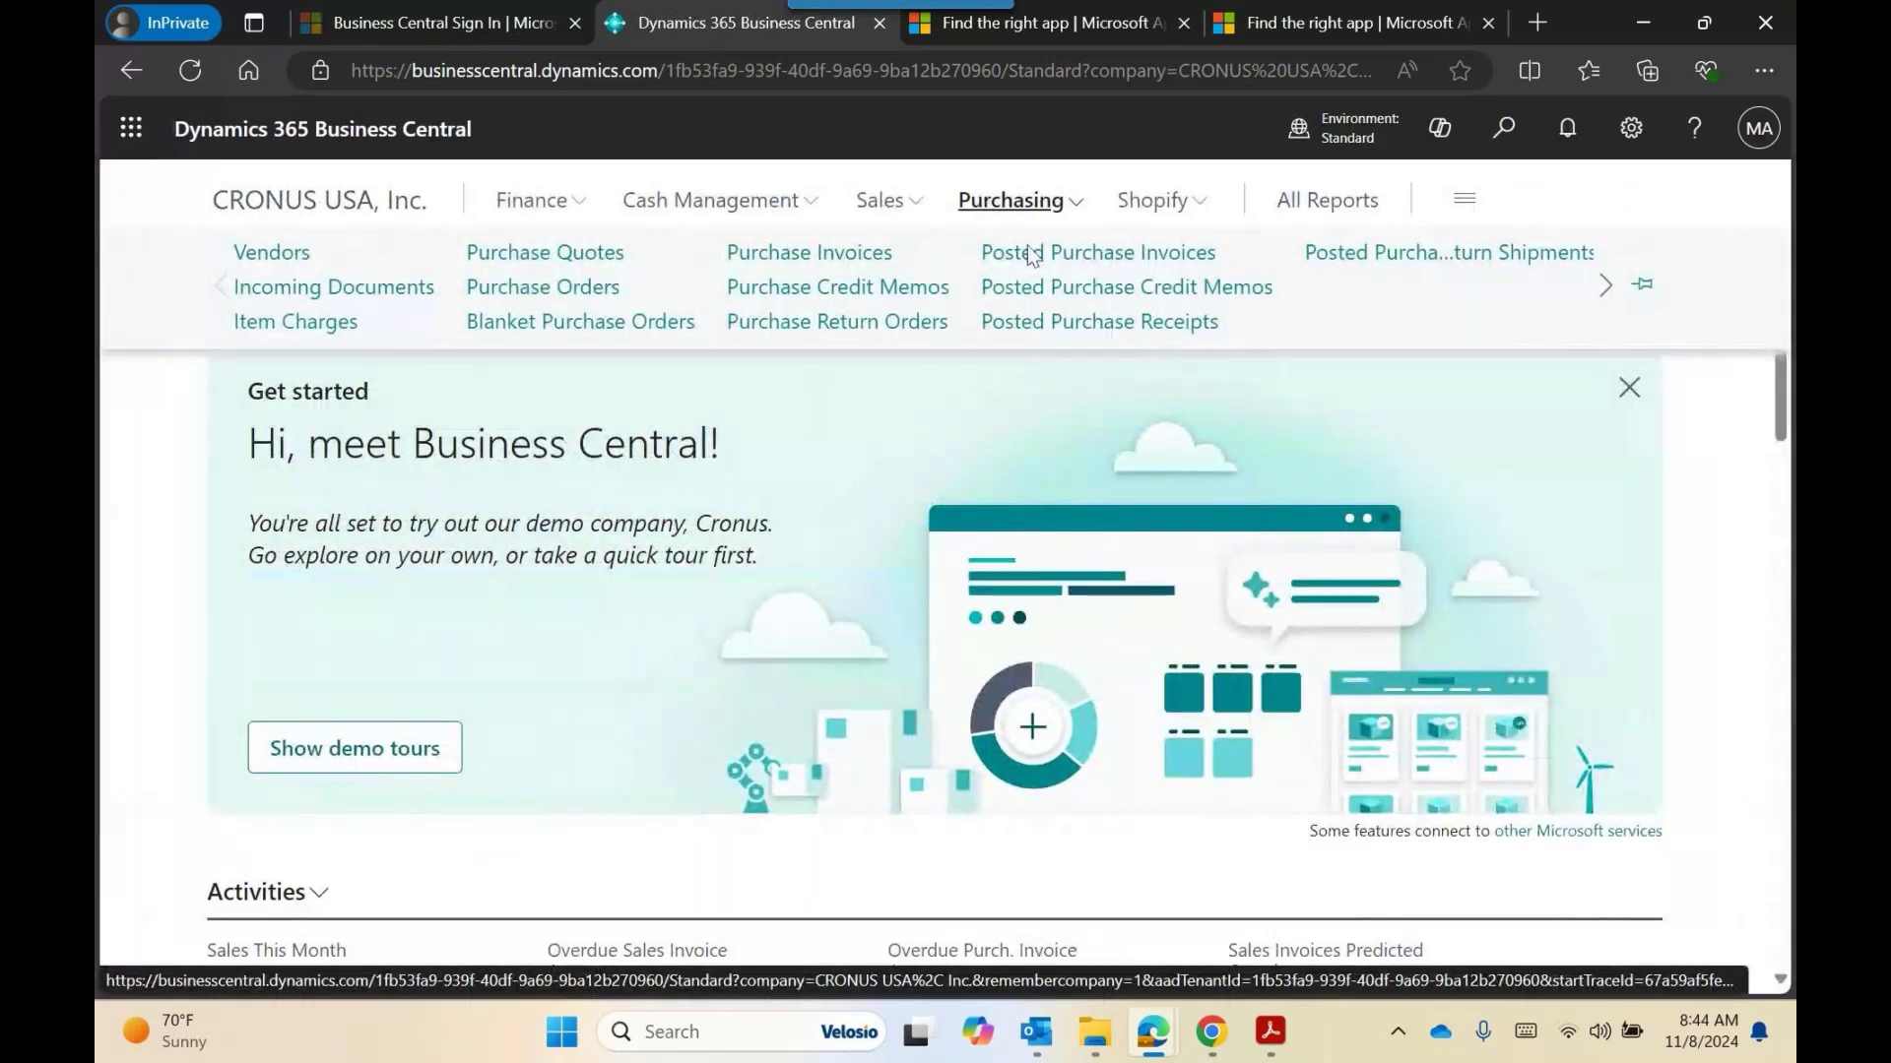
pyautogui.click(1128, 258)
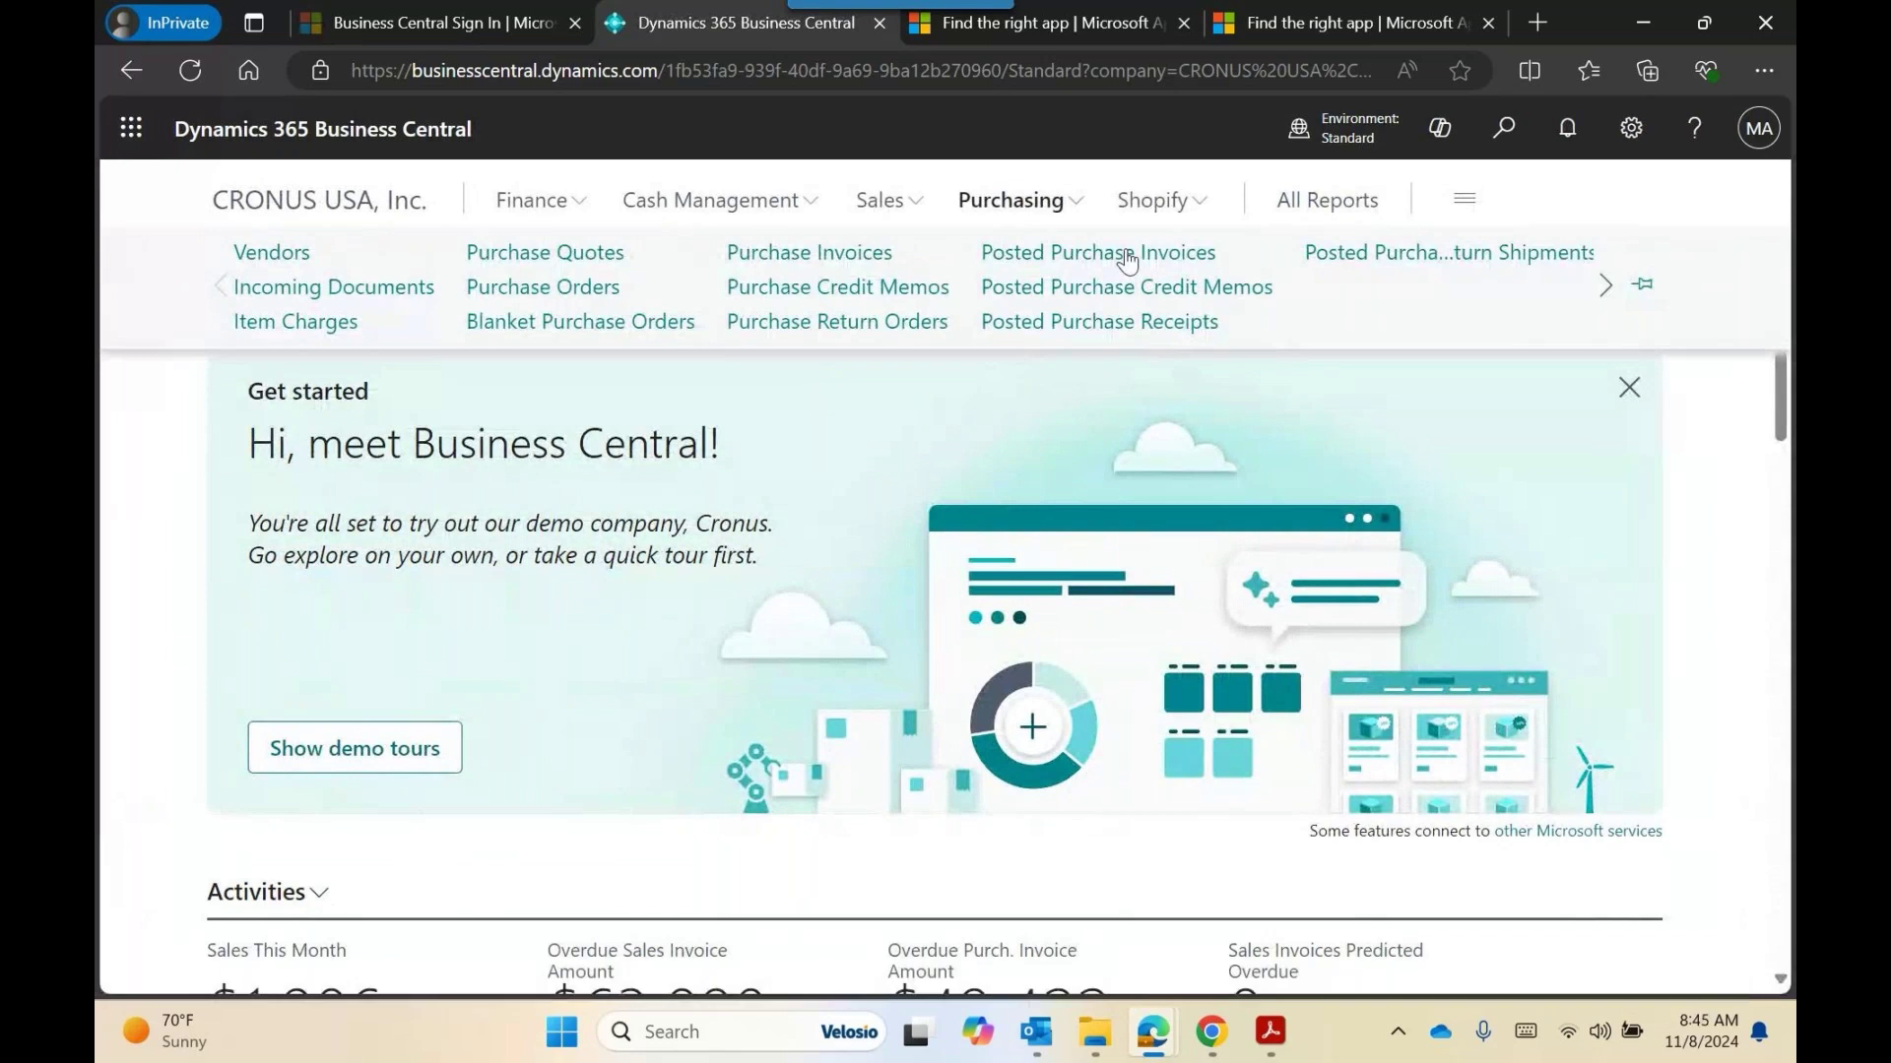
pyautogui.scroll(-10, 508, 746)
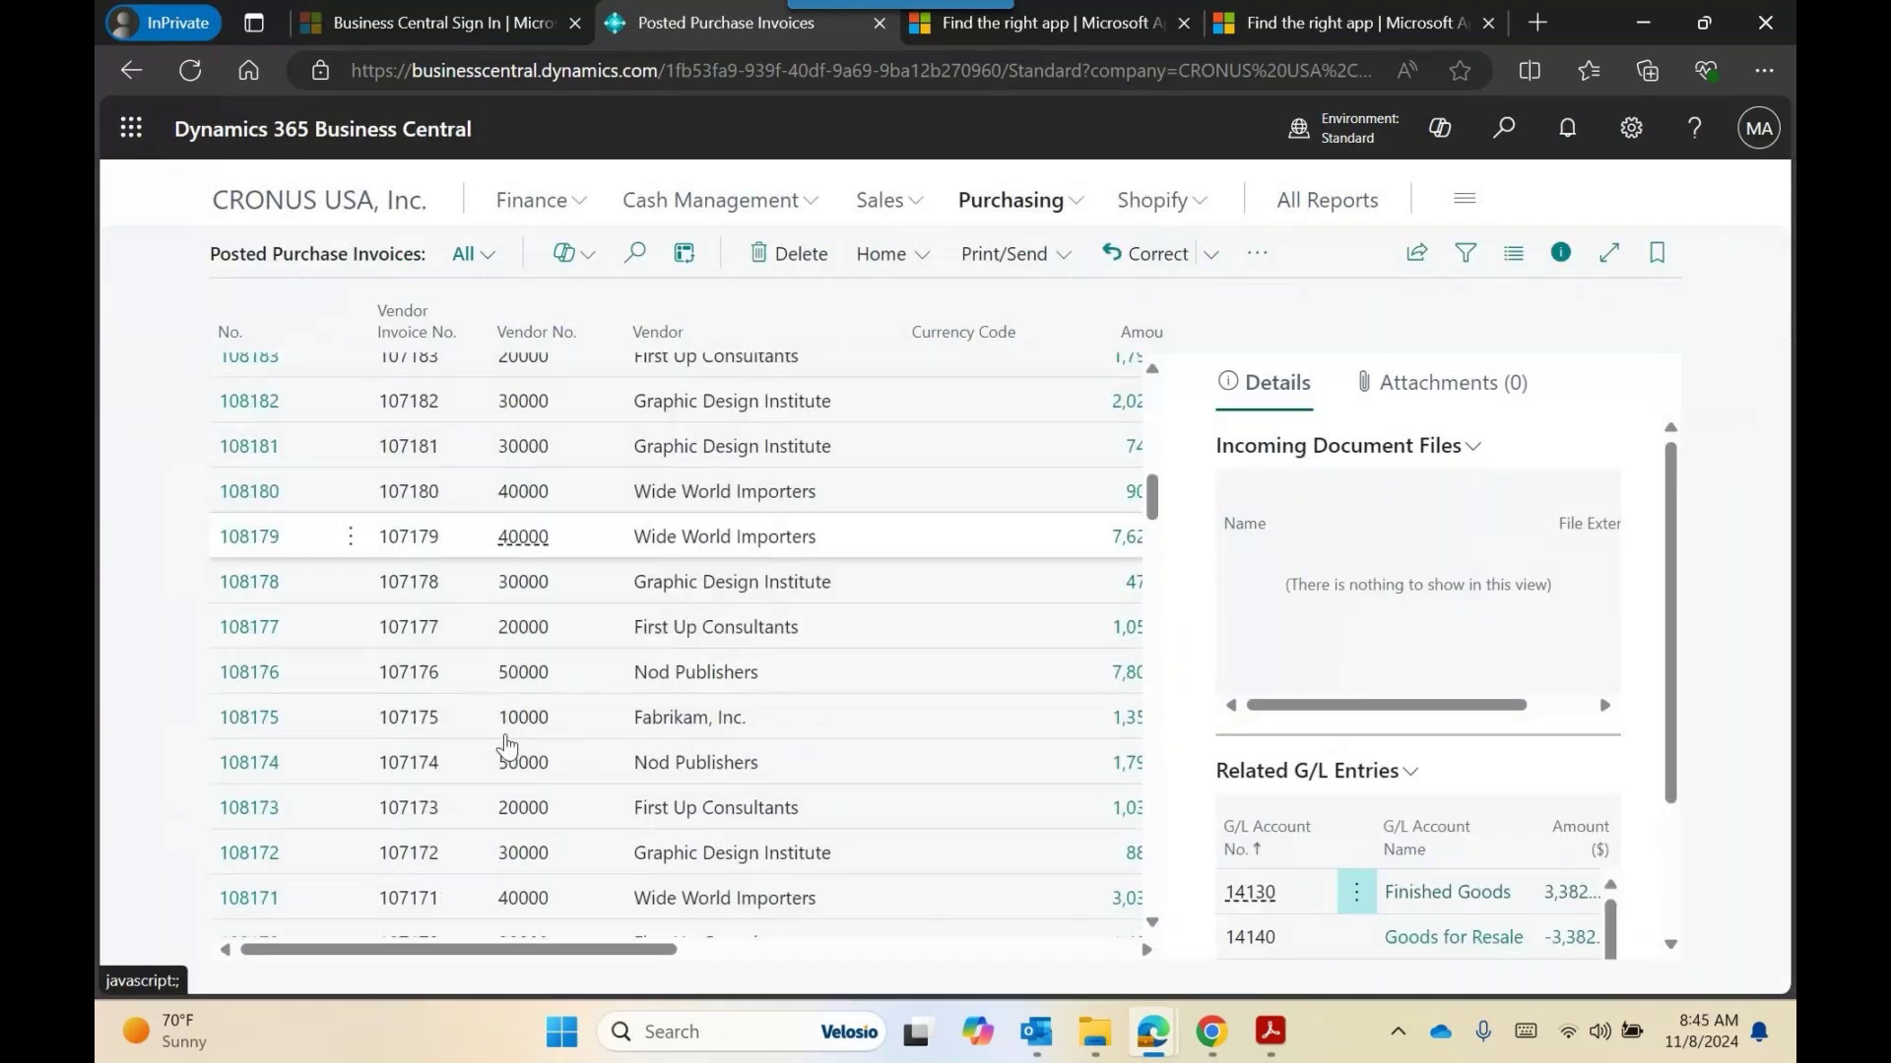
pyautogui.scroll(10, 482, 709)
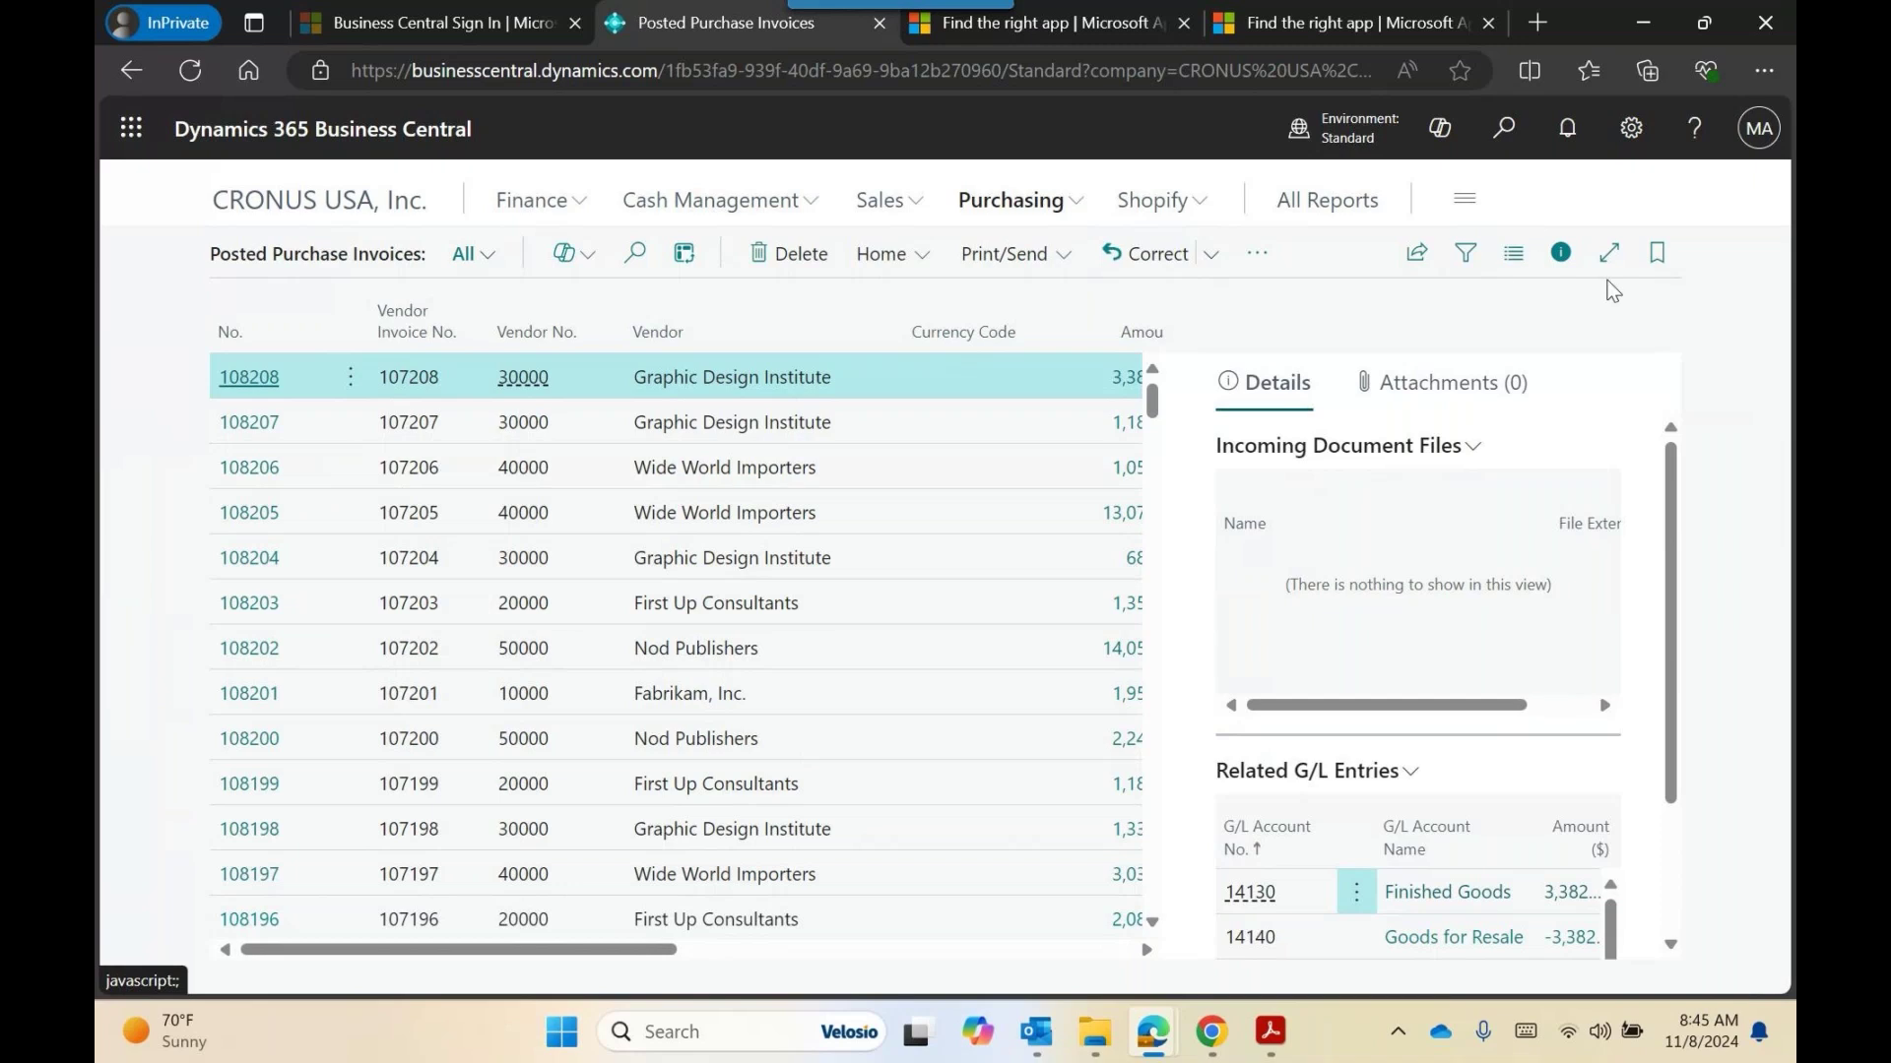
# Hide the invoice details and filter the posted purchase invoices by Posting Date 0101..0131.
pyautogui.click(1561, 253)
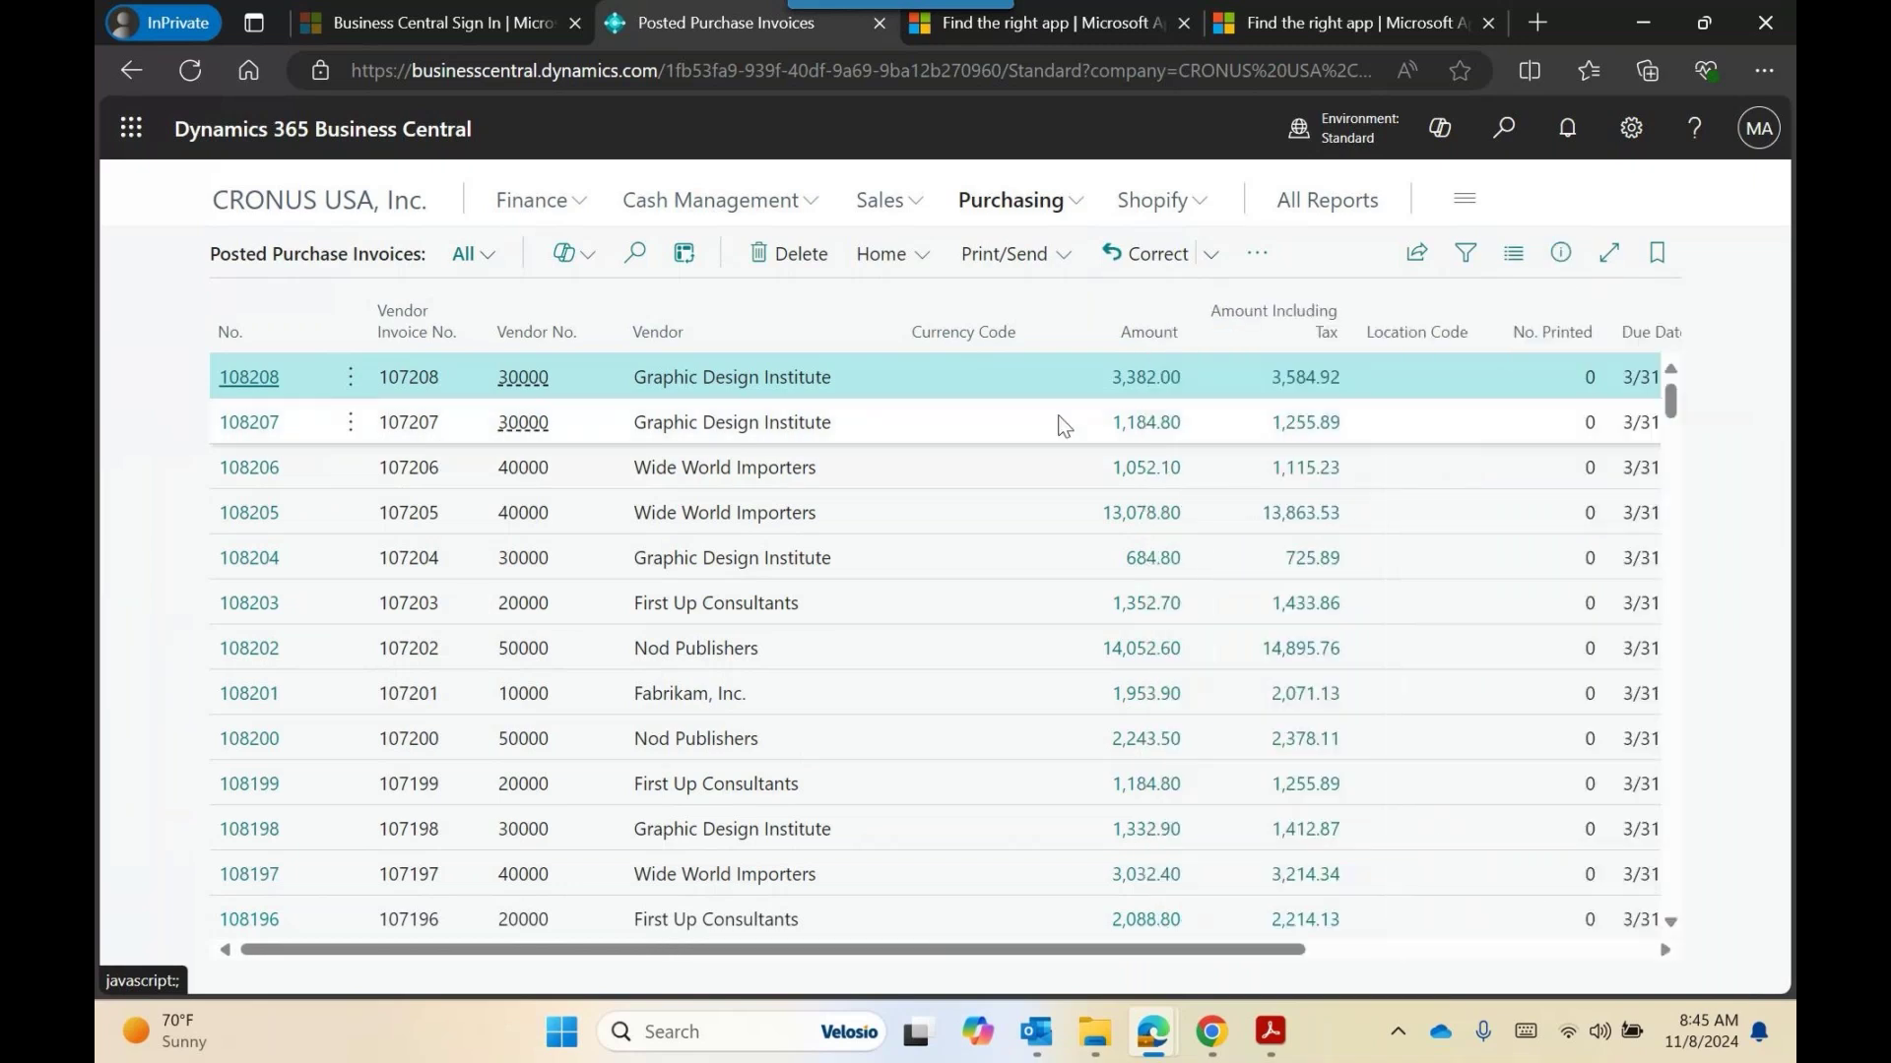
pyautogui.click(1466, 258)
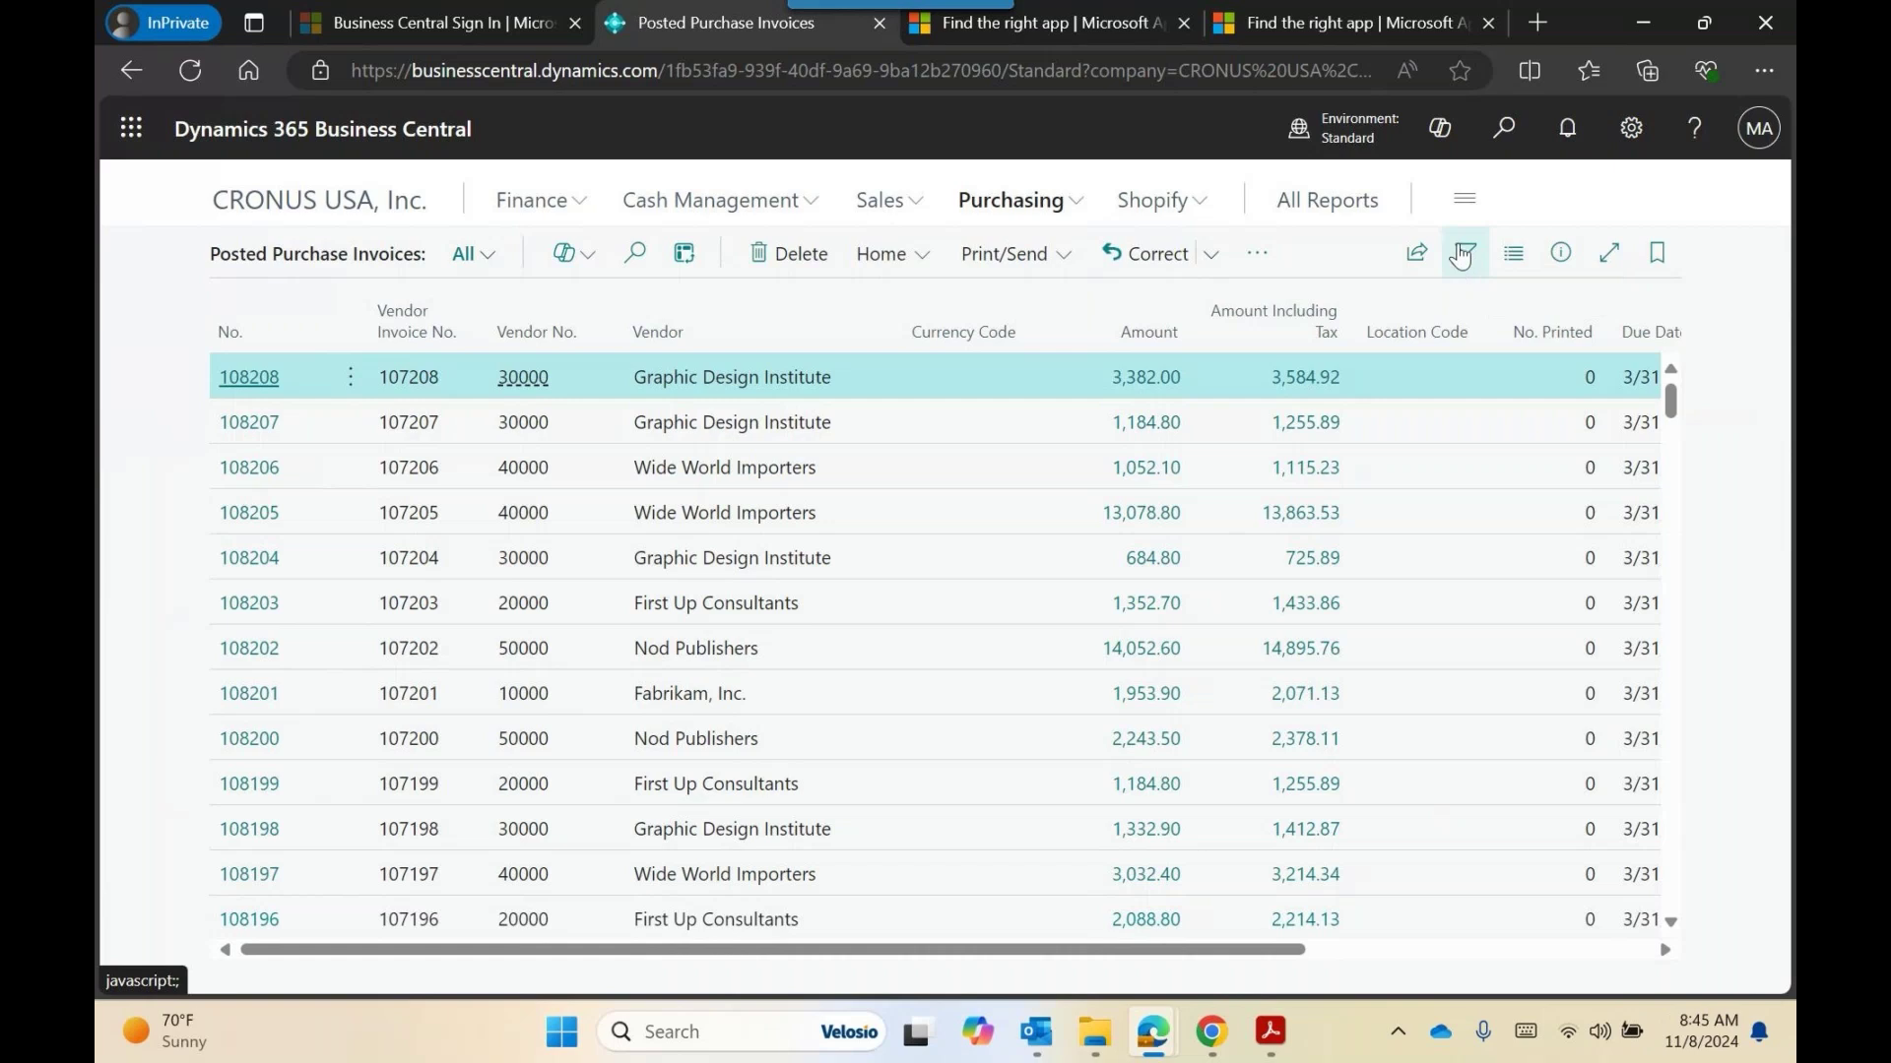
pyautogui.click(279, 483)
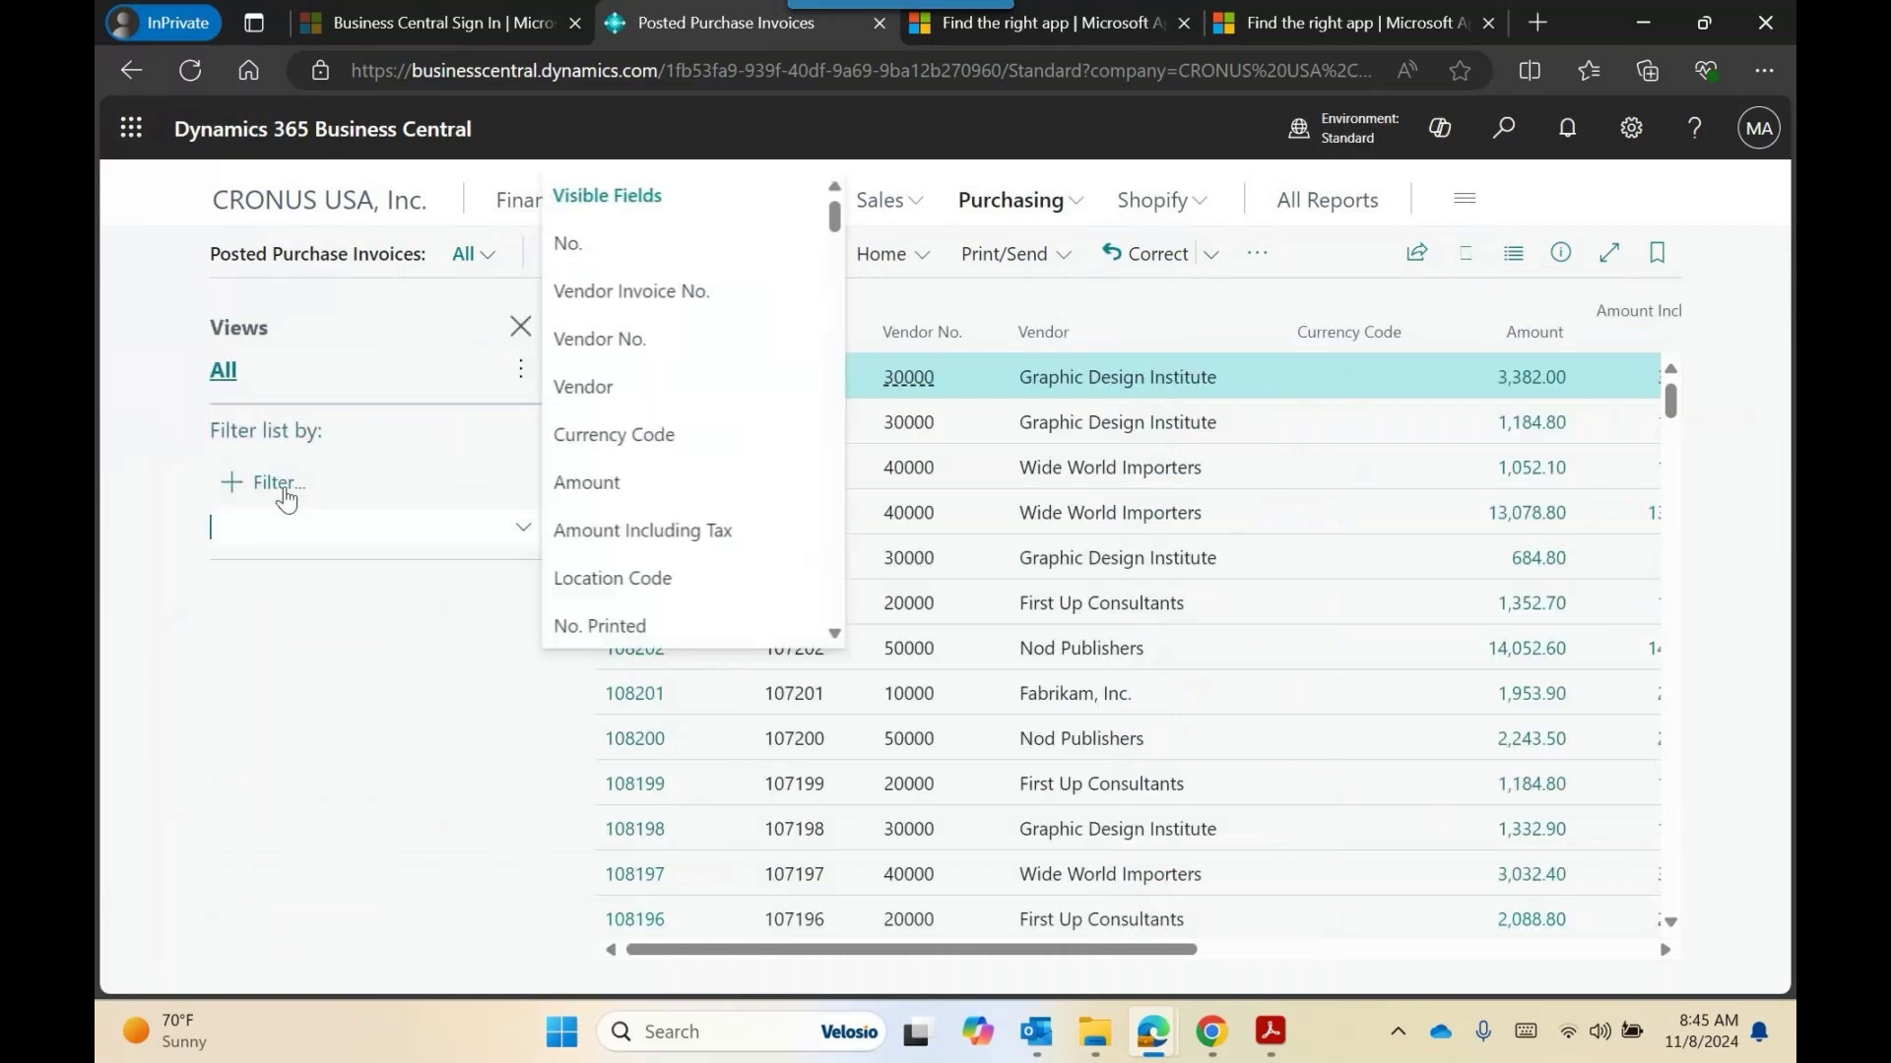
pyautogui.write('Posting Date')
pyautogui.press('Return')
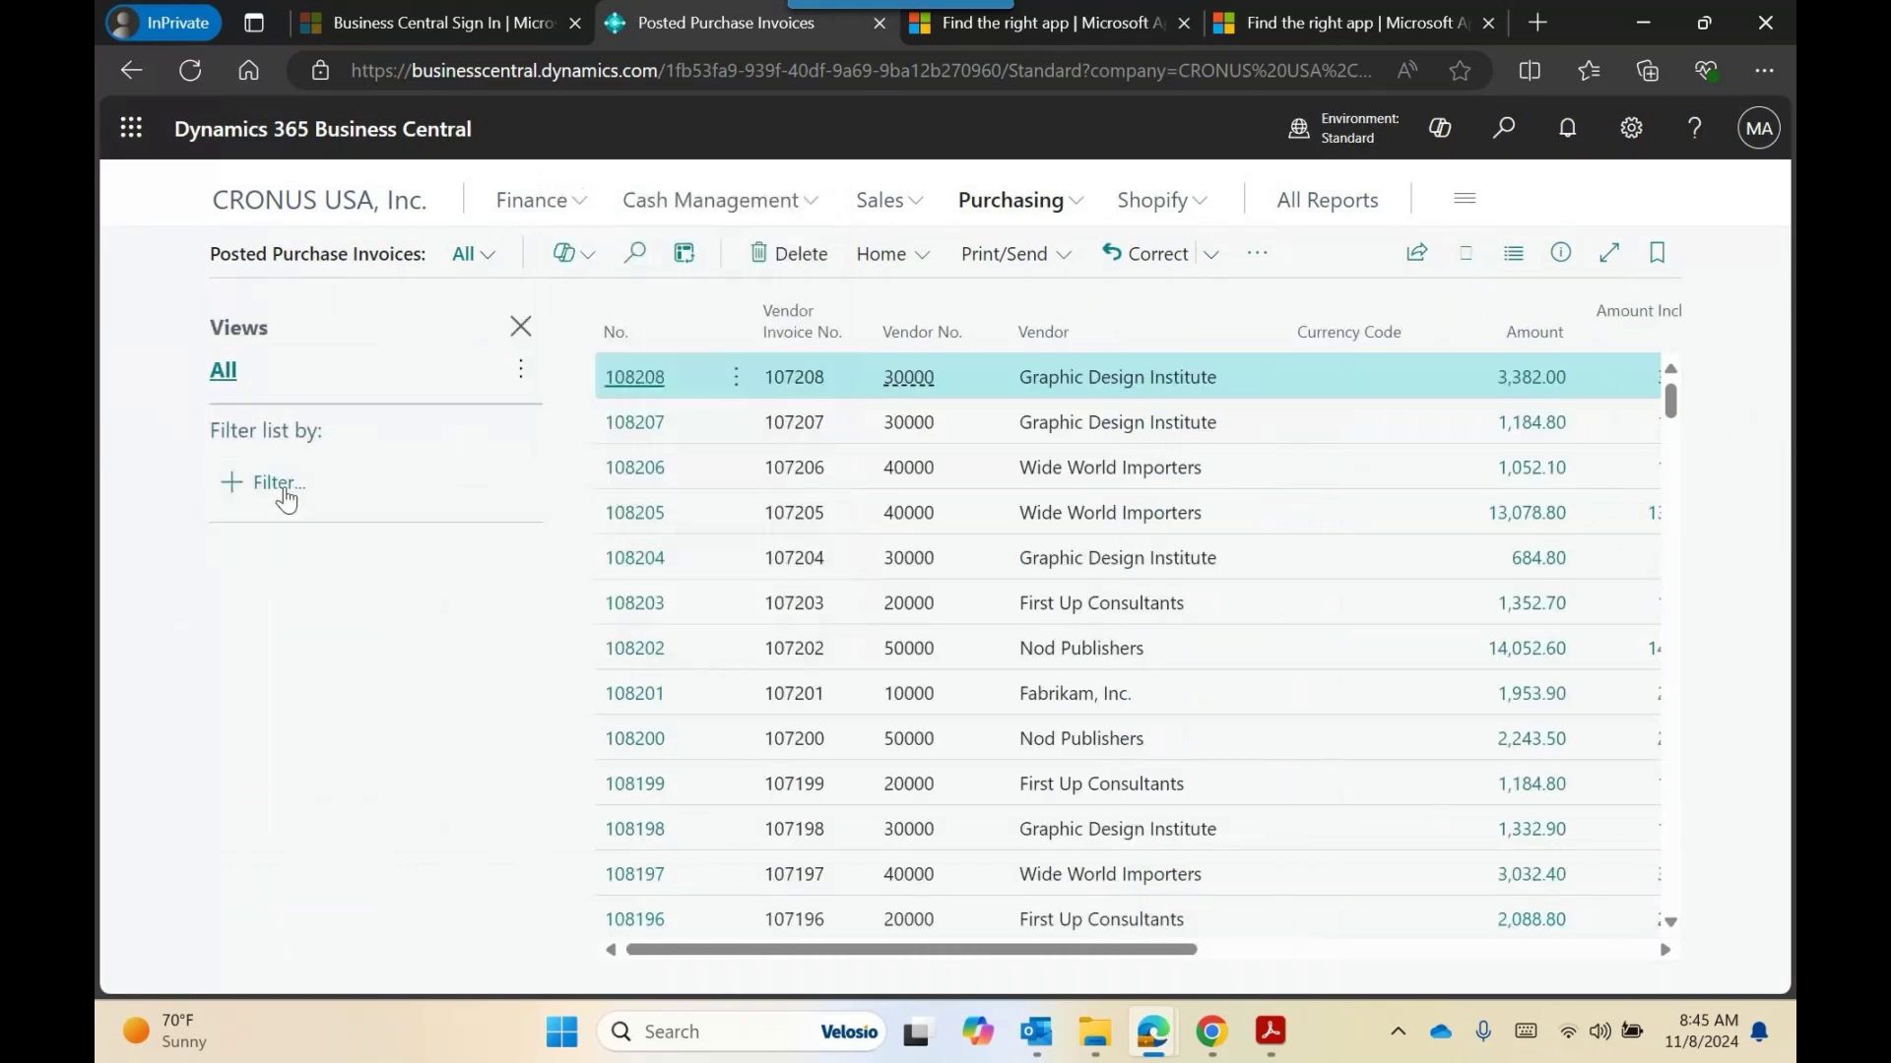
pyautogui.write('0101')
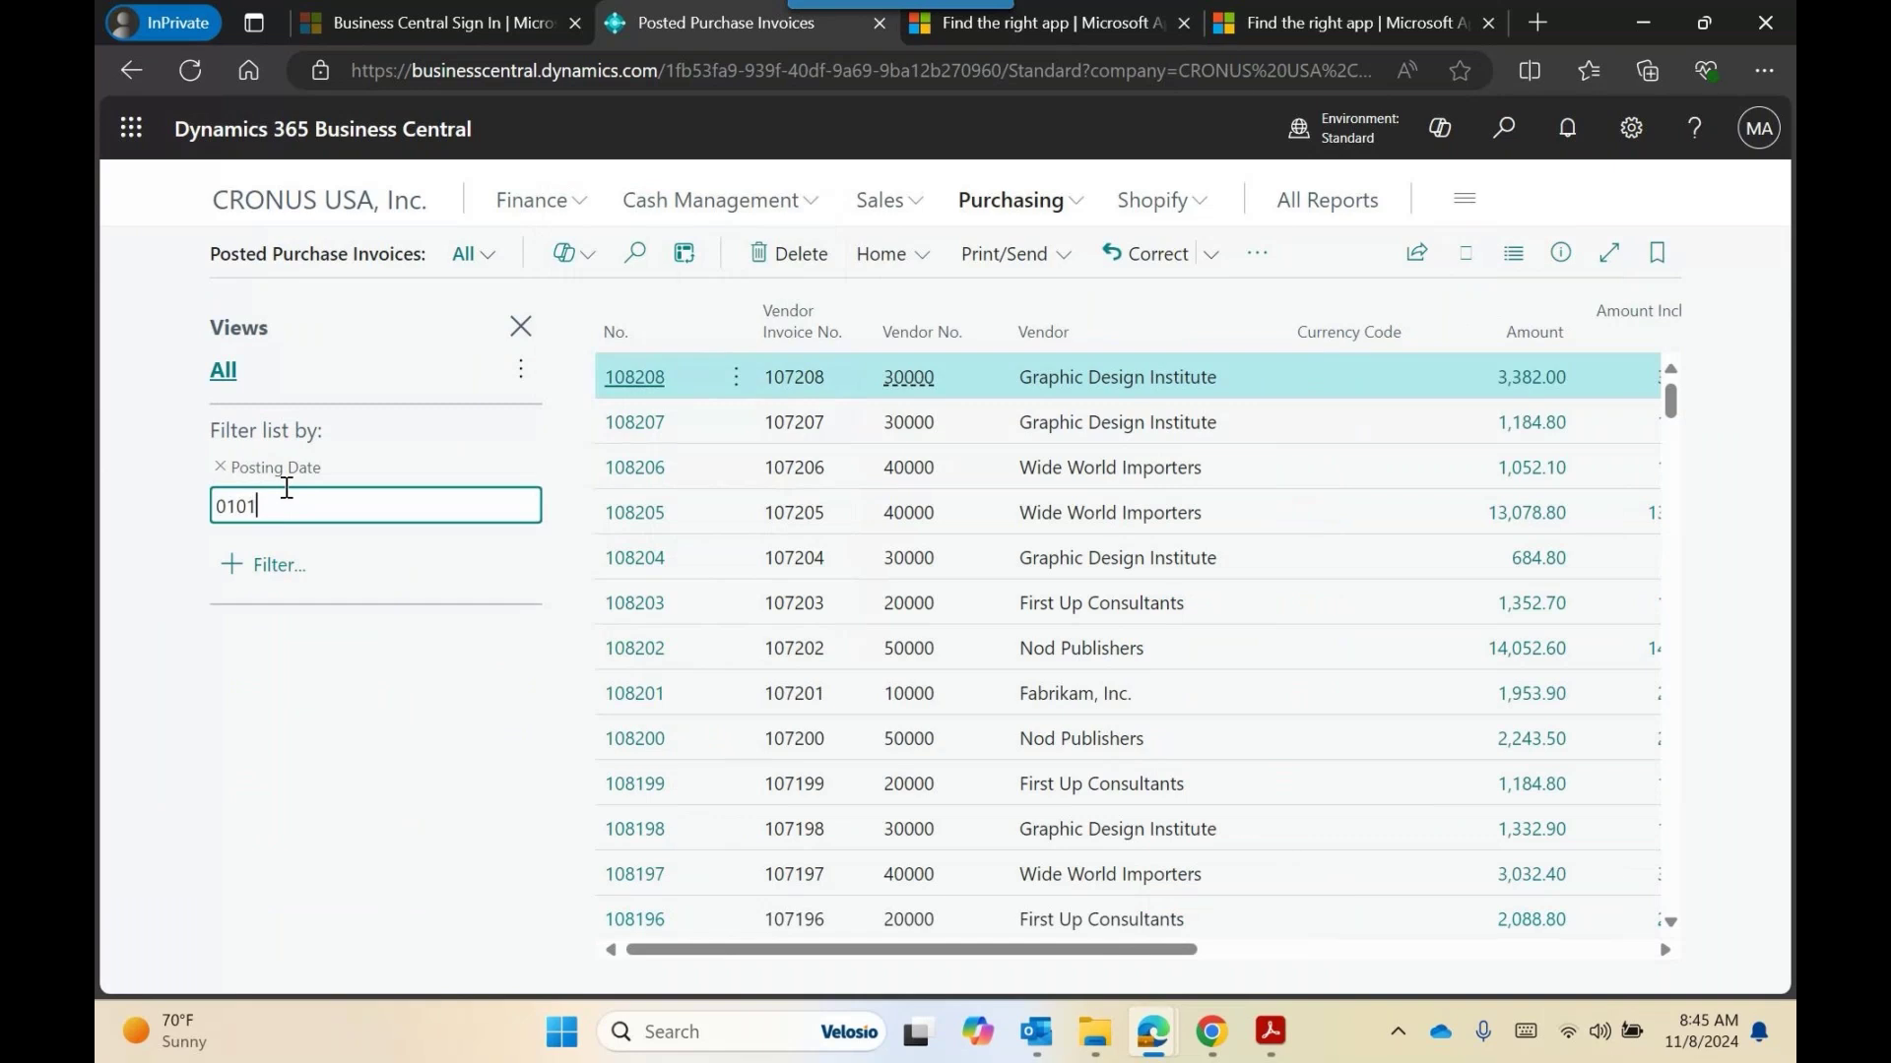
pyautogui.write('..0131')
pyautogui.press('Tab')
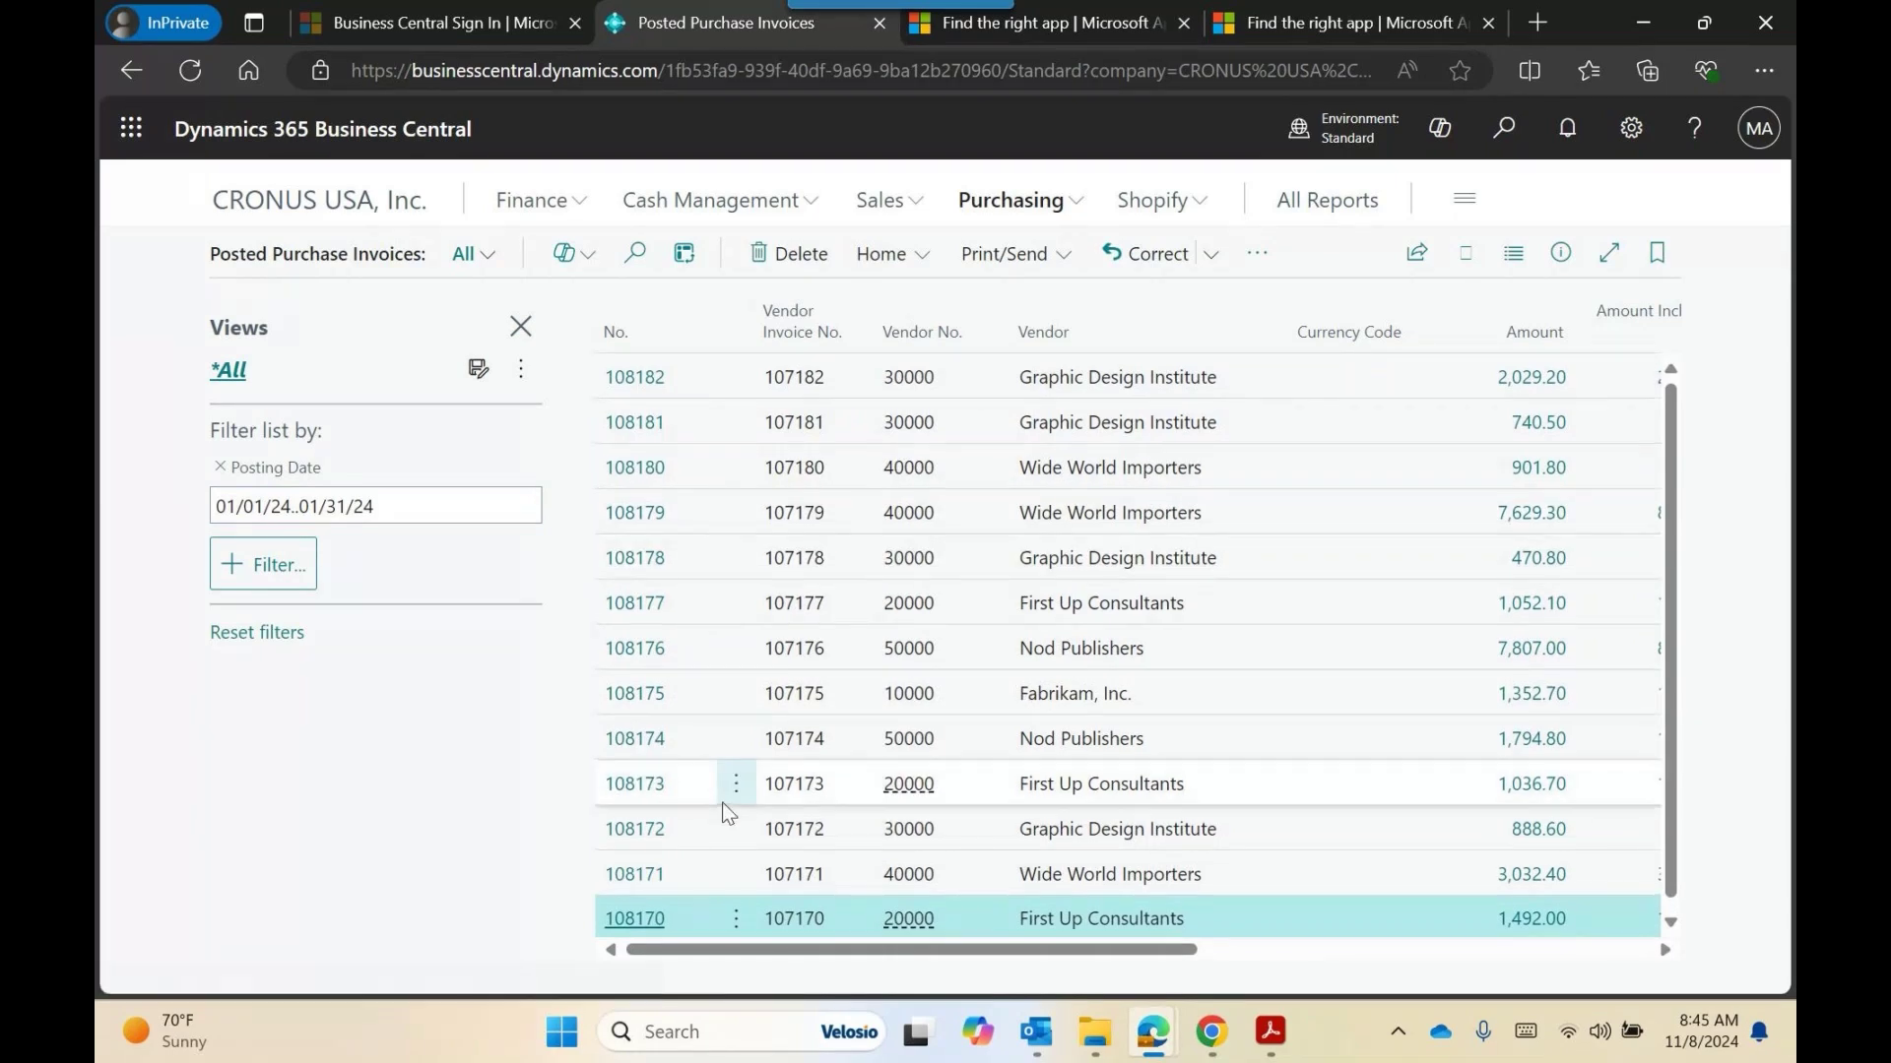
# Add a Vendor No. filter and set it to 40000, Wide World Importers.
pyautogui.click(280, 574)
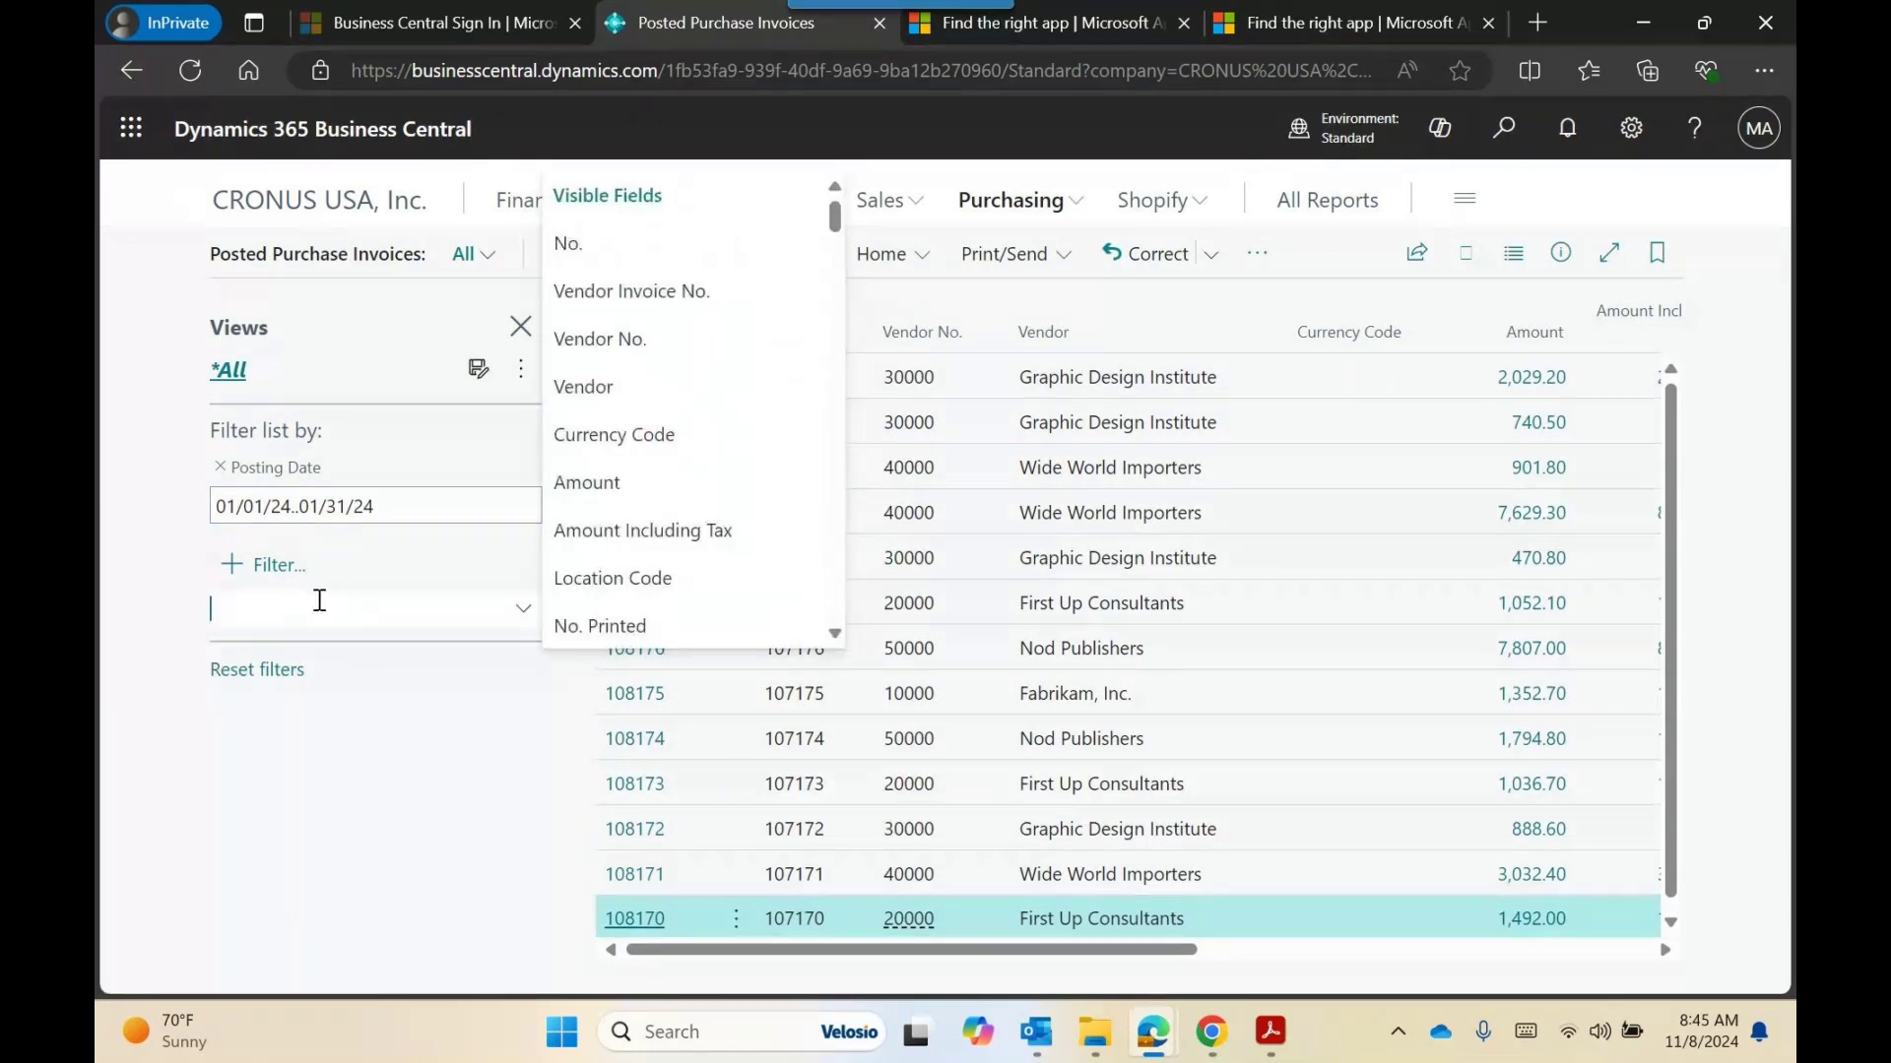
pyautogui.click(599, 340)
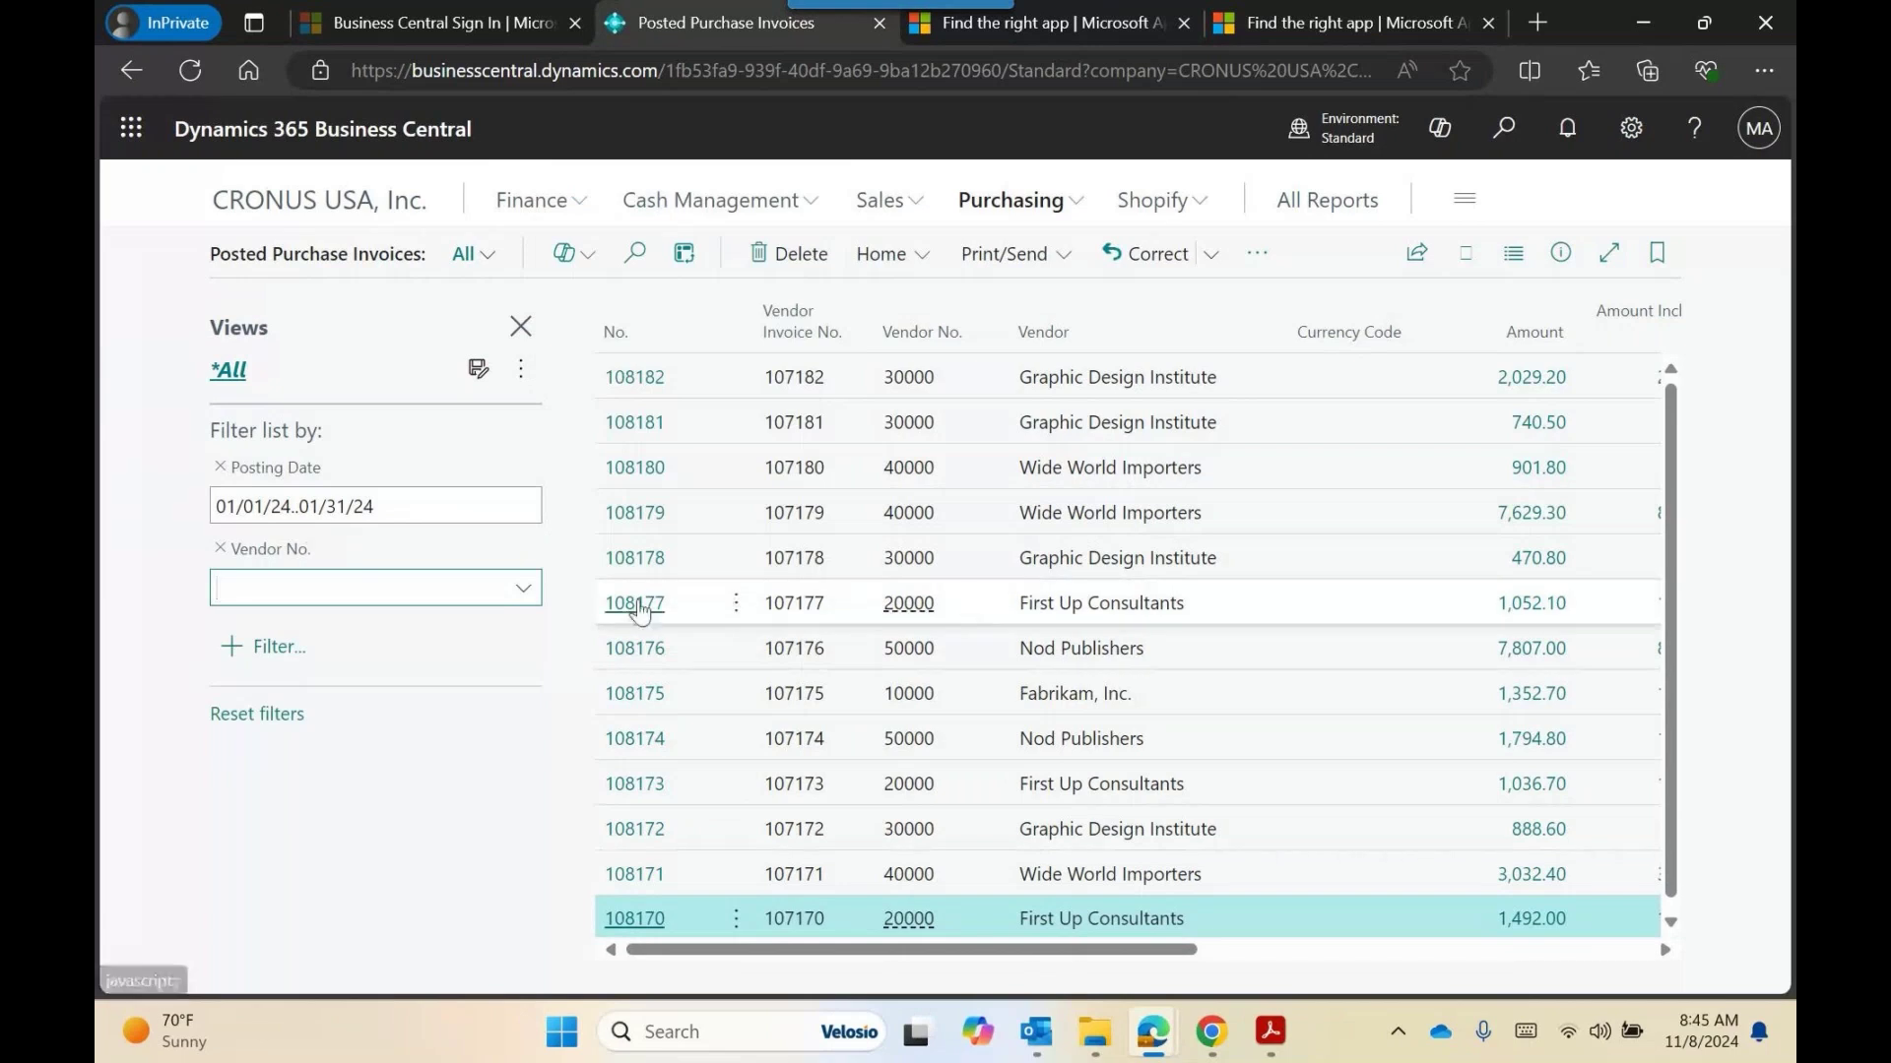
pyautogui.click(522, 589)
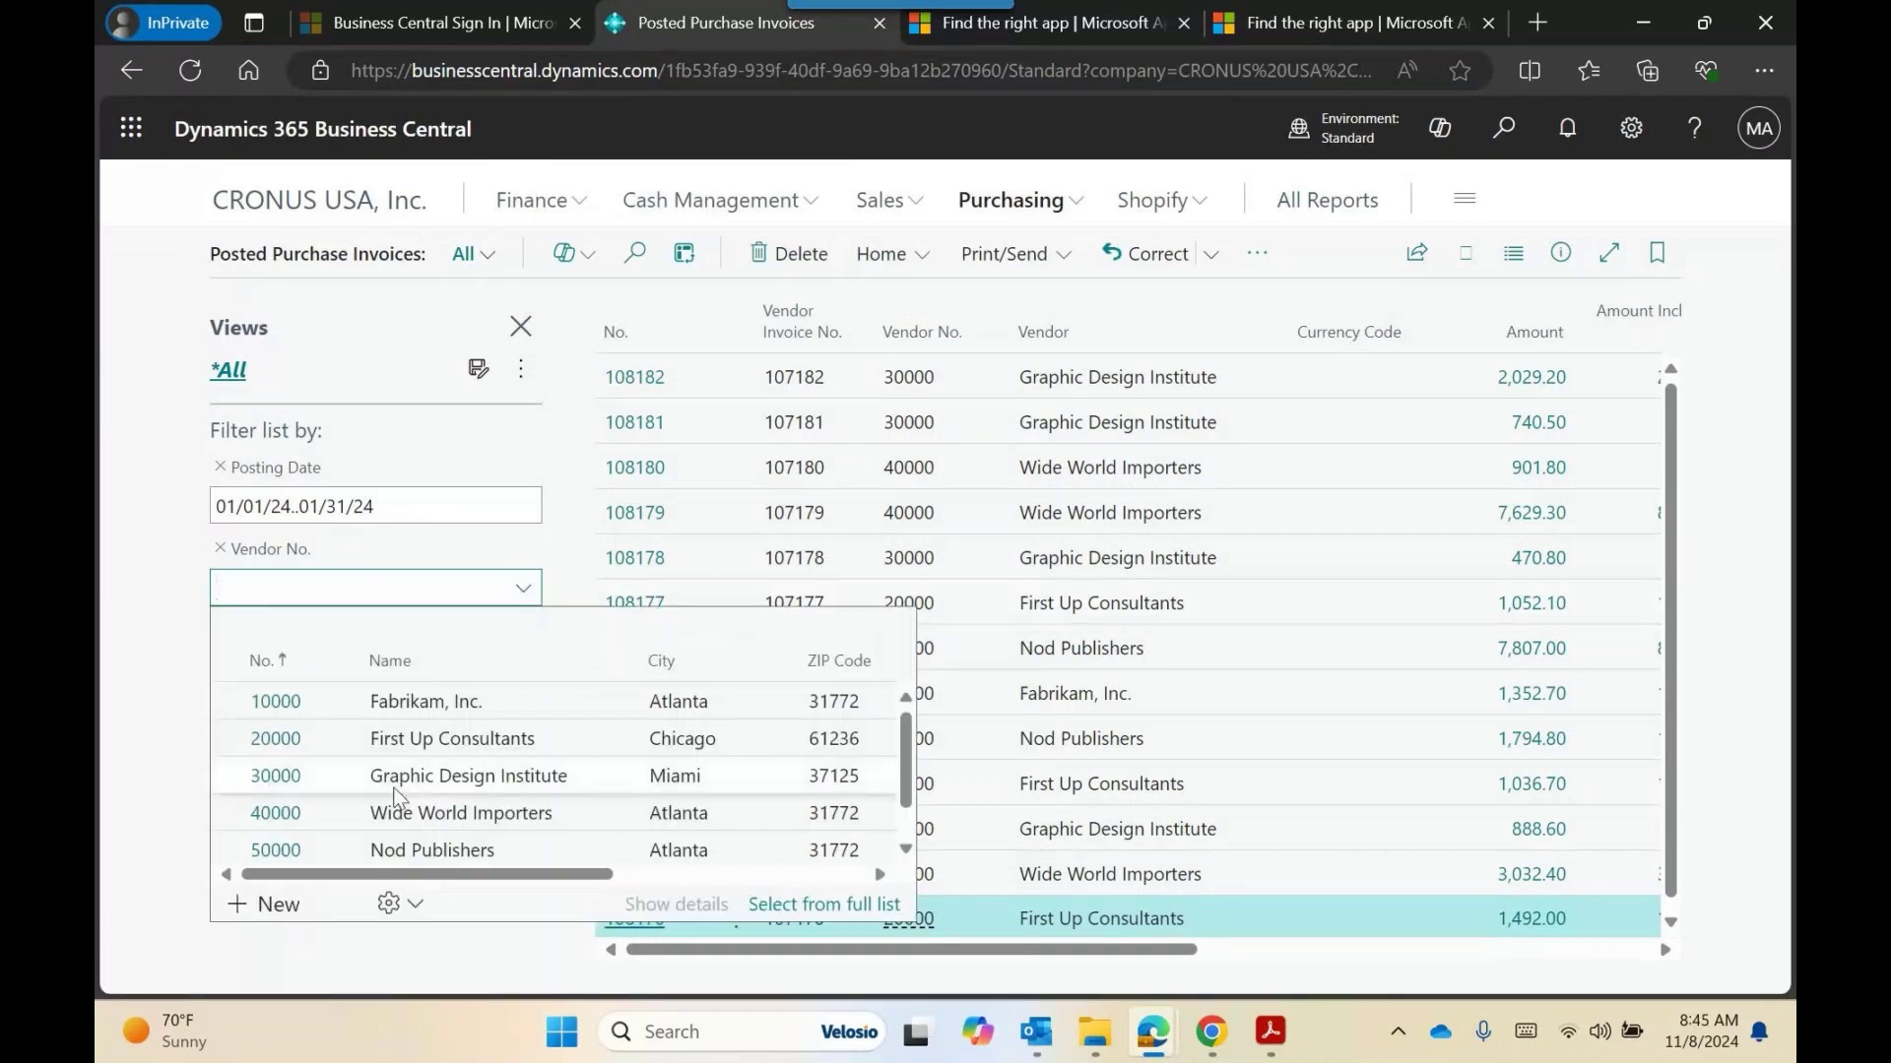
pyautogui.click(321, 813)
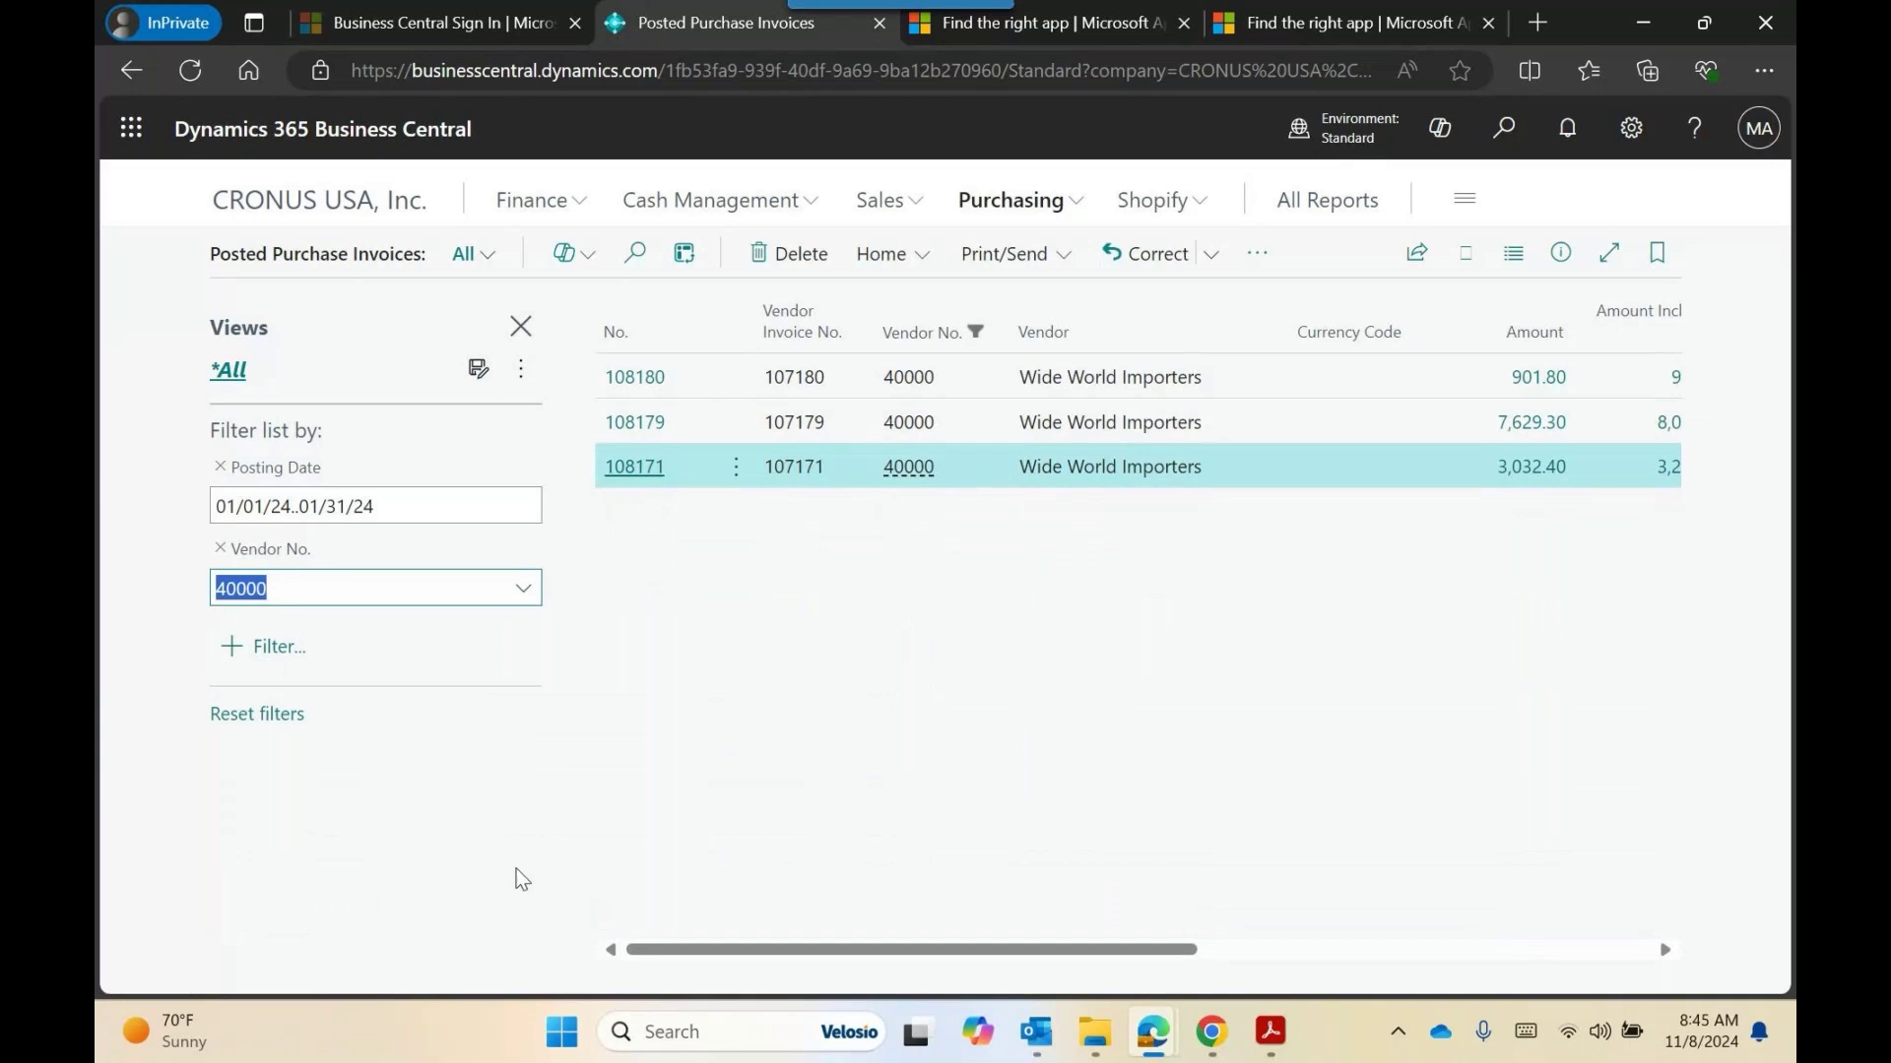
pyautogui.click(1204, 758)
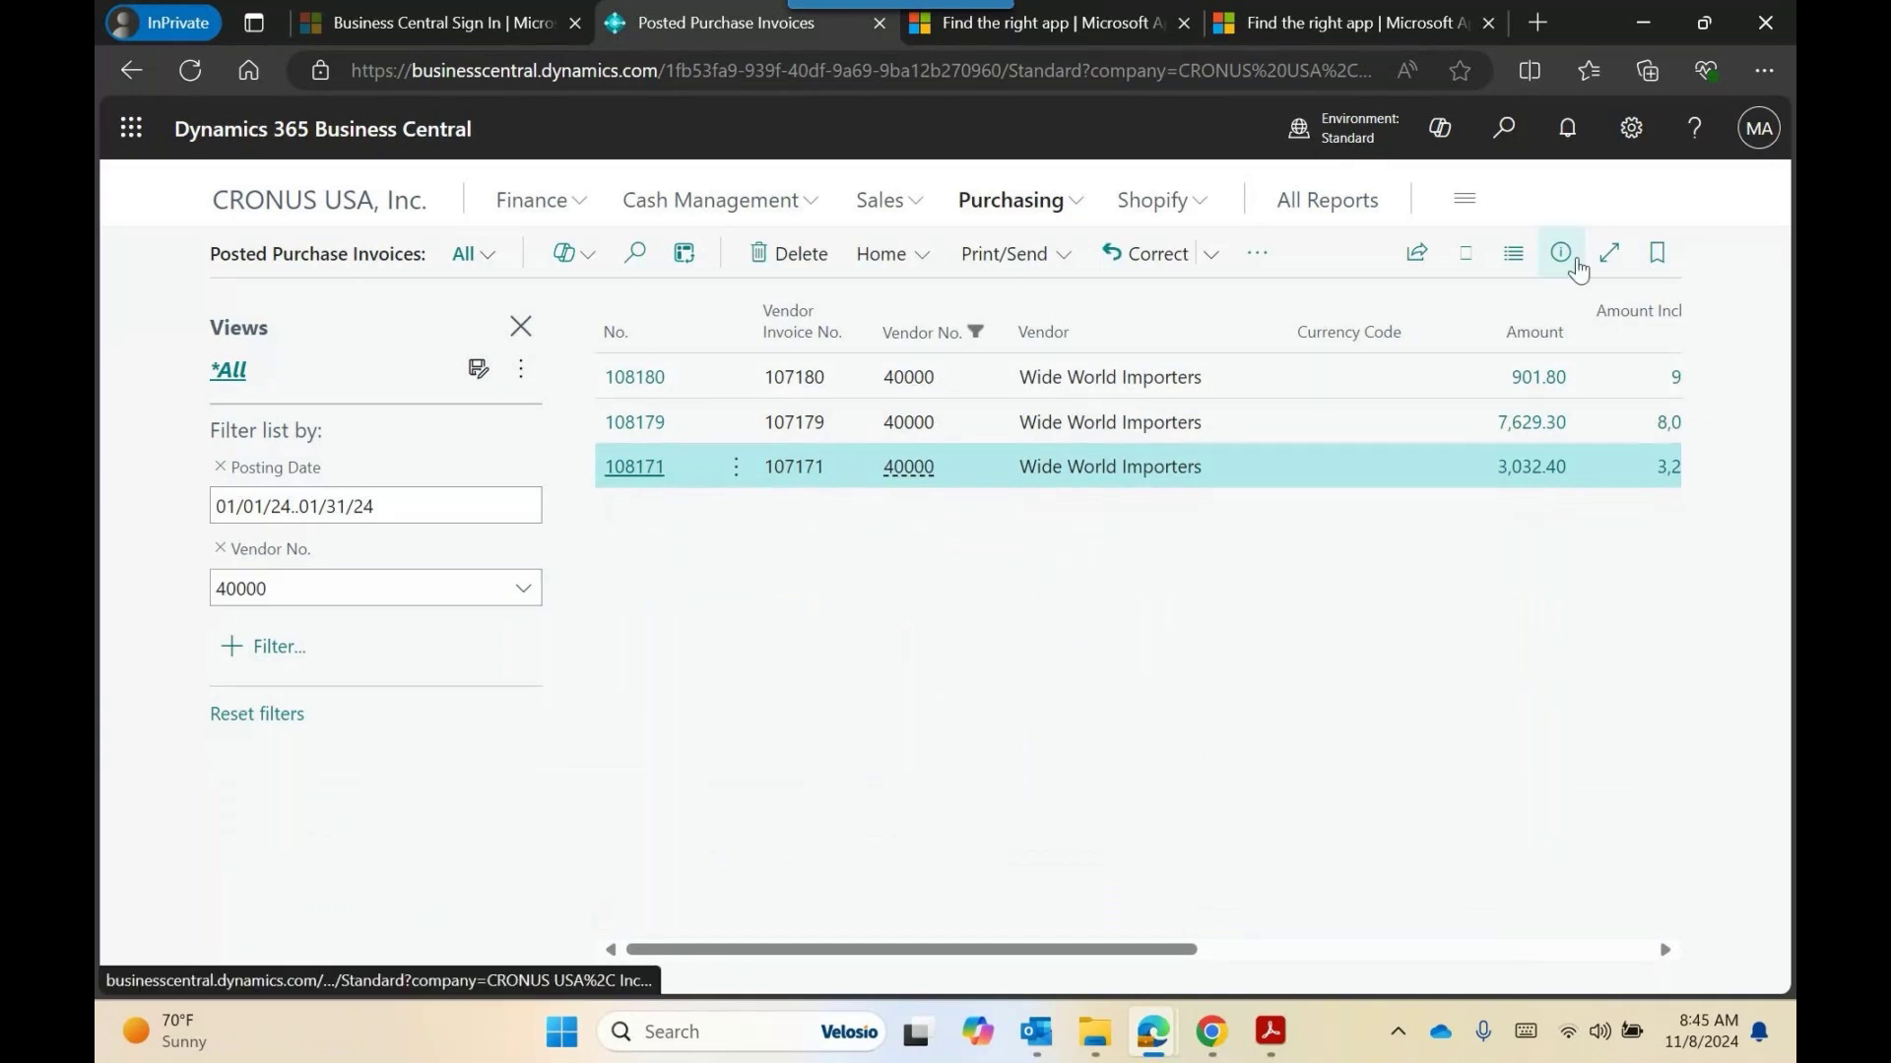
# Export the filtered invoice list with Open in Excel, view the downloaded workbook, and switch back to Business Central.
pyautogui.click(1416, 253)
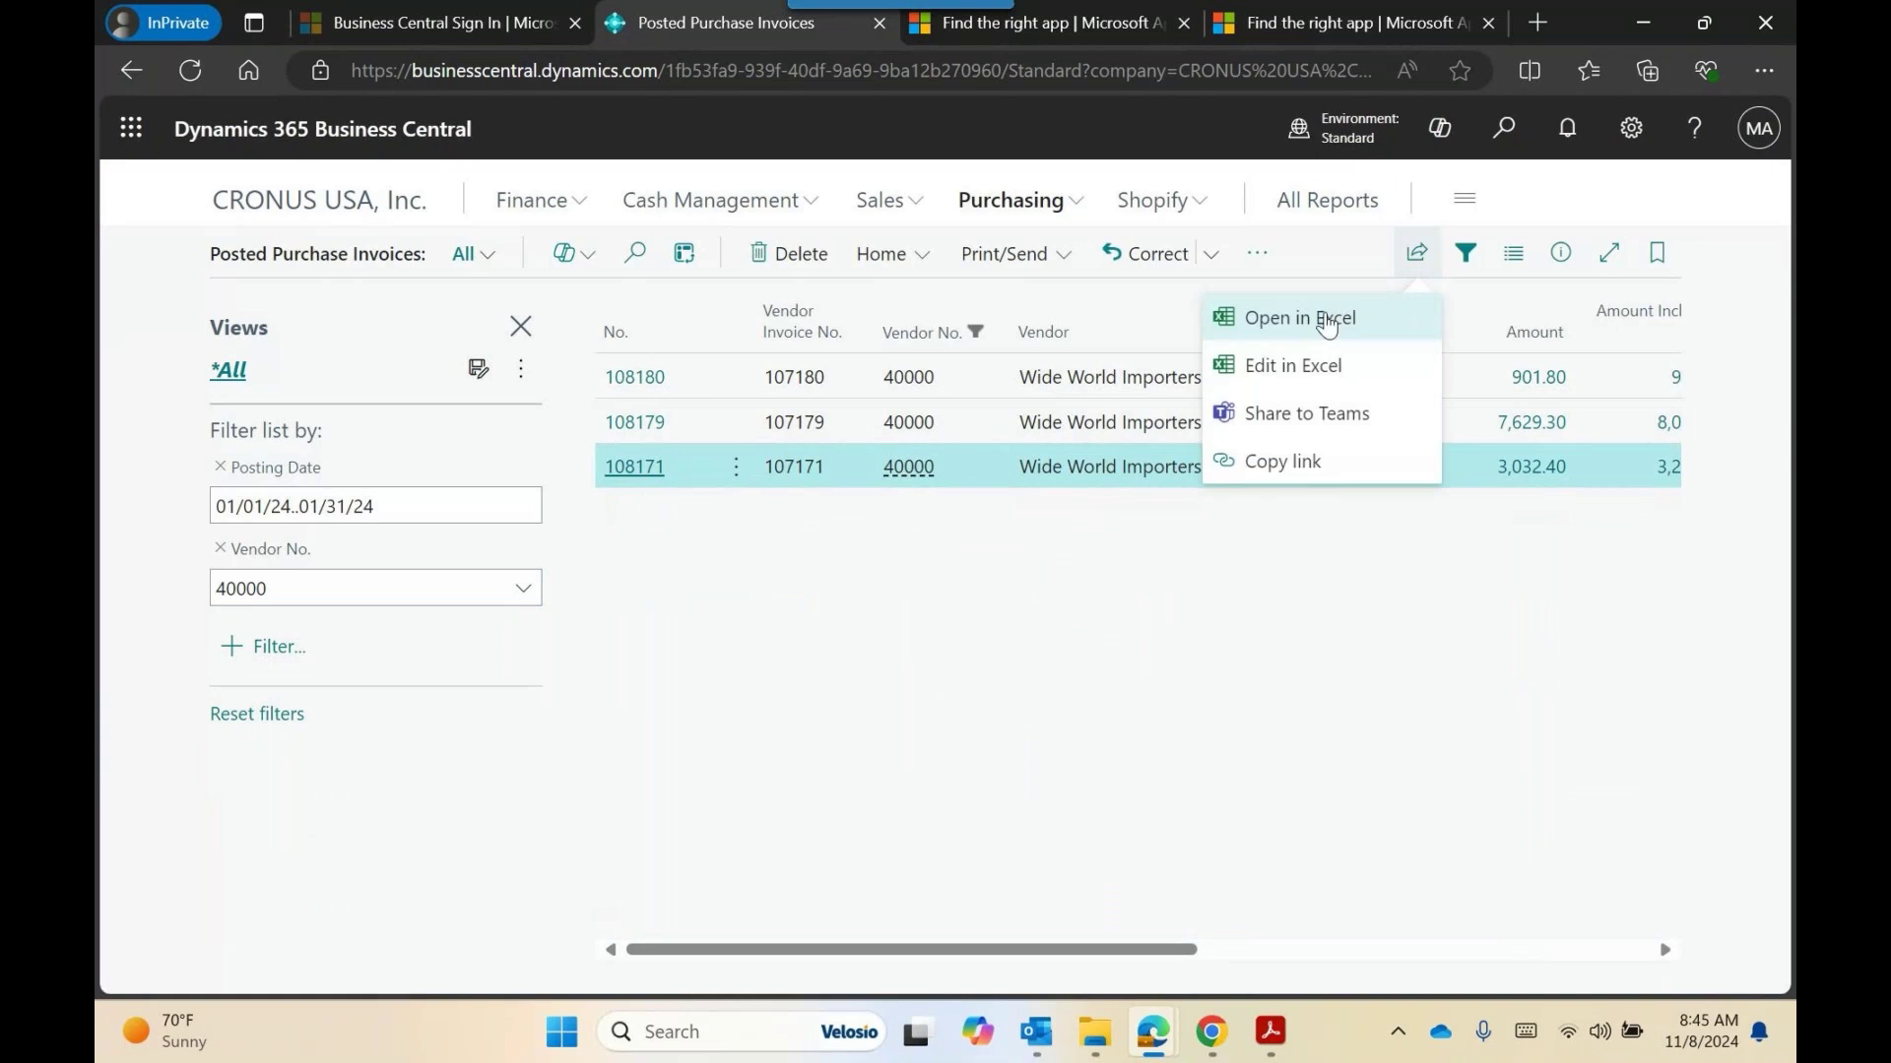
pyautogui.click(1327, 315)
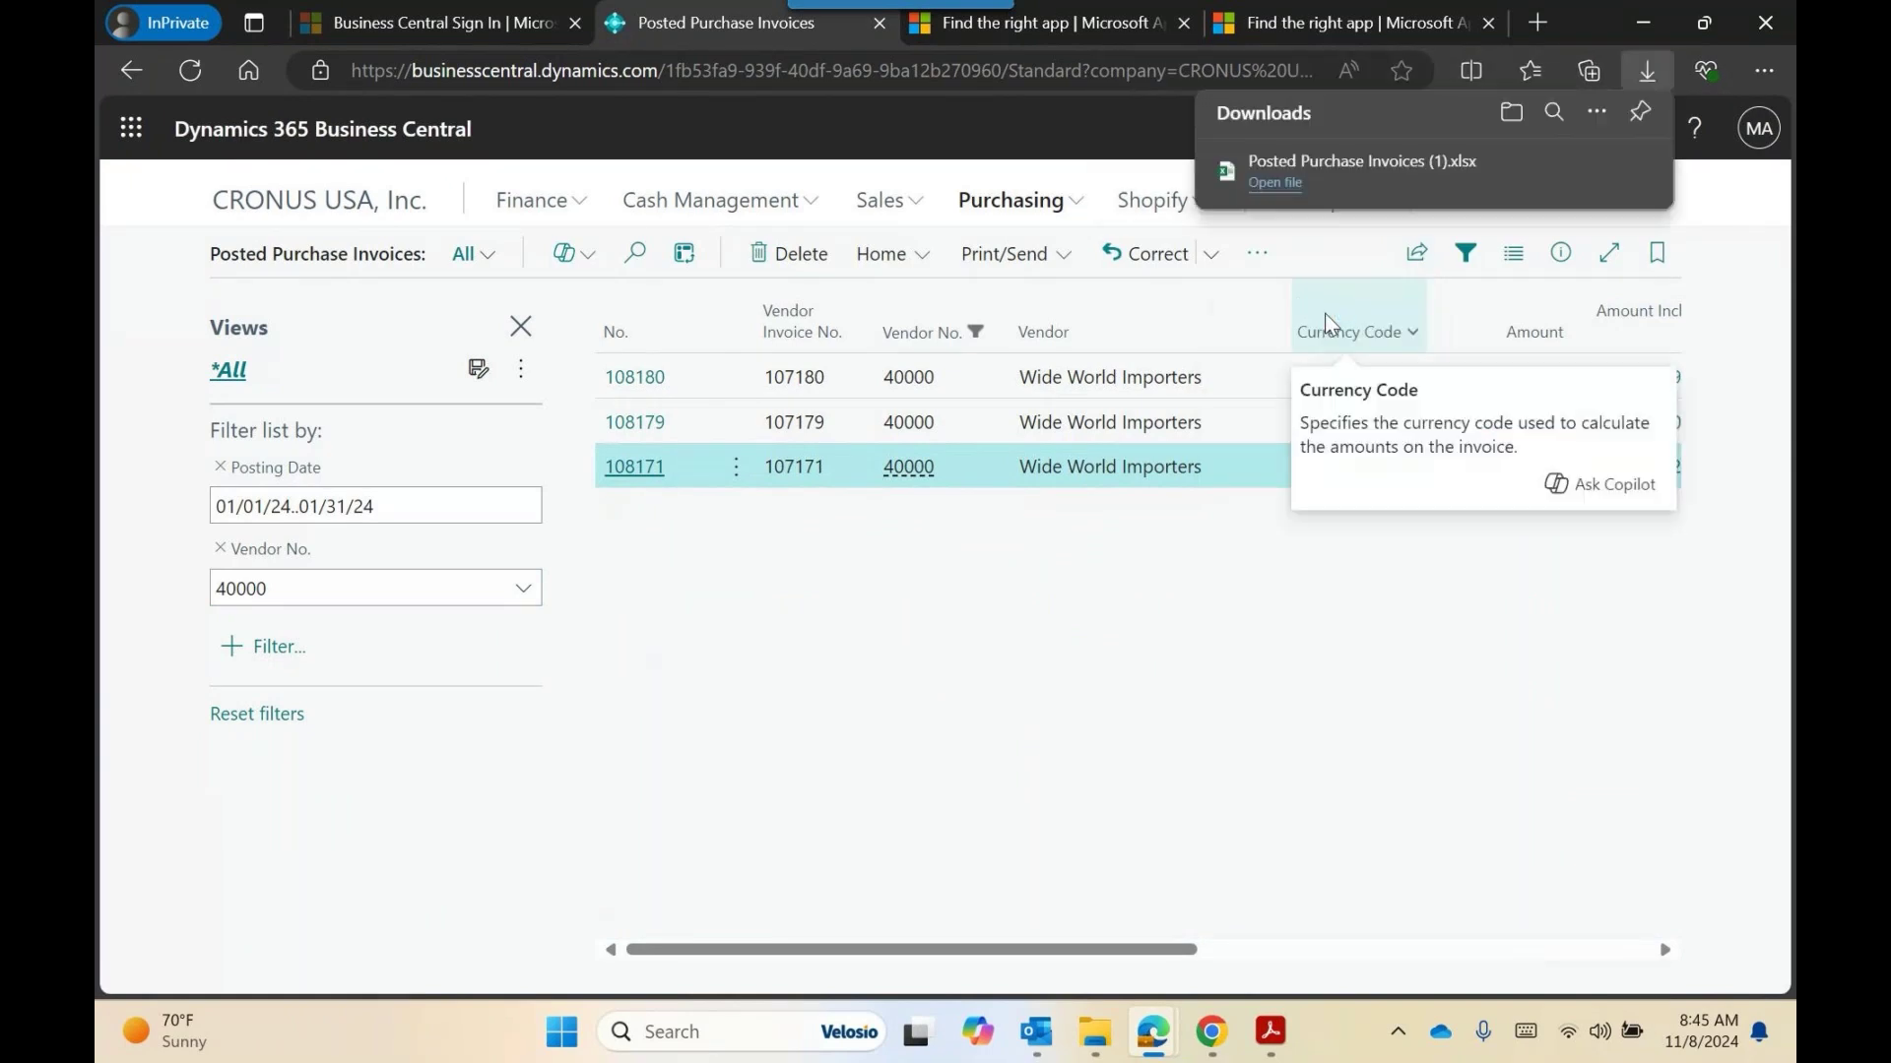
pyautogui.click(1274, 184)
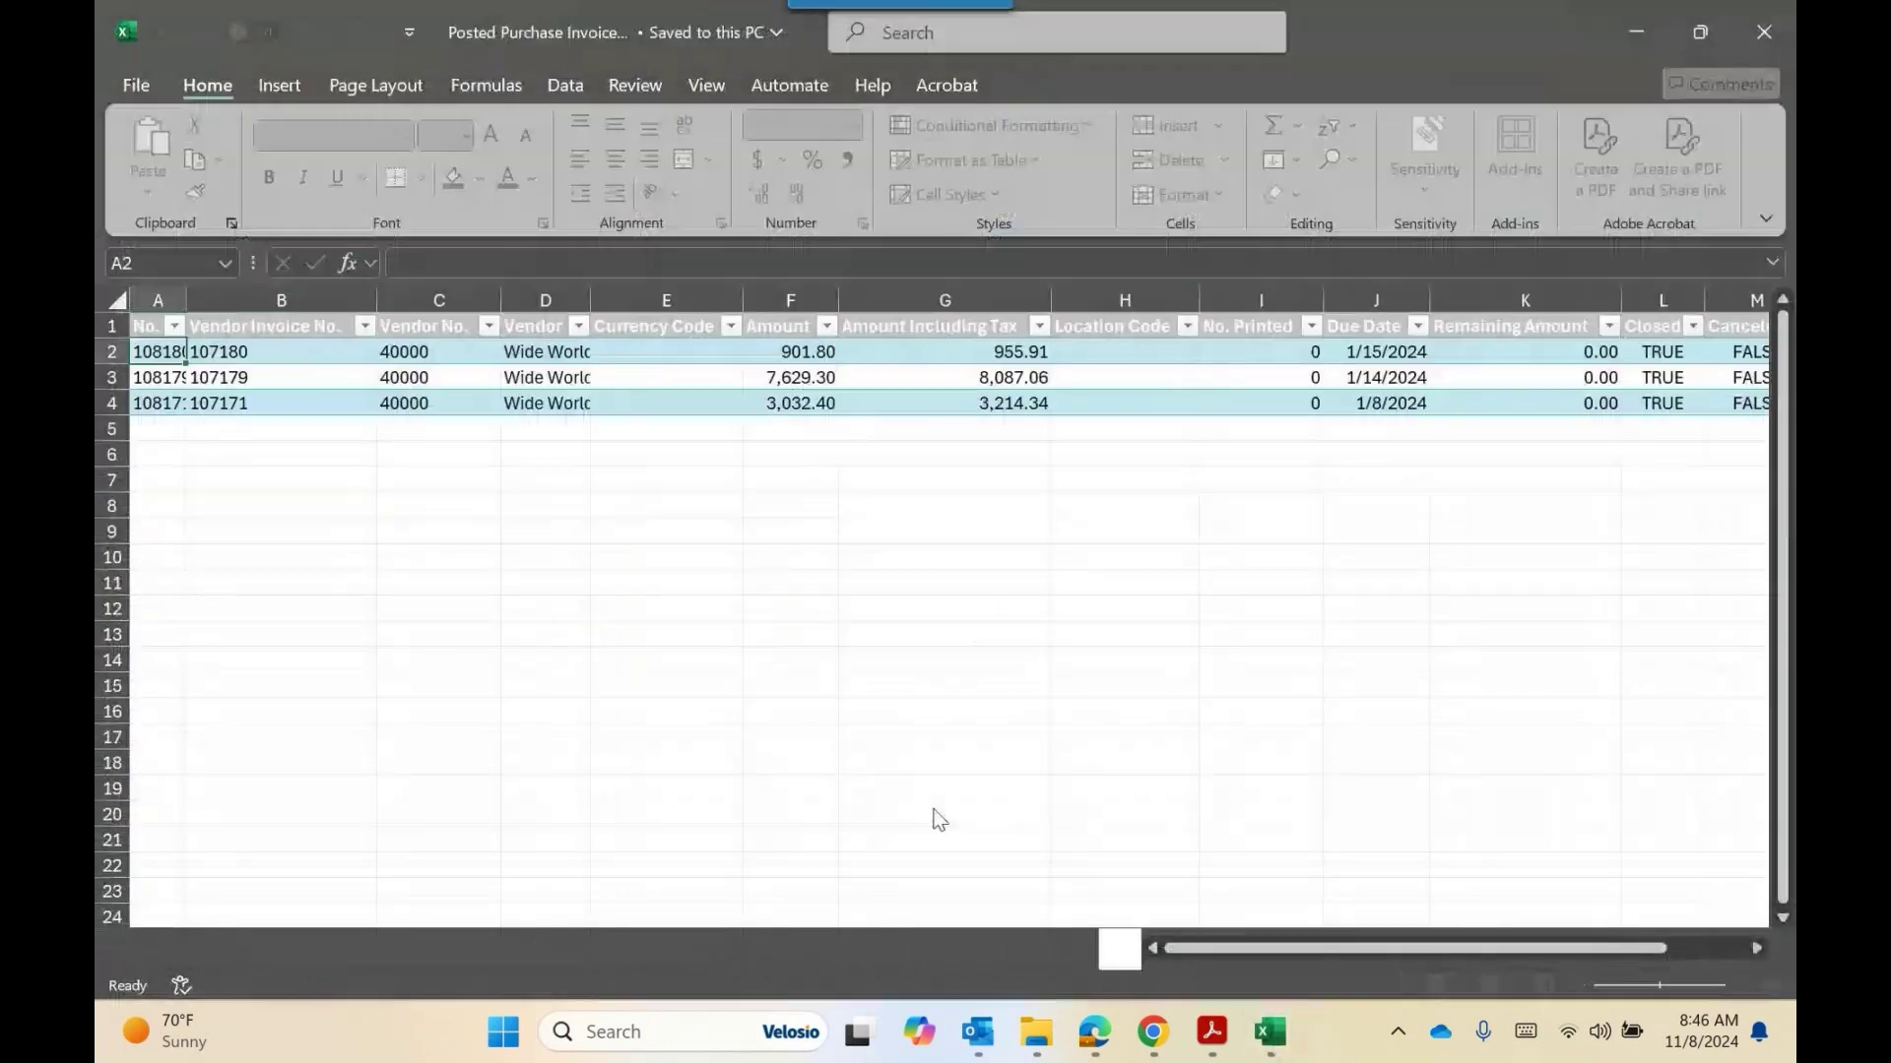
pyautogui.click(738, 481)
pyautogui.moveTo(1093, 1031)
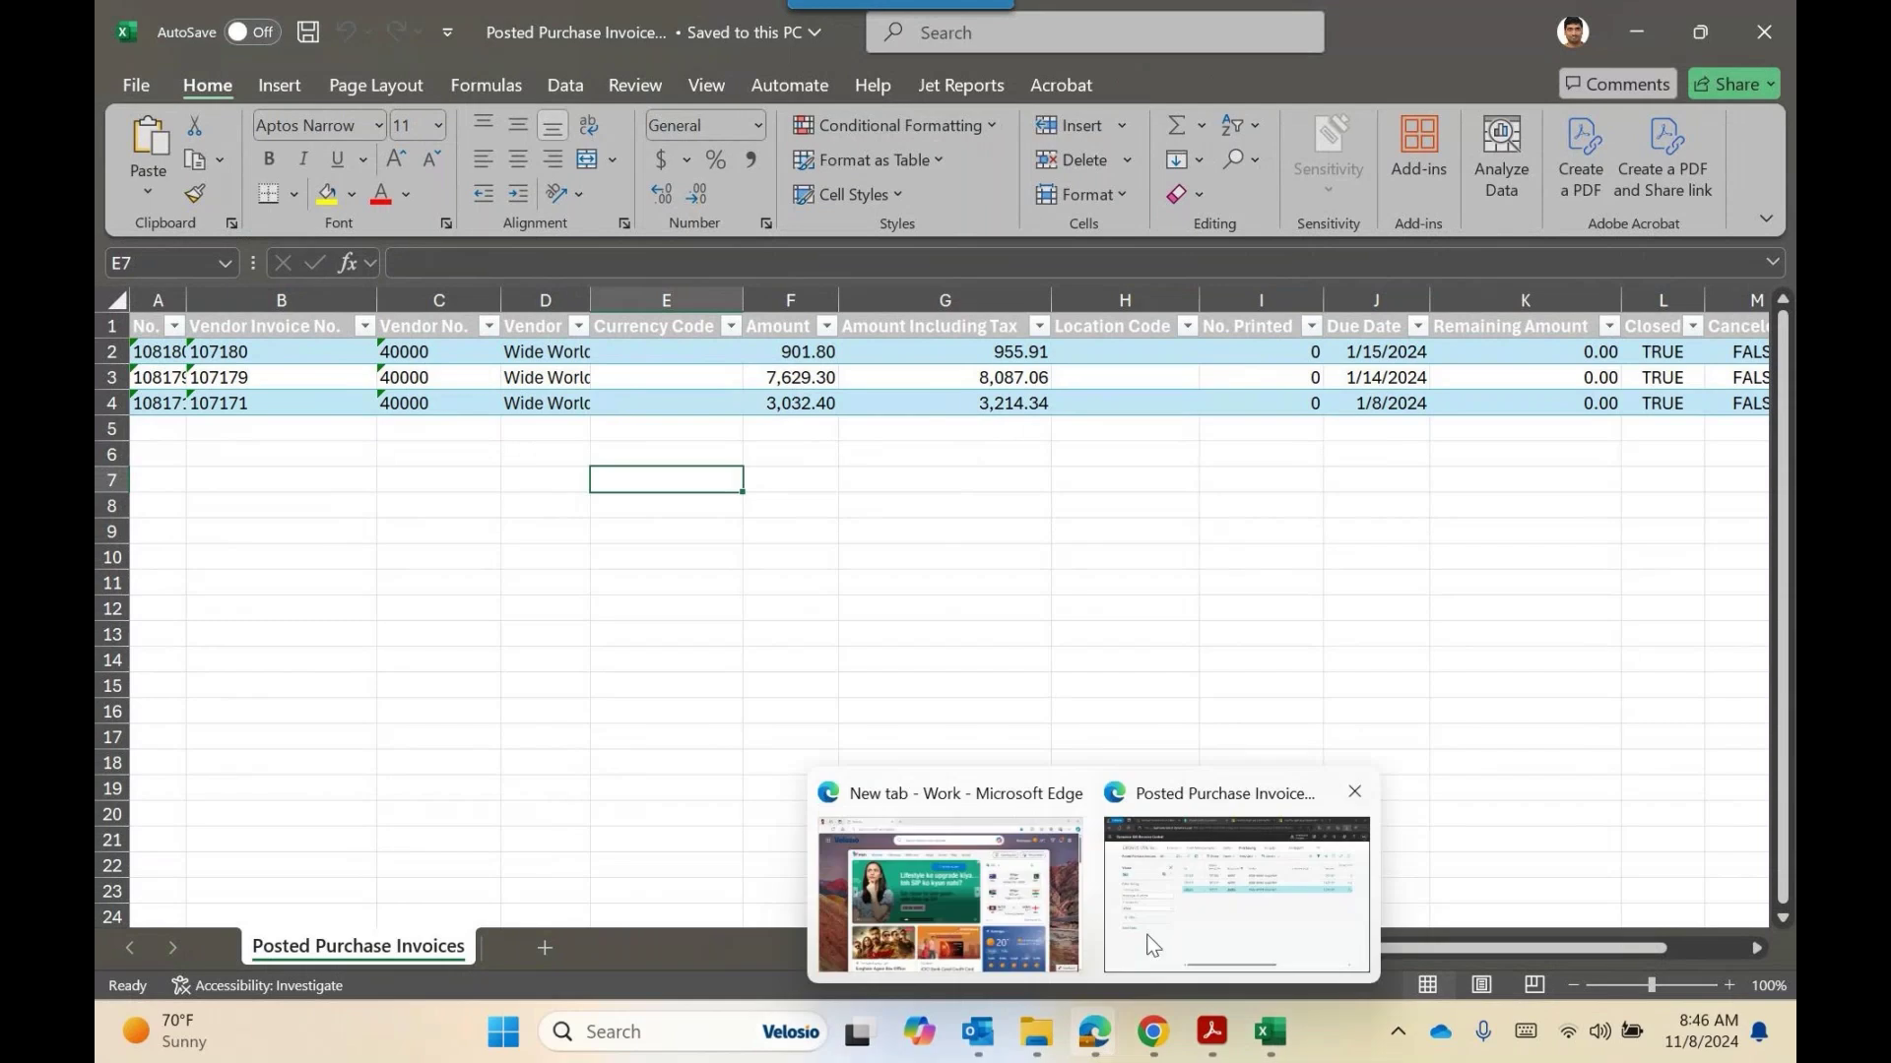
pyautogui.click(1231, 896)
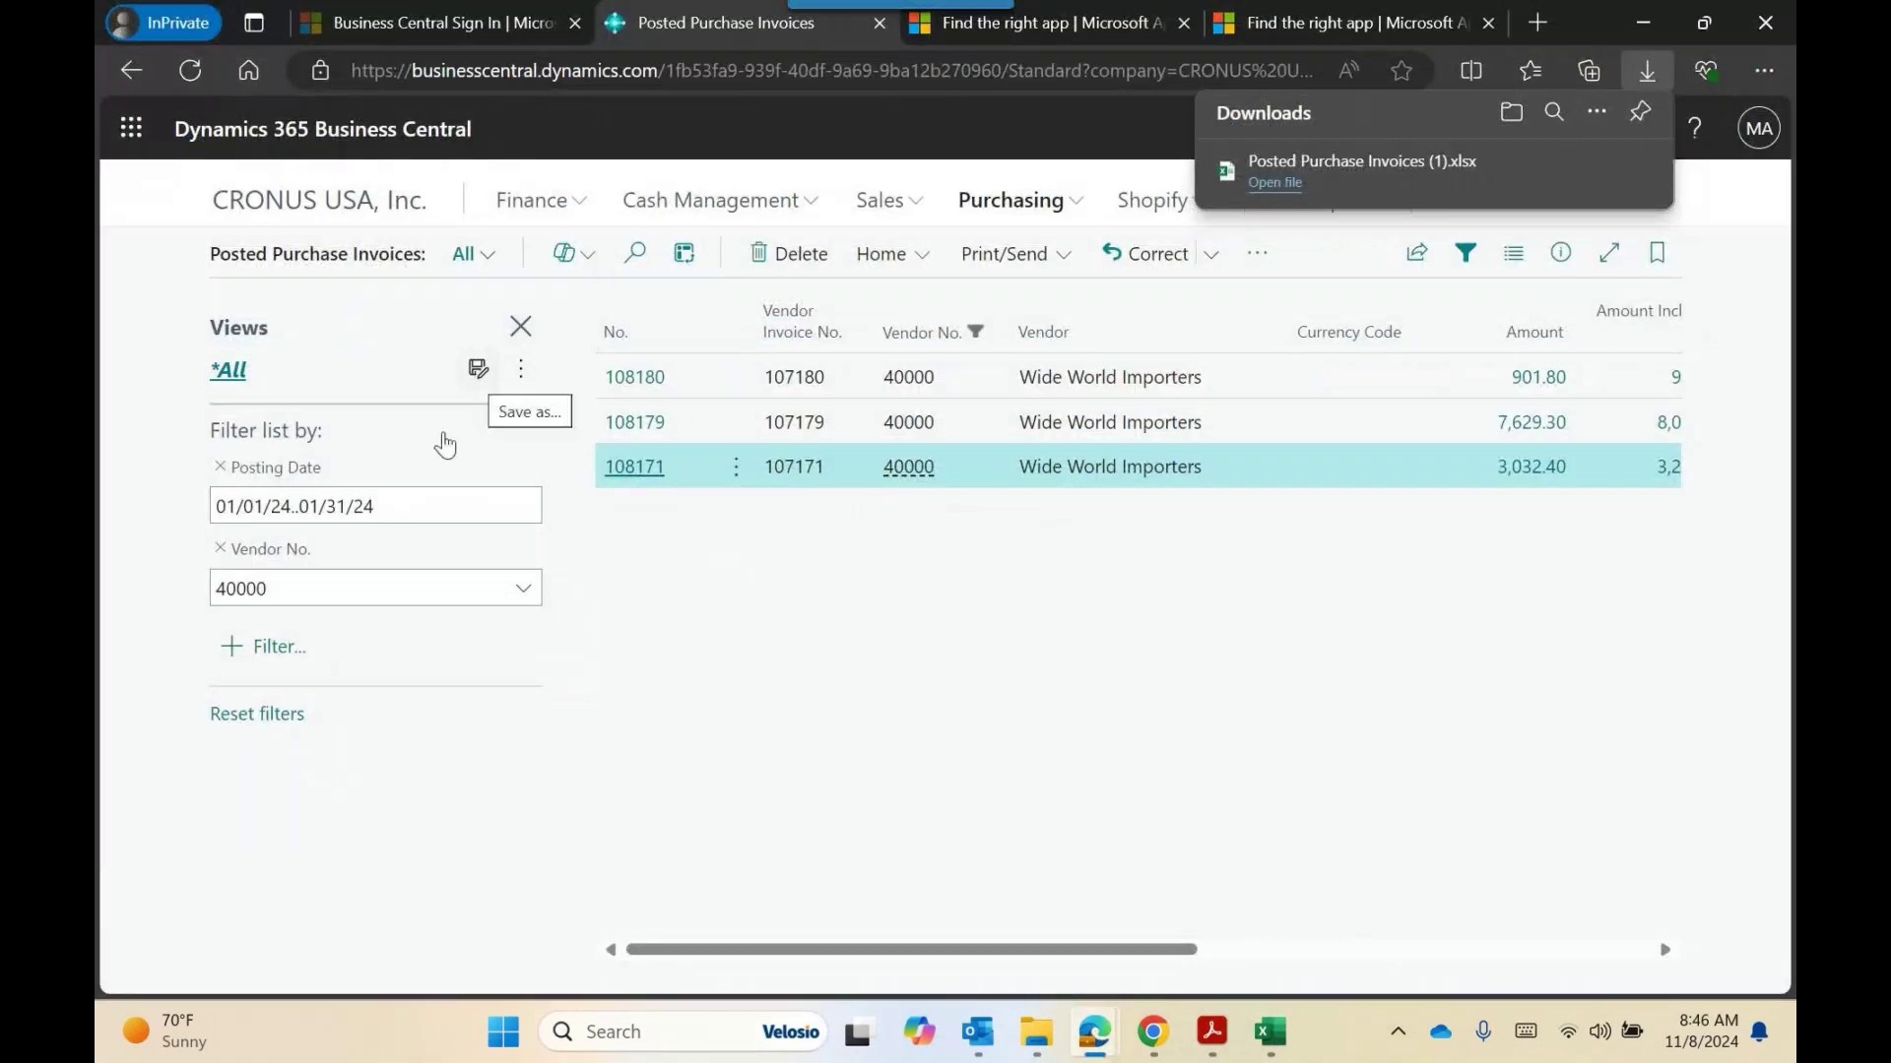
# Clear the Posting Date filter value so the list is limited only by vendor.
pyautogui.click(402, 504)
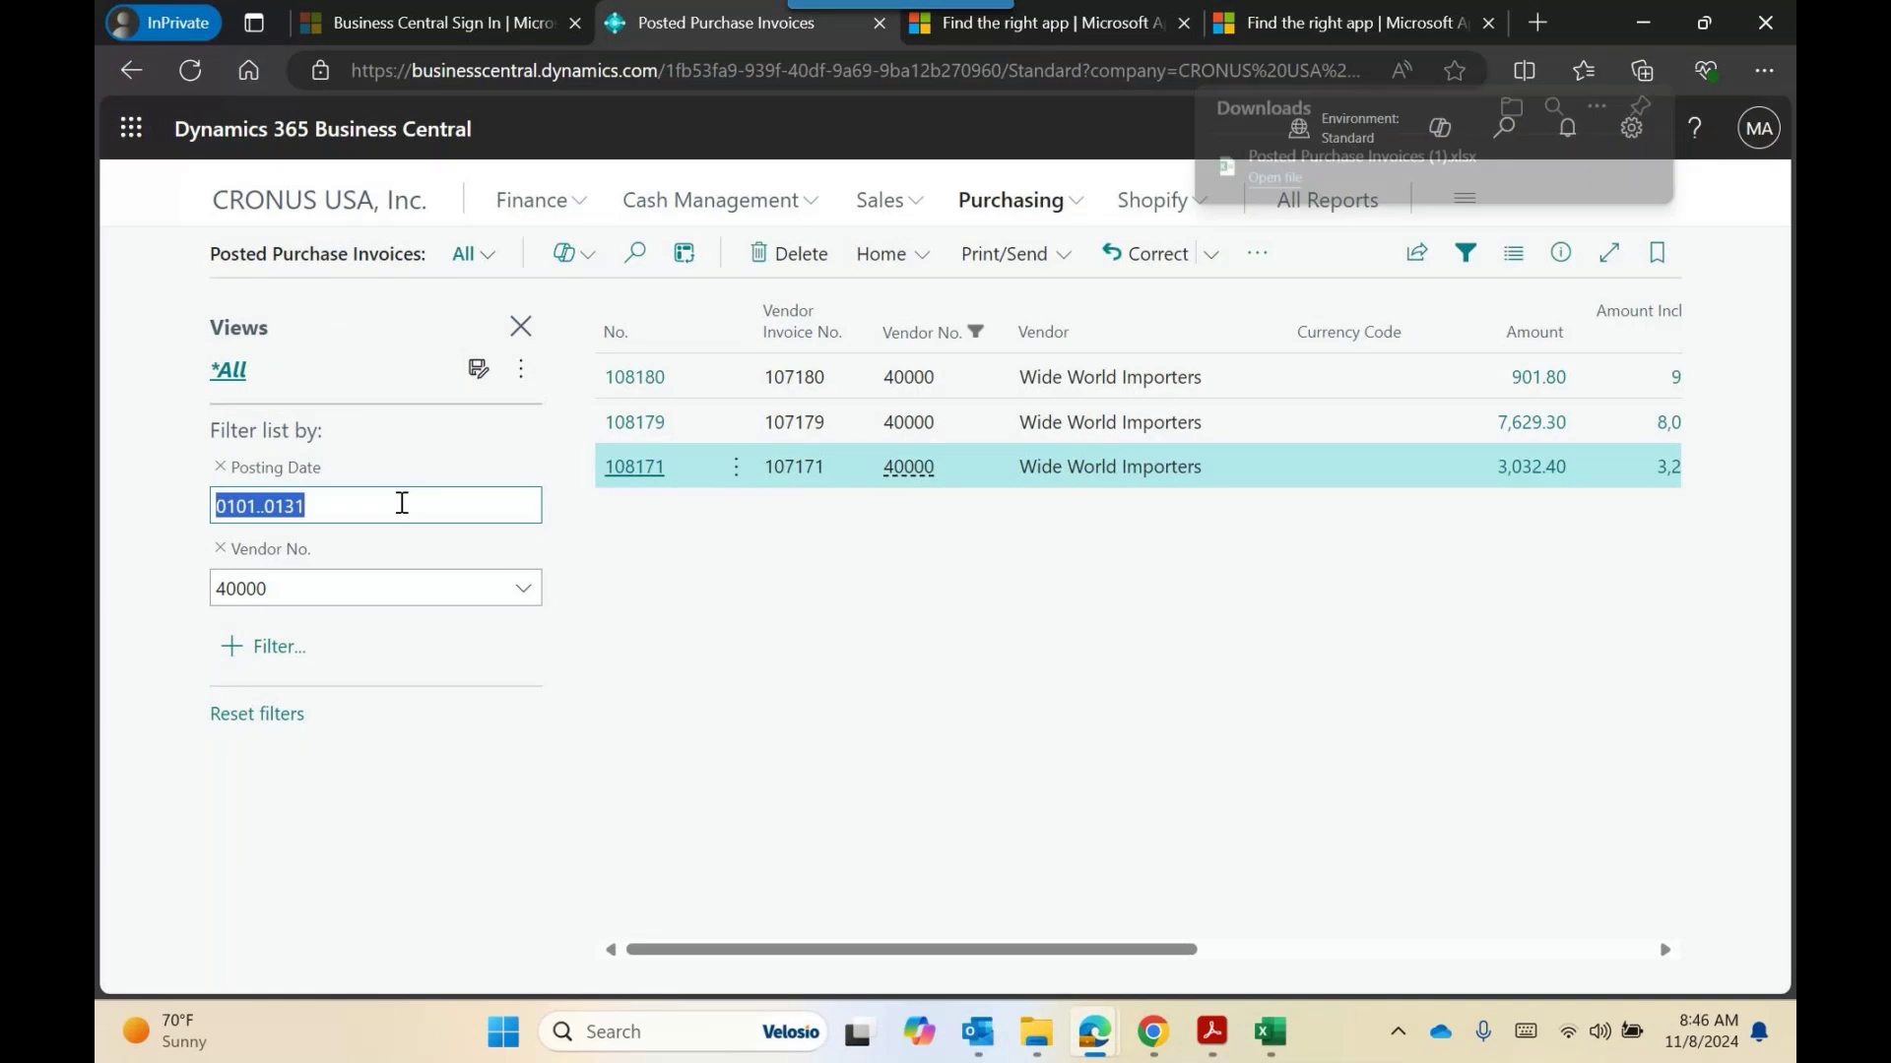
pyautogui.press('BackSpace')
pyautogui.press('Tab')
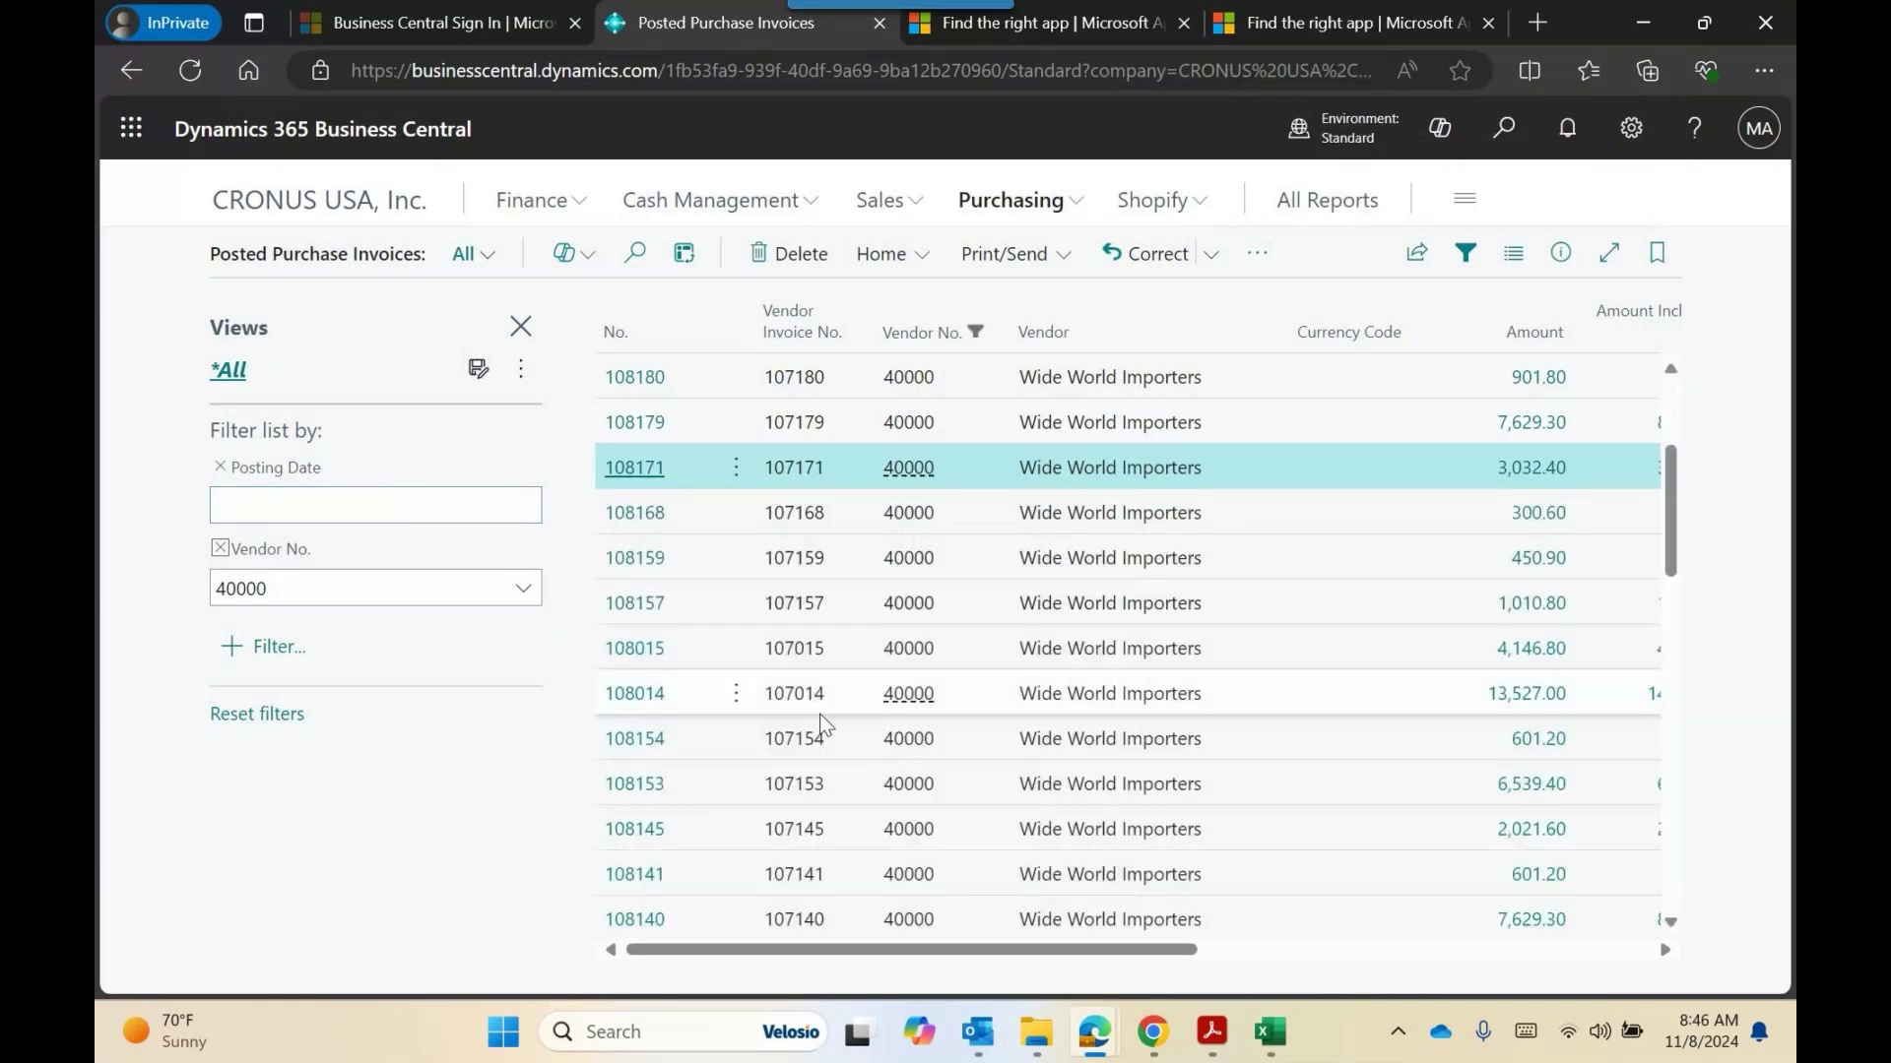
pyautogui.scroll(2, 820, 715)
pyautogui.scroll(1, 822, 719)
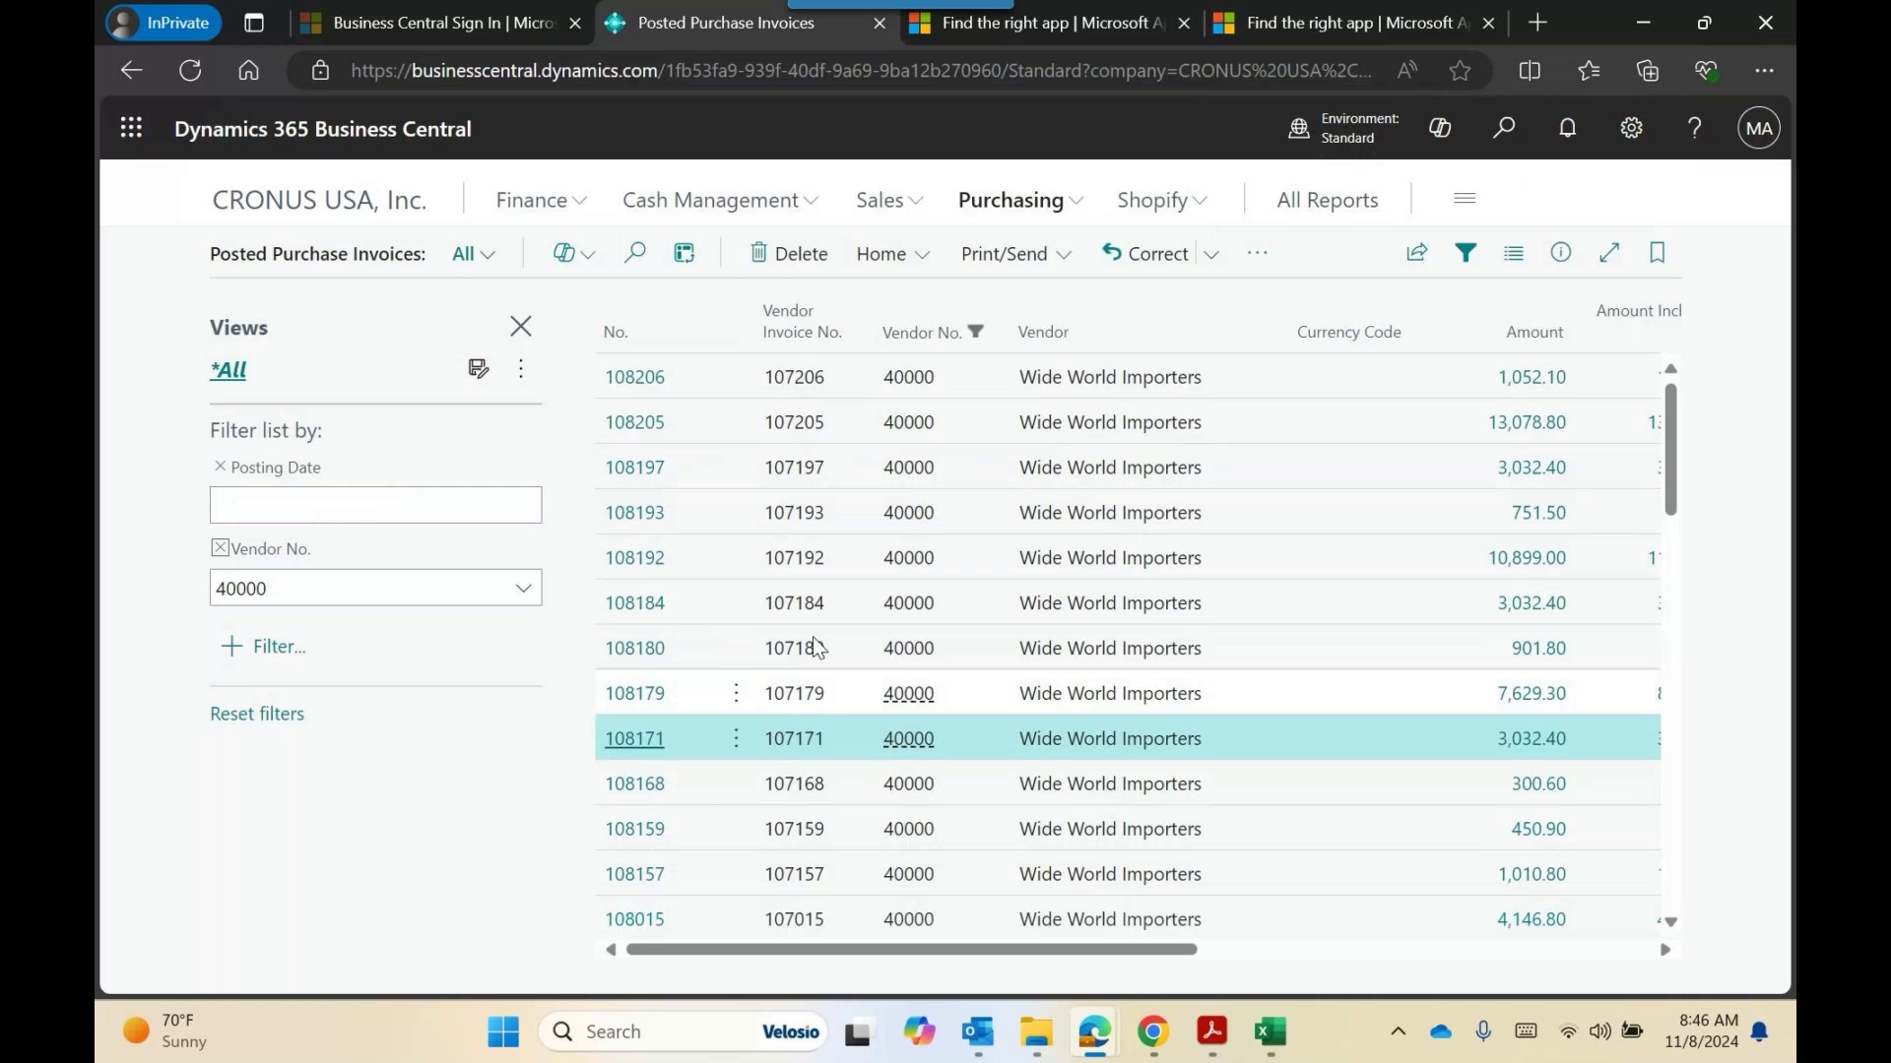
# Save the filtered list as a new view named "Vendor 40000 Invoices".
pyautogui.click(478, 369)
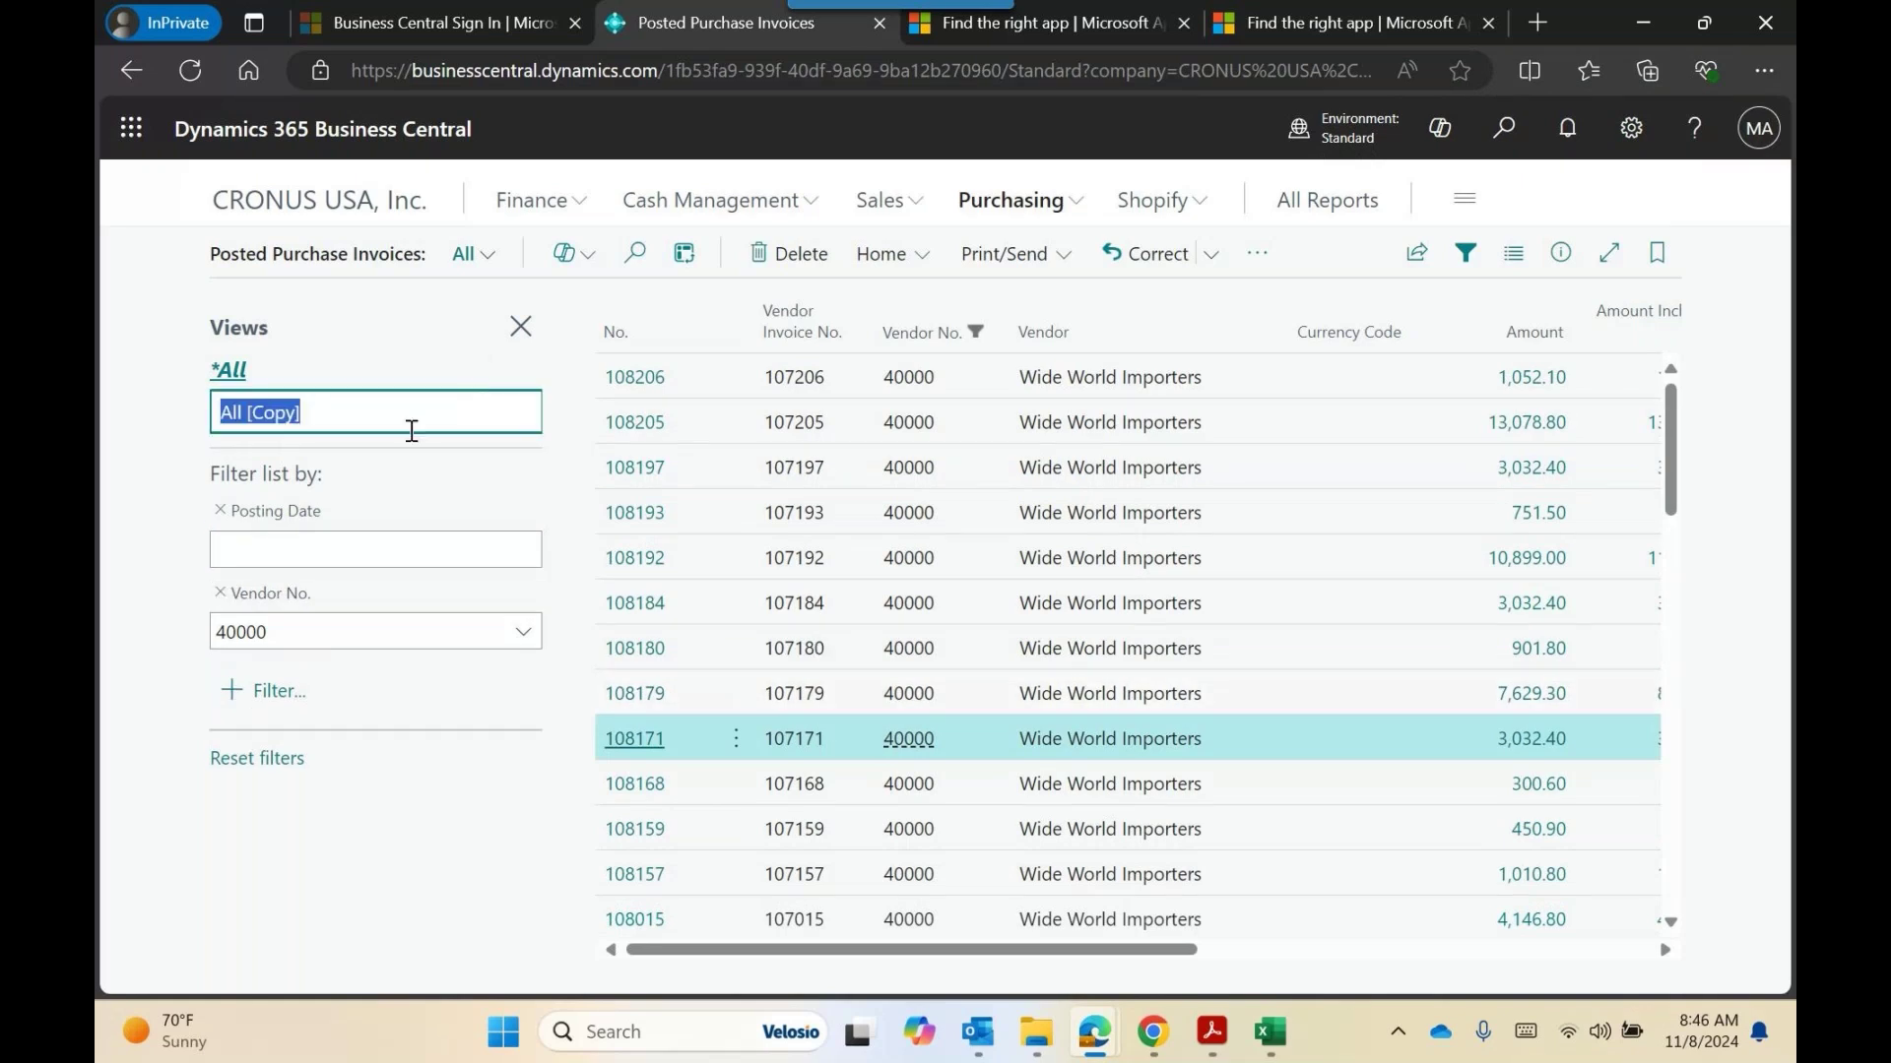
pyautogui.write('VEnd')
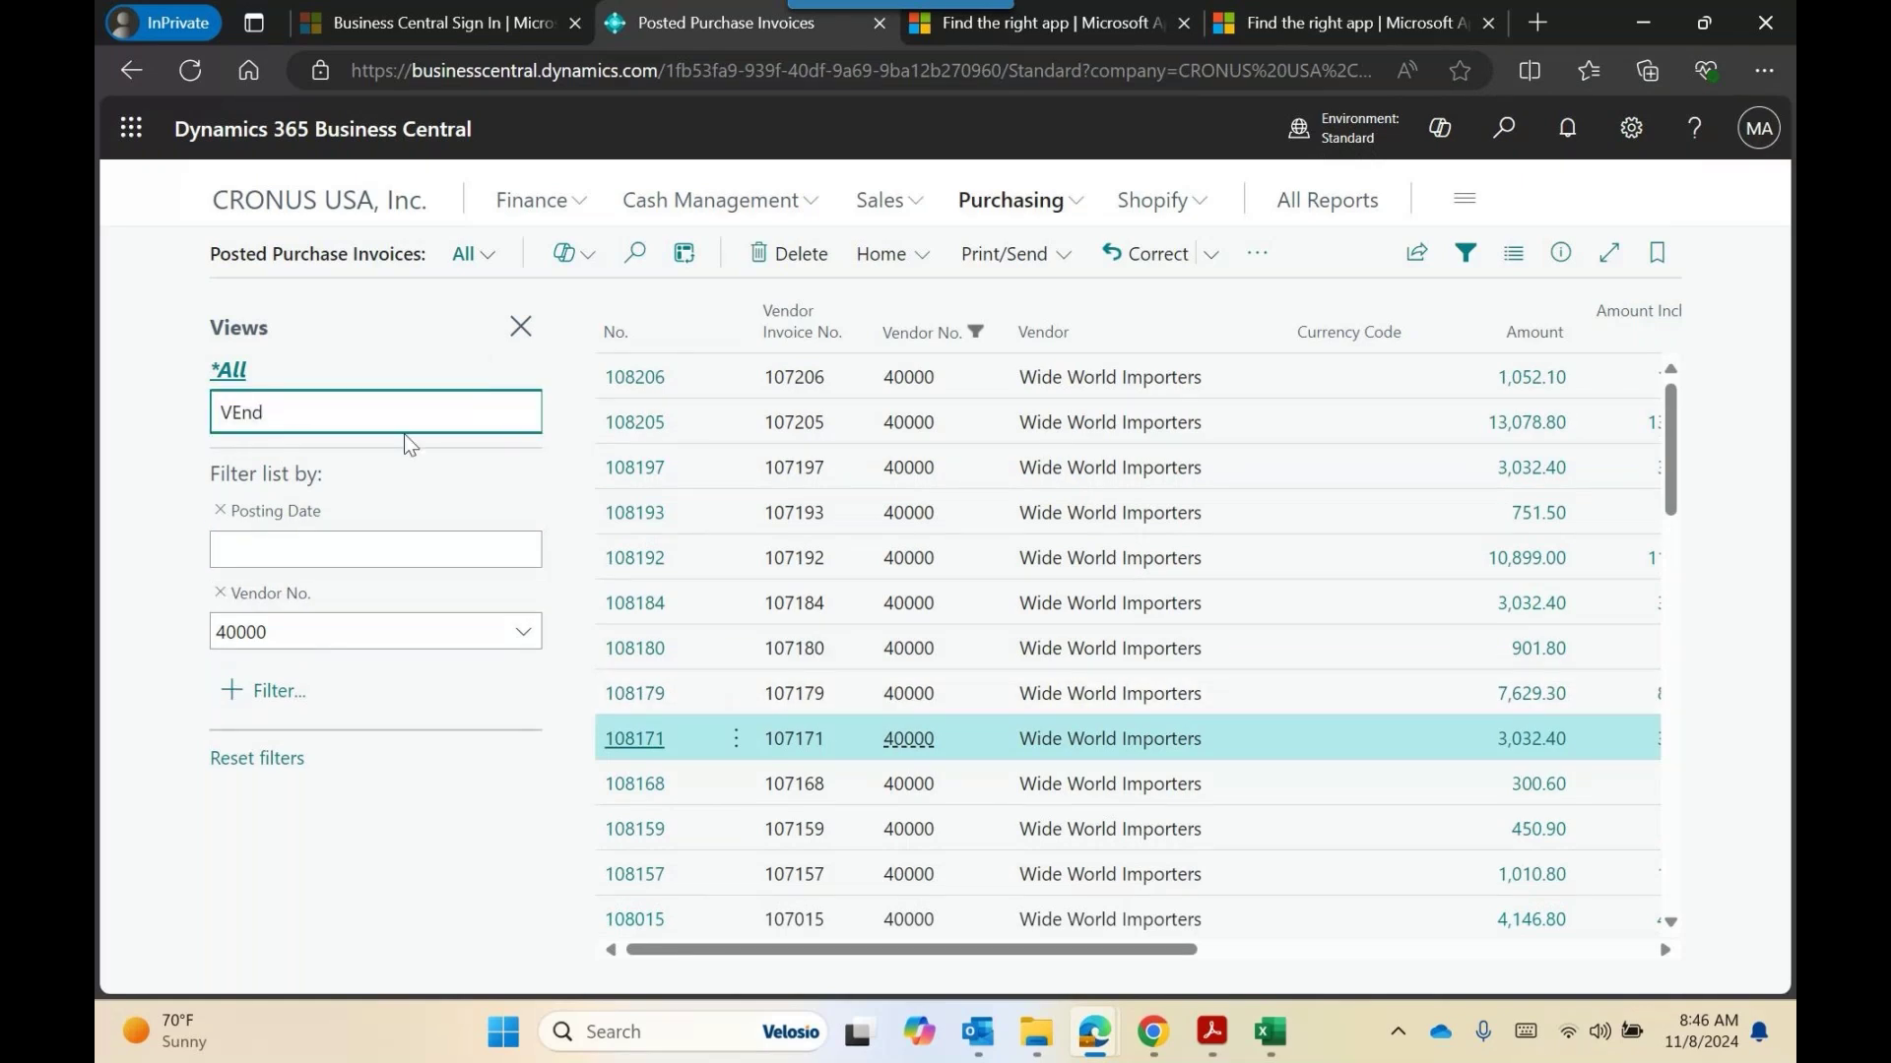
pyautogui.press('BackSpace')
pyautogui.press('BackSpace')
pyautogui.press('BackSpace')
pyautogui.write('endor 40000')
pyautogui.press('Return')
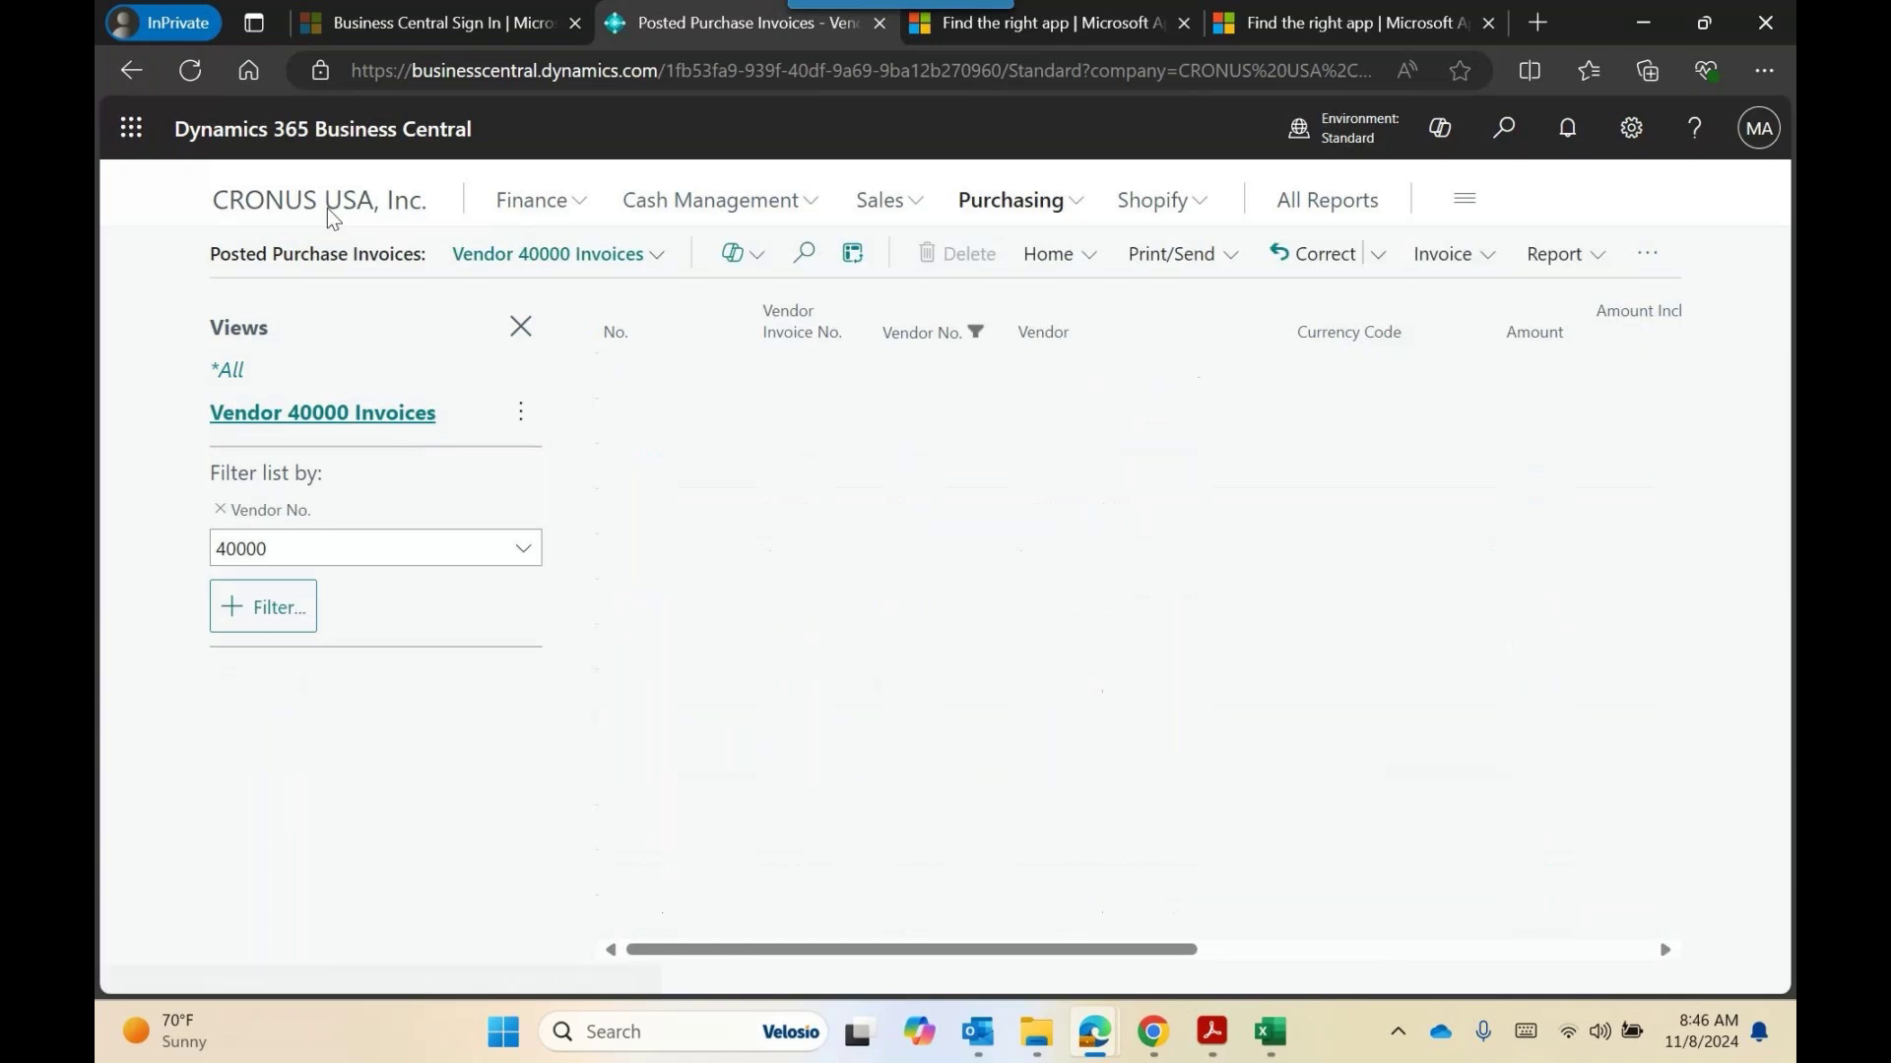
# Reopen Posted Purchase Invoices from the role center and compare the All view with the saved "Vendor 40000 Invoices" view.
pyautogui.click(327, 209)
pyautogui.click(1005, 207)
pyautogui.click(1143, 256)
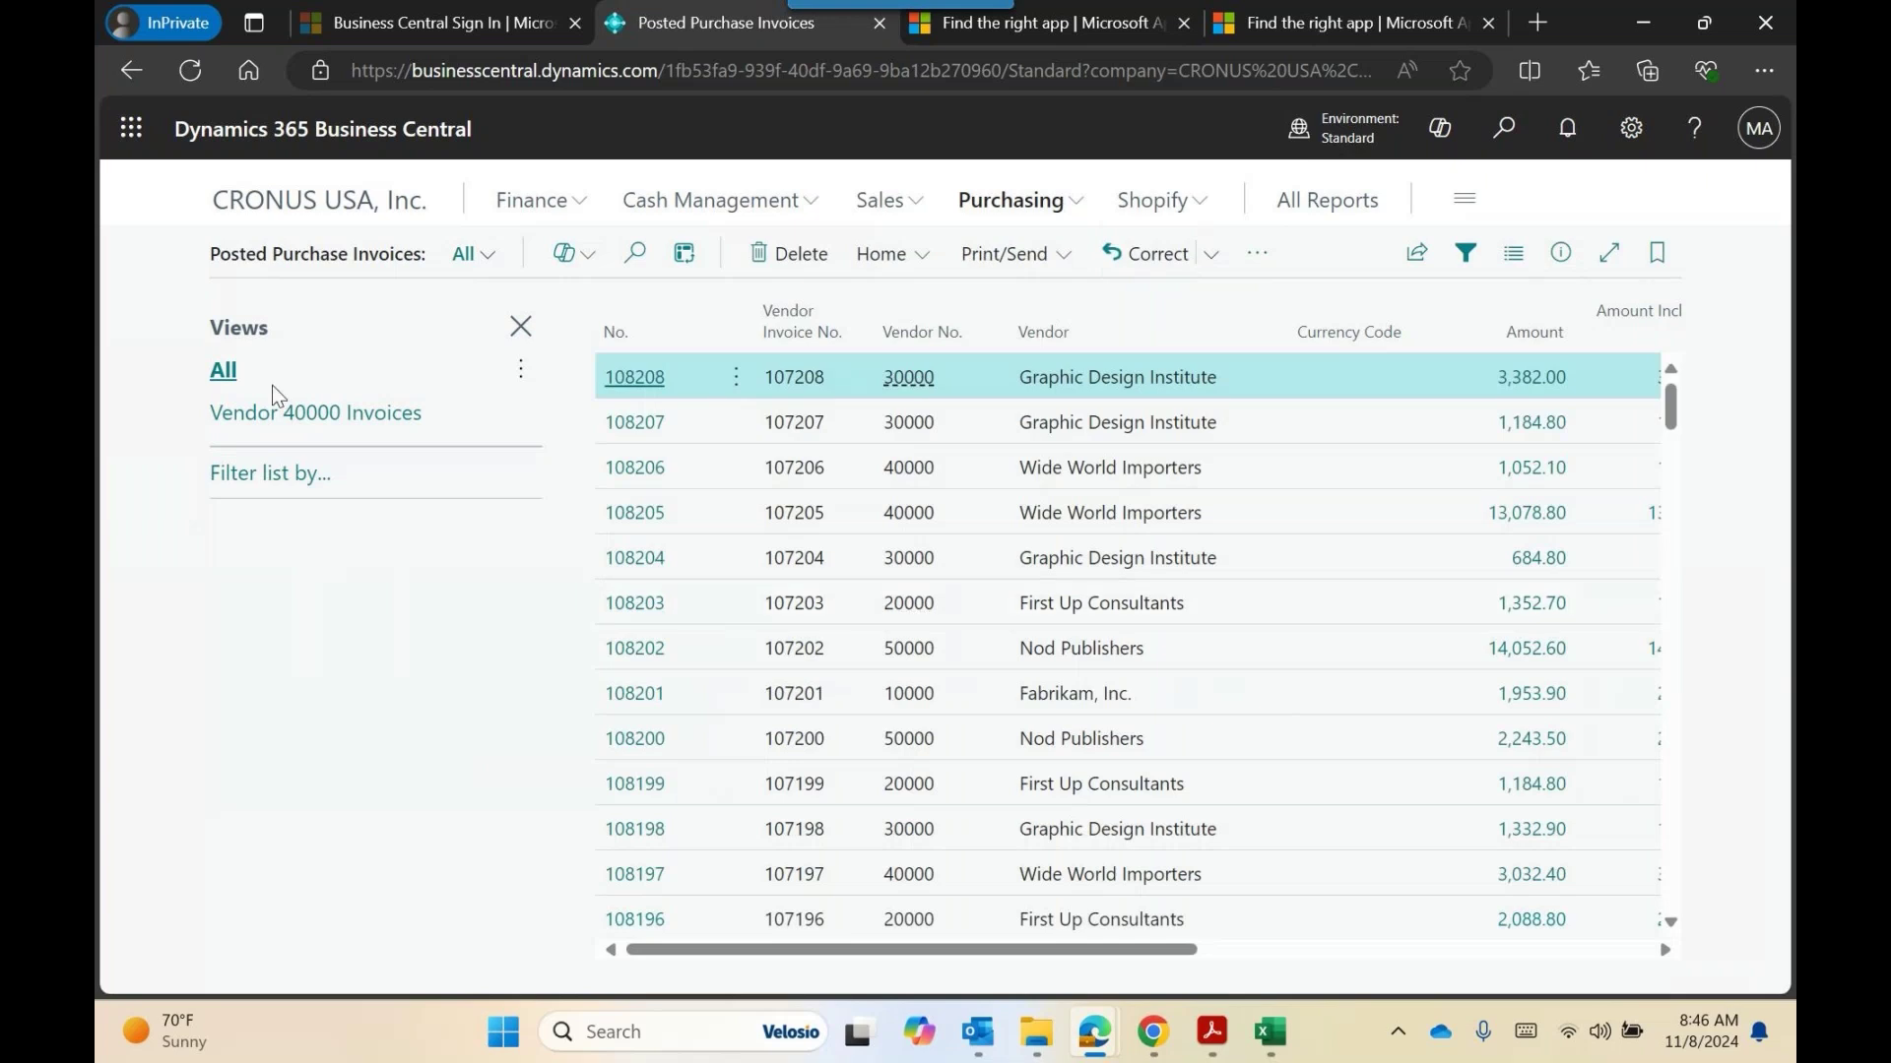
pyautogui.click(222, 374)
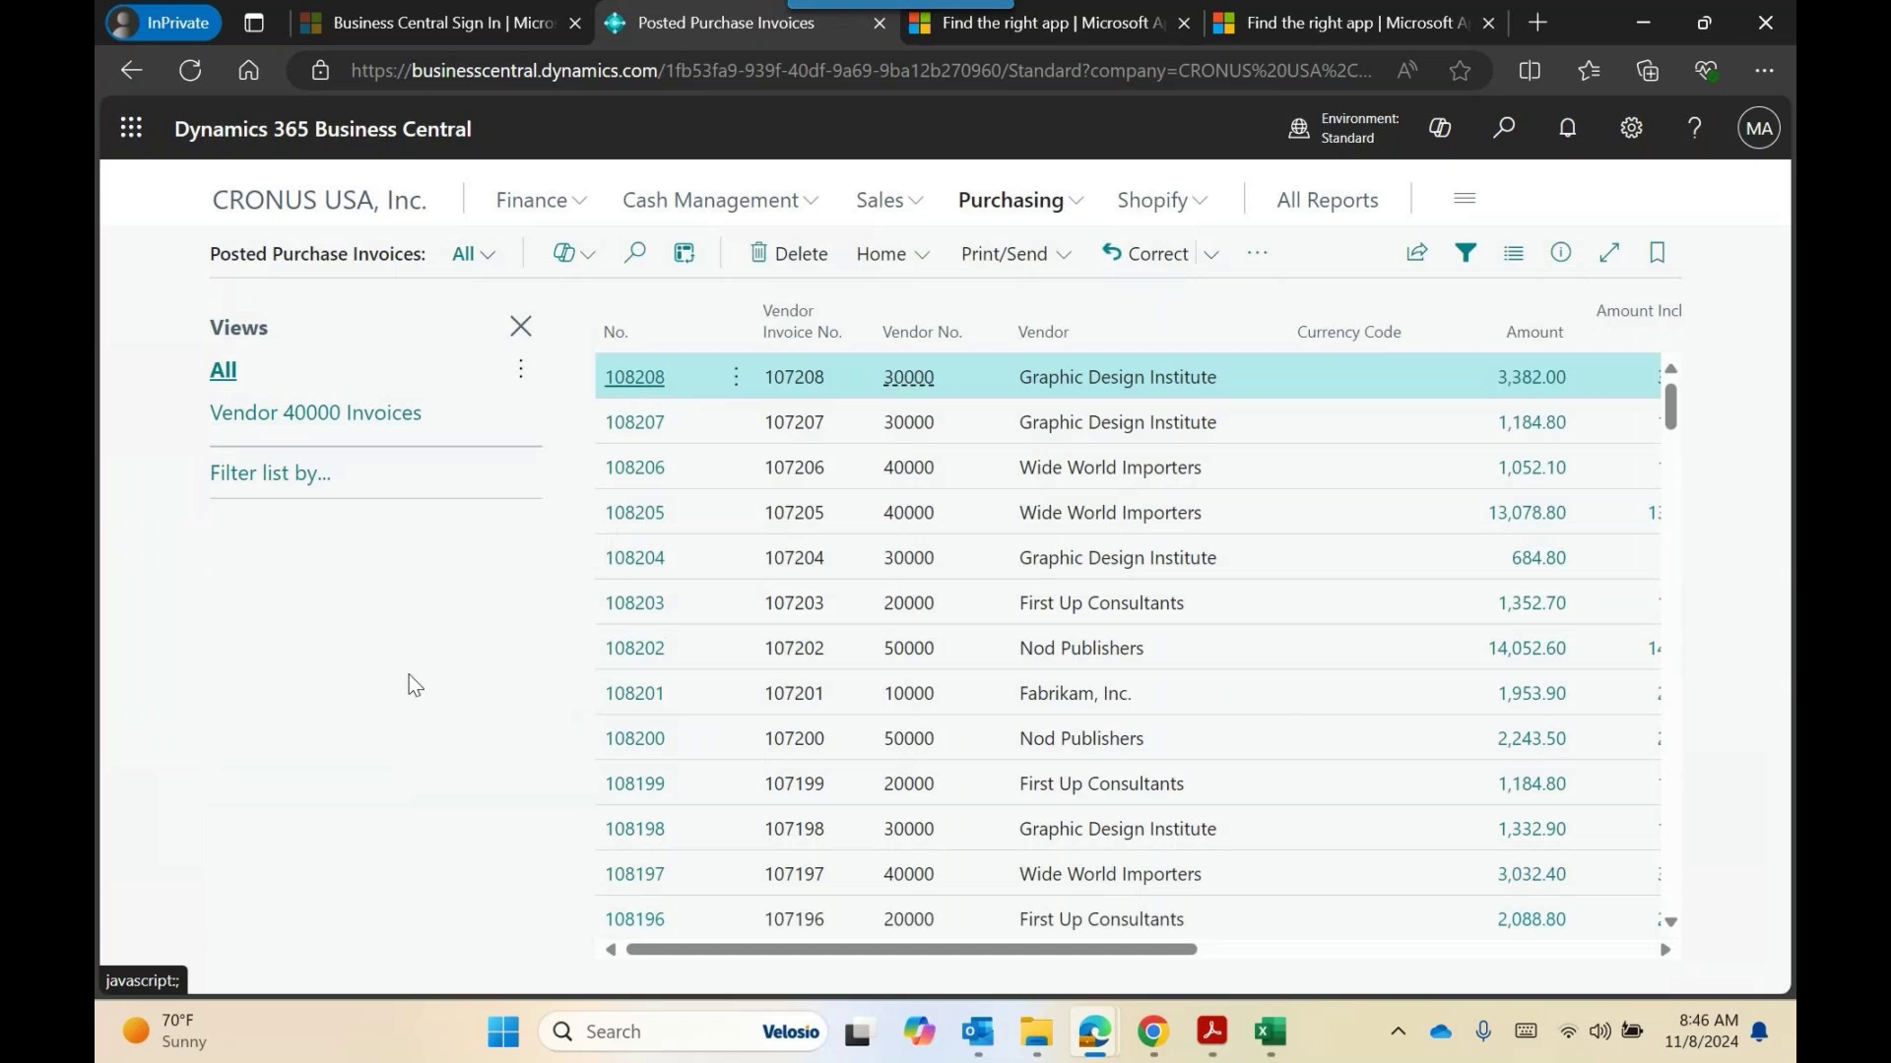
pyautogui.click(358, 413)
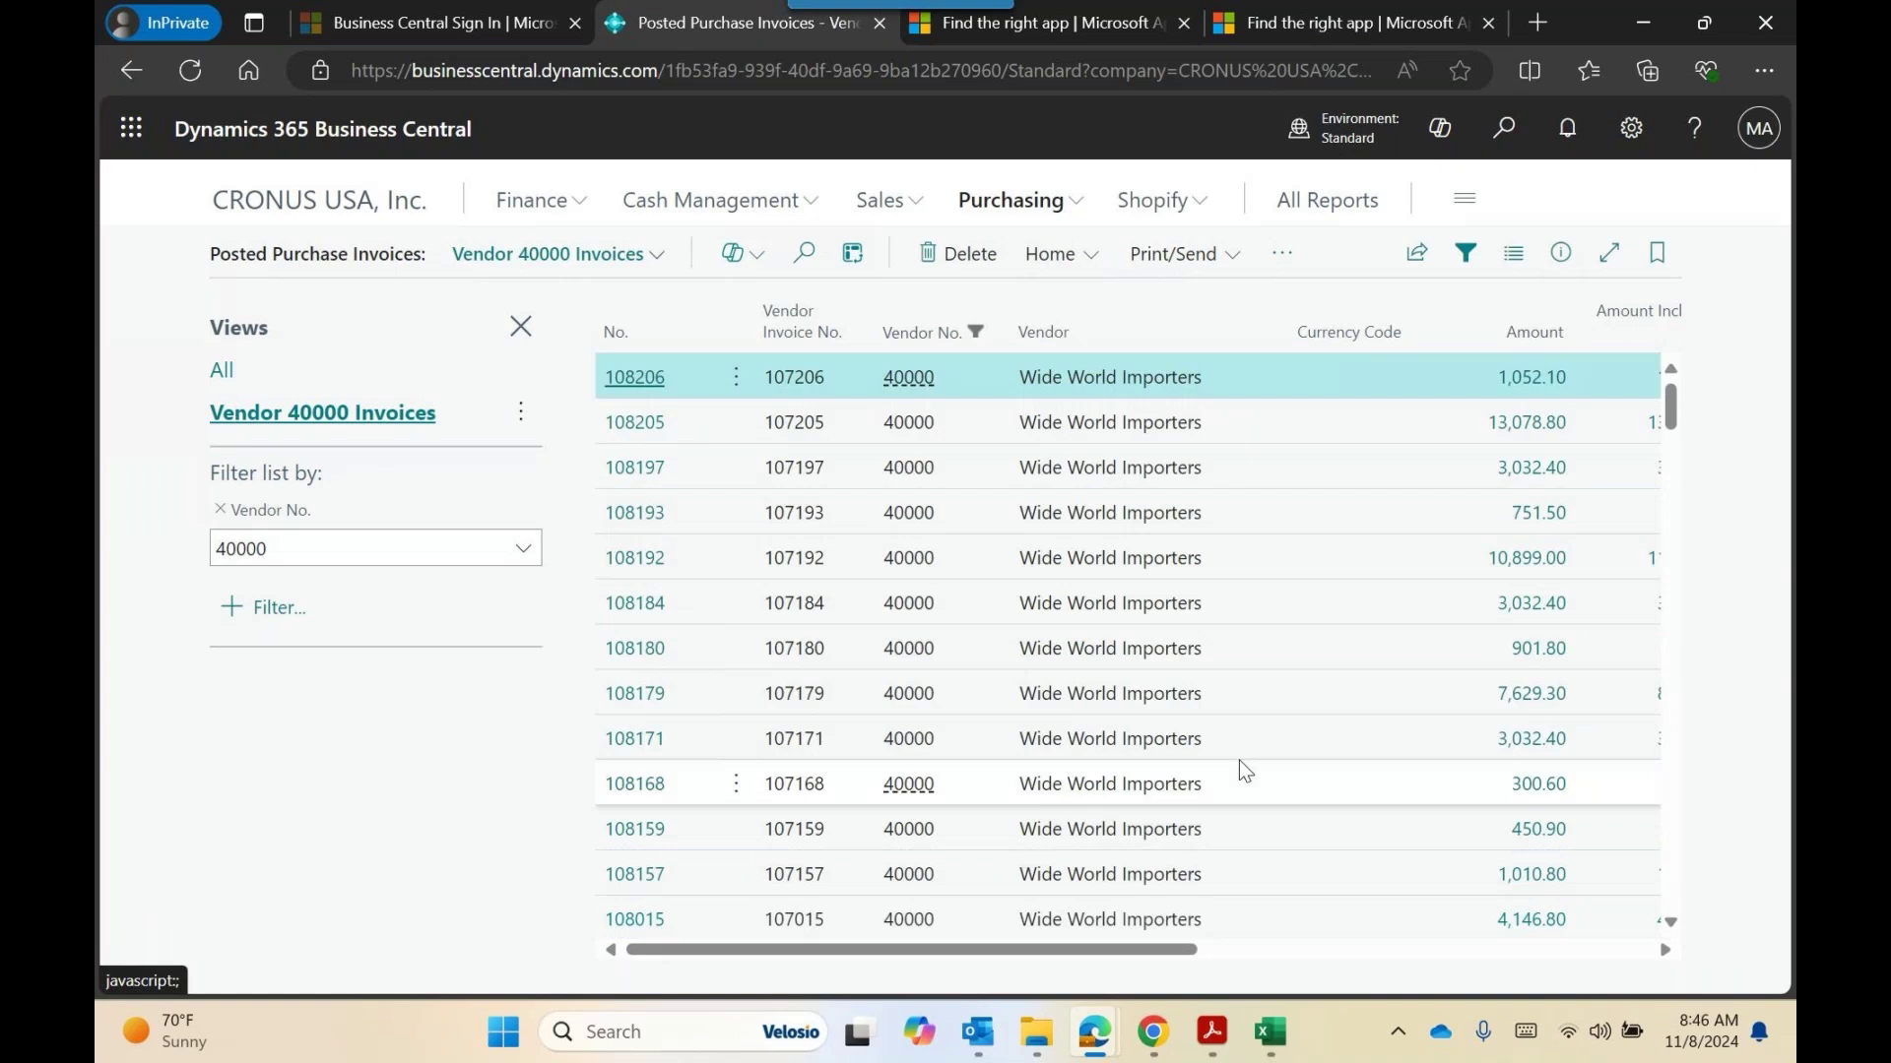
pyautogui.scroll(-5, 1186, 673)
pyautogui.scroll(-10, 1187, 676)
# Return to the role center, search for "General Journal", and open the General Journals page with the DAILY batch.
pyautogui.click(320, 200)
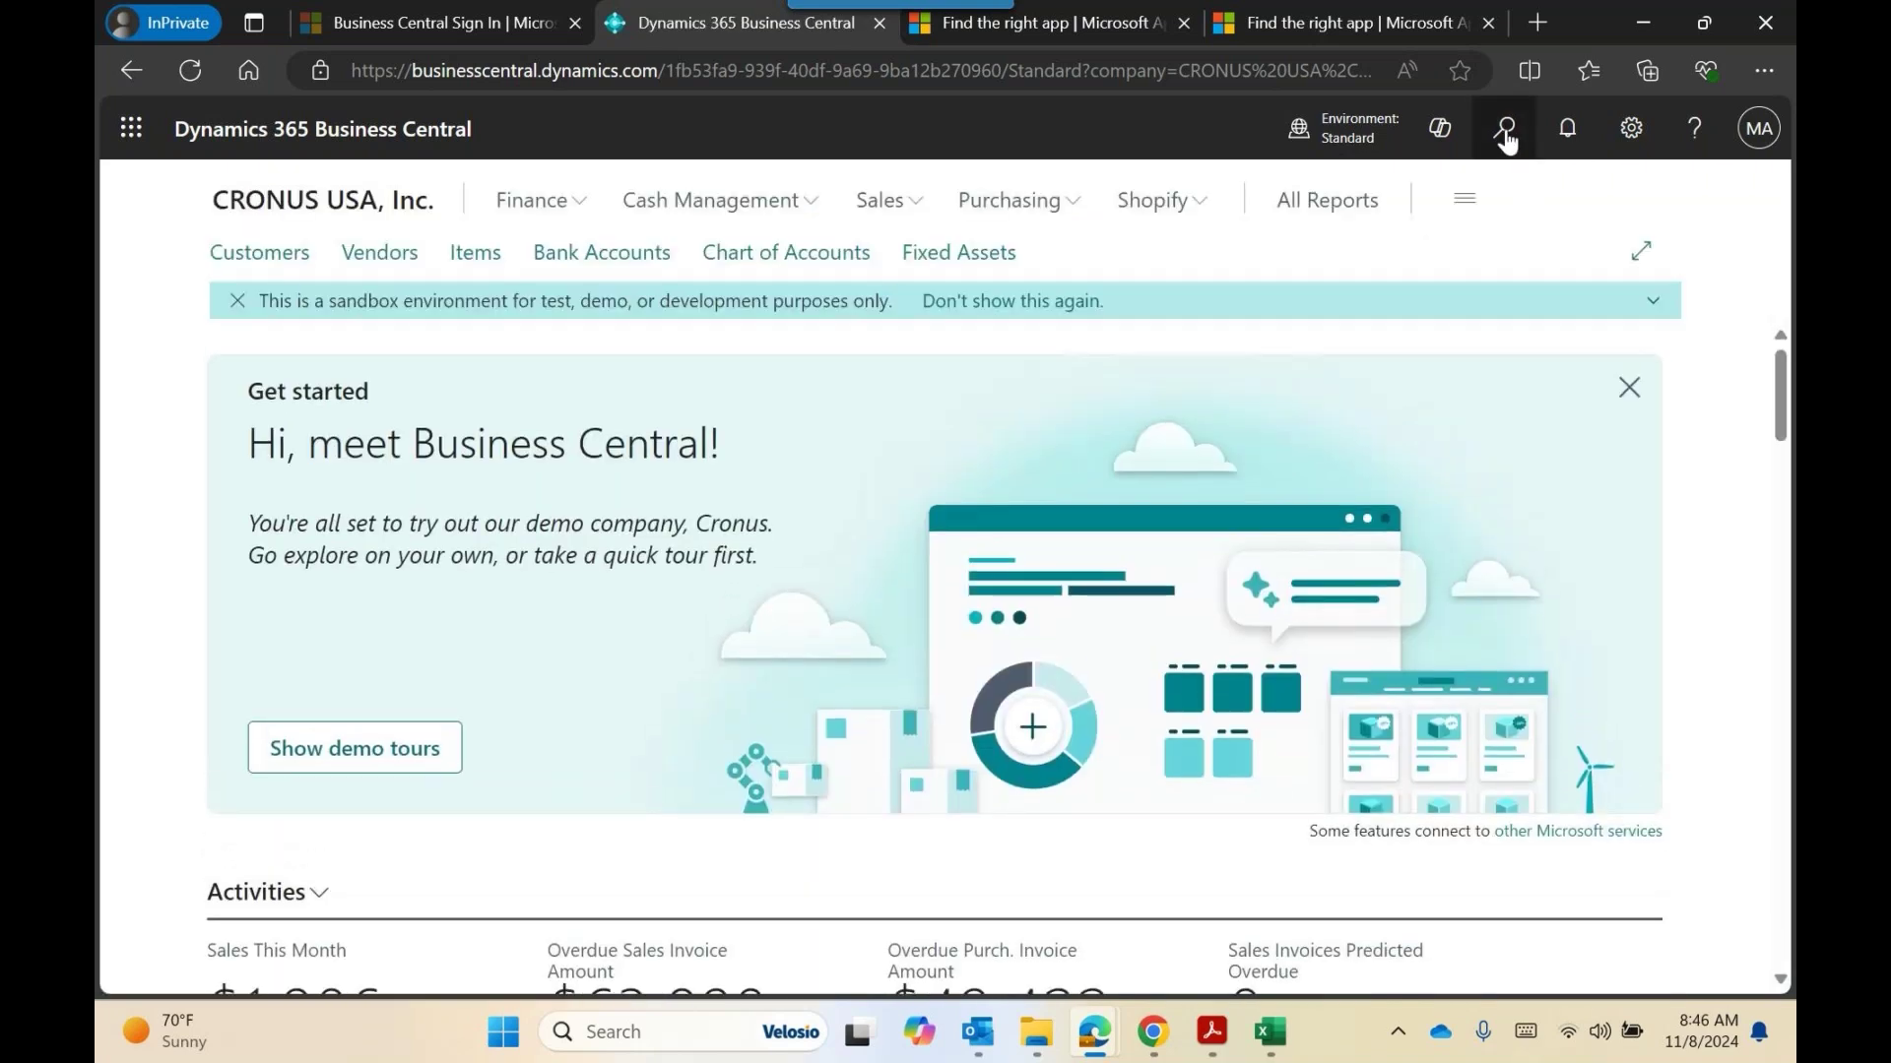
pyautogui.click(1505, 136)
pyautogui.write('General Journal')
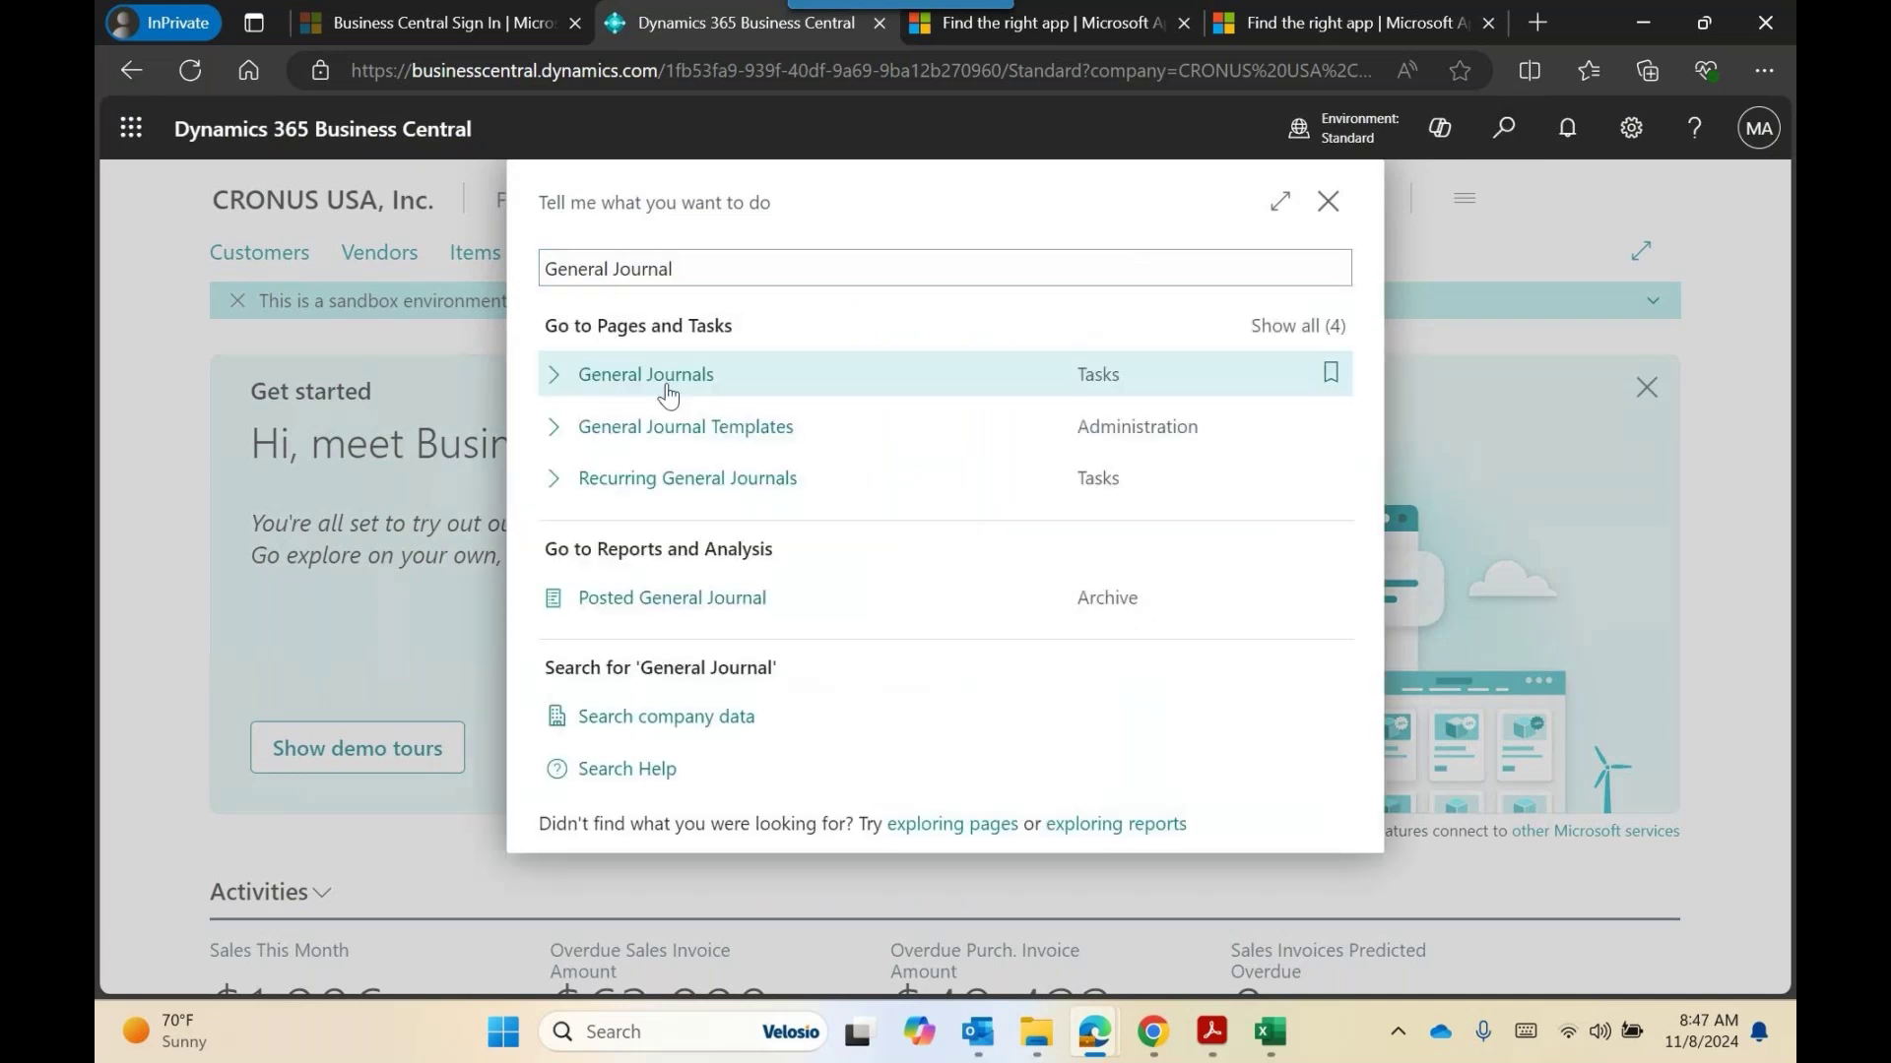
pyautogui.click(665, 384)
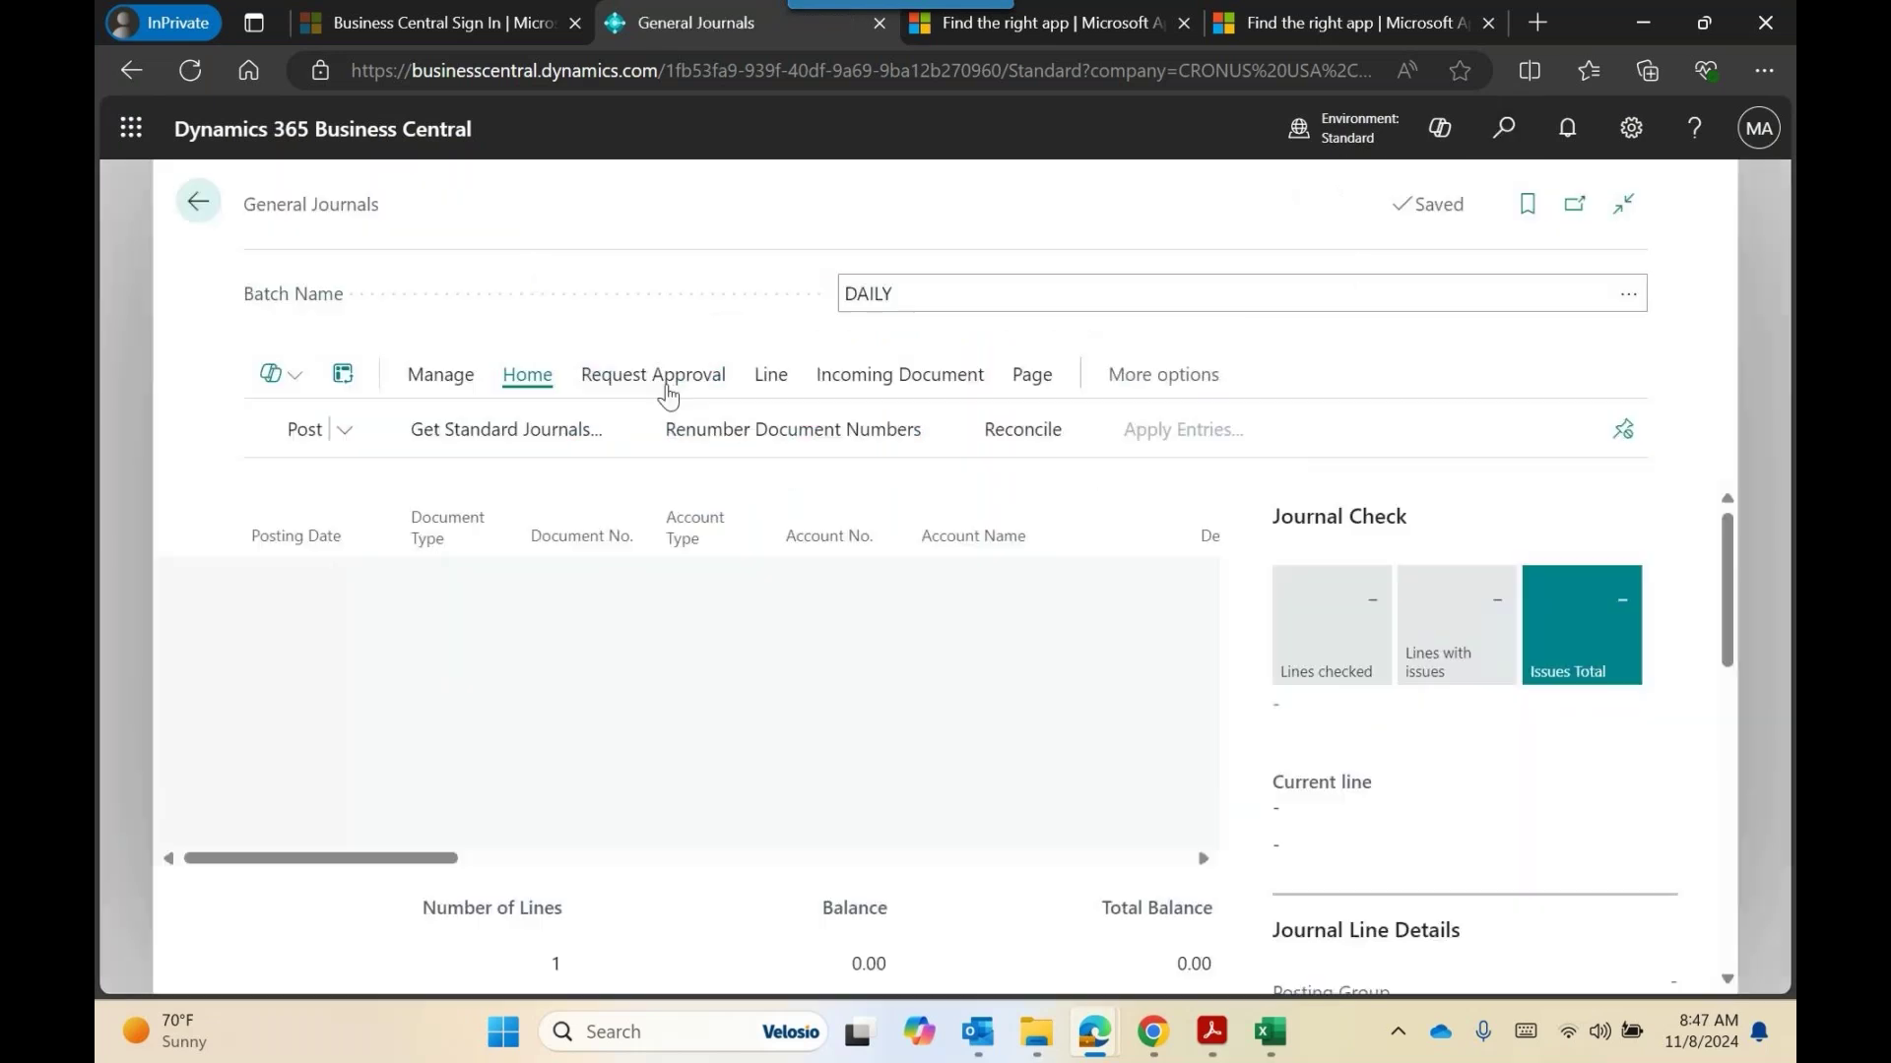
pyautogui.click(459, 581)
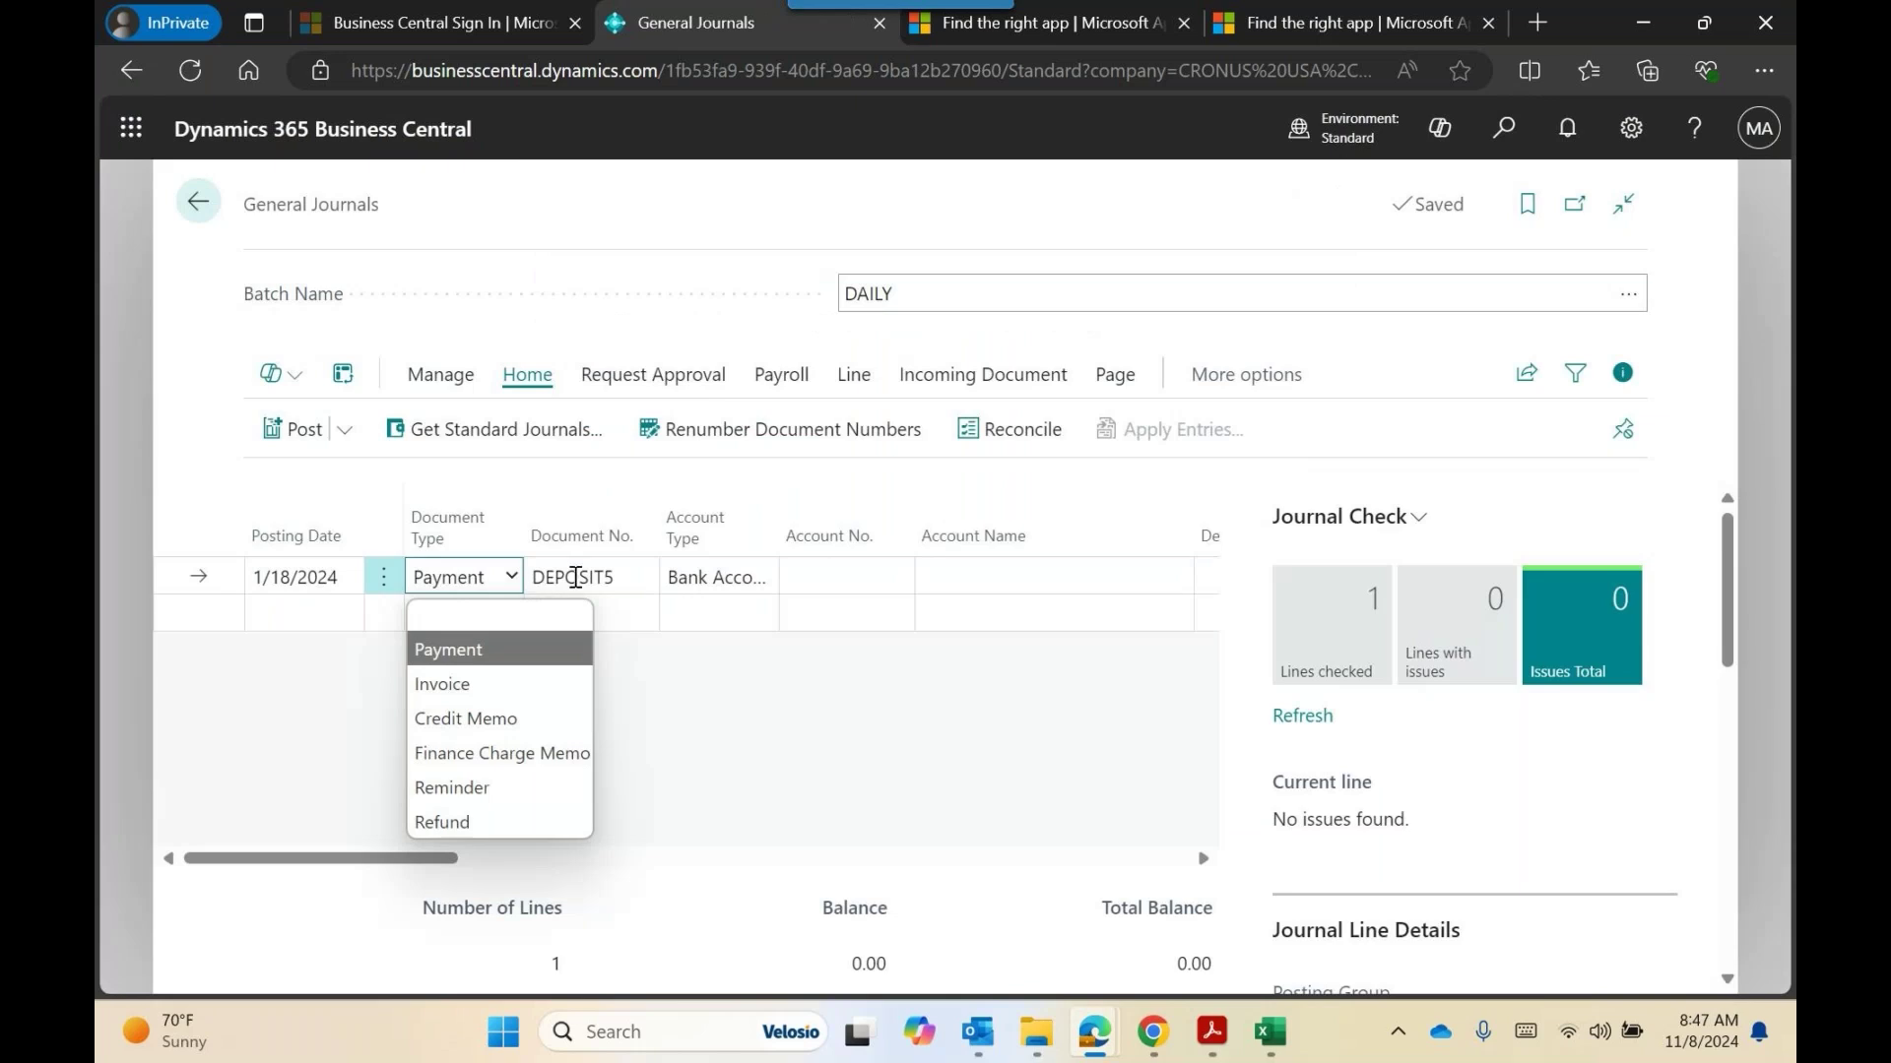
pyautogui.click(847, 576)
# Export the DAILY general journal with Edit in Excel, open the downloaded workbook, and enable editing in it.
pyautogui.click(1525, 379)
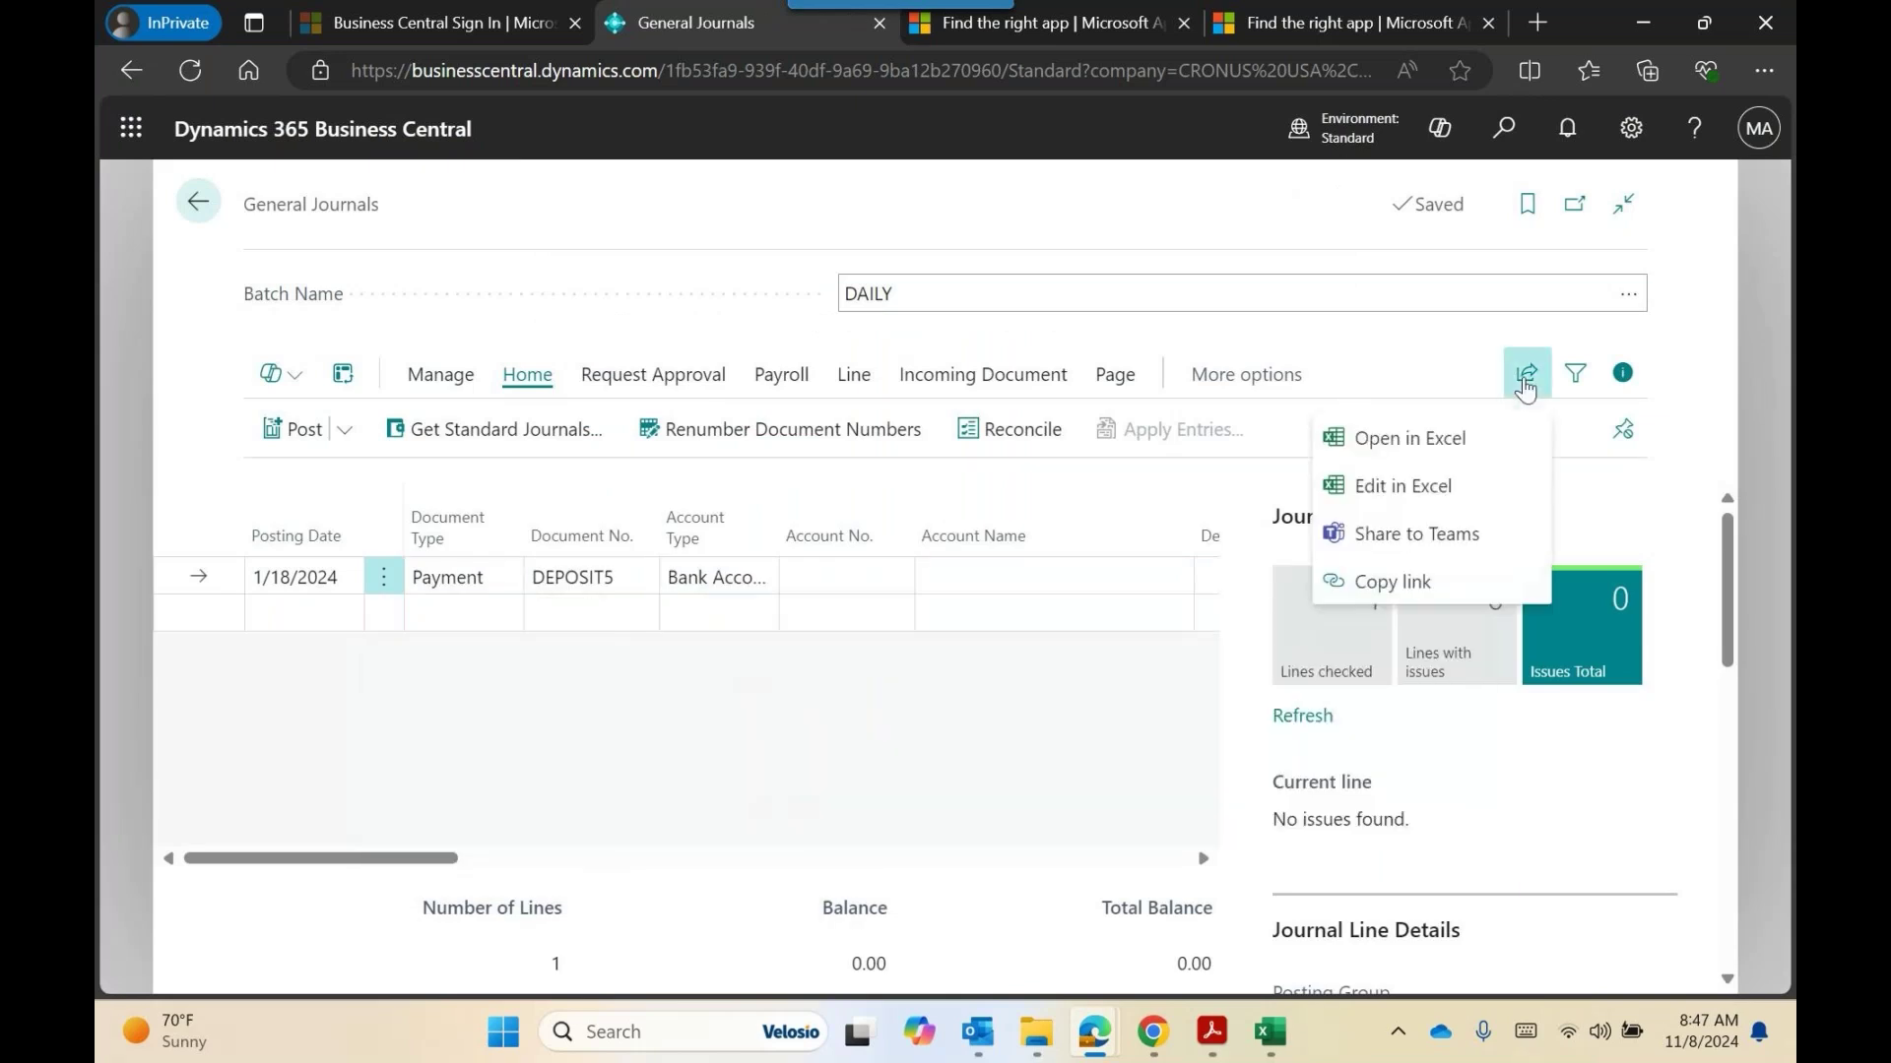
pyautogui.click(1460, 498)
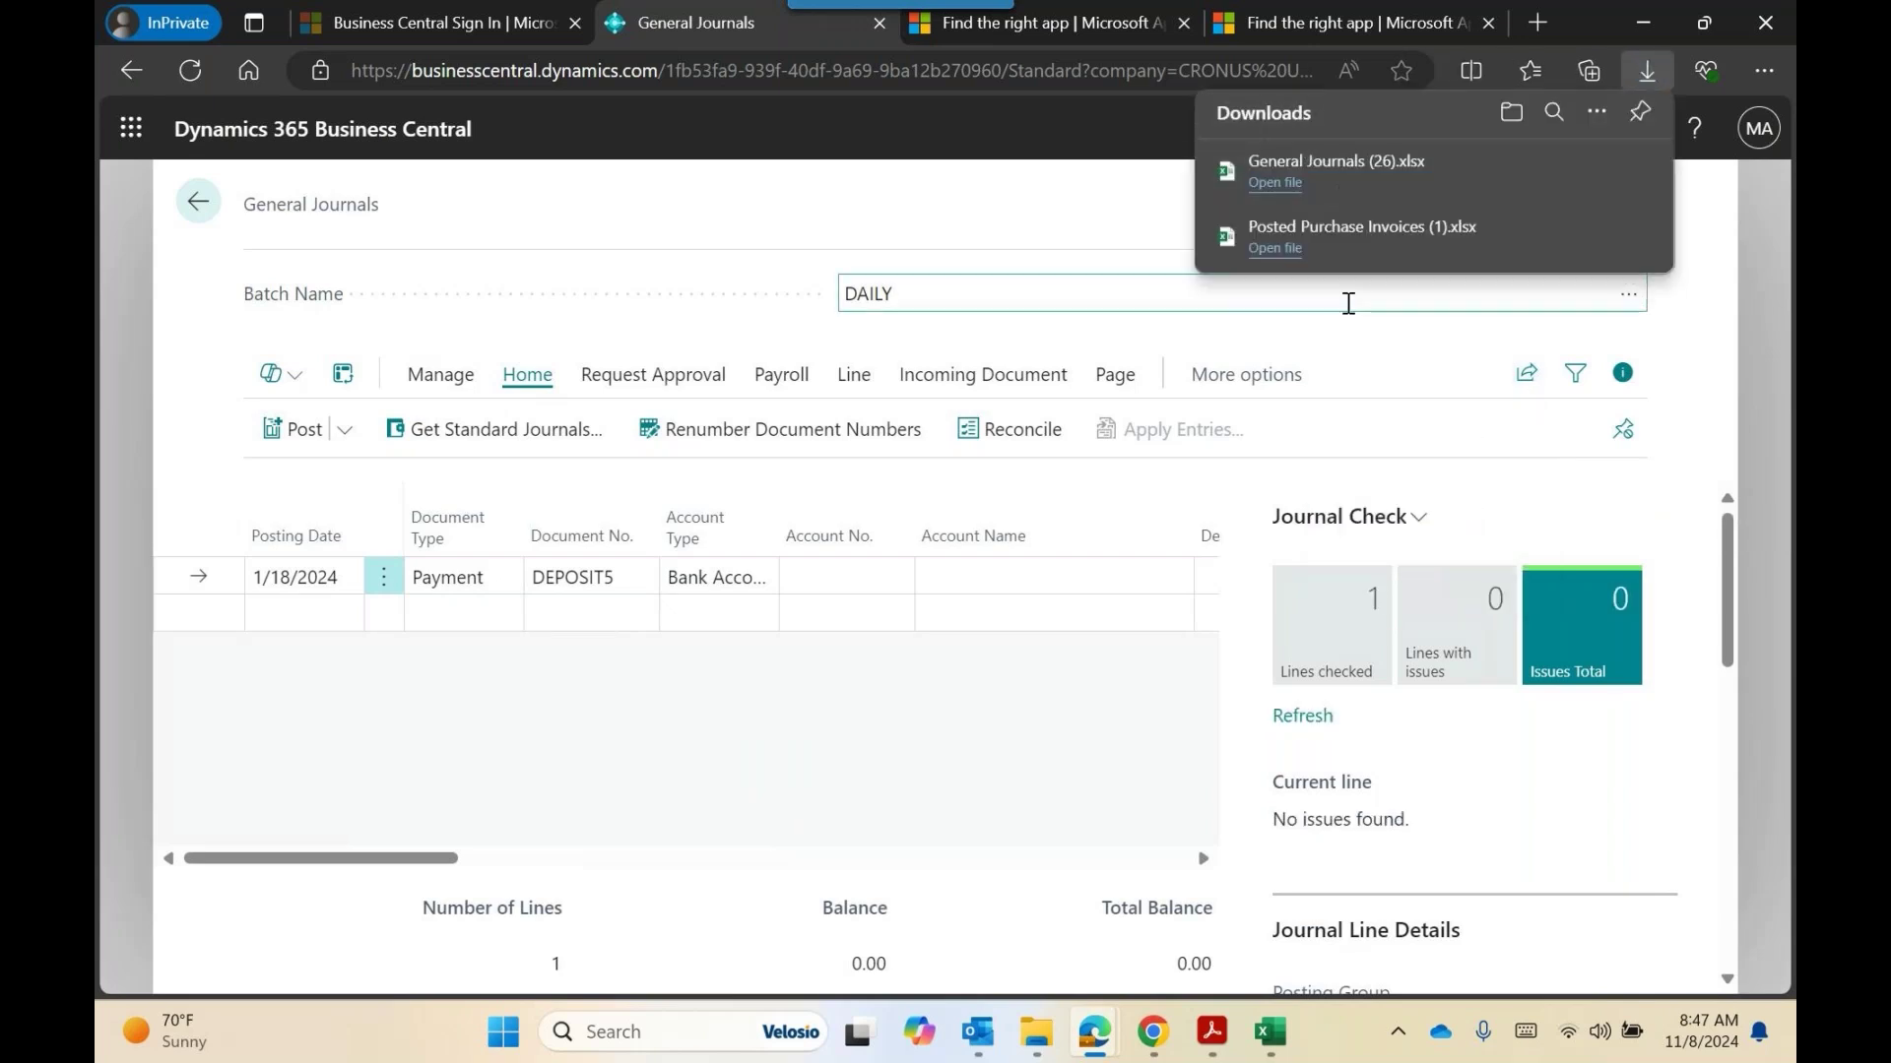
pyautogui.click(1275, 202)
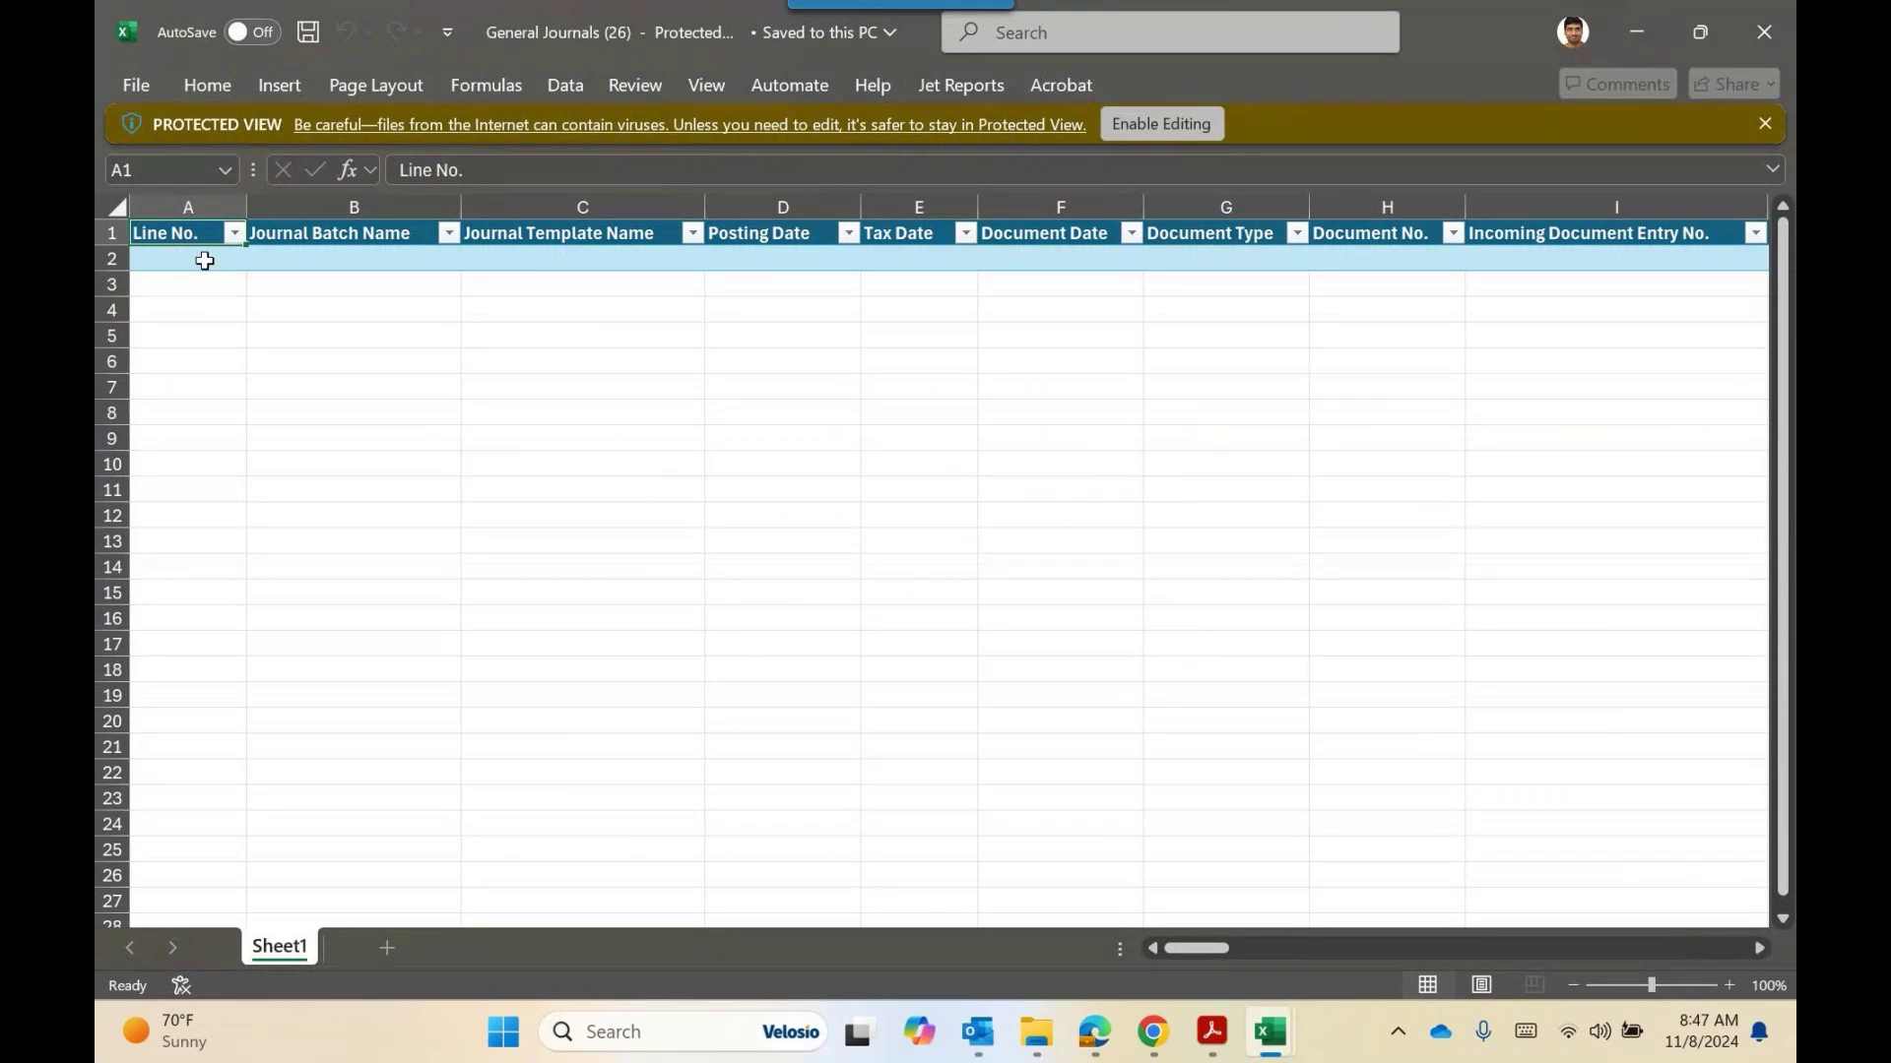
pyautogui.click(1163, 118)
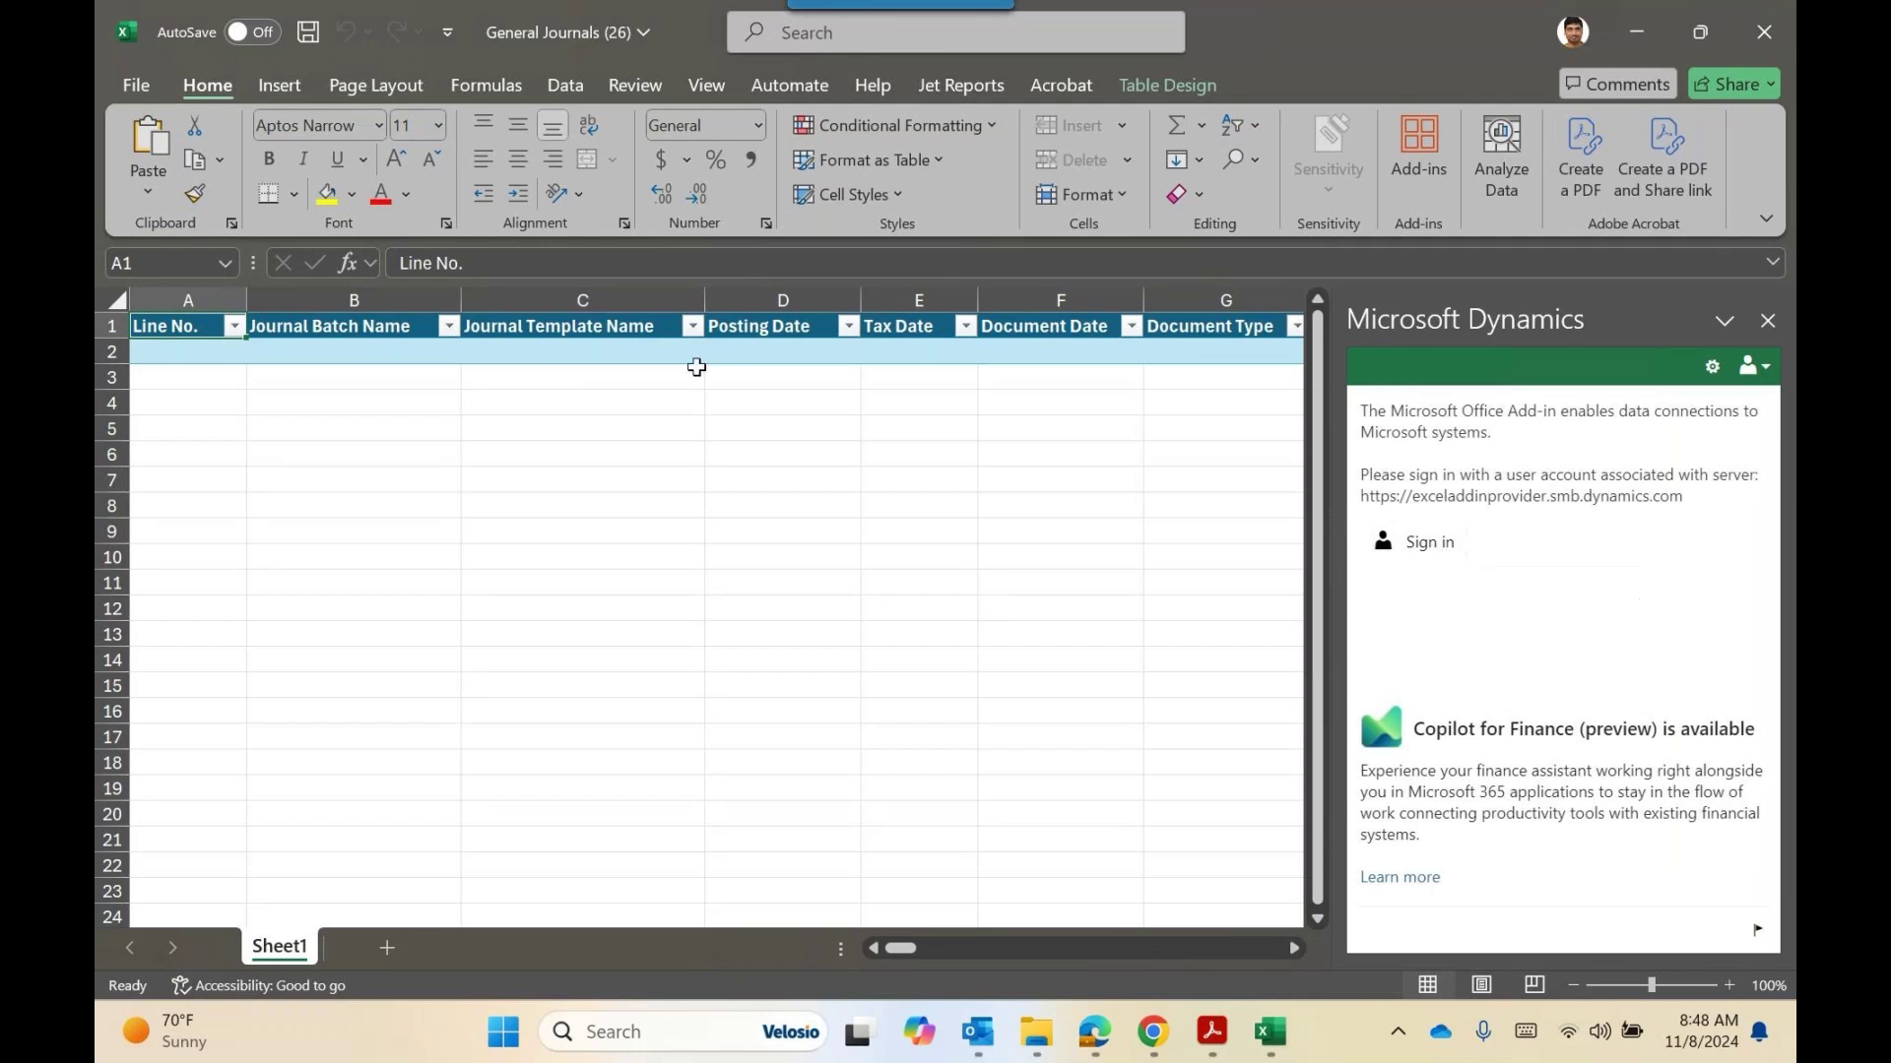
pyautogui.hotkey('ctrl', 'a')
pyautogui.moveTo(202, 372); pyautogui.dragTo(423, 386)
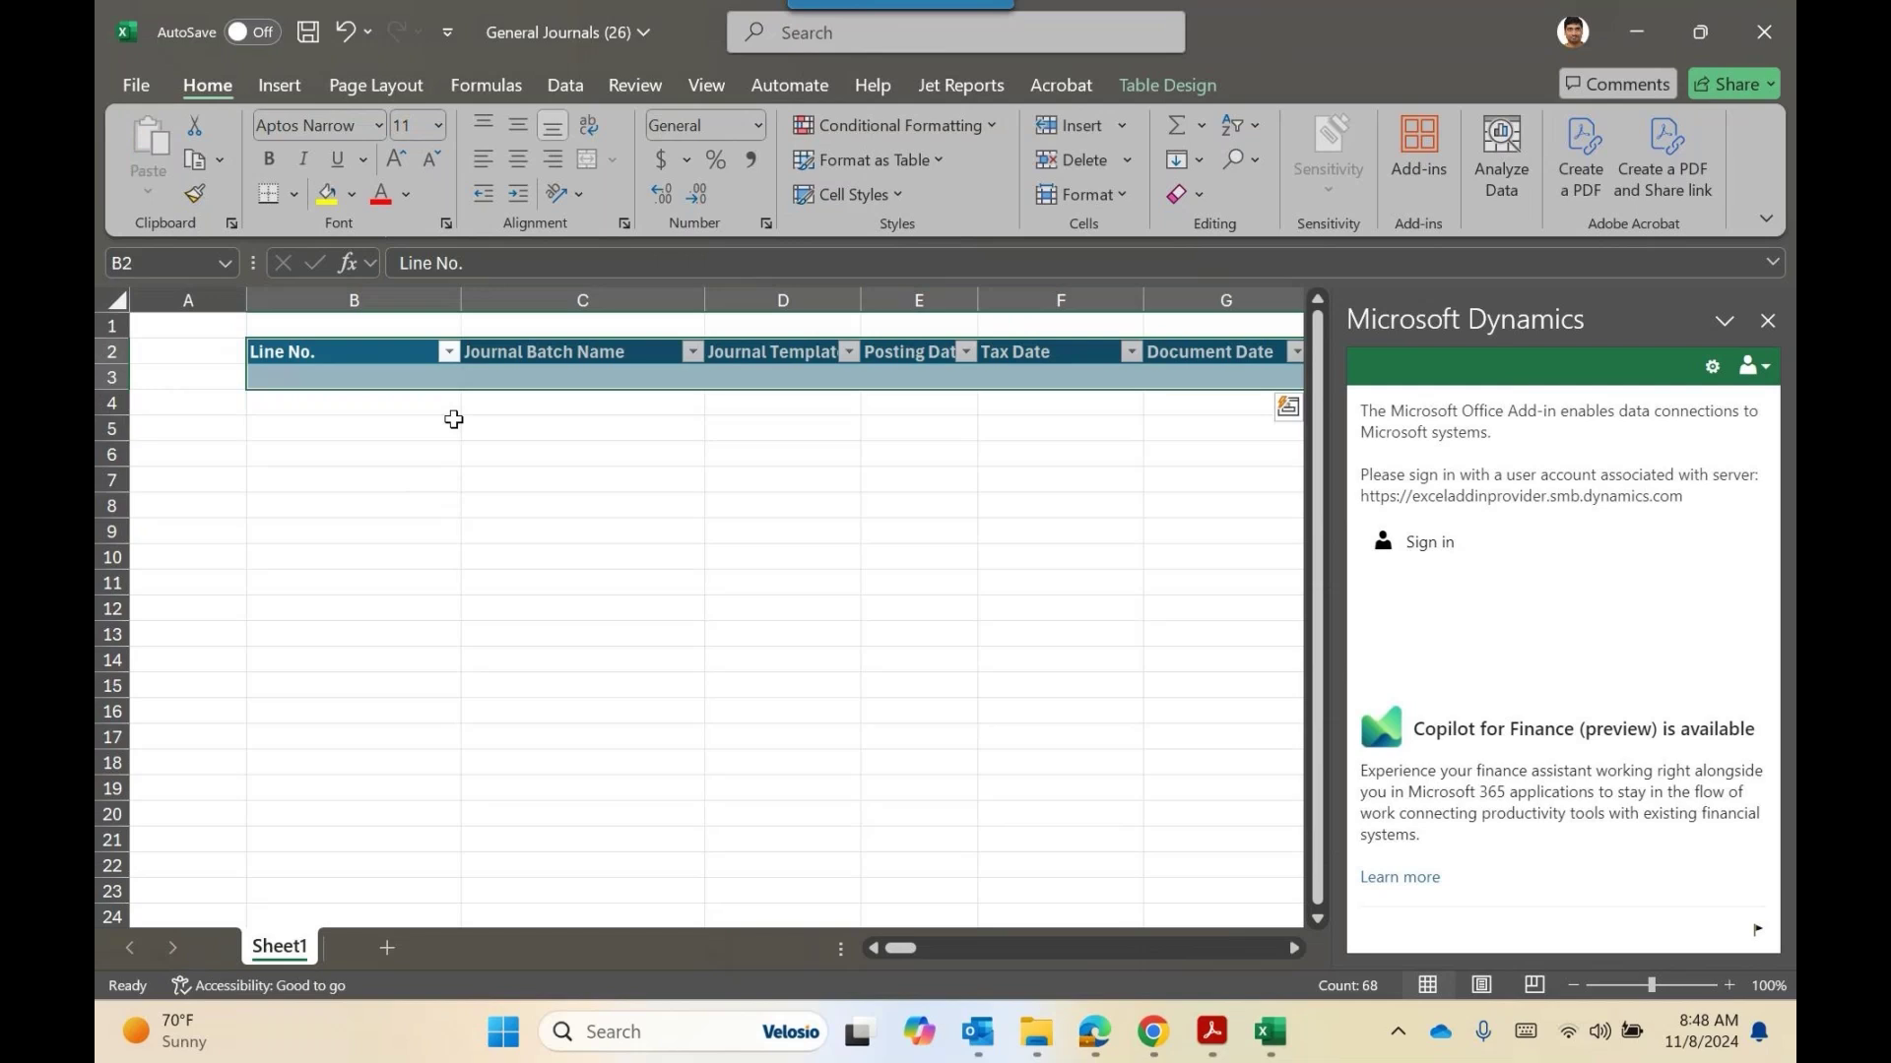
pyautogui.hotkey('ctrl', 'z')
pyautogui.click(356, 349)
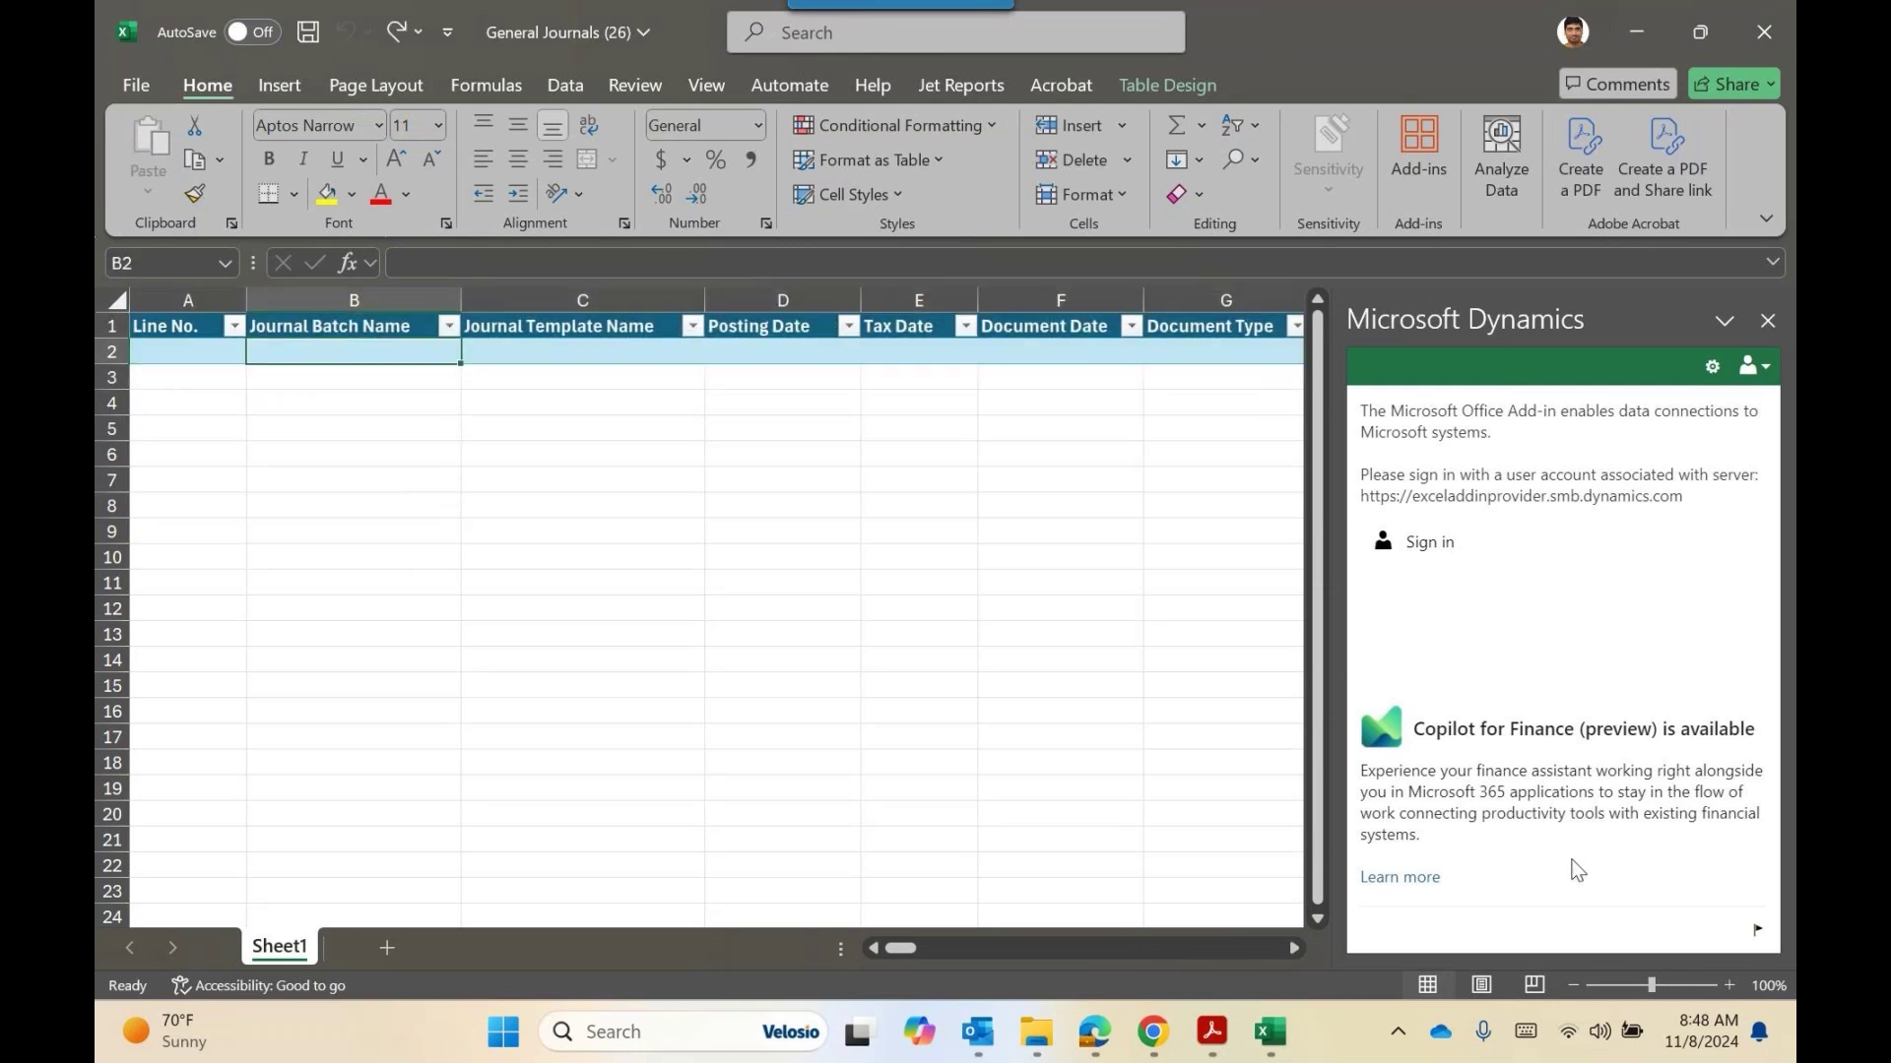
# Switch back to Business Central in Edge, close the General Journals page, and look over the role center's activity tiles.
pyautogui.moveTo(1105, 1017)
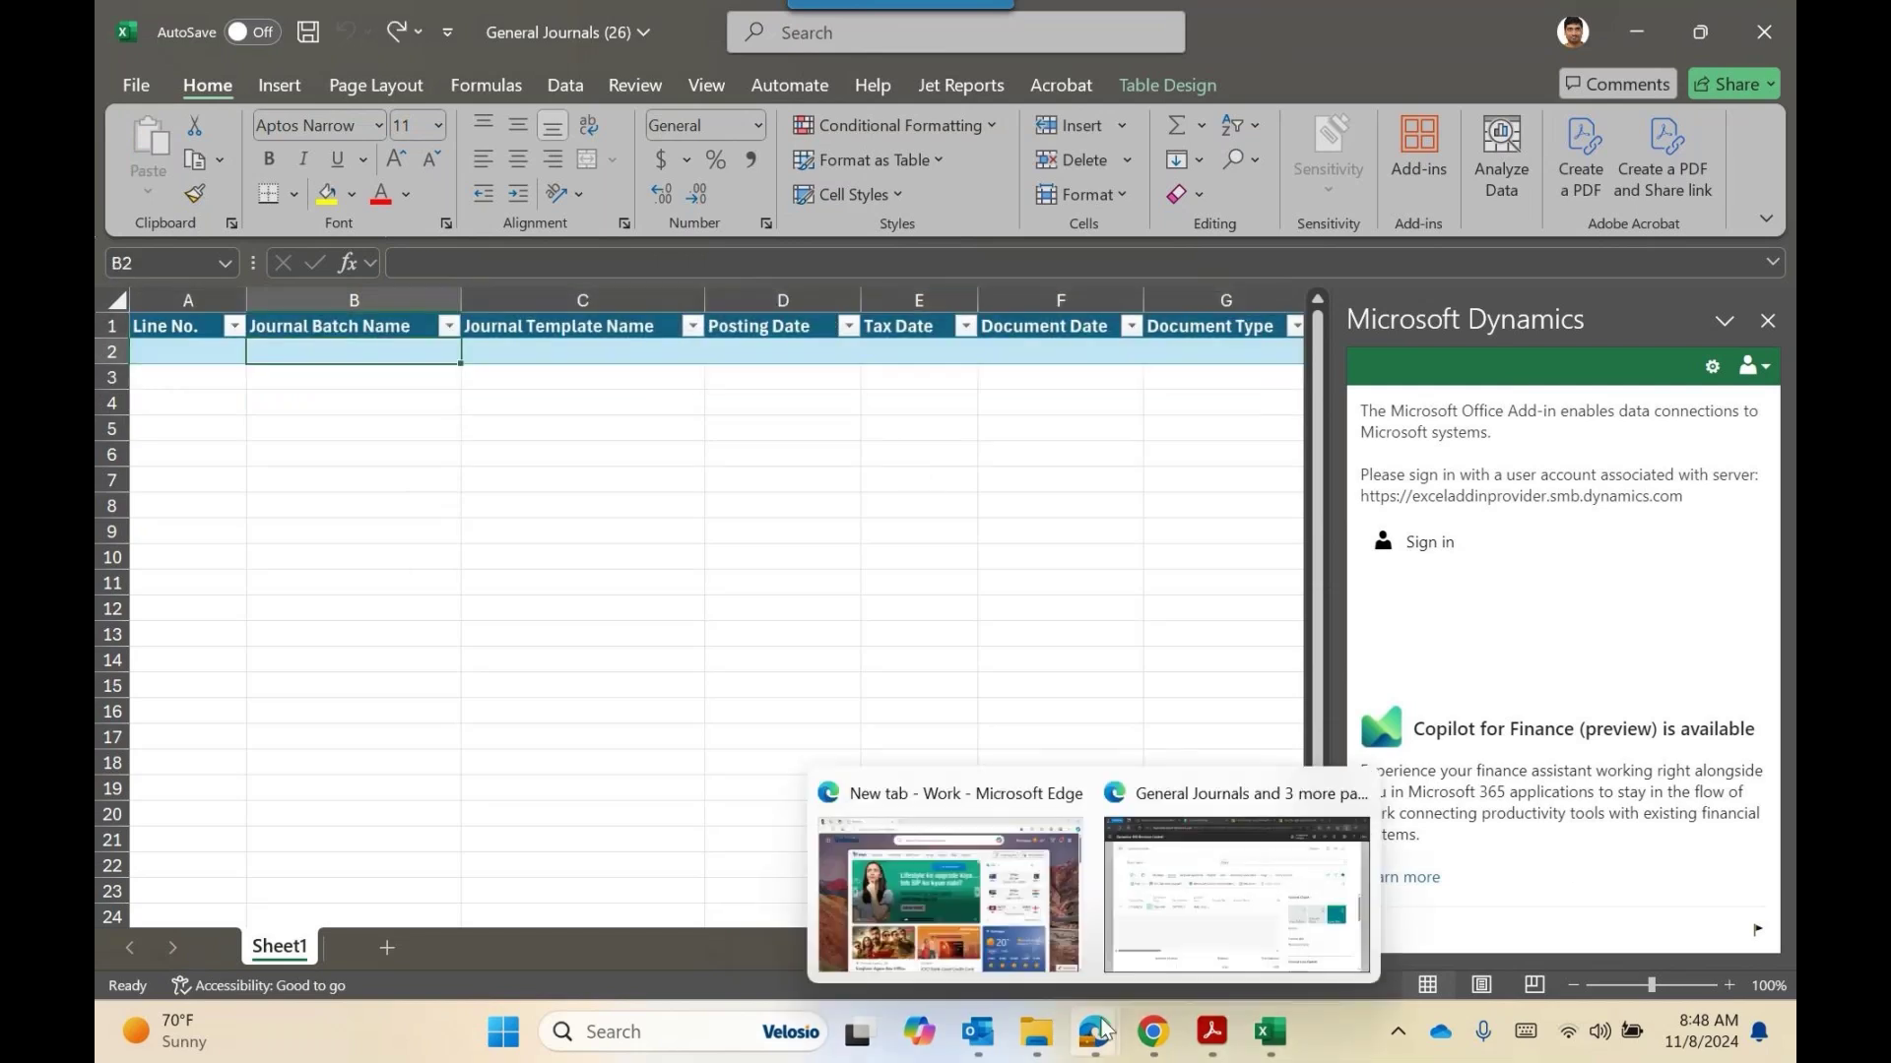
pyautogui.click(1236, 886)
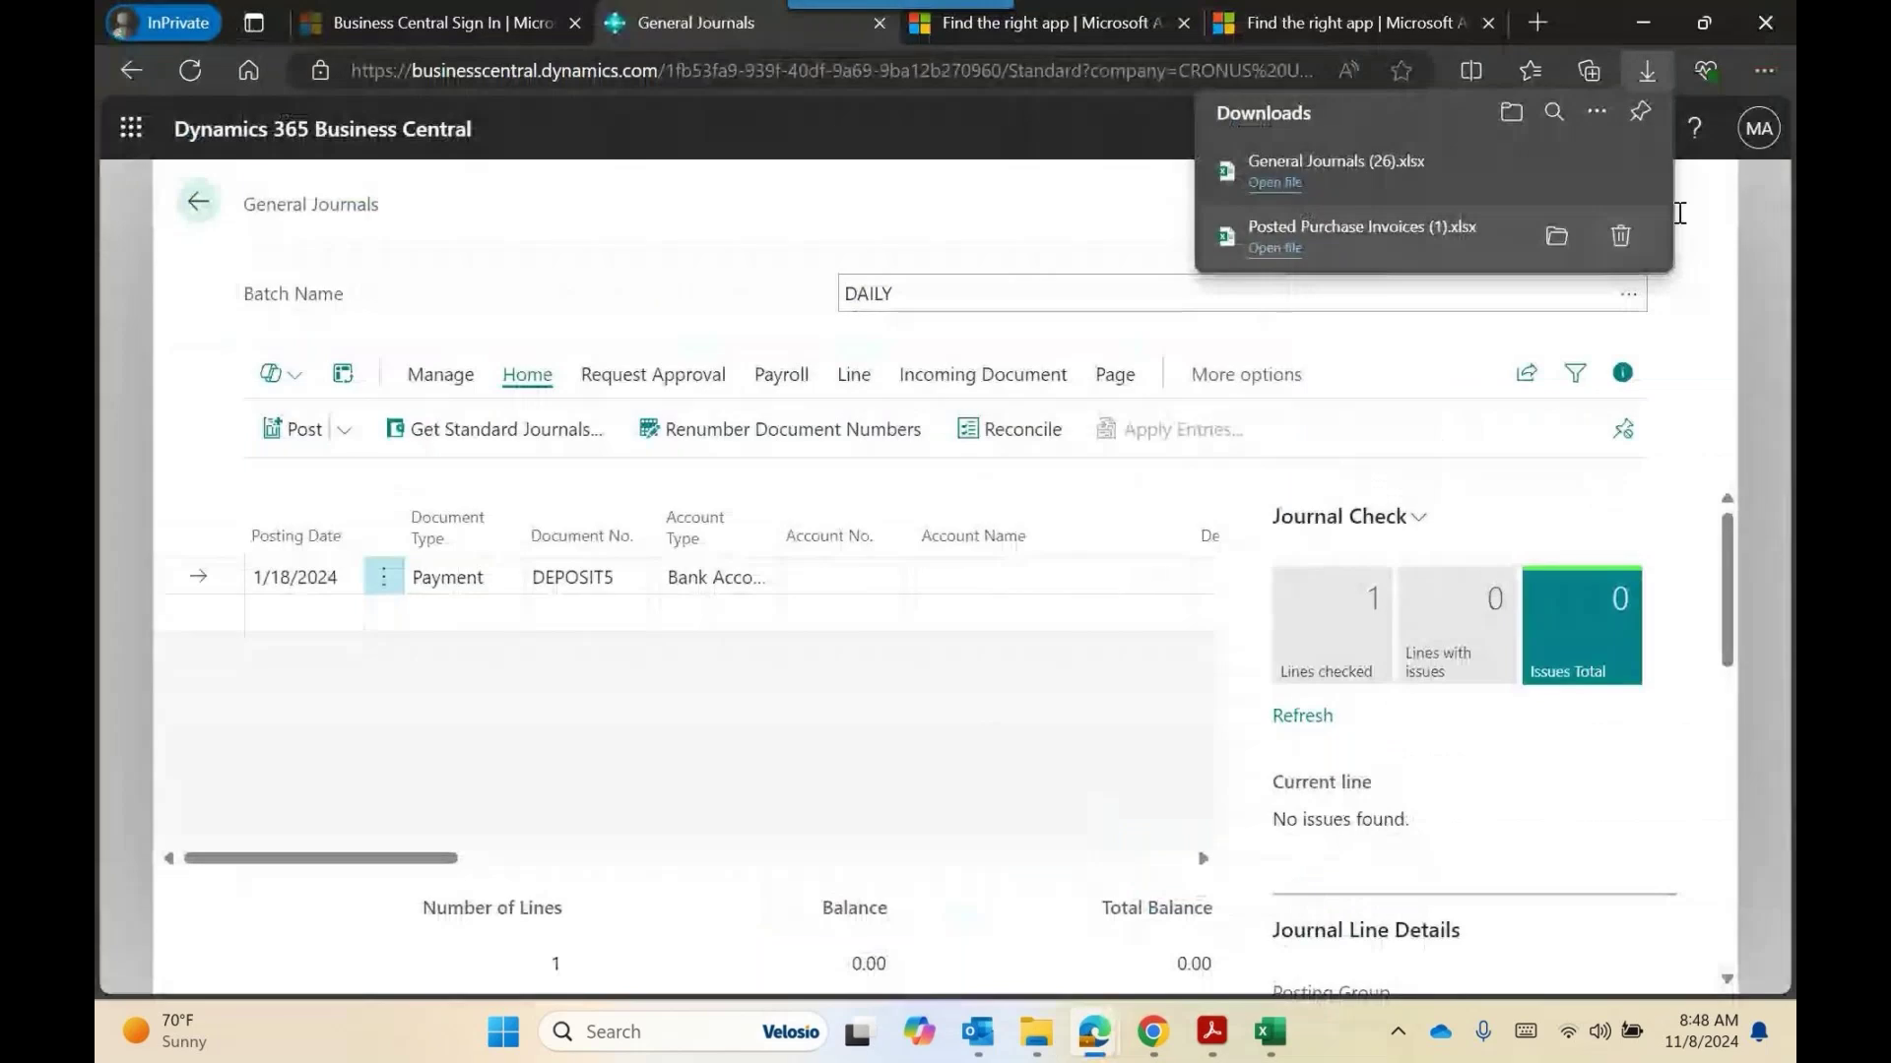
pyautogui.click(948, 191)
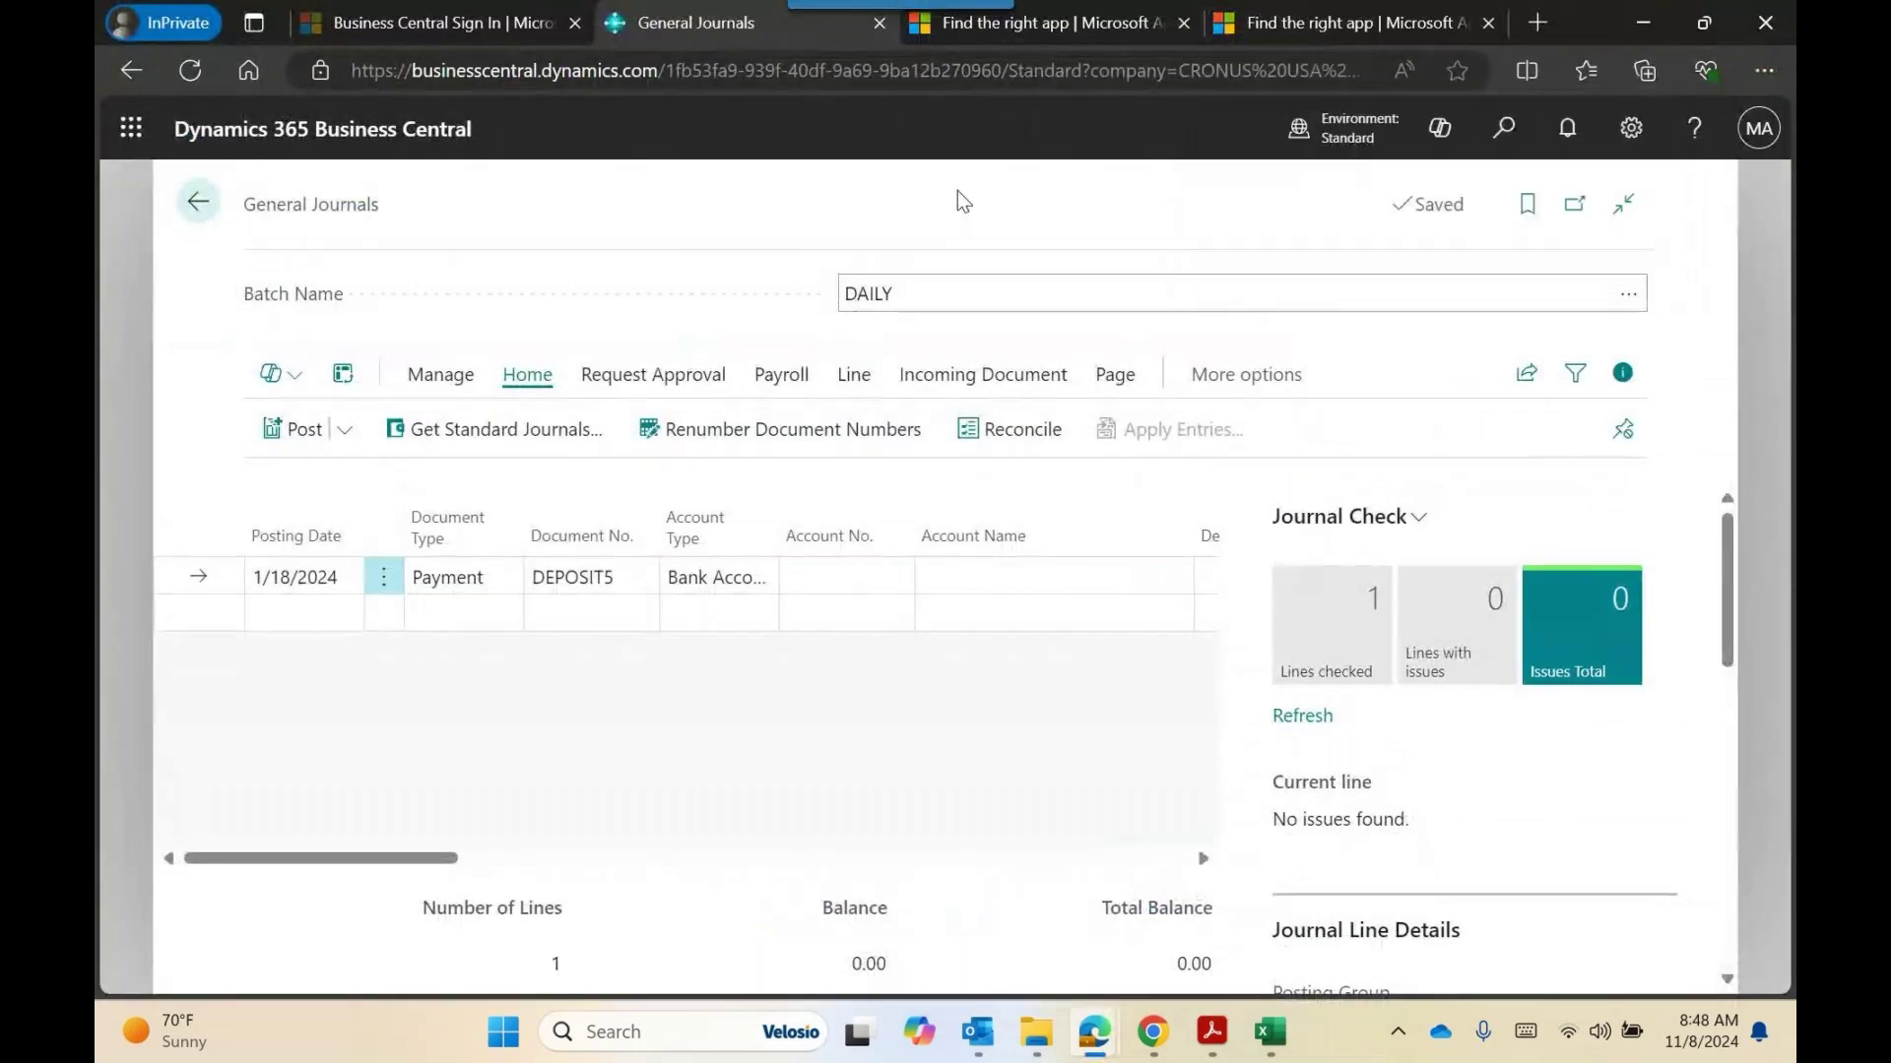
pyautogui.click(197, 204)
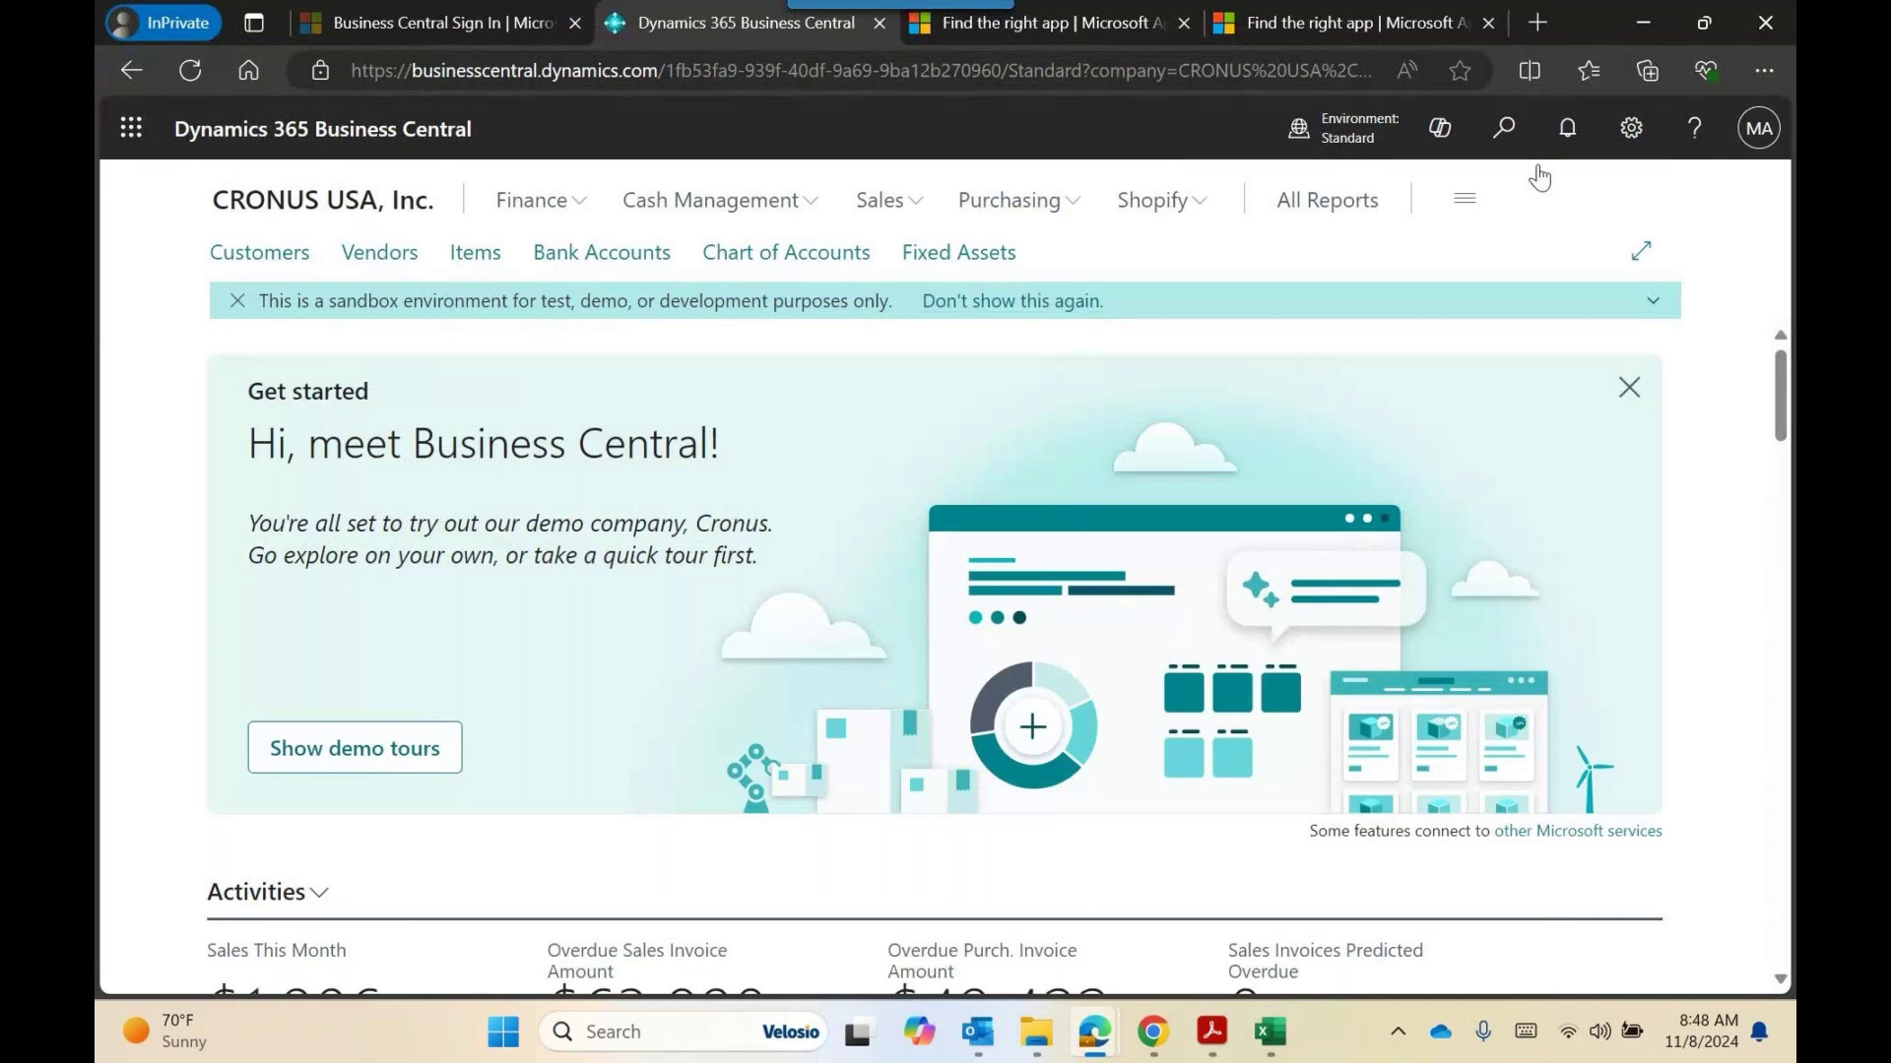
pyautogui.scroll(-6, 1485, 515)
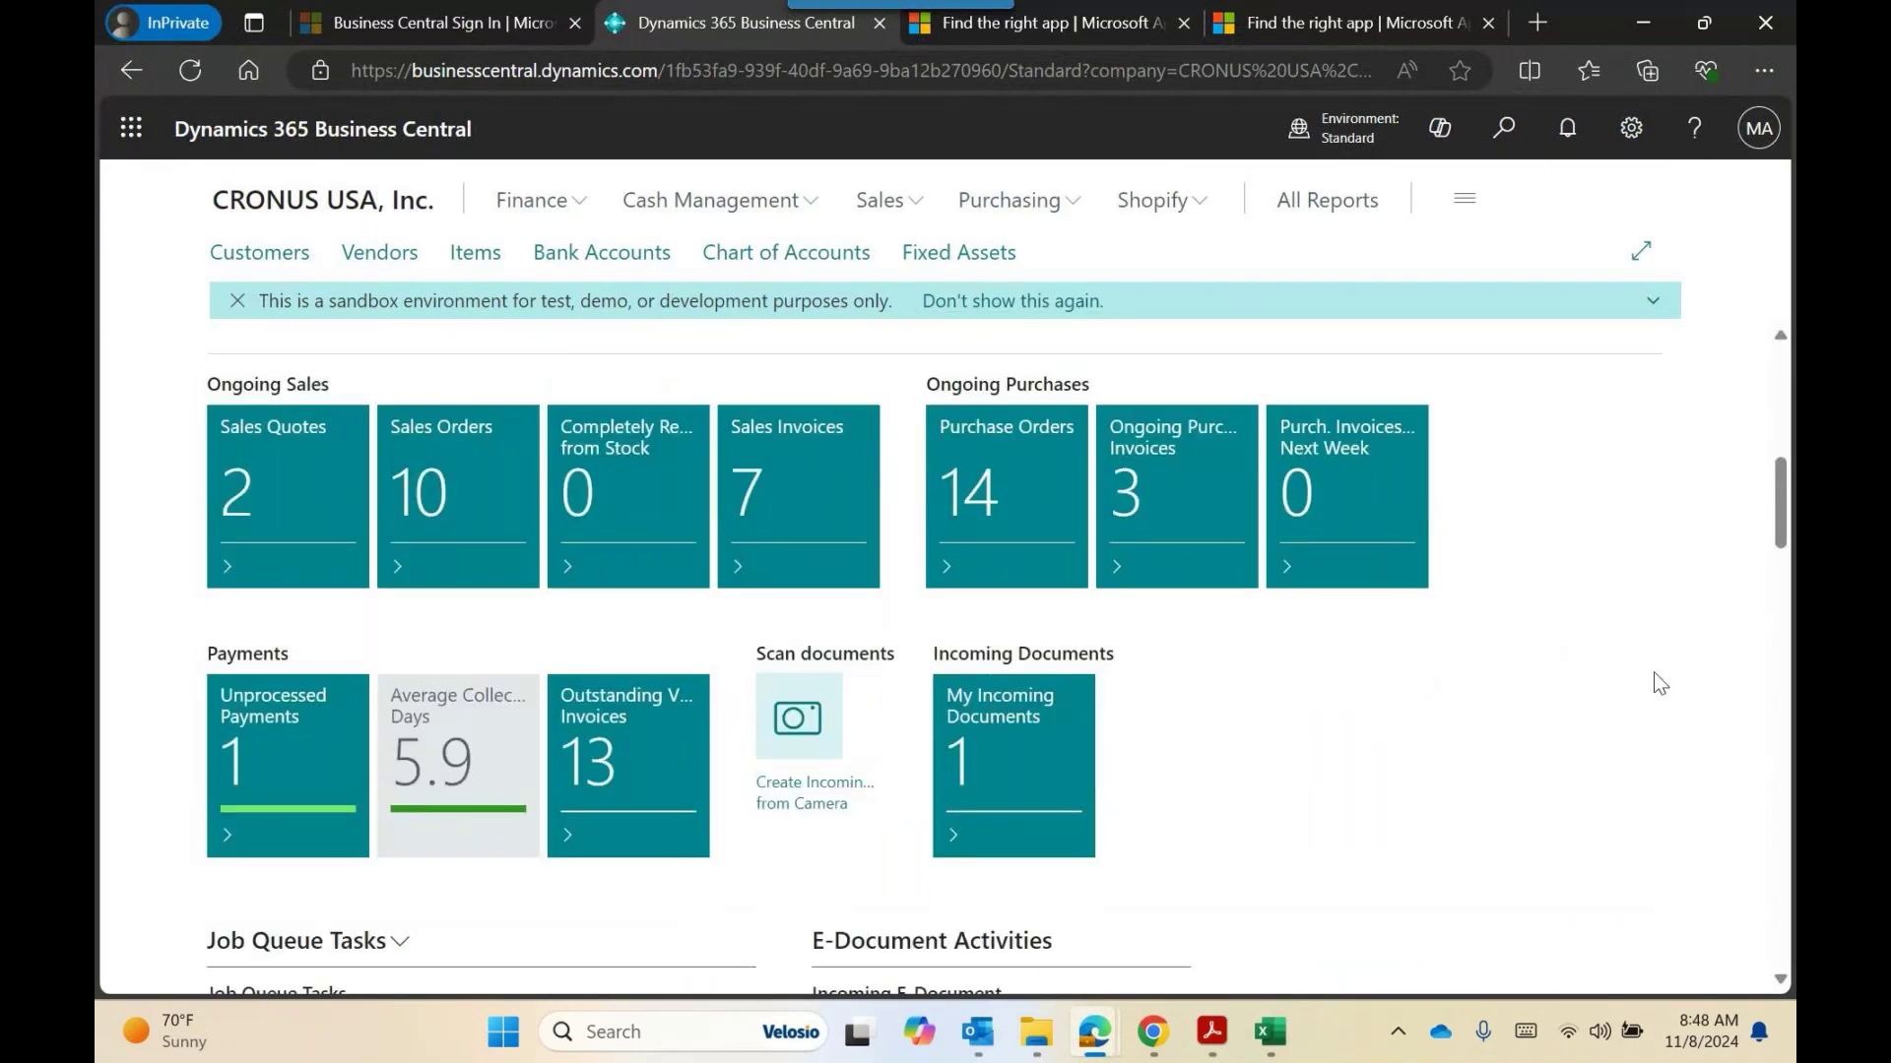
pyautogui.scroll(5, 1660, 684)
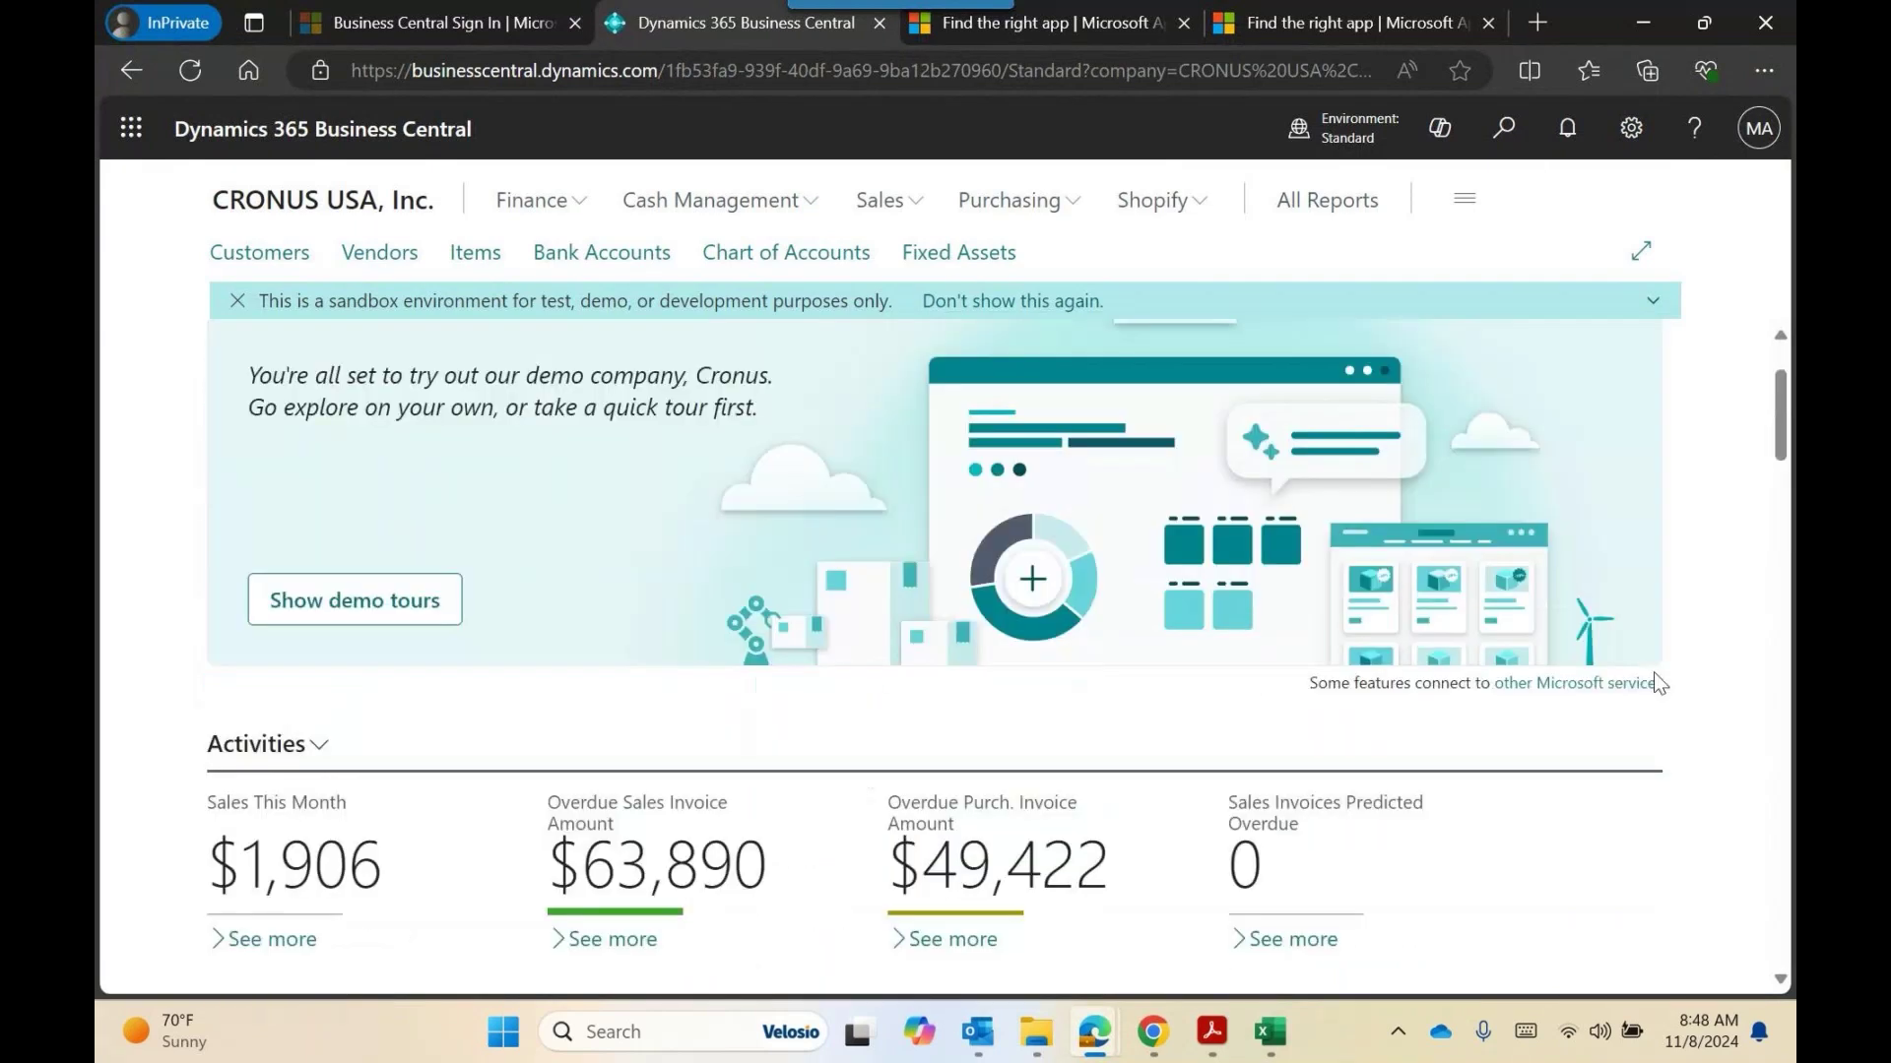